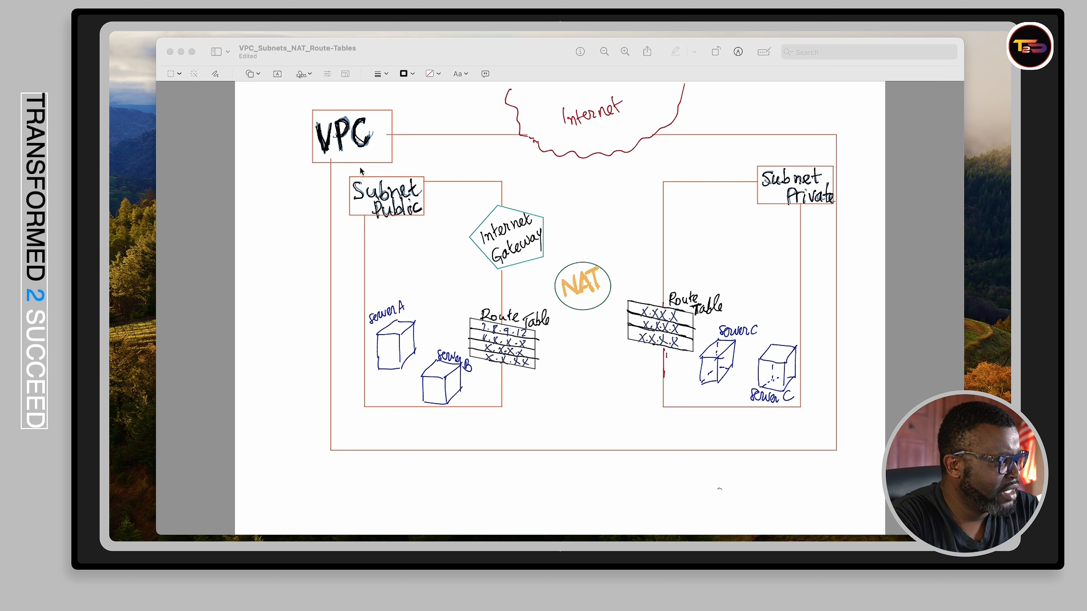
# - Sketch a check mark beside the VPC box in the network diagram
pyautogui.click(487, 48)
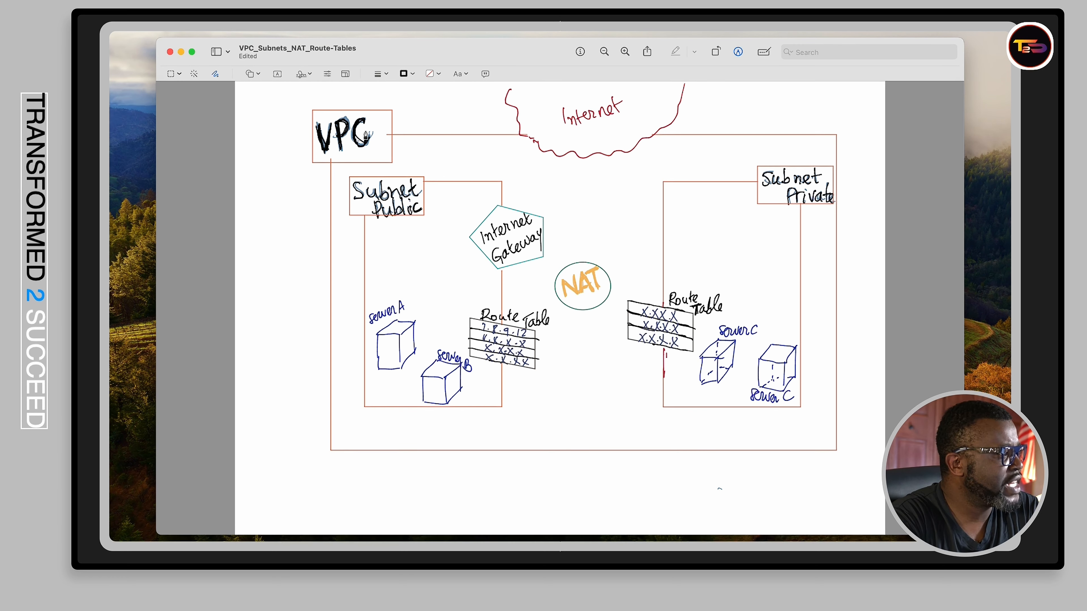
pyautogui.moveTo(294, 134)
pyautogui.mouseDown()
pyautogui.moveTo(300, 144)
pyautogui.moveTo(311, 113)
pyautogui.mouseUp()
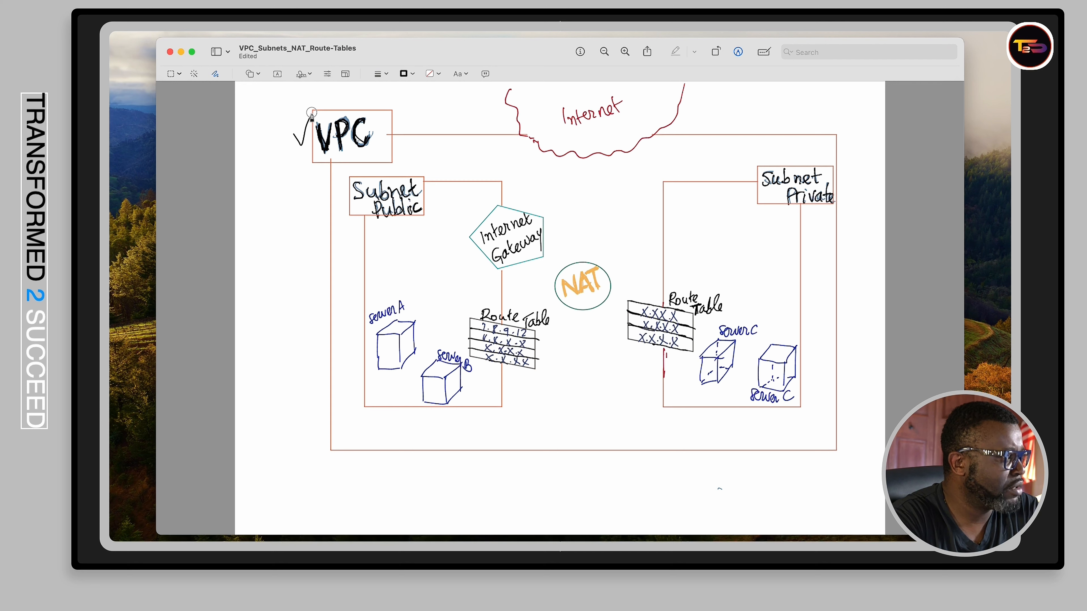
pyautogui.click(411, 120)
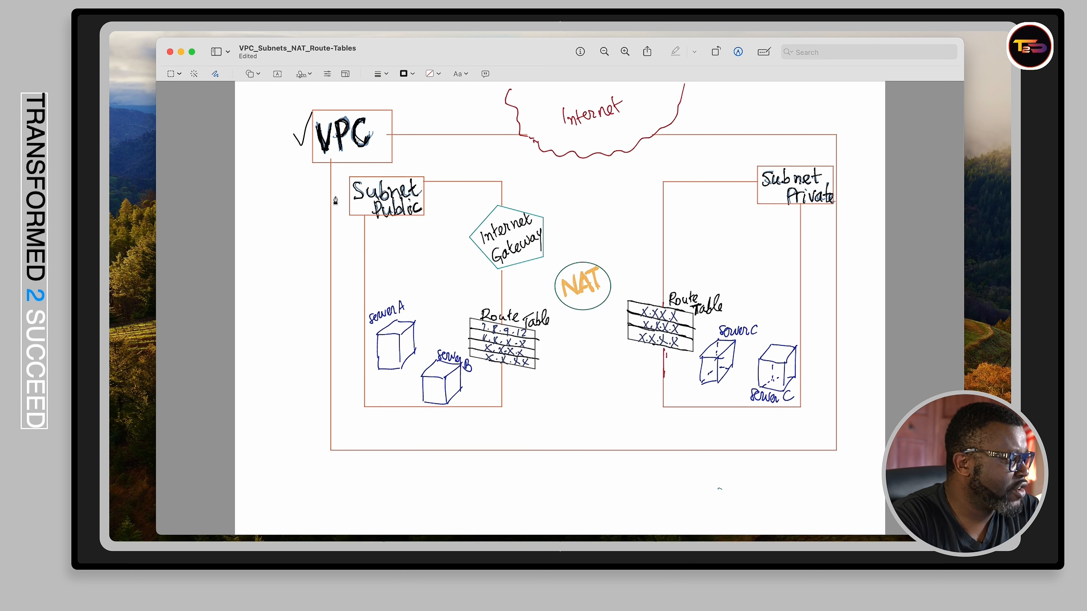
# - Sketch check marks beside the Subnet Public and Subnet Private boxes
pyautogui.moveTo(336, 198)
pyautogui.mouseDown()
pyautogui.moveTo(340, 206)
pyautogui.moveTo(347, 176)
pyautogui.mouseUp()
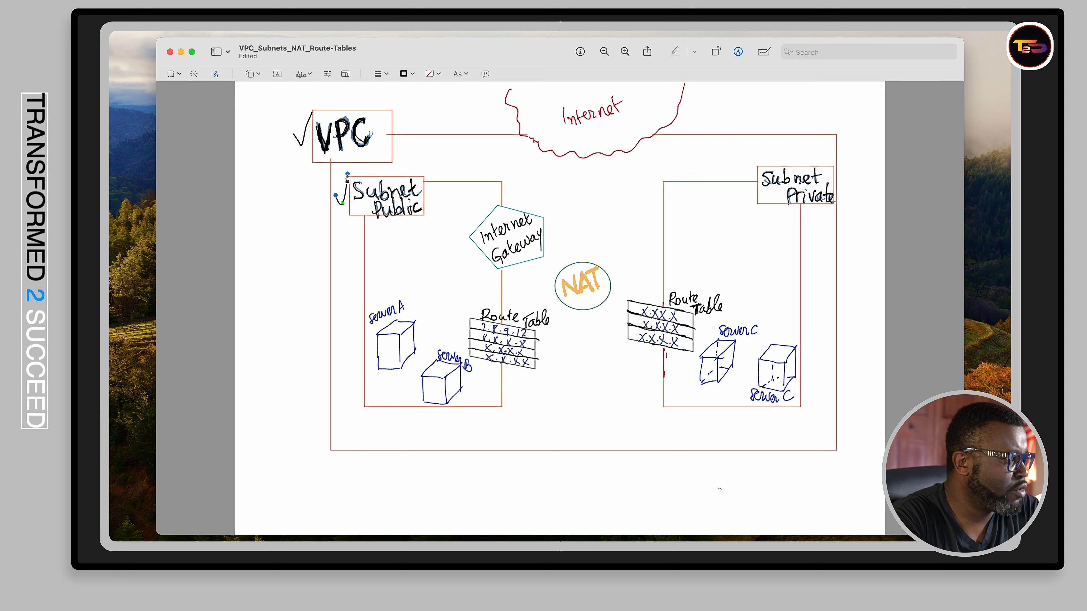
pyautogui.click(419, 178)
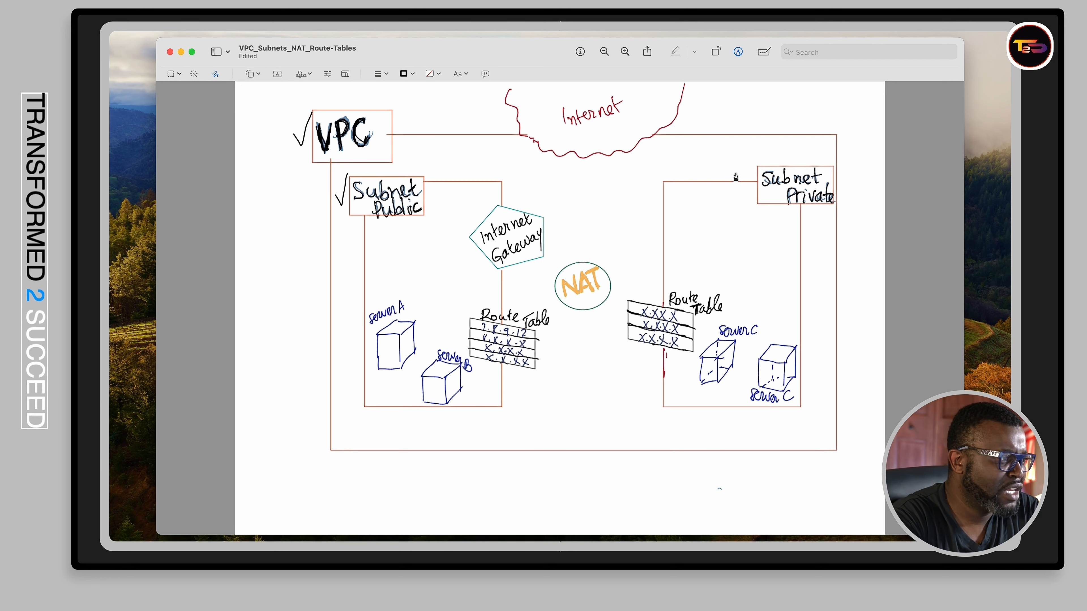
pyautogui.moveTo(737, 172)
pyautogui.mouseDown()
pyautogui.moveTo(745, 180)
pyautogui.moveTo(762, 152)
pyautogui.mouseUp()
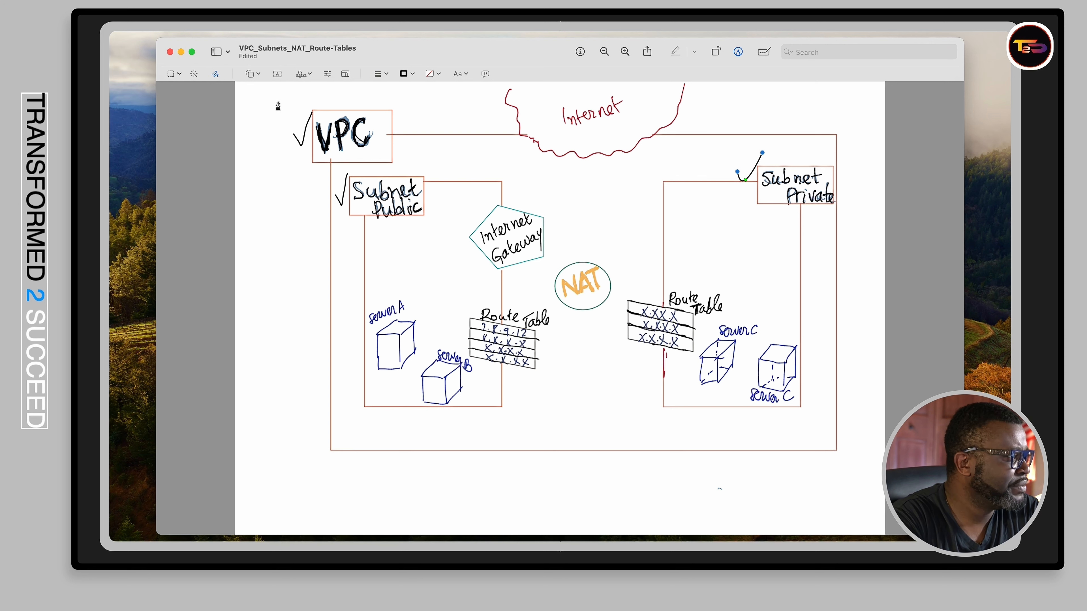
pyautogui.click(220, 111)
pyautogui.click(687, 171)
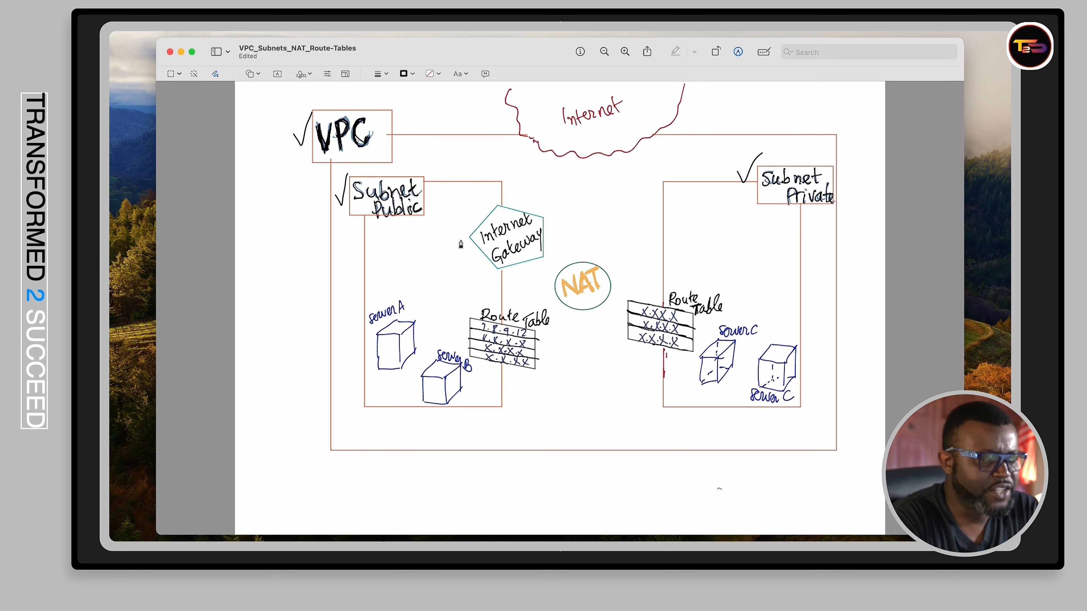
# - Sketch a check mark at the Internet Gateway pentagon and a double-headed curved arrow linking it with the VPC box
pyautogui.moveTo(531, 199)
pyautogui.mouseDown()
pyautogui.moveTo(534, 212)
pyautogui.moveTo(565, 198)
pyautogui.mouseUp()
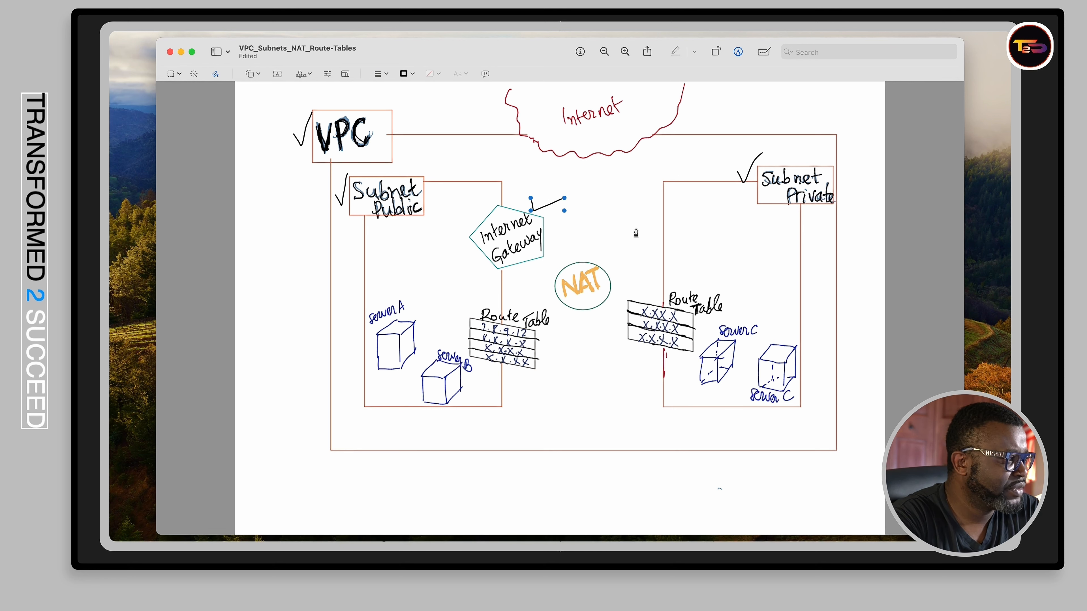
pyautogui.click(627, 227)
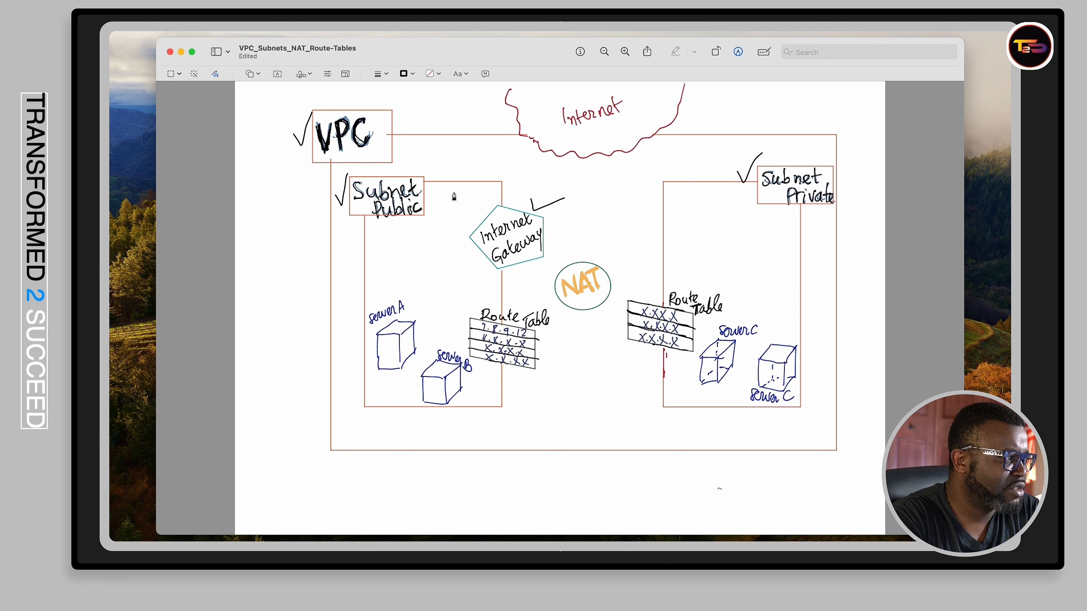
pyautogui.moveTo(401, 146)
pyautogui.mouseDown()
pyautogui.moveTo(454, 177)
pyautogui.moveTo(480, 215)
pyautogui.mouseUp()
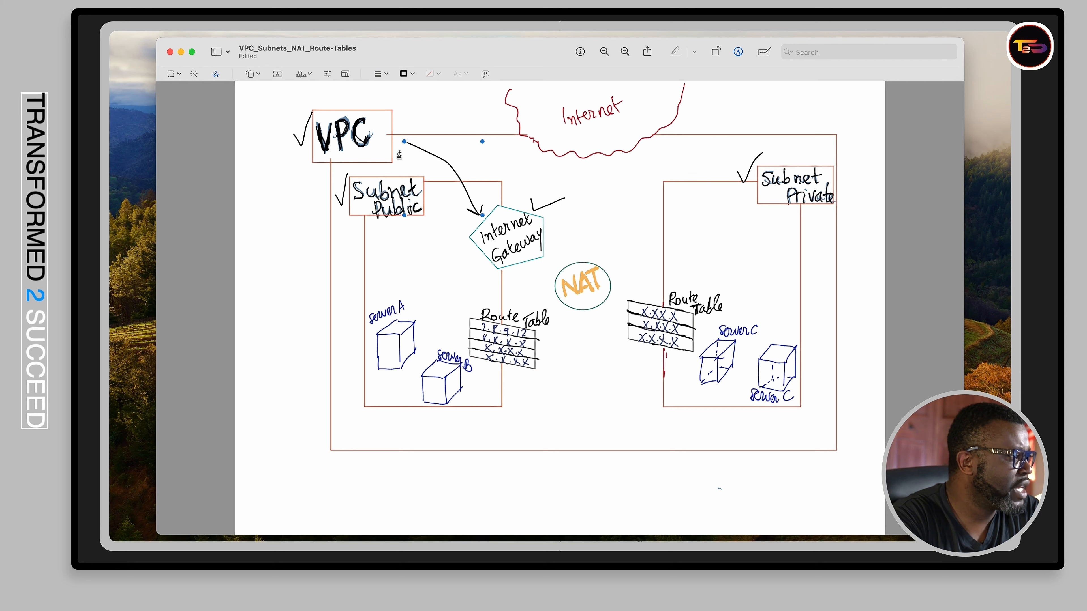
pyautogui.moveTo(399, 149)
pyautogui.mouseDown()
pyautogui.moveTo(398, 137)
pyautogui.moveTo(419, 137)
pyautogui.mouseUp()
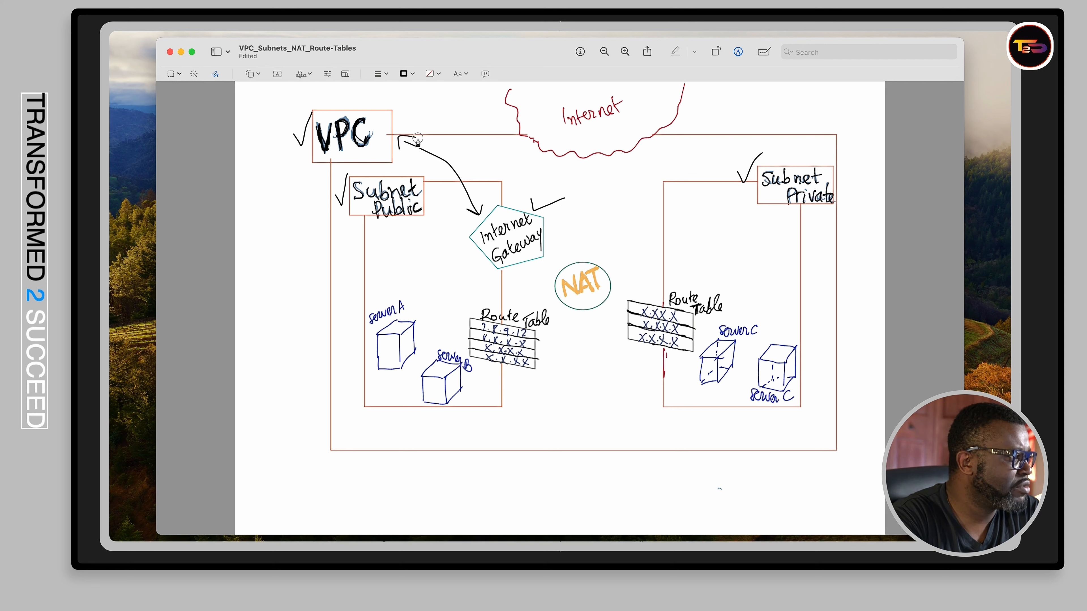
pyautogui.click(474, 157)
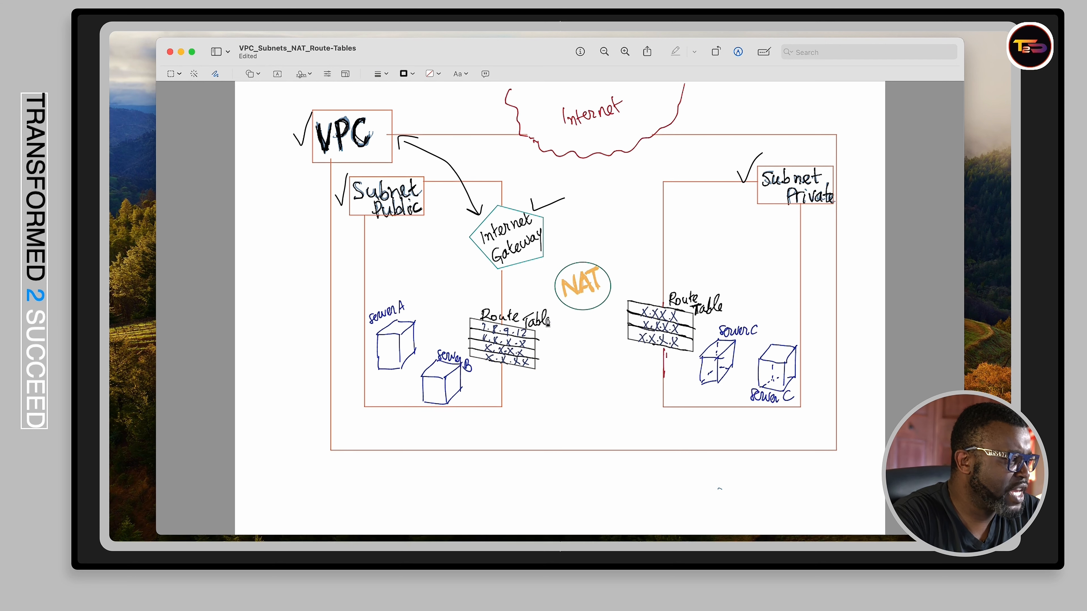
# - Circle the public subnet's Route Table label and draw arrows from it, Server A and Server B up to the Internet Gateway
pyautogui.moveTo(554, 316)
pyautogui.mouseDown()
pyautogui.moveTo(505, 296)
pyautogui.moveTo(473, 317)
pyautogui.moveTo(554, 336)
pyautogui.moveTo(551, 304)
pyautogui.mouseUp()
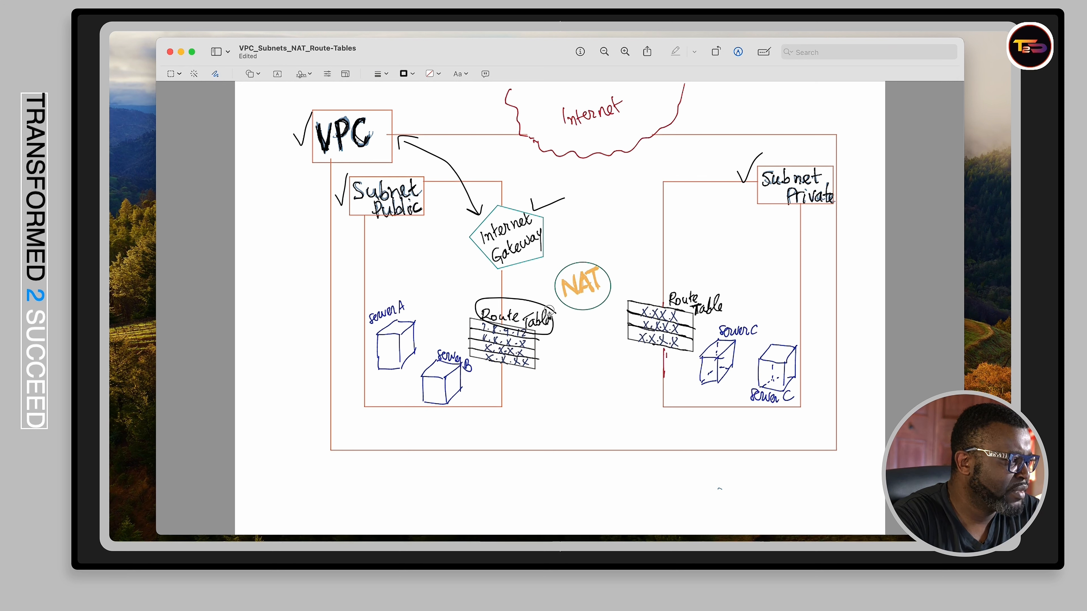
pyautogui.click(461, 292)
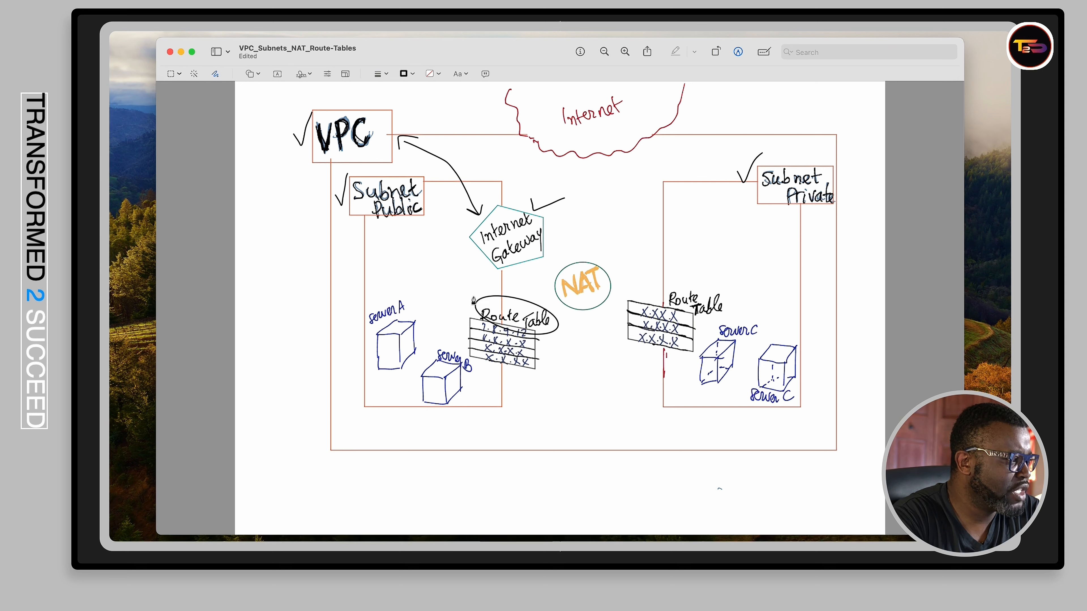
pyautogui.moveTo(474, 295)
pyautogui.mouseDown()
pyautogui.moveTo(461, 274)
pyautogui.moveTo(477, 248)
pyautogui.moveTo(467, 249)
pyautogui.moveTo(474, 256)
pyautogui.mouseUp()
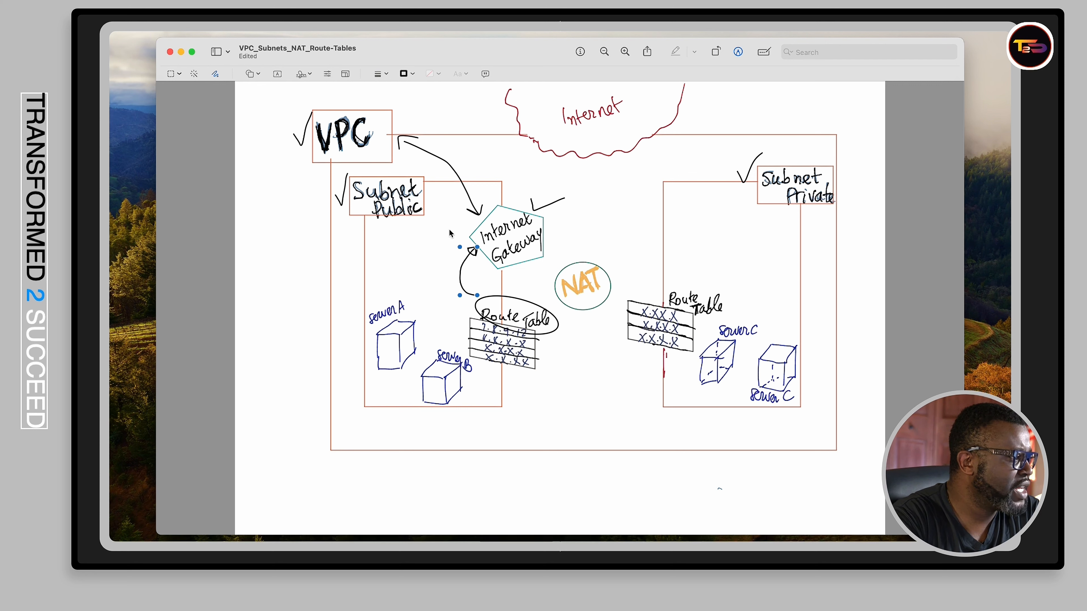
pyautogui.click(417, 321)
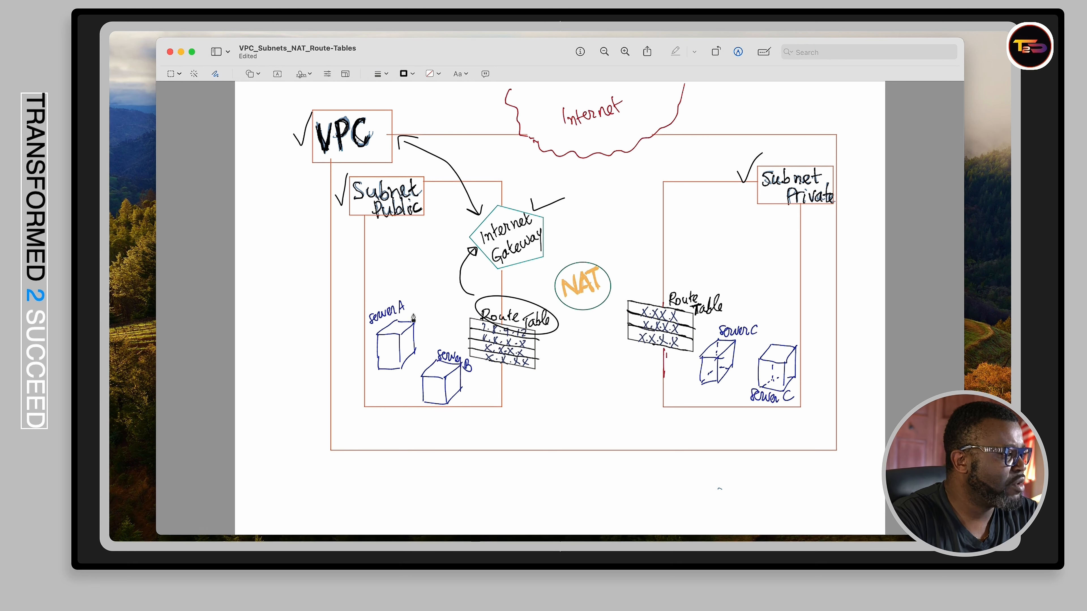
pyautogui.moveTo(415, 316)
pyautogui.mouseDown()
pyautogui.moveTo(456, 261)
pyautogui.moveTo(457, 271)
pyautogui.mouseUp()
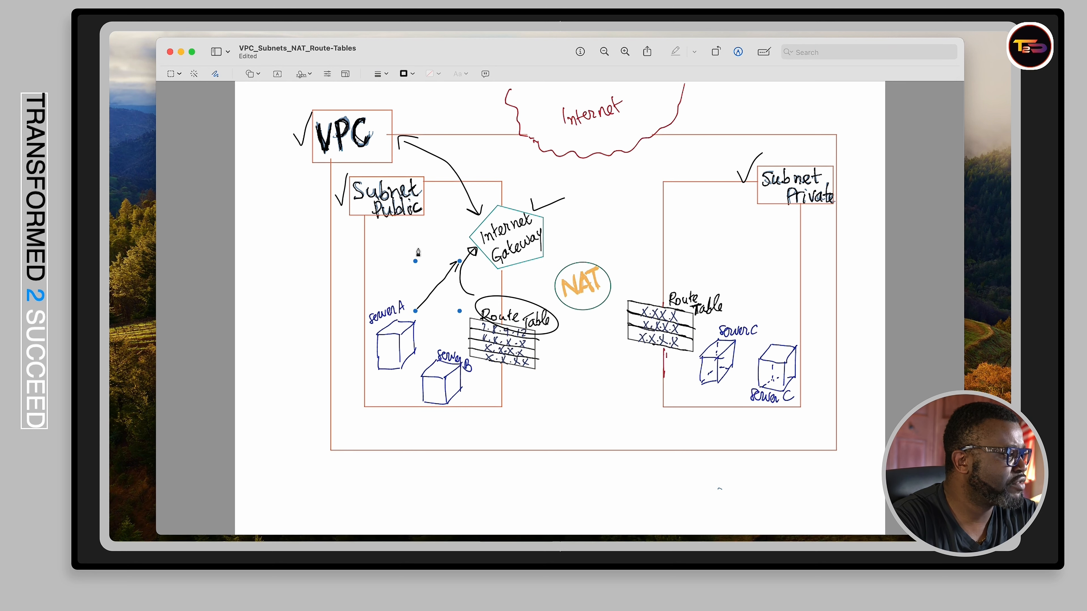
pyautogui.moveTo(444, 347)
pyautogui.mouseDown()
pyautogui.moveTo(456, 278)
pyautogui.moveTo(457, 286)
pyautogui.mouseUp()
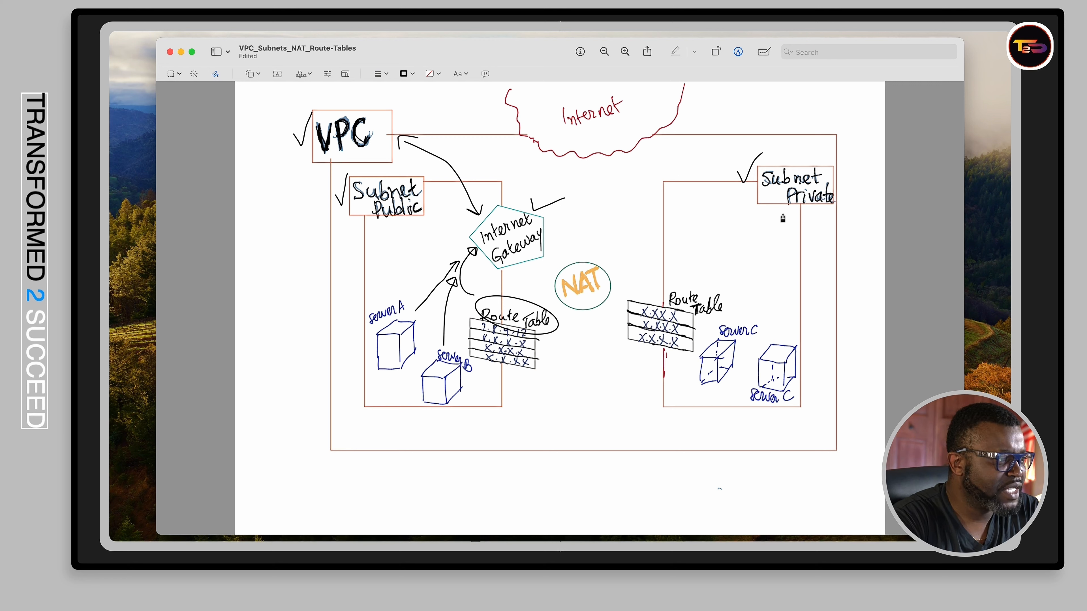
# - Circle the private subnet's Route Table label and draw an arrow from the table to the NAT circle
pyautogui.moveTo(713, 292)
pyautogui.mouseDown()
pyautogui.moveTo(695, 279)
pyautogui.moveTo(662, 284)
pyautogui.moveTo(671, 310)
pyautogui.moveTo(717, 319)
pyautogui.moveTo(730, 295)
pyautogui.moveTo(708, 285)
pyautogui.mouseUp()
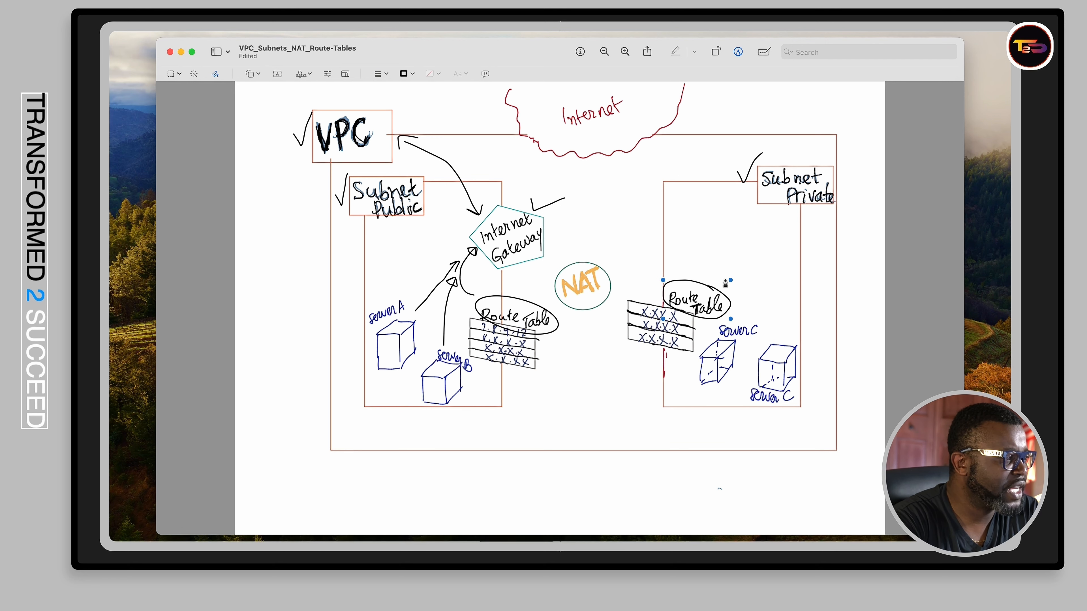
pyautogui.moveTo(729, 281); pyautogui.dragTo(728, 282)
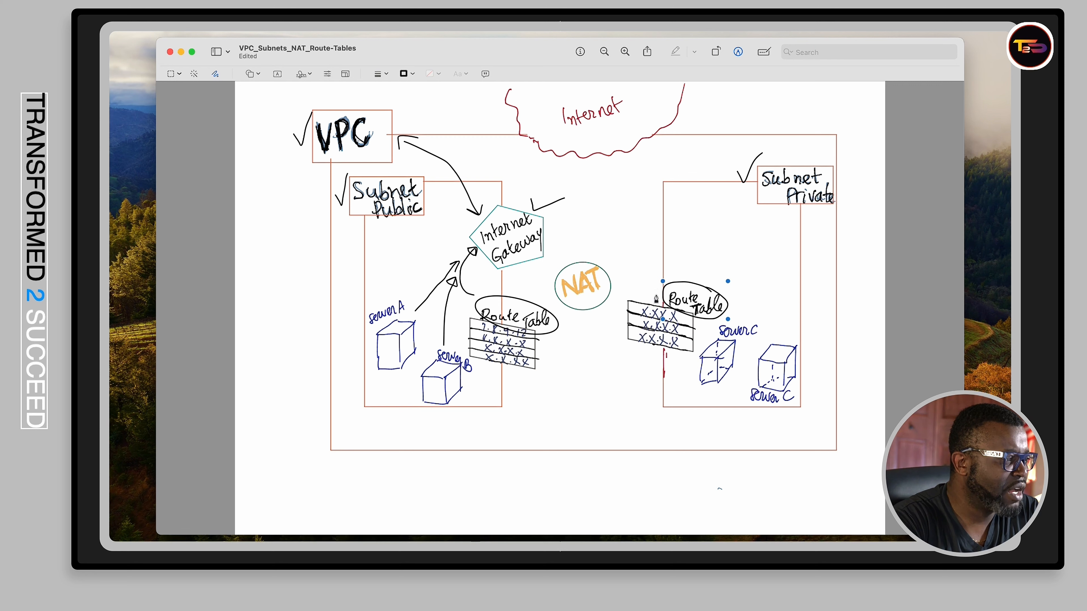
pyautogui.click(648, 294)
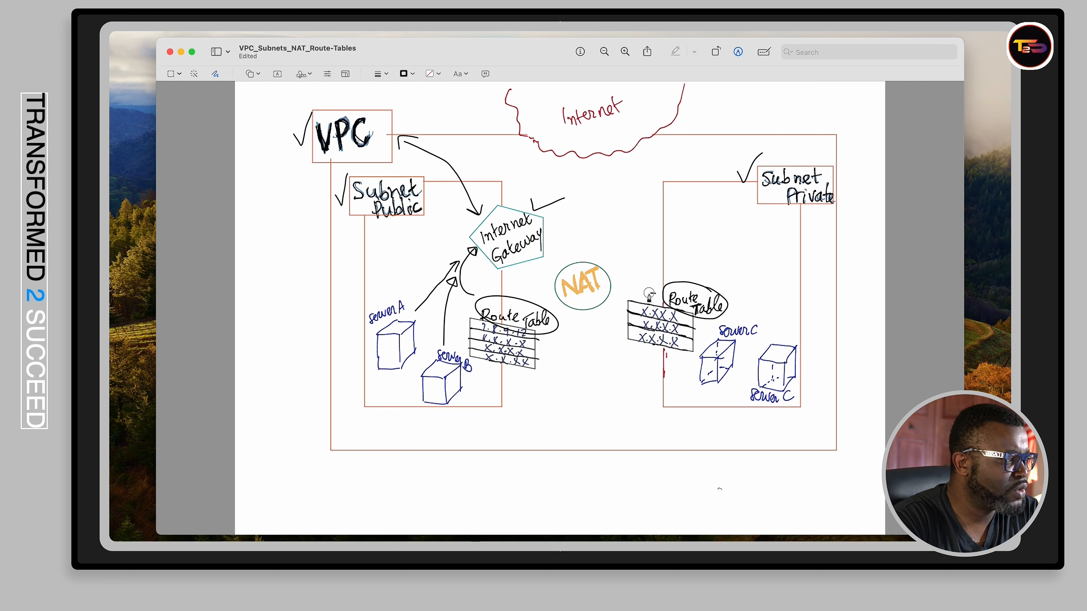
pyautogui.moveTo(649, 295)
pyautogui.mouseDown()
pyautogui.moveTo(611, 289)
pyautogui.moveTo(621, 282)
pyautogui.mouseUp()
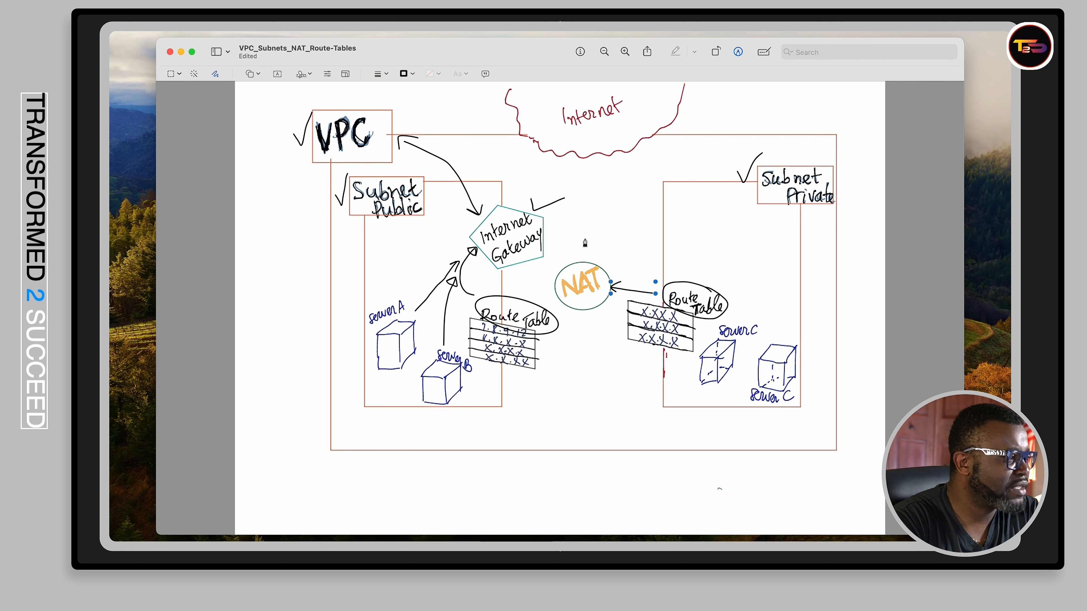
pyautogui.click(597, 255)
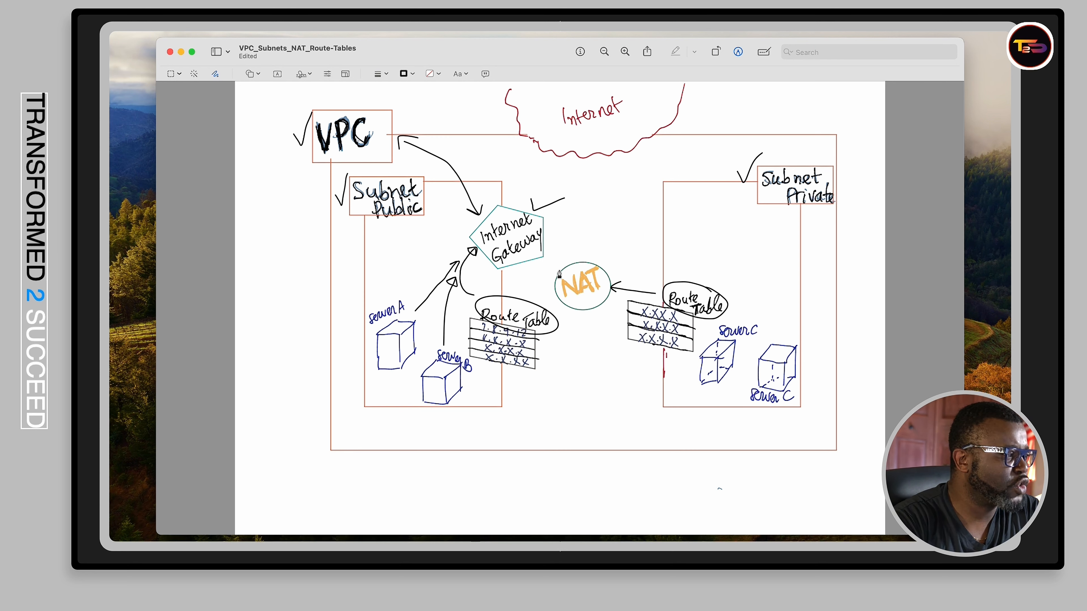
# - Draw a short arrow from the NAT circle to the Internet Gateway
pyautogui.moveTo(559, 274)
pyautogui.mouseDown()
pyautogui.moveTo(533, 260)
pyautogui.moveTo(535, 271)
pyautogui.moveTo(546, 260)
pyautogui.mouseUp()
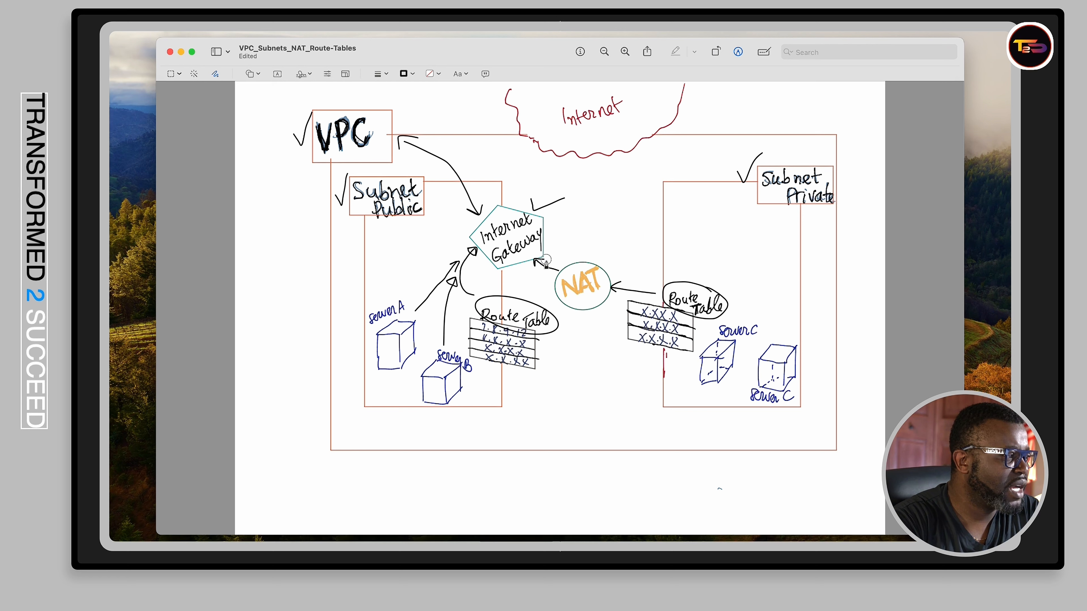
pyautogui.click(219, 117)
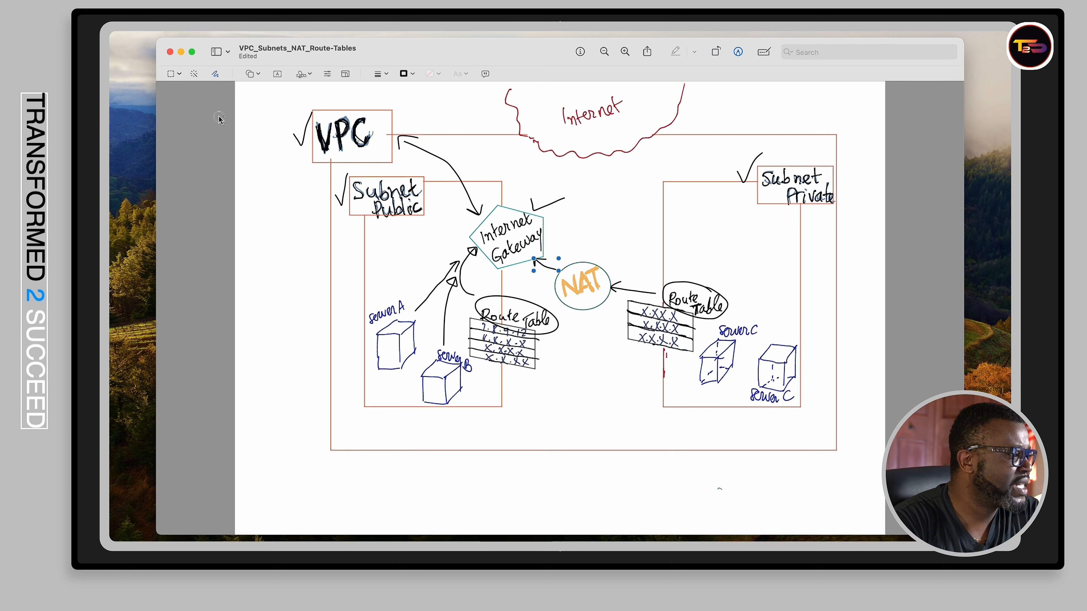
pyautogui.click(578, 237)
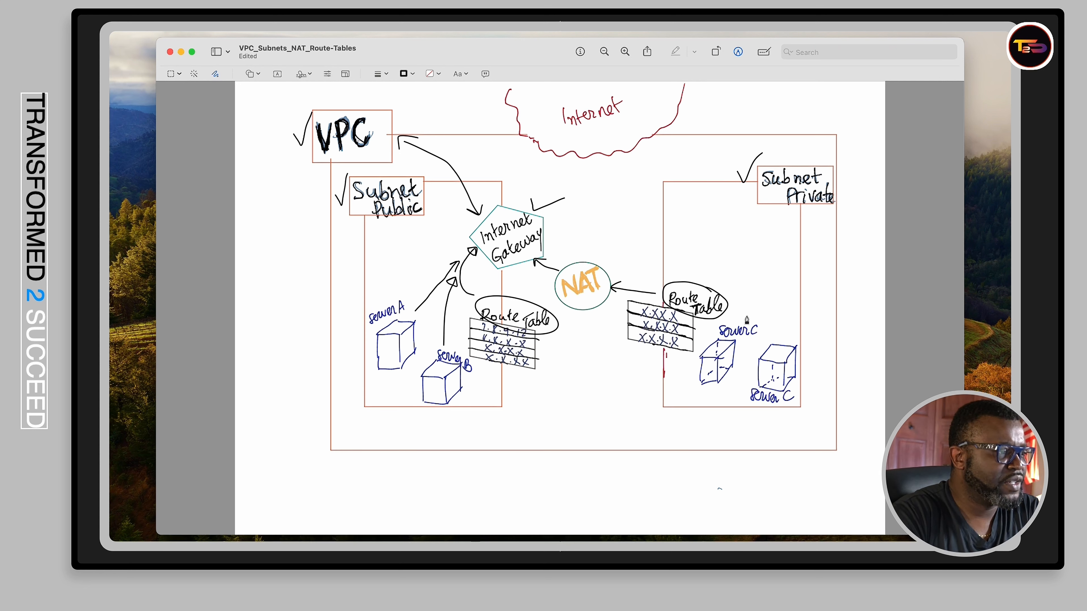
# - Sketch check marks beside both Server C cubes in the private subnet
pyautogui.moveTo(747, 319); pyautogui.dragTo(775, 309)
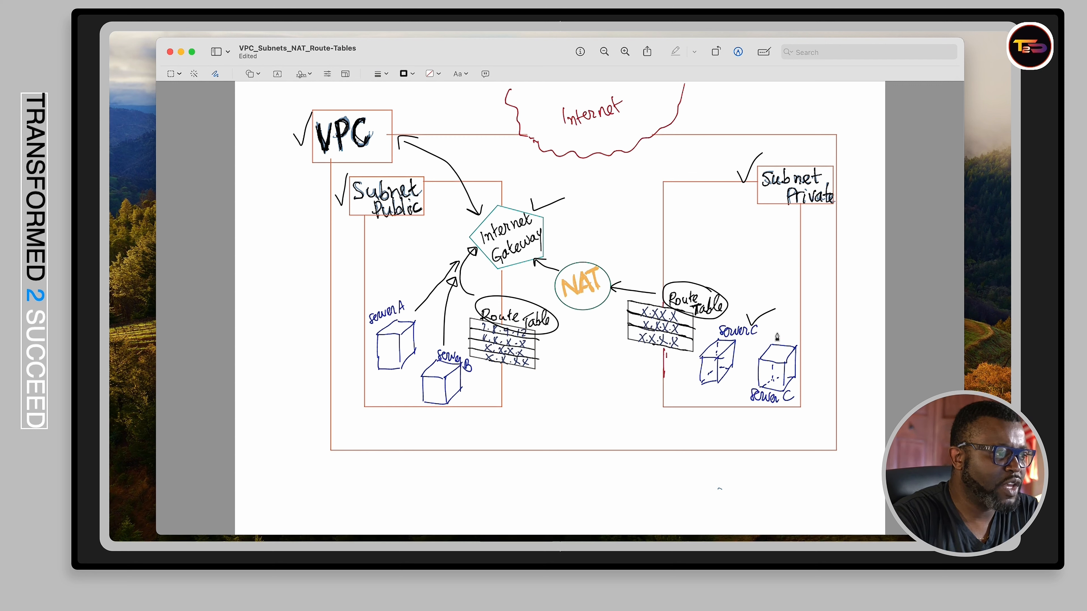
pyautogui.moveTo(776, 331)
pyautogui.mouseDown()
pyautogui.moveTo(783, 340)
pyautogui.moveTo(797, 324)
pyautogui.mouseUp()
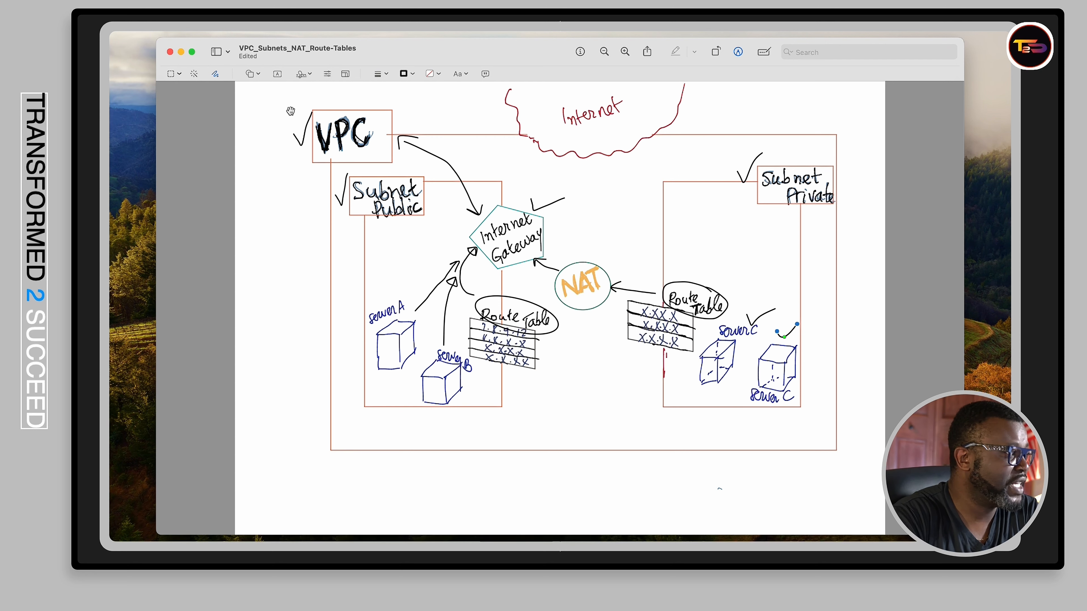
pyautogui.click(795, 351)
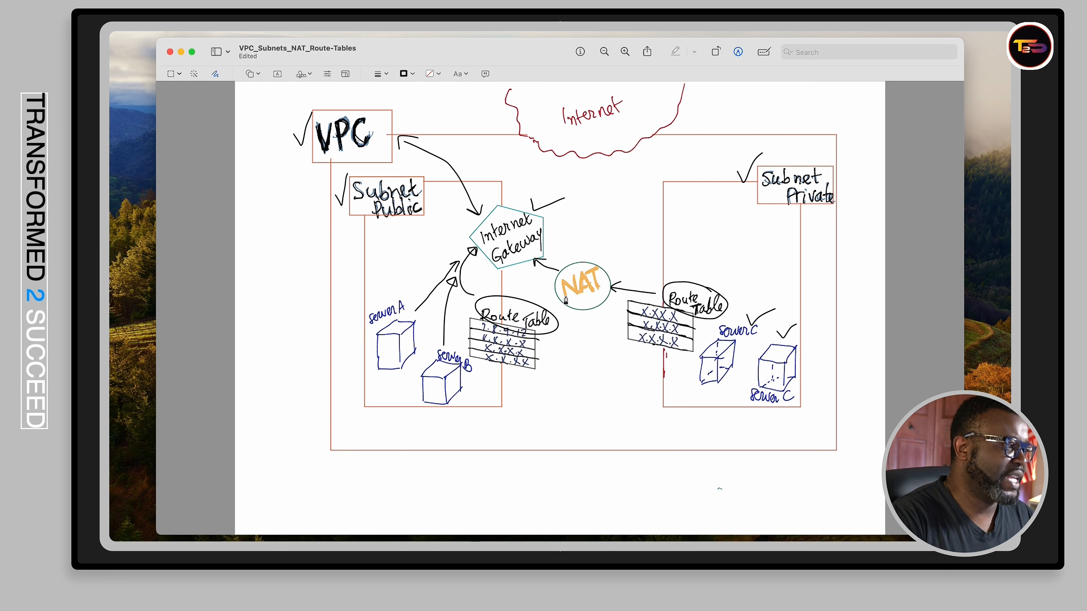
# - Draw an arrow from NAT to the public subnet's boundary, and a long curved arrow from Server A to the first Server C cube
pyautogui.moveTo(555, 293); pyautogui.dragTo(510, 288)
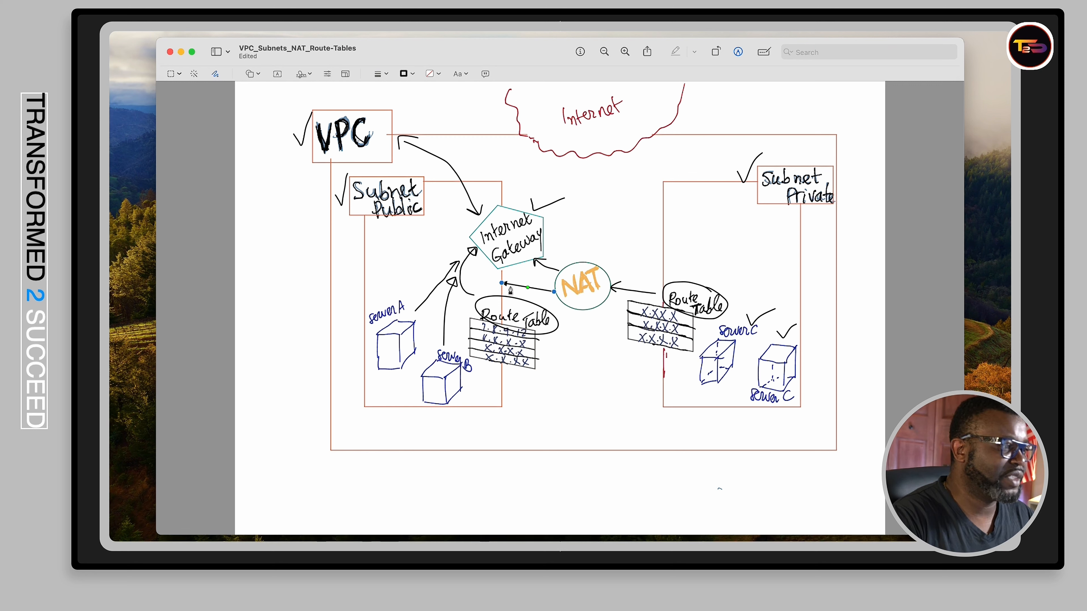
pyautogui.click(222, 111)
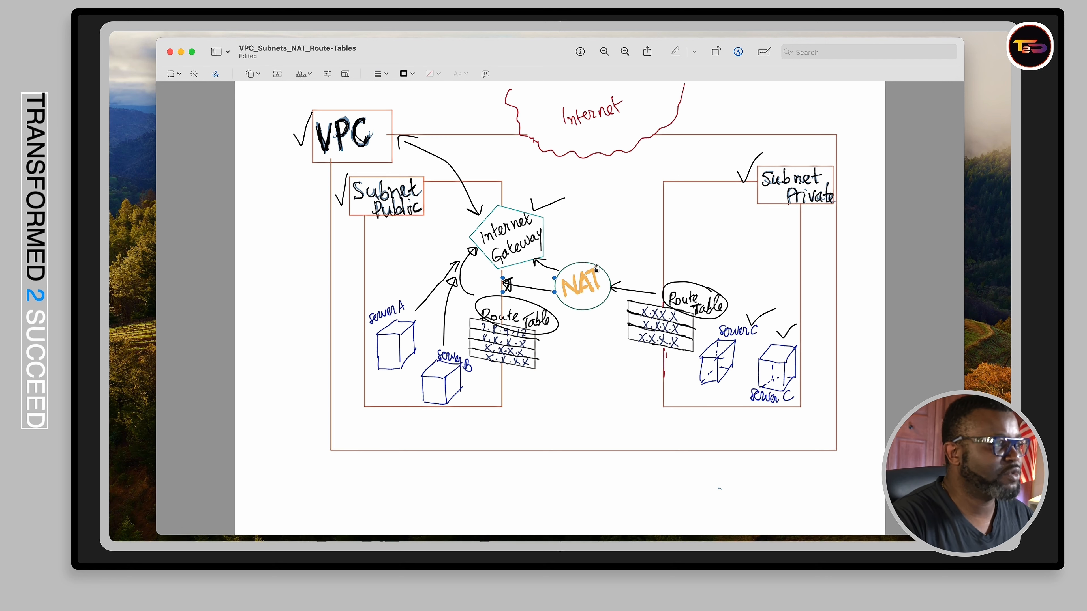
pyautogui.click(591, 318)
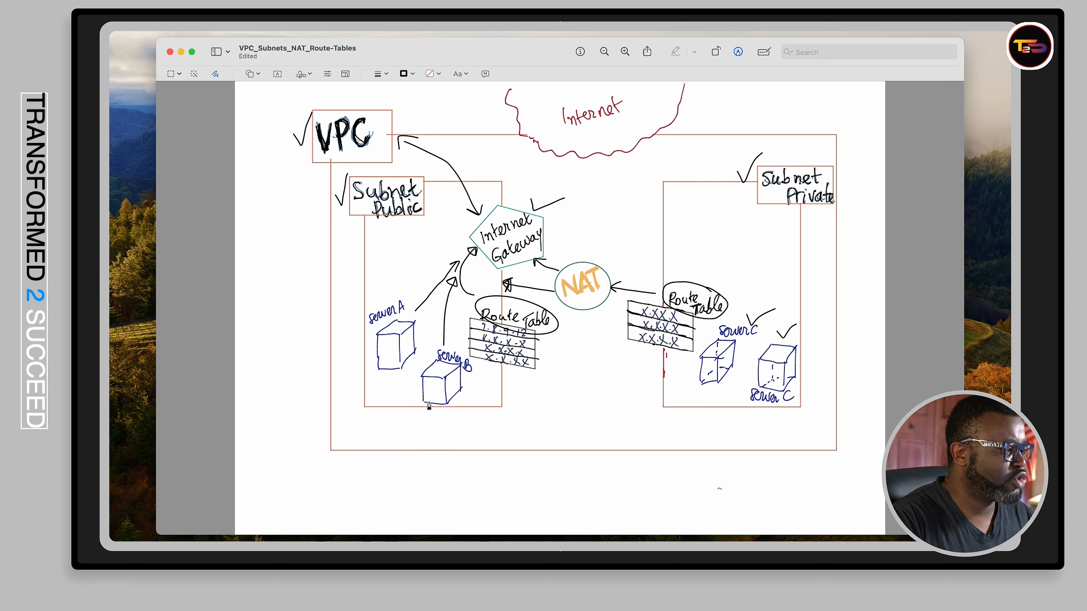
pyautogui.moveTo(392, 372)
pyautogui.mouseDown()
pyautogui.moveTo(407, 415)
pyautogui.moveTo(465, 433)
pyautogui.moveTo(616, 435)
pyautogui.moveTo(694, 409)
pyautogui.moveTo(705, 387)
pyautogui.moveTo(706, 401)
pyautogui.moveTo(694, 392)
pyautogui.moveTo(704, 398)
pyautogui.mouseUp()
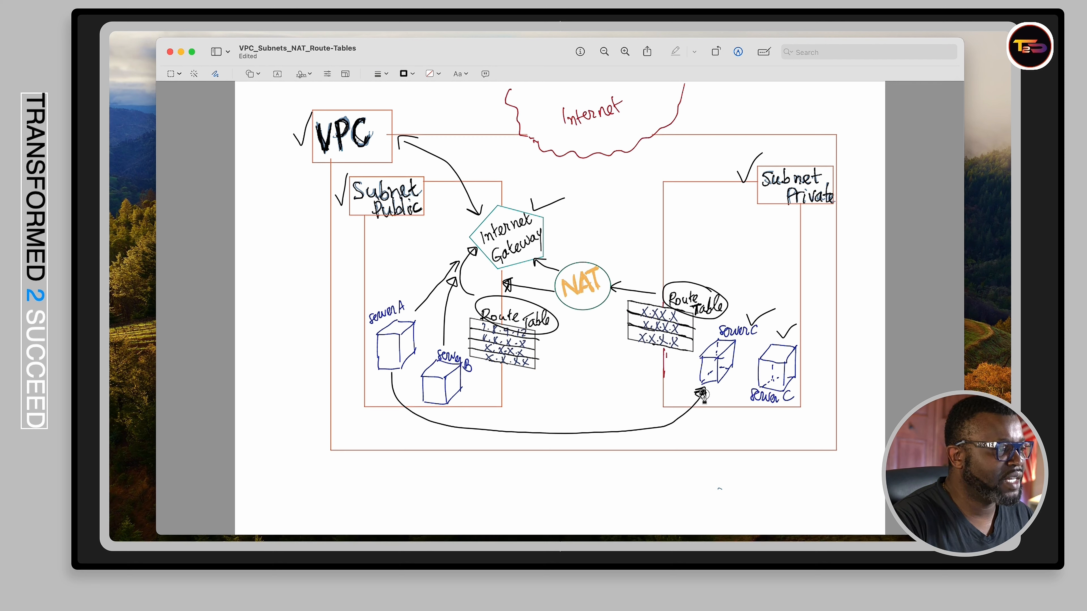
pyautogui.click(727, 406)
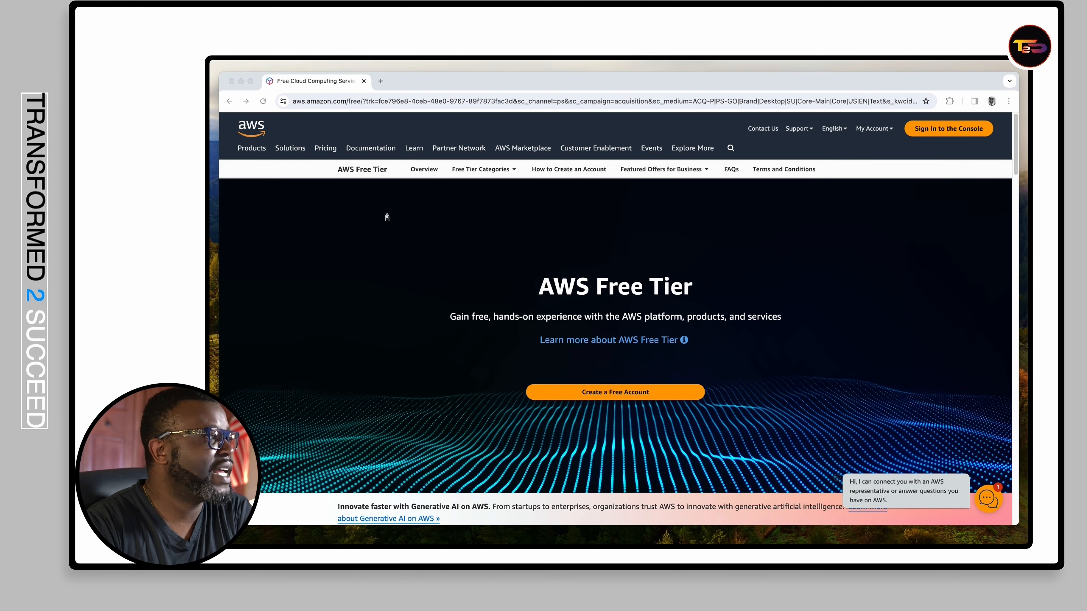
# - Switch to the browser window showing the AWS Free Tier page
pyautogui.click(449, 75)
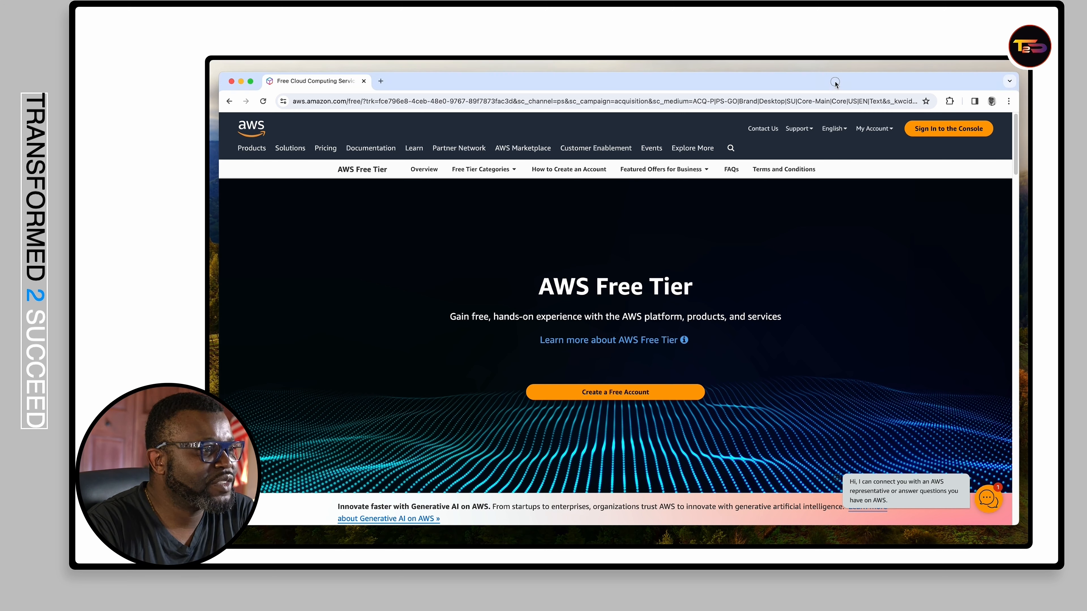
# - Sign in to the AWS Console as root user with the prefilled account email and password
pyautogui.click(953, 131)
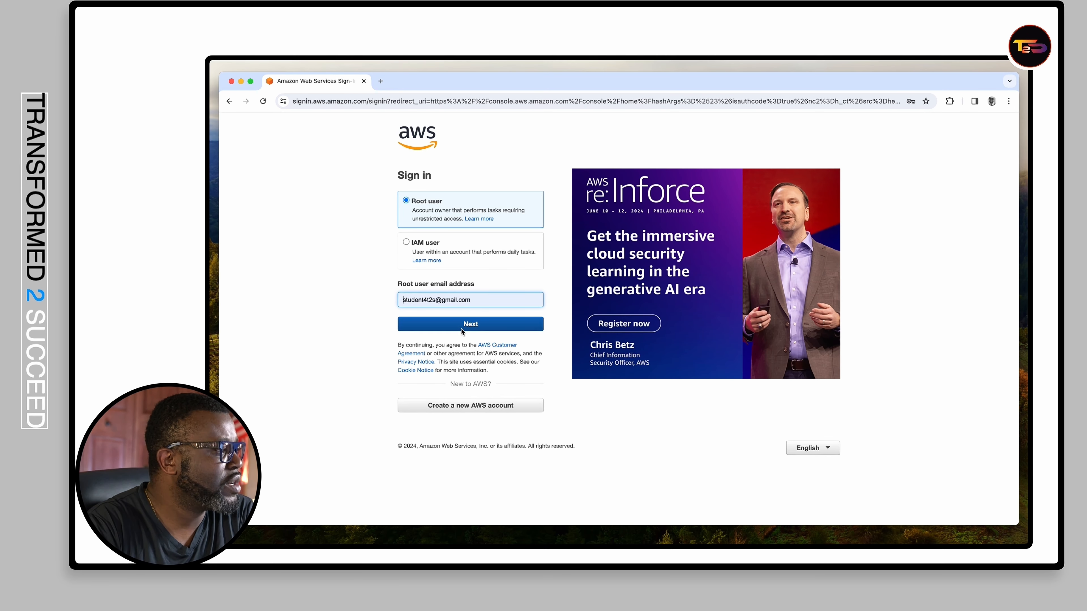
pyautogui.click(462, 330)
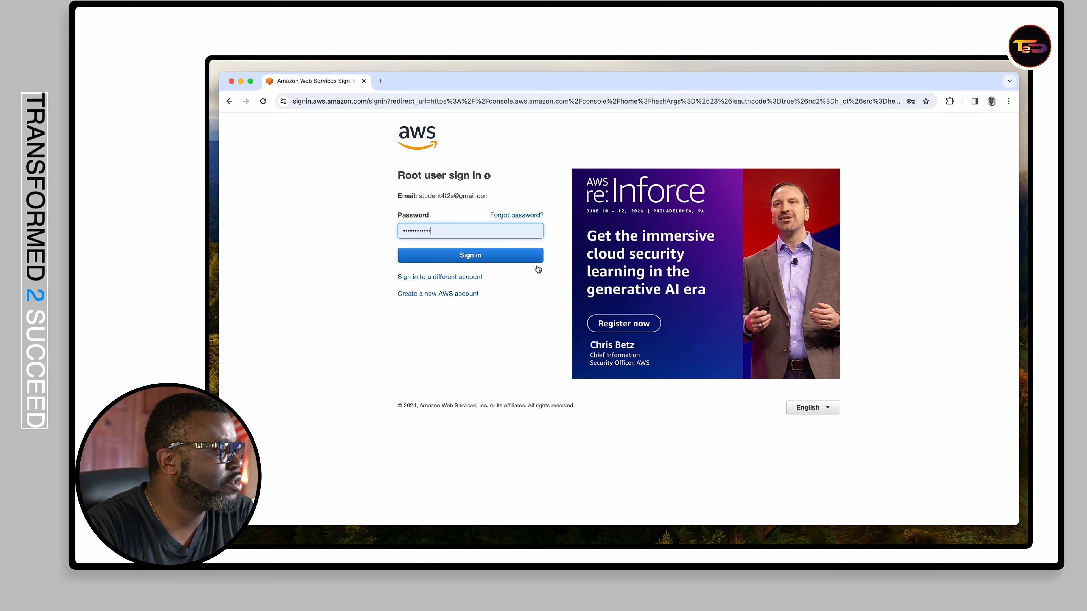
pyautogui.click(476, 255)
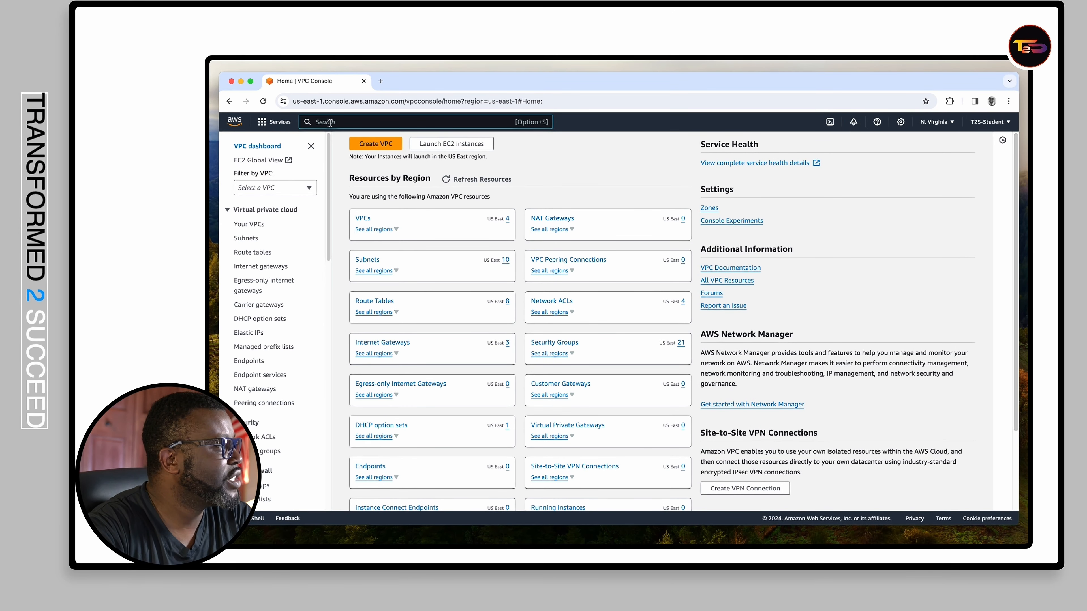
# - Start creating a VPC from the VPC dashboard and set the resources to create to VPC only
pyautogui.scroll(5, 330, 123)
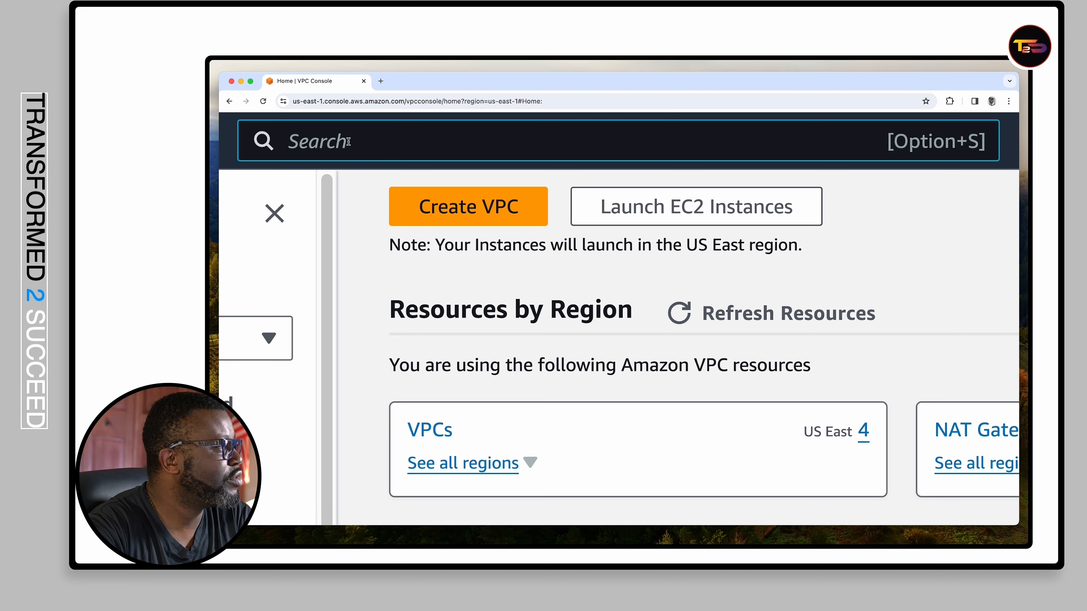
pyautogui.press('super+0')
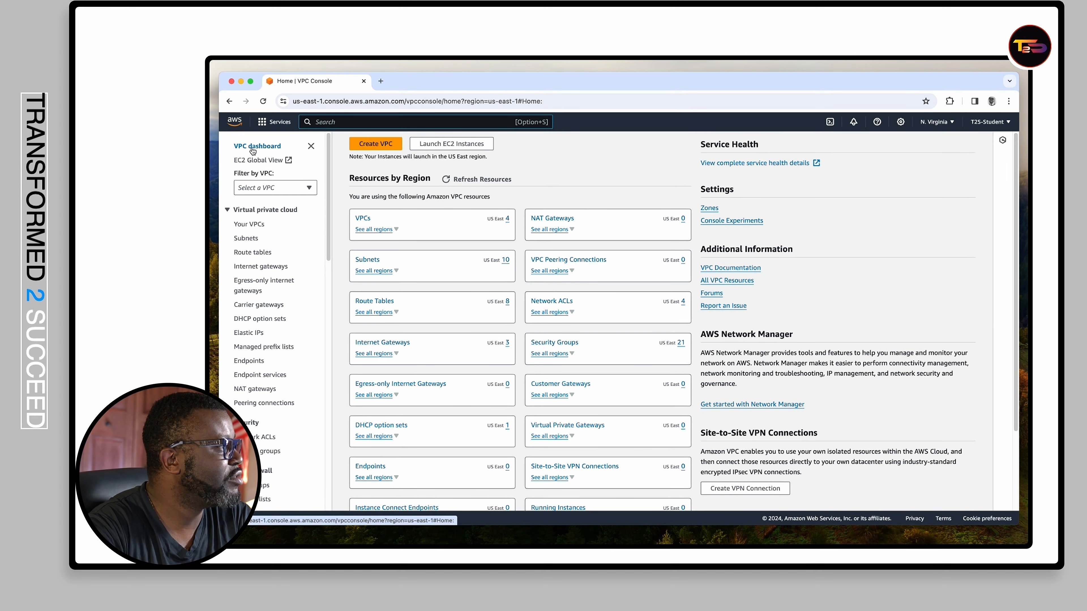
pyautogui.scroll(5, 254, 150)
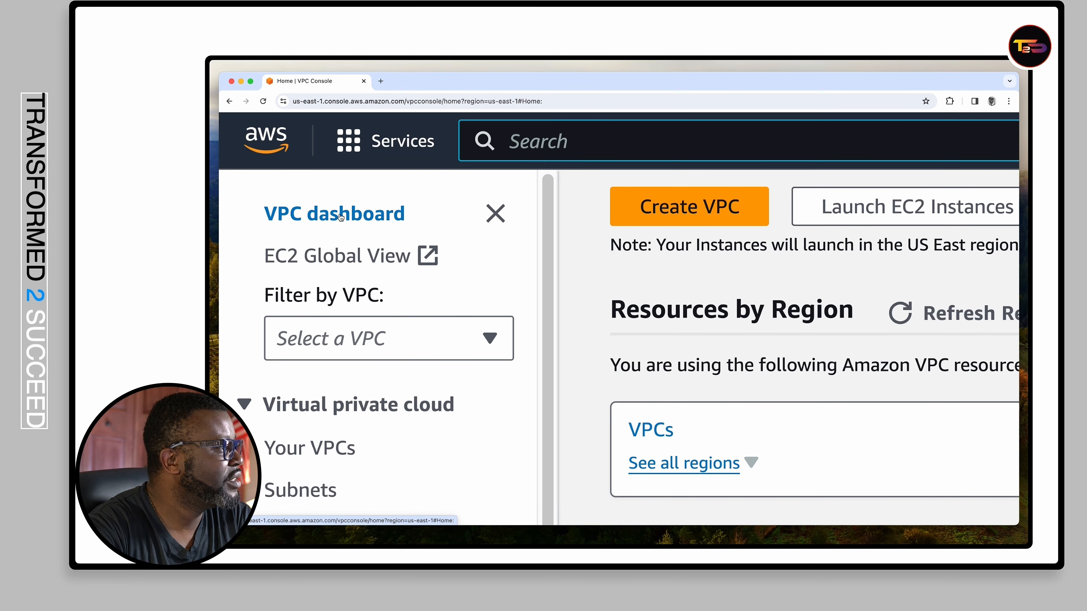
pyautogui.click(703, 214)
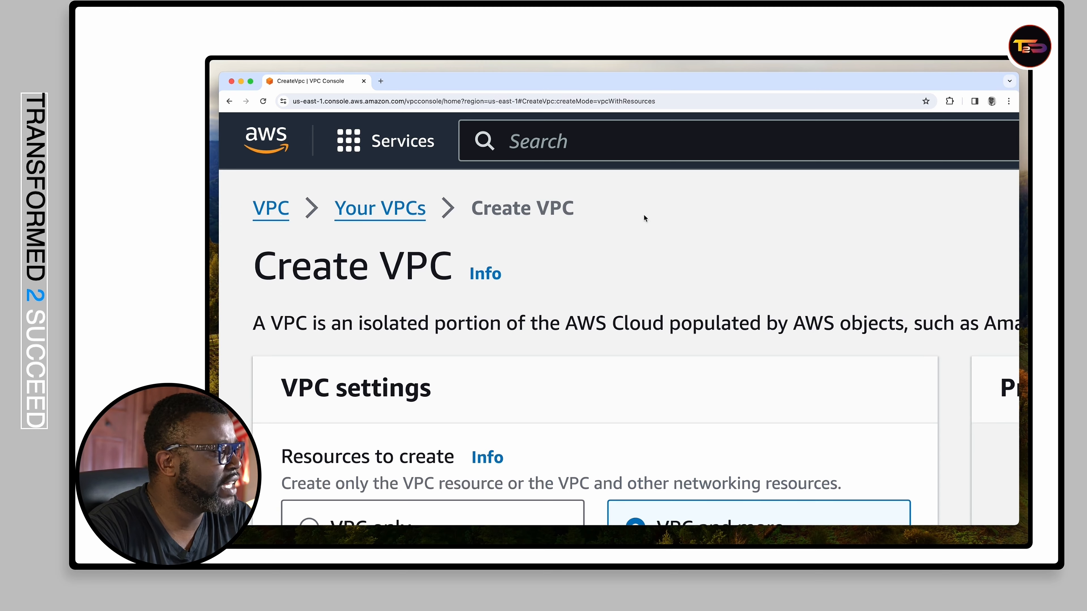
pyautogui.scroll(-5, 644, 214)
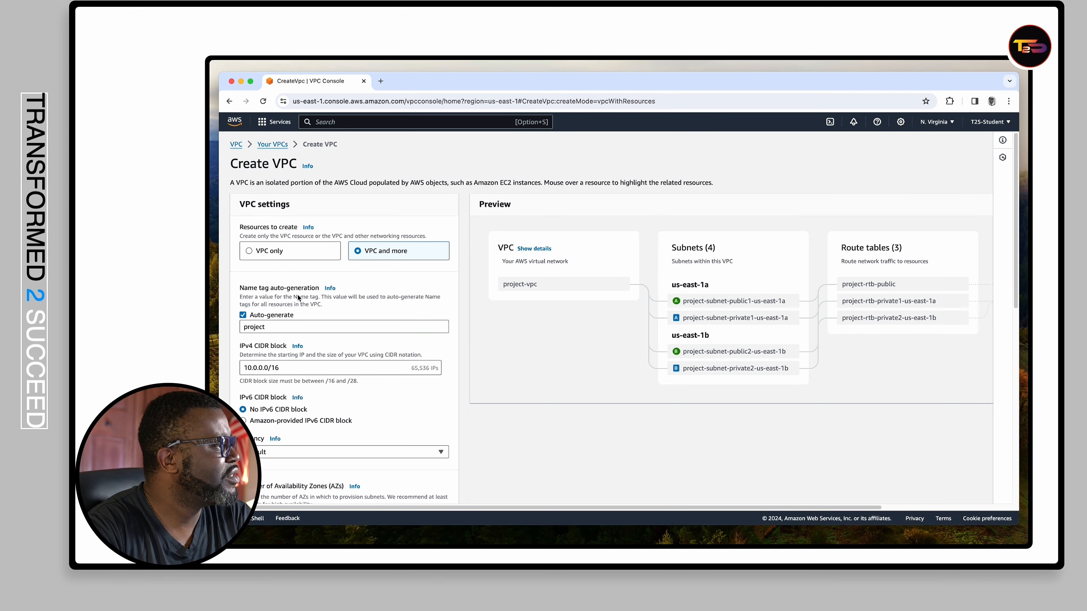
pyautogui.scroll(-1, 298, 298)
pyautogui.click(249, 214)
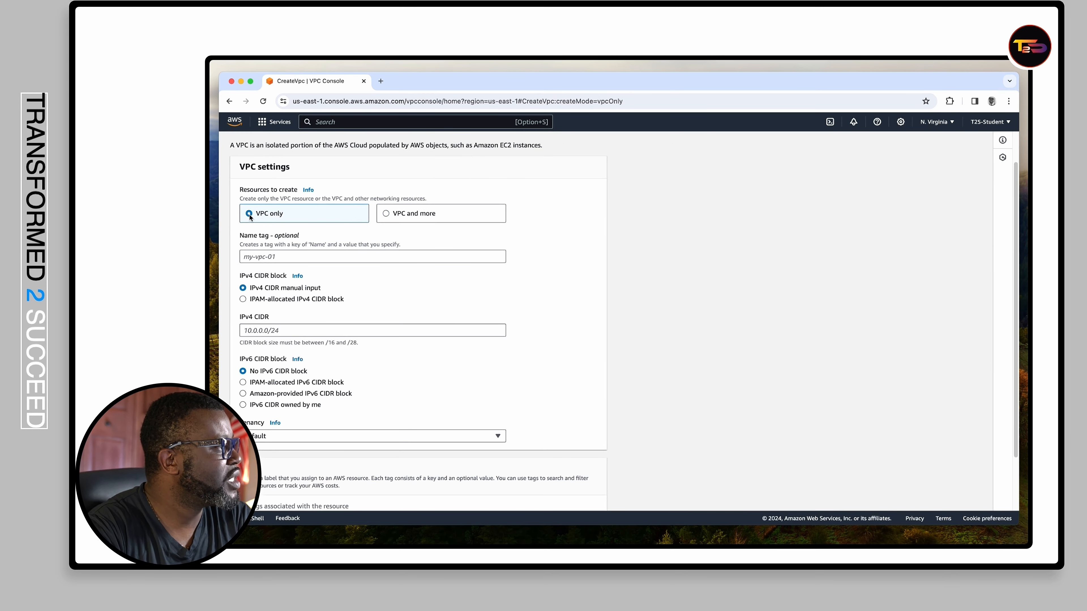
# - Set the name tag of the new VPC to 2-tier-vpc
pyautogui.scroll(5, 248, 214)
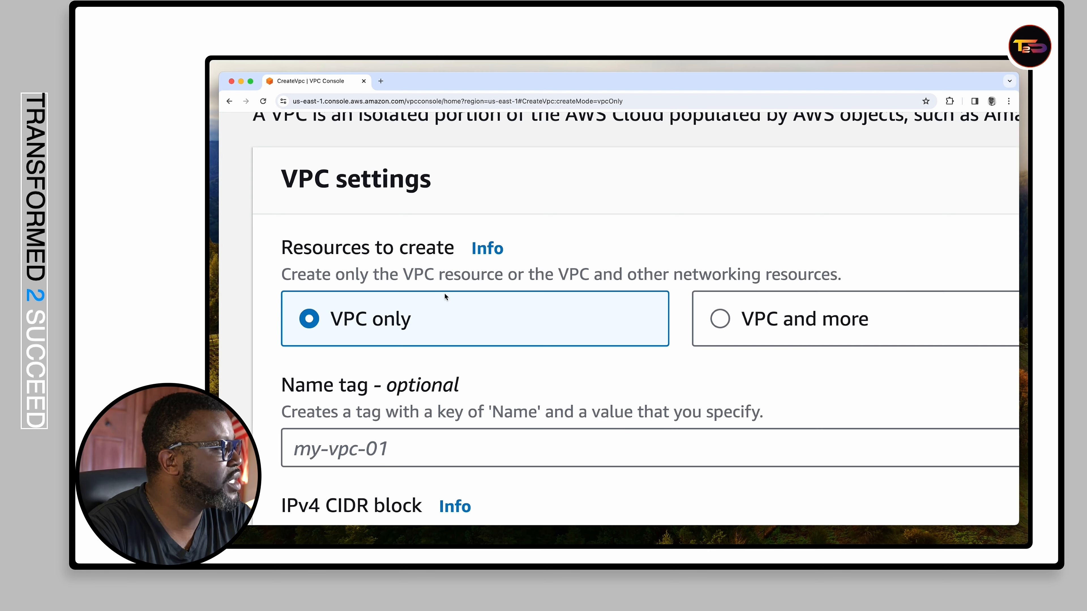
pyautogui.scroll(-5, 444, 293)
pyautogui.click(251, 255)
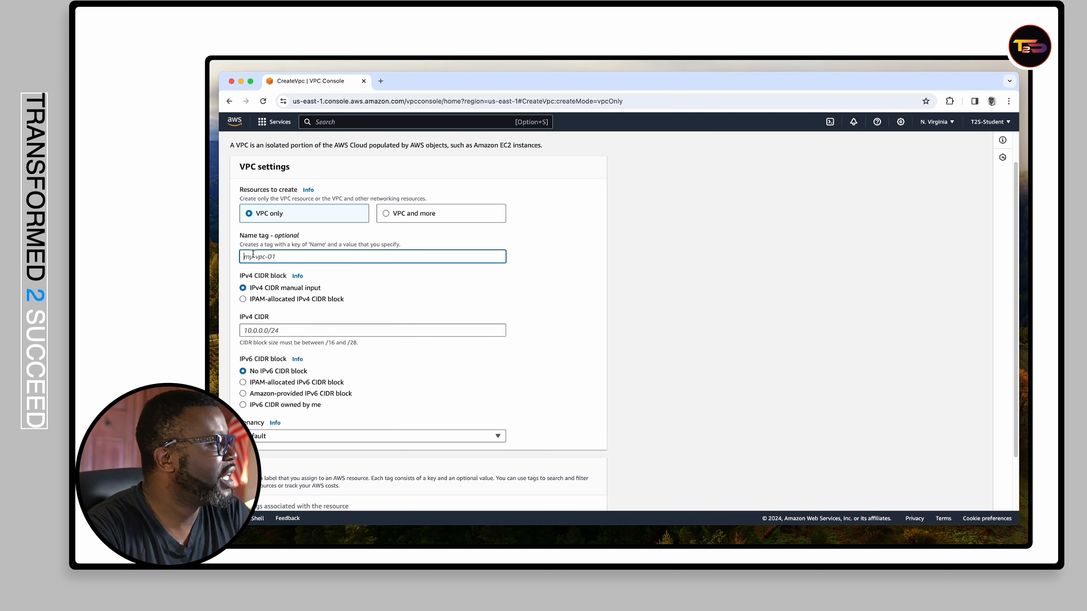
pyautogui.write('2-tie')
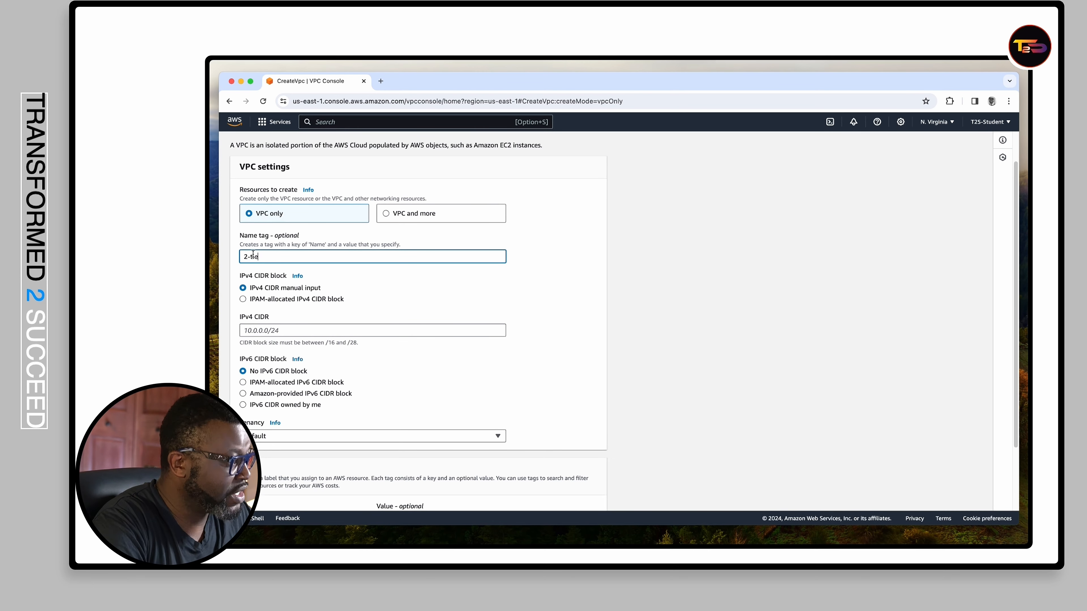
pyautogui.write('r-vpc')
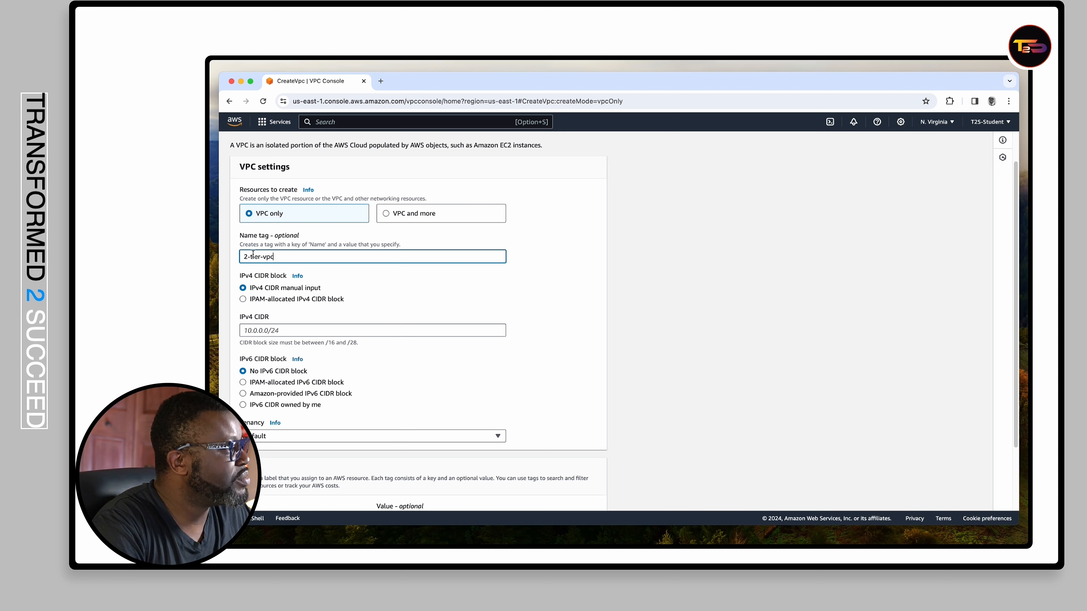
# - Set the VPC's IPv4 CIDR to 20.0.0.0/16
pyautogui.scroll(-3, 413, 282)
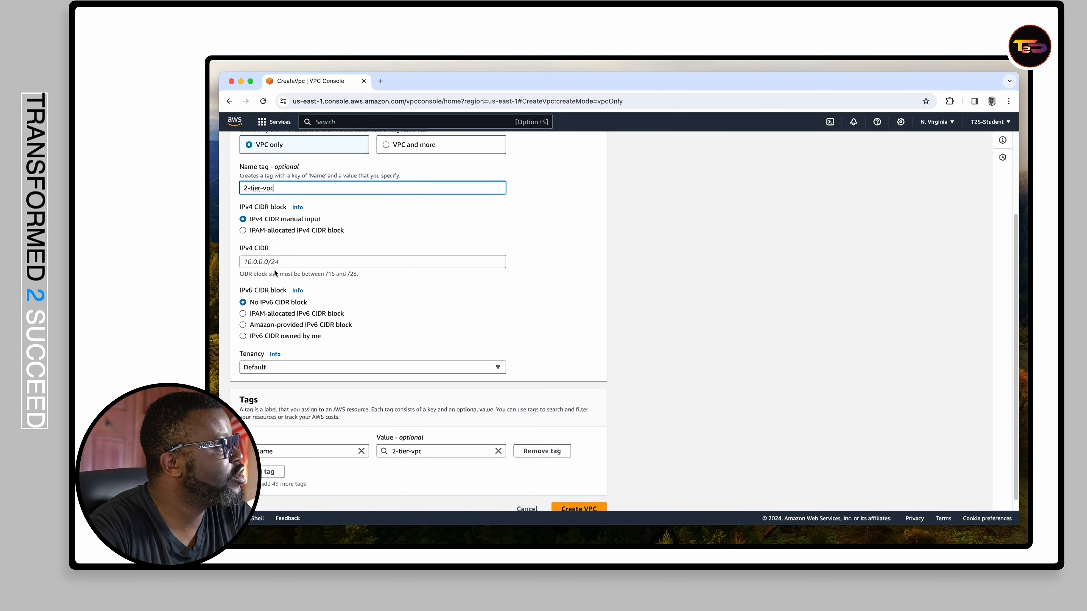
pyautogui.click(334, 264)
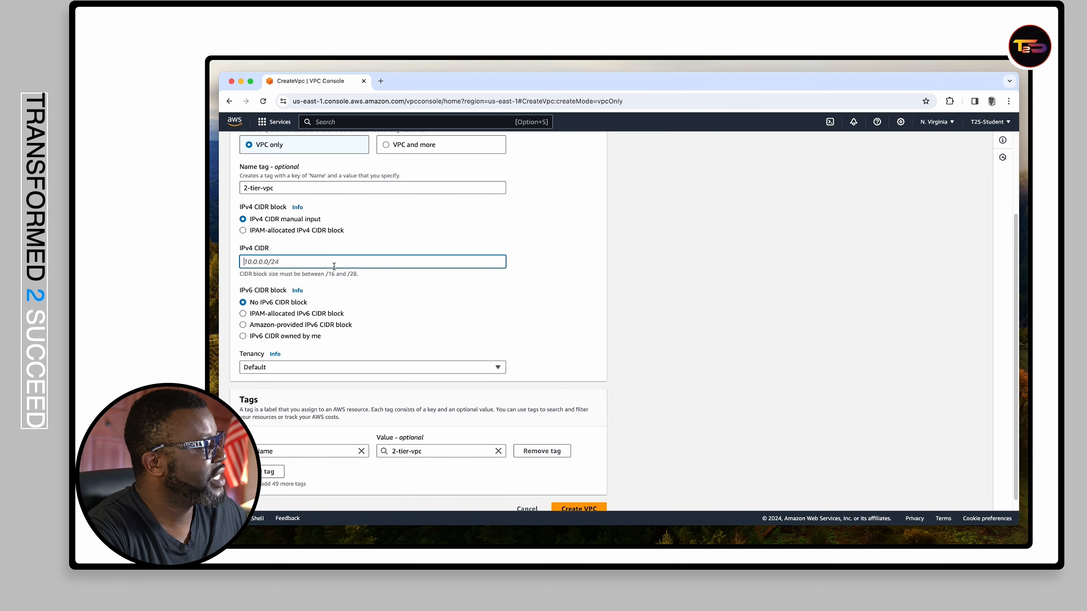
pyautogui.write('20.0.0.0')
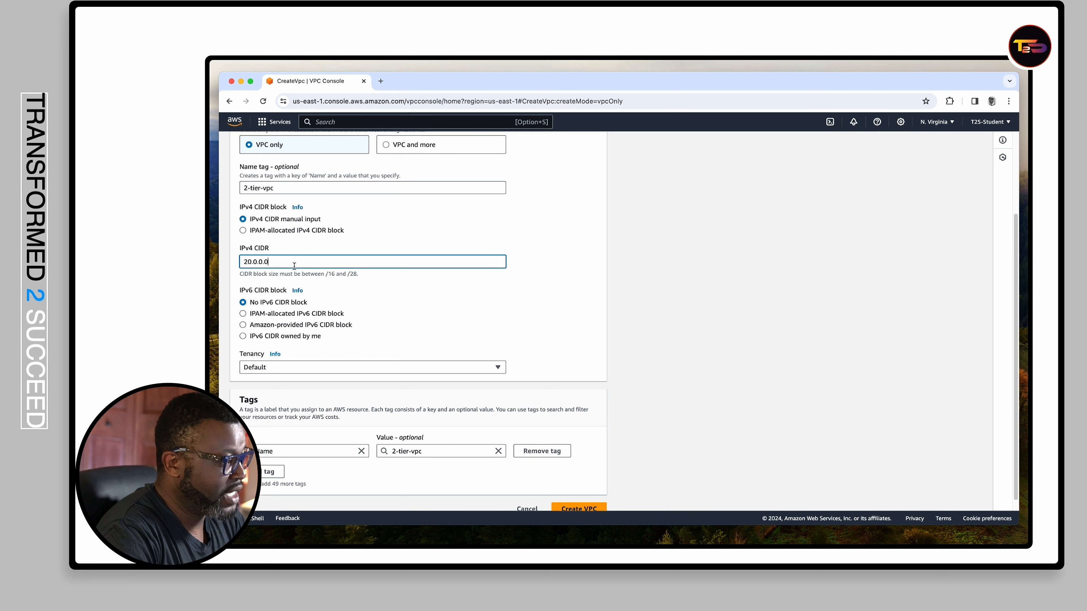
pyautogui.write('16')
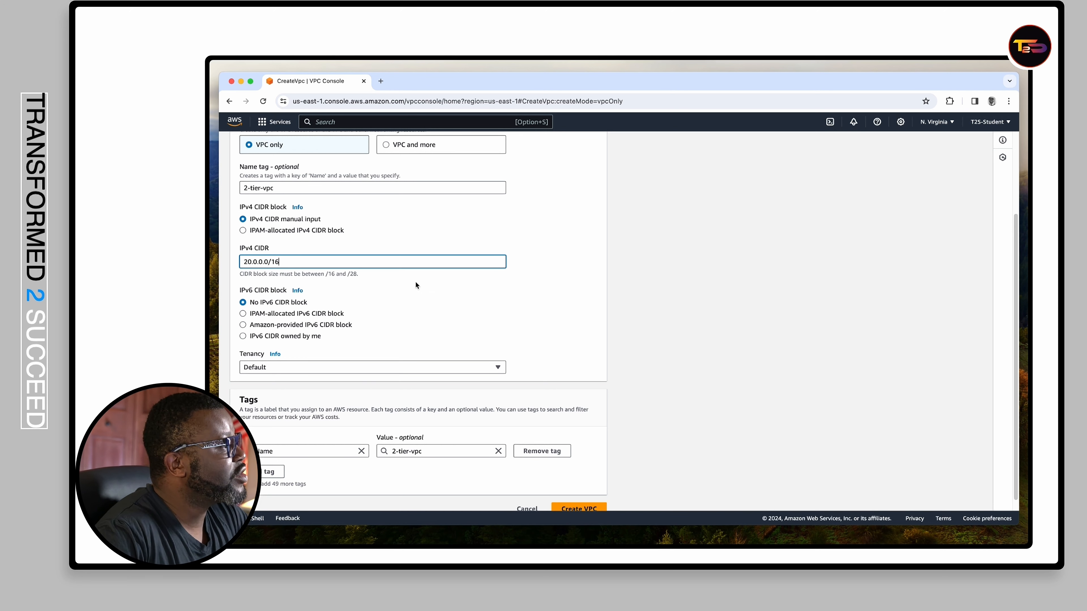
pyautogui.scroll(-1, 414, 282)
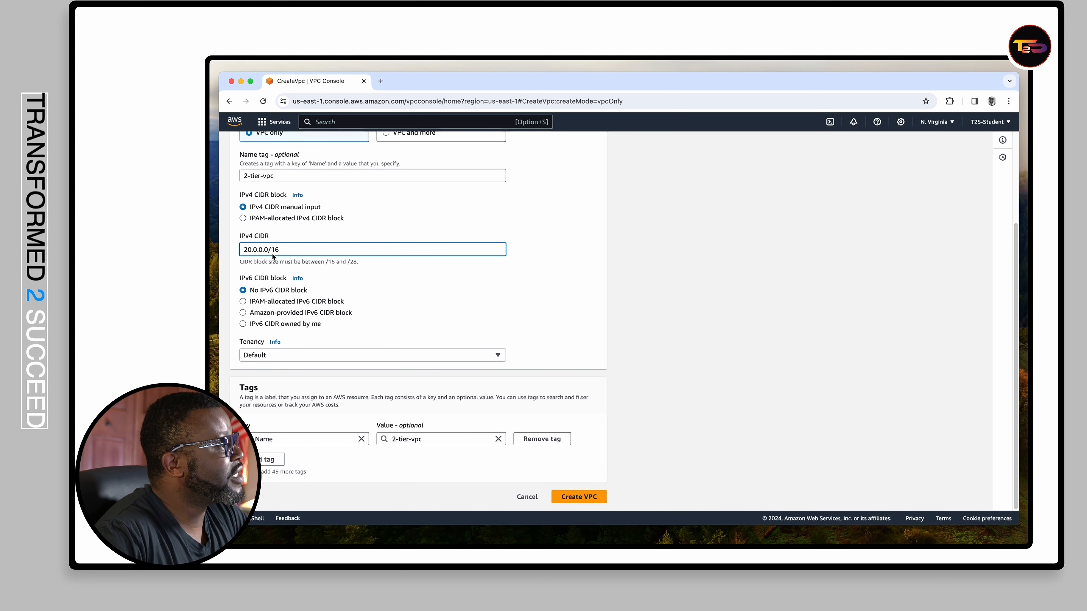
pyautogui.moveTo(280, 249); pyautogui.dragTo(238, 251)
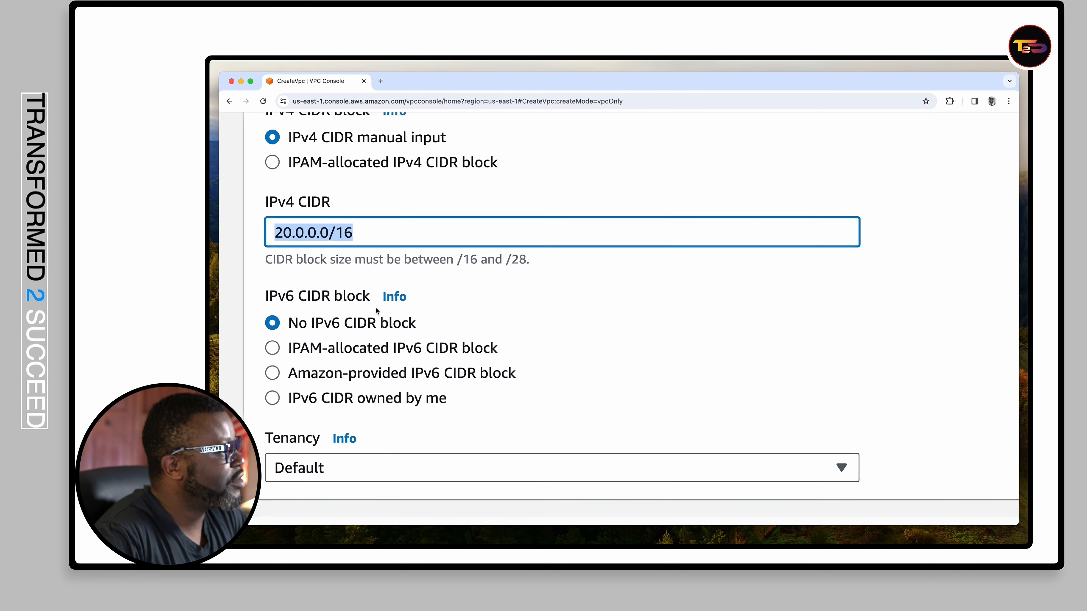
# - Create the VPC, keeping No IPv6 CIDR block, Default tenancy and the existing Name tag
pyautogui.scroll(-5, 377, 308)
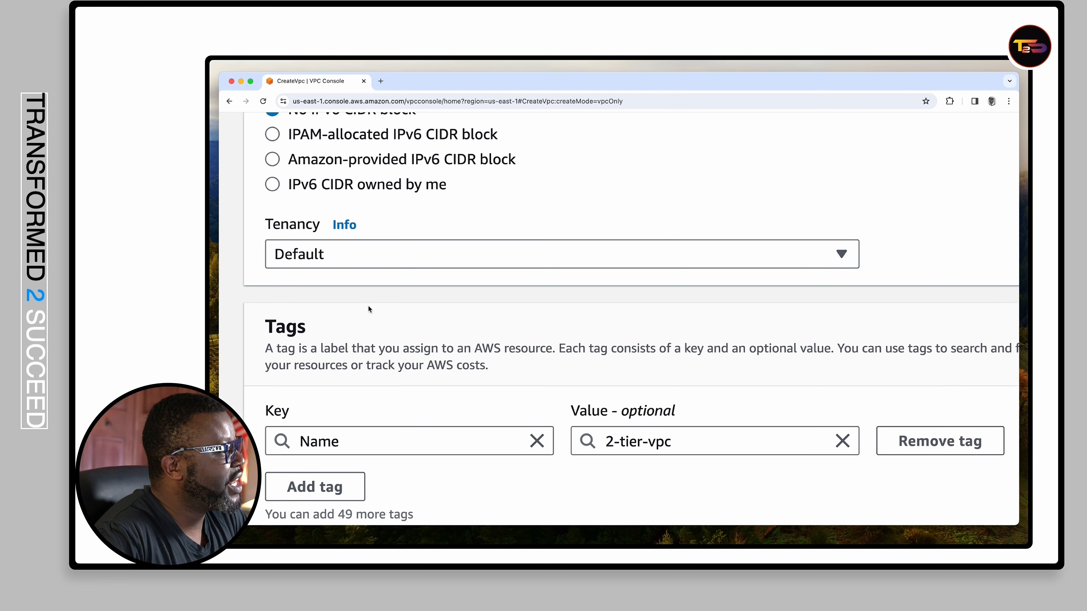
pyautogui.scroll(-3, 369, 308)
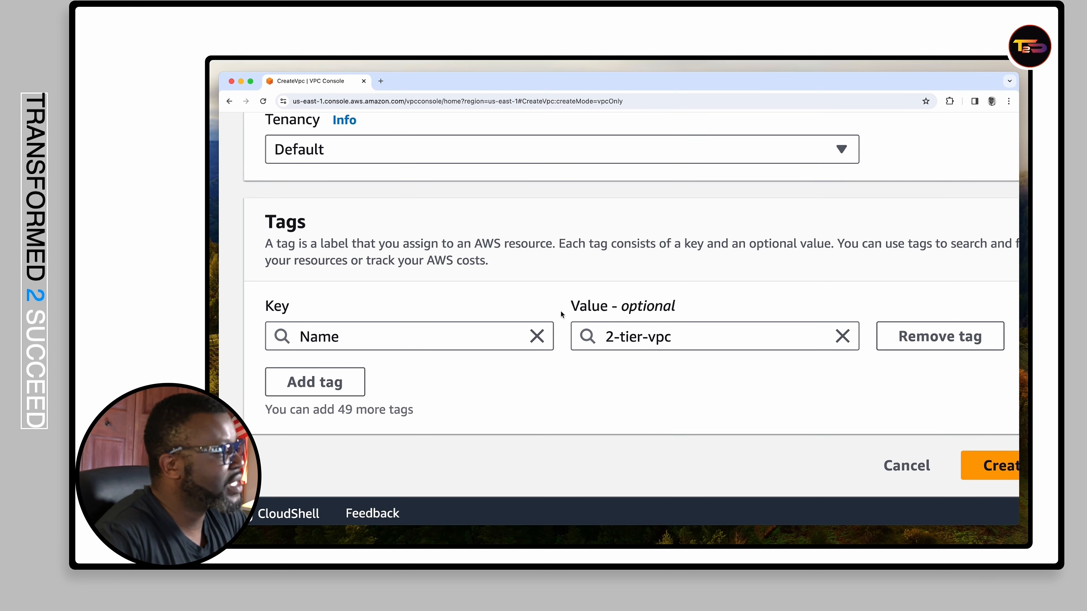
pyautogui.hscroll(8, 560, 311)
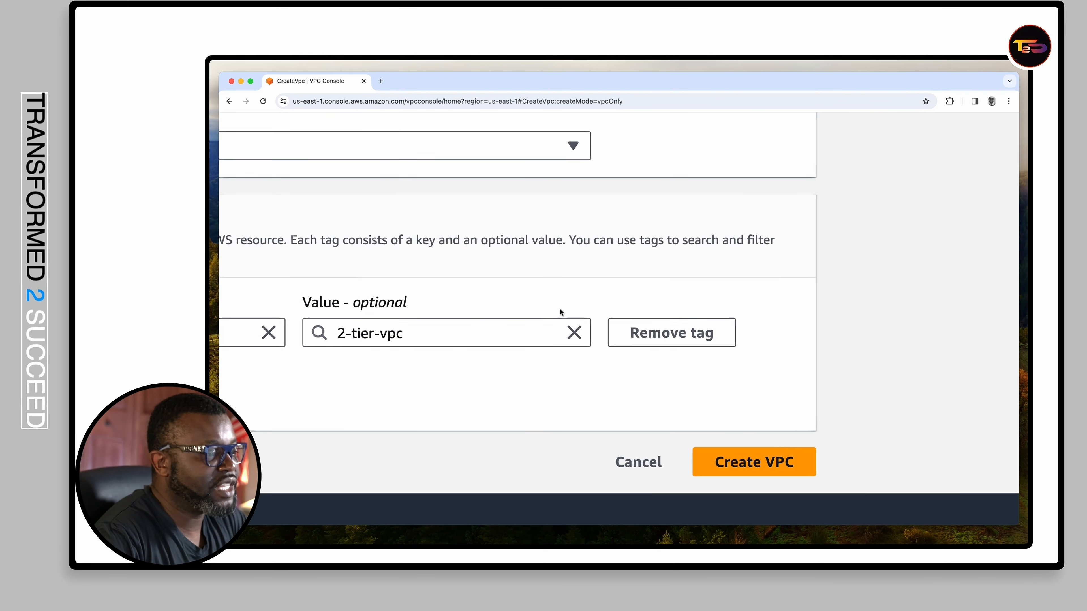
pyautogui.hscroll(1, 679, 411)
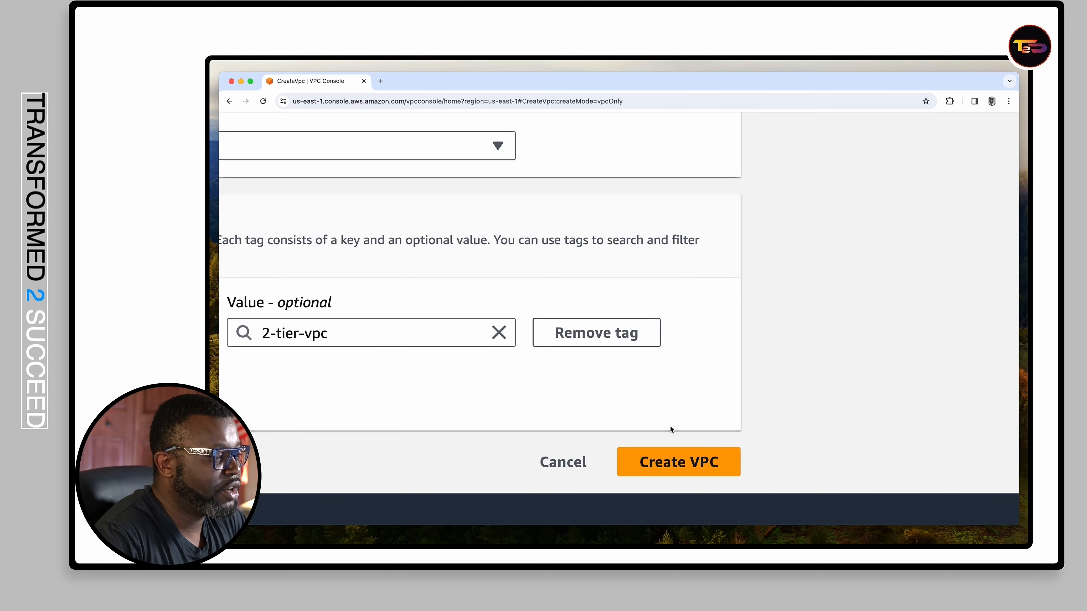
pyautogui.click(685, 461)
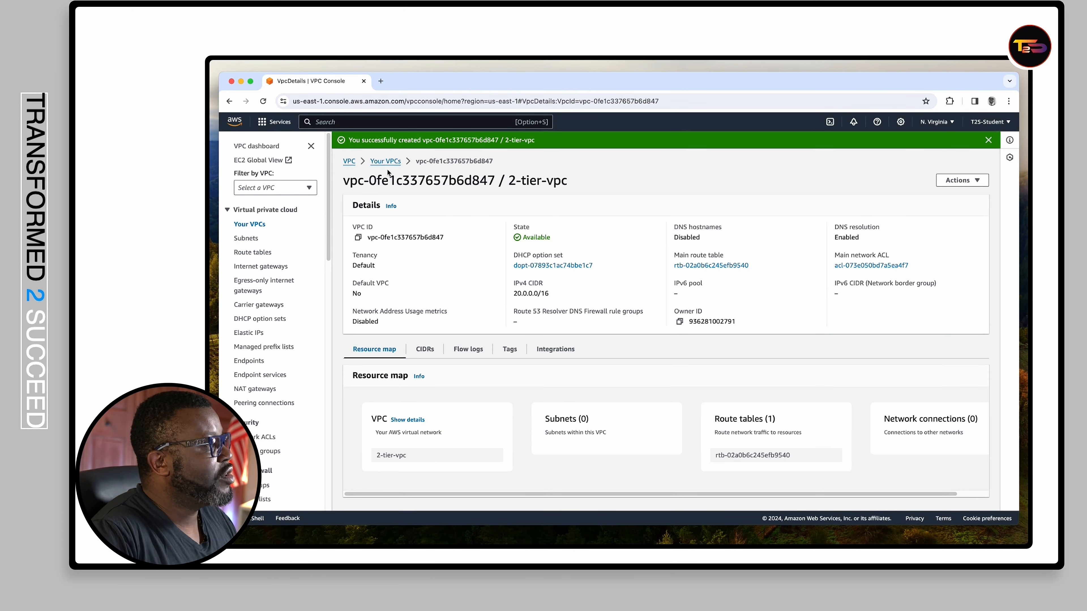
# - Examine the VPC console's navigation entries for VPCs, subnets, route tables, internet gateways and NAT gateways
pyautogui.scroll(3, 389, 173)
pyautogui.hscroll(-4, 387, 172)
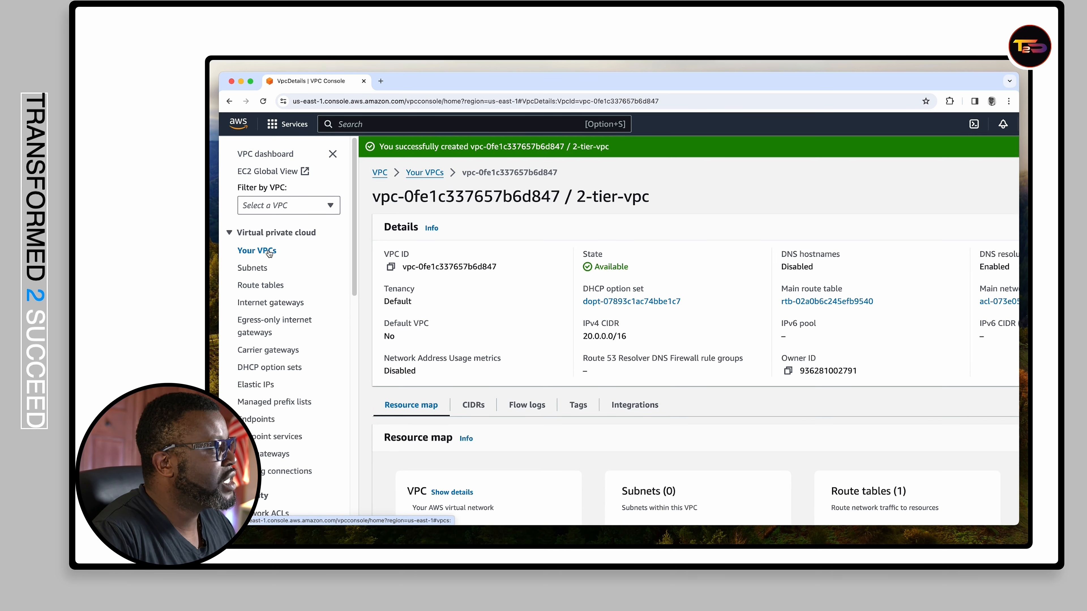
pyautogui.scroll(-3, 269, 253)
pyautogui.scroll(5, 269, 252)
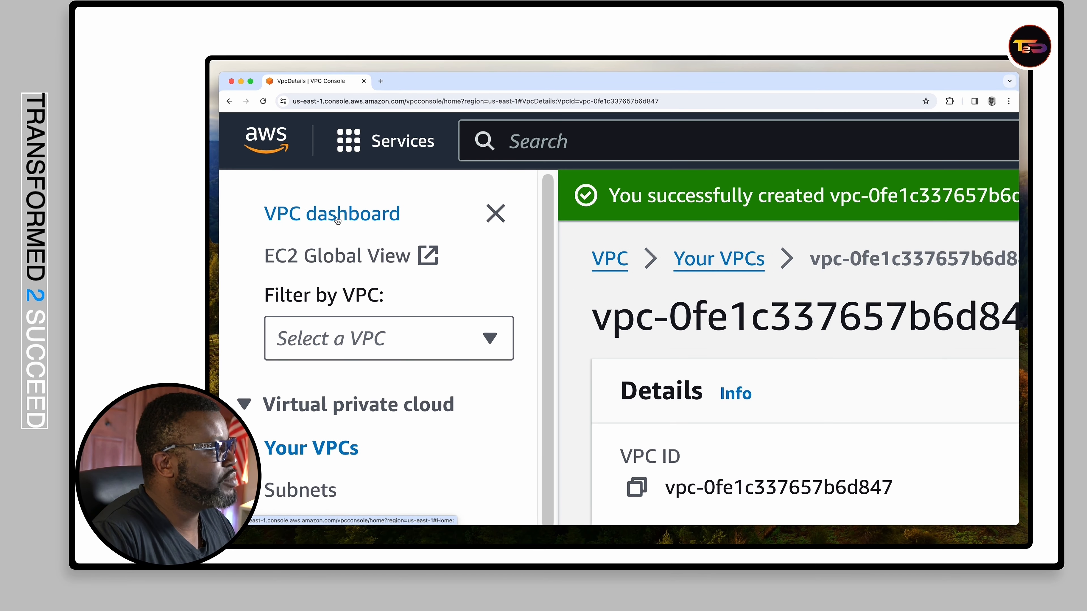
pyautogui.scroll(-5, 321, 222)
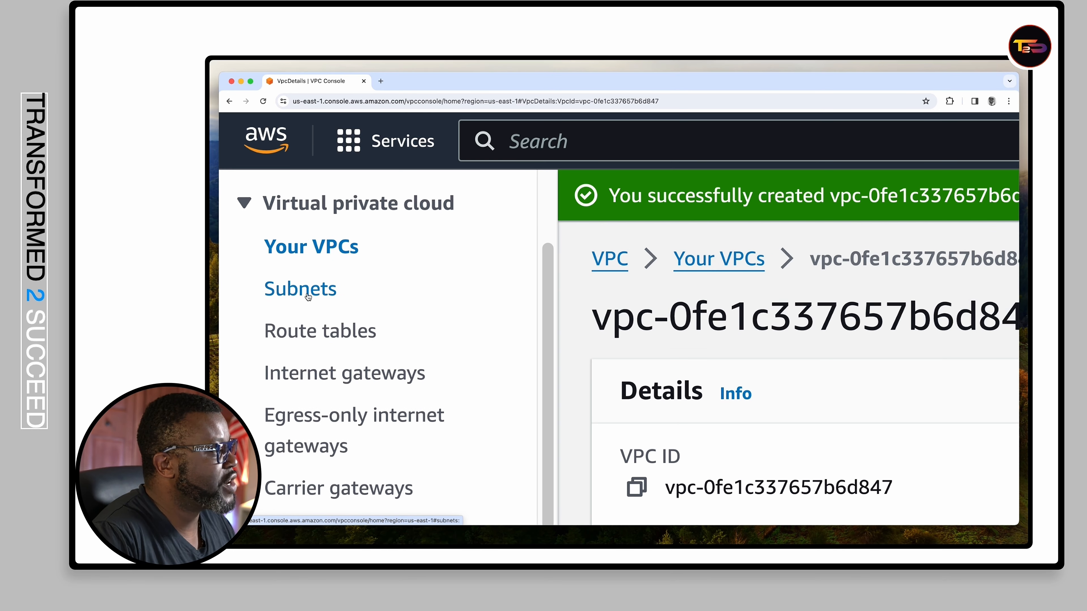
pyautogui.scroll(-2, 311, 292)
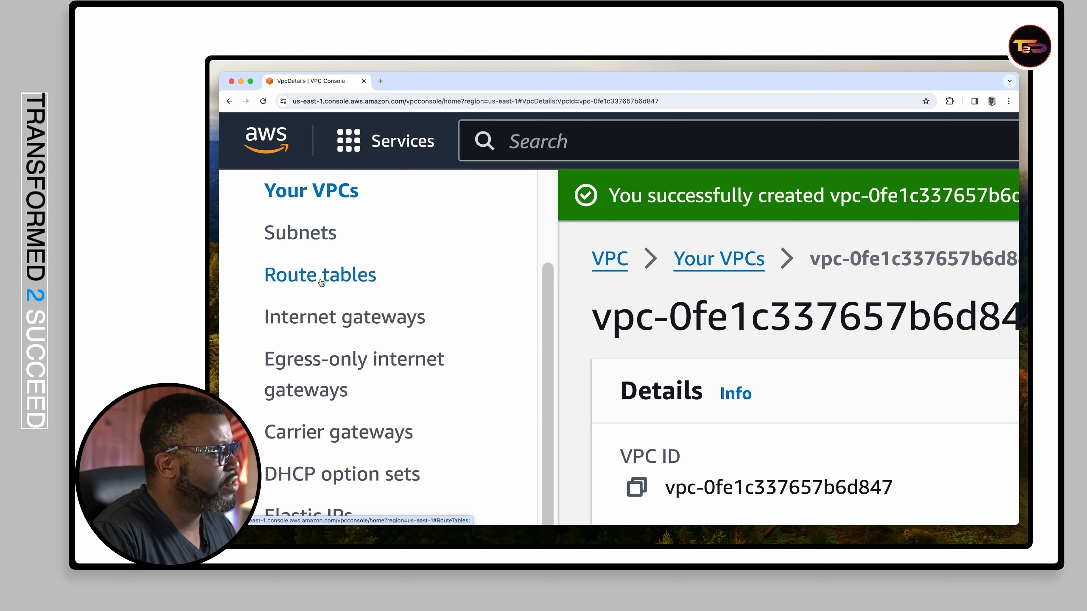
pyautogui.scroll(-2, 338, 296)
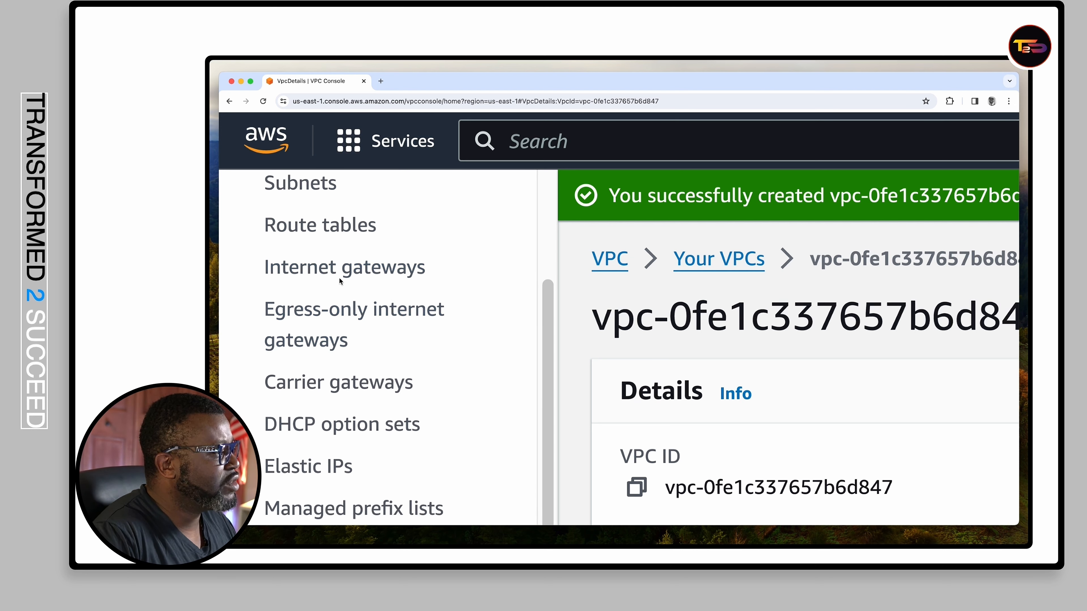
pyautogui.scroll(-10, 339, 281)
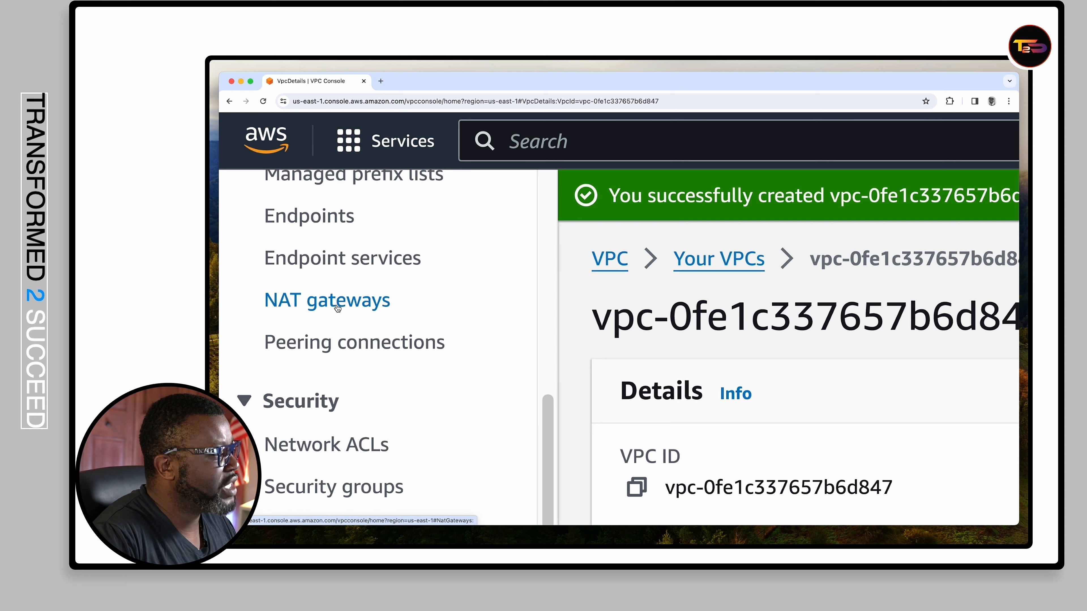
pyautogui.scroll(-5, 337, 309)
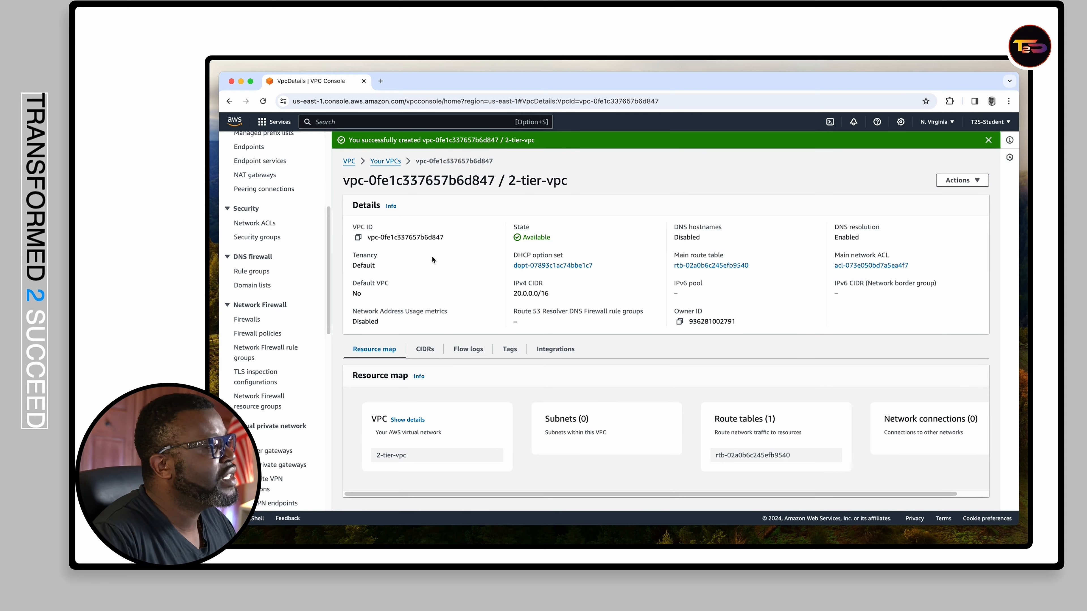
# - Open the list of VPCs and select the 2-tier-vpc entry to view its details
pyautogui.click(387, 162)
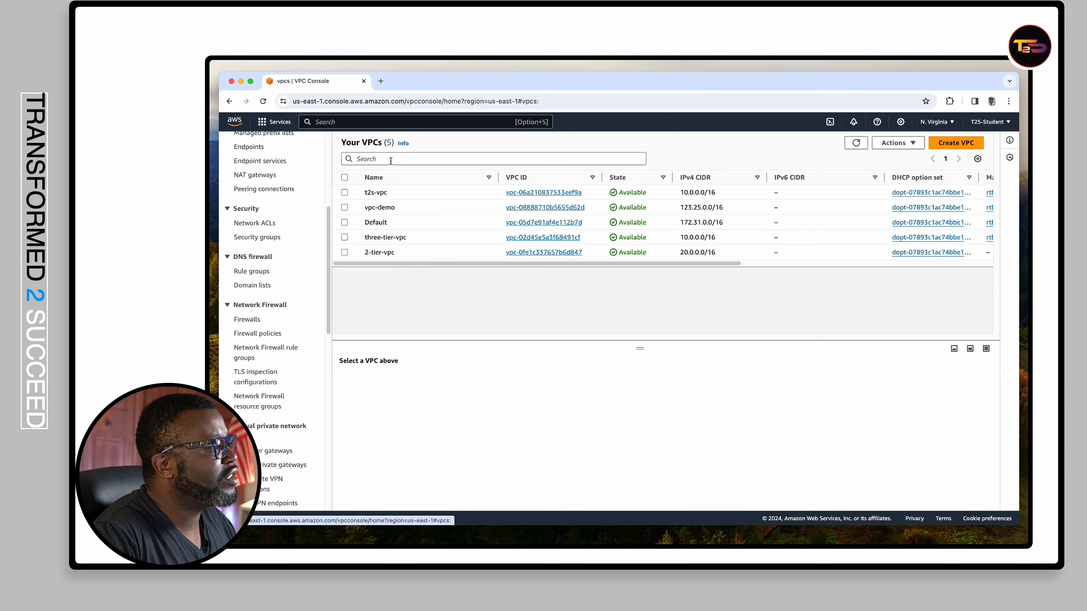
pyautogui.scroll(5, 674, 170)
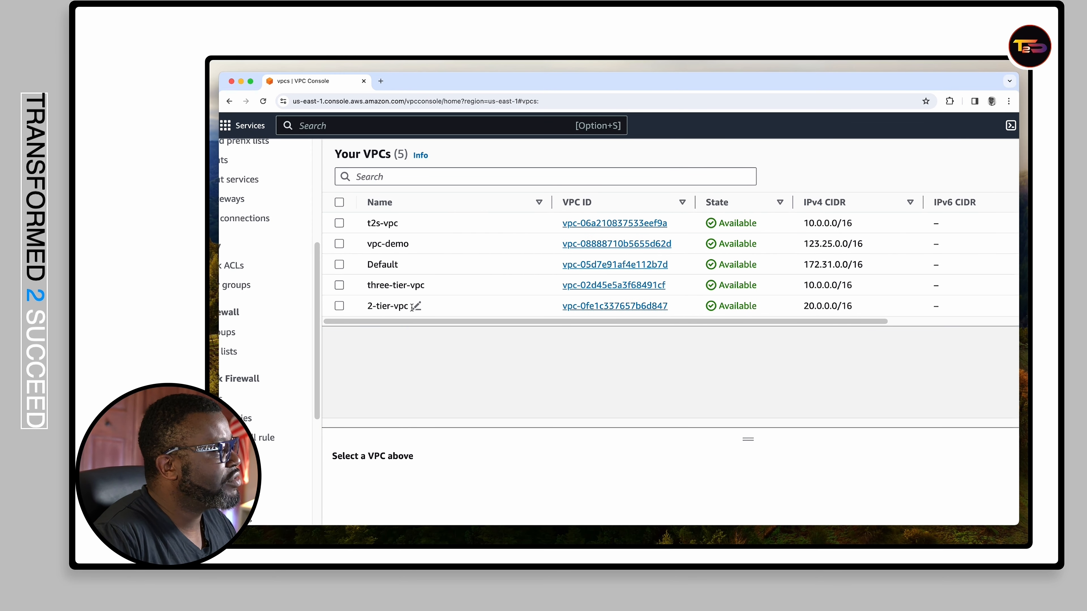
pyautogui.moveTo(369, 306); pyautogui.dragTo(409, 306)
pyautogui.press('super+c')
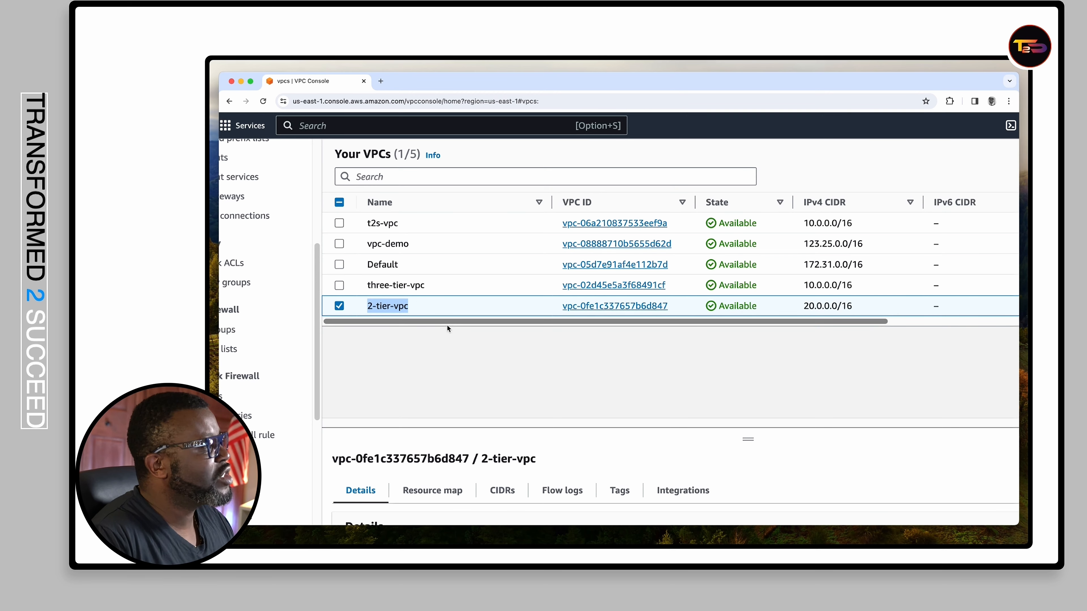
pyautogui.press('super+minus')
pyautogui.press('super+minus')
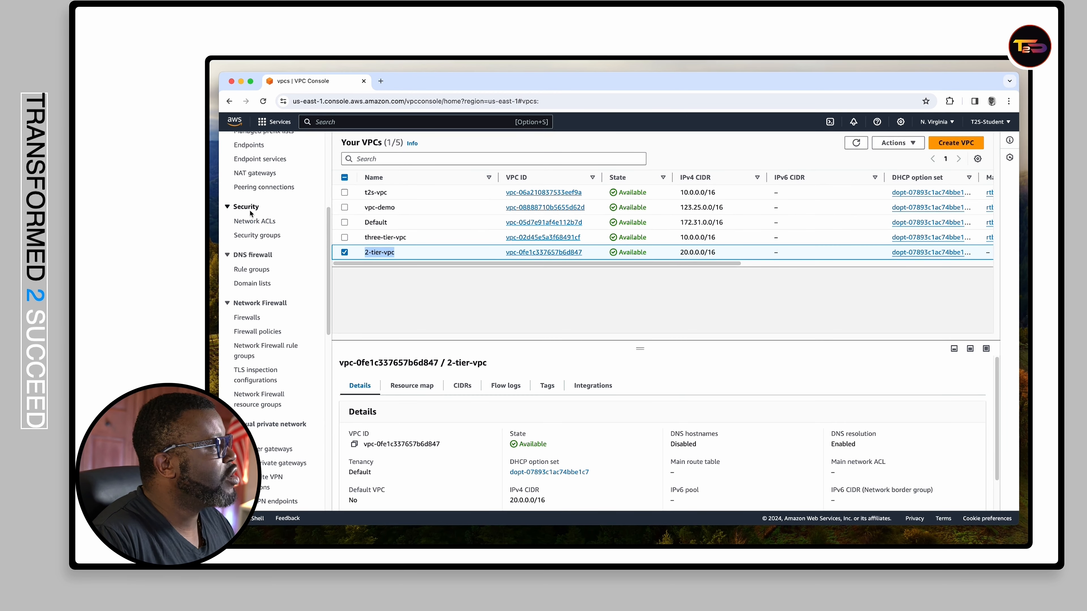
# - Open the list of subnets and start creating a new subnet
pyautogui.scroll(5, 249, 209)
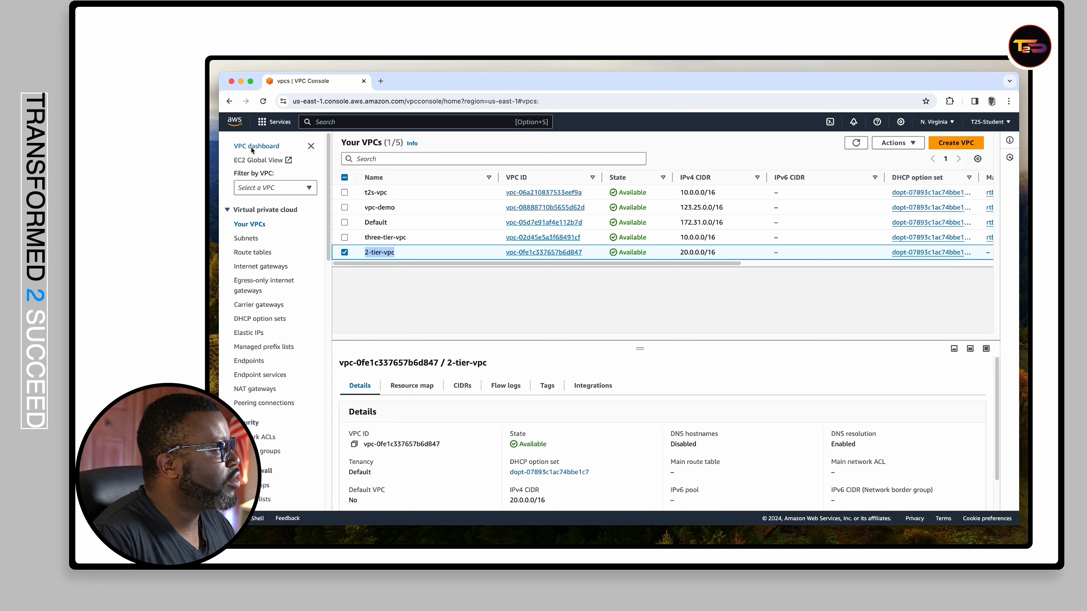
pyautogui.scroll(5, 249, 150)
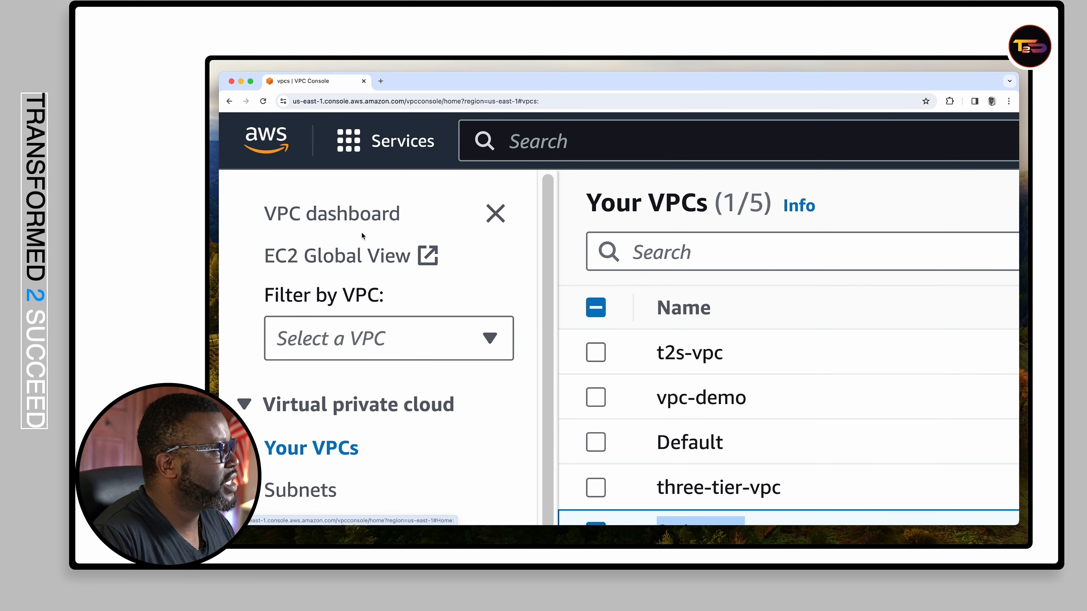
pyautogui.scroll(-1, 362, 235)
pyautogui.scroll(-4, 351, 274)
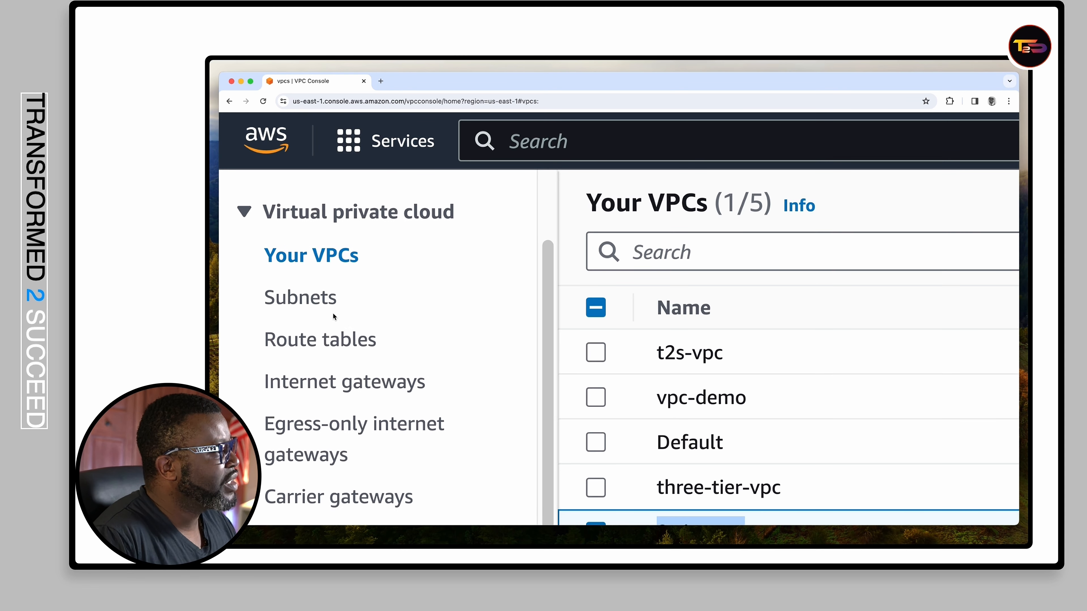
pyautogui.click(409, 302)
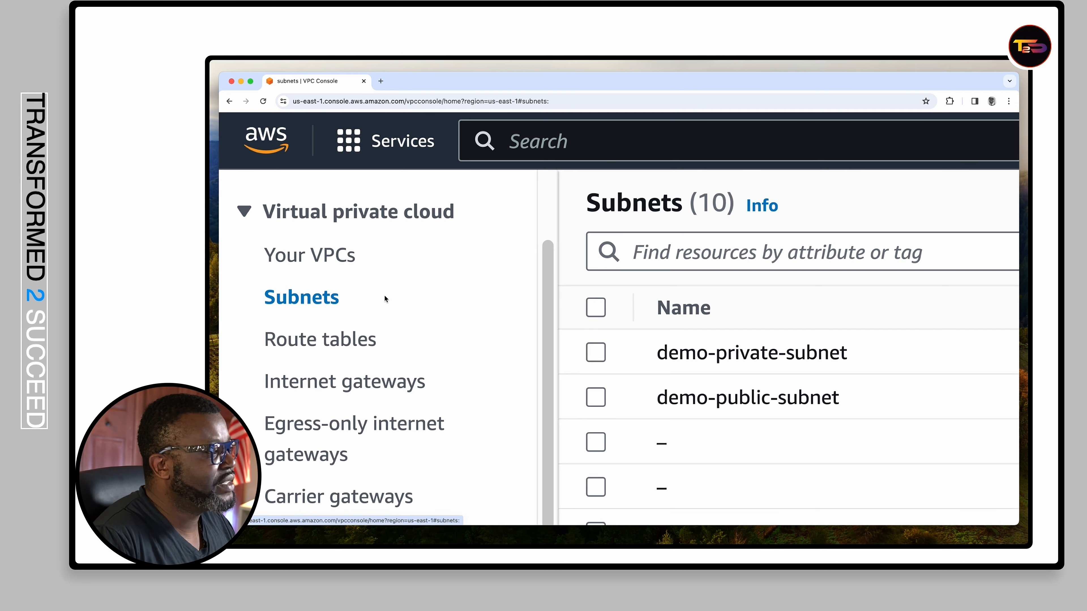
pyautogui.press('super+0')
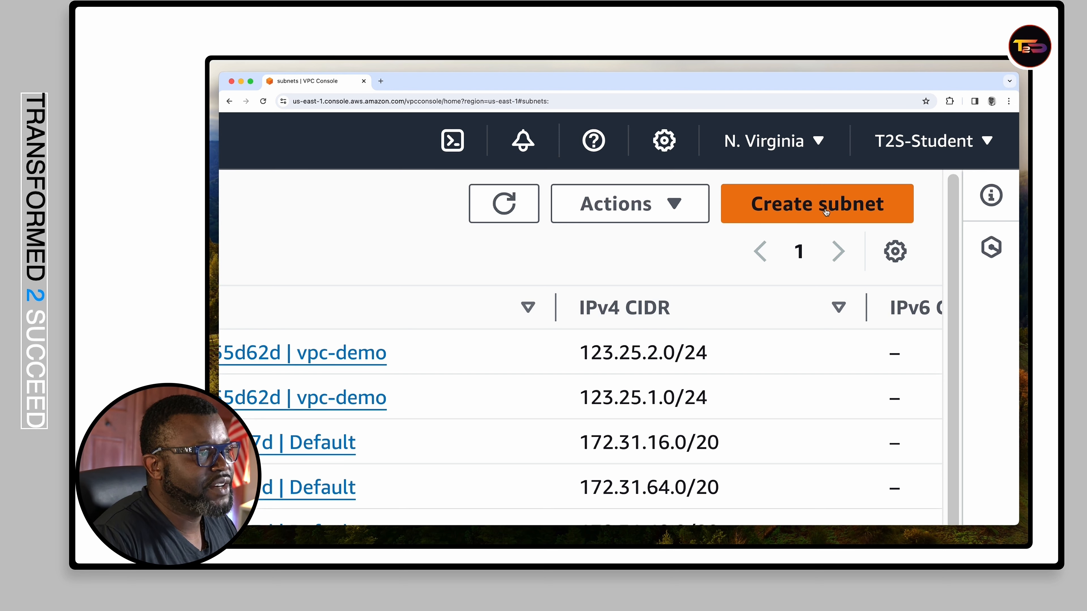
pyautogui.click(818, 212)
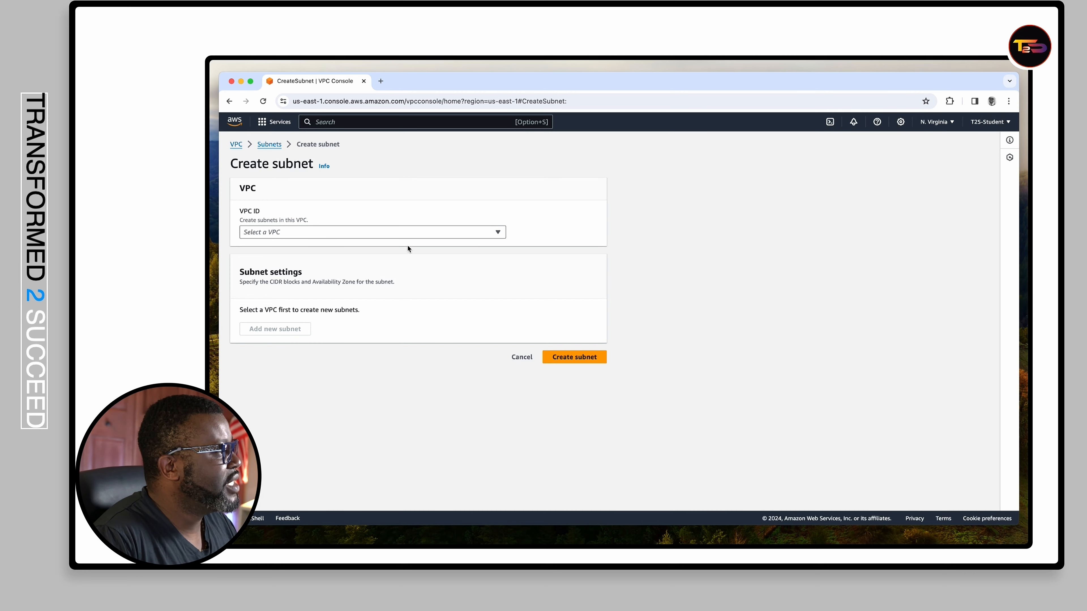
# - Choose 2-tier-vpc as the VPC in which the new subnet is created
pyautogui.click(397, 236)
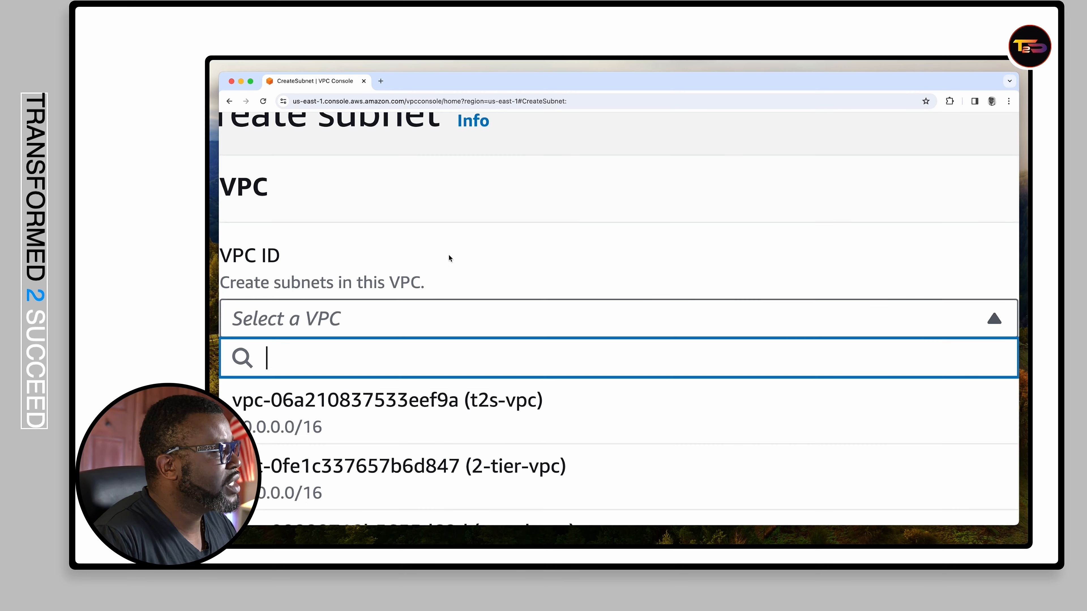
pyautogui.hscroll(-1, 448, 255)
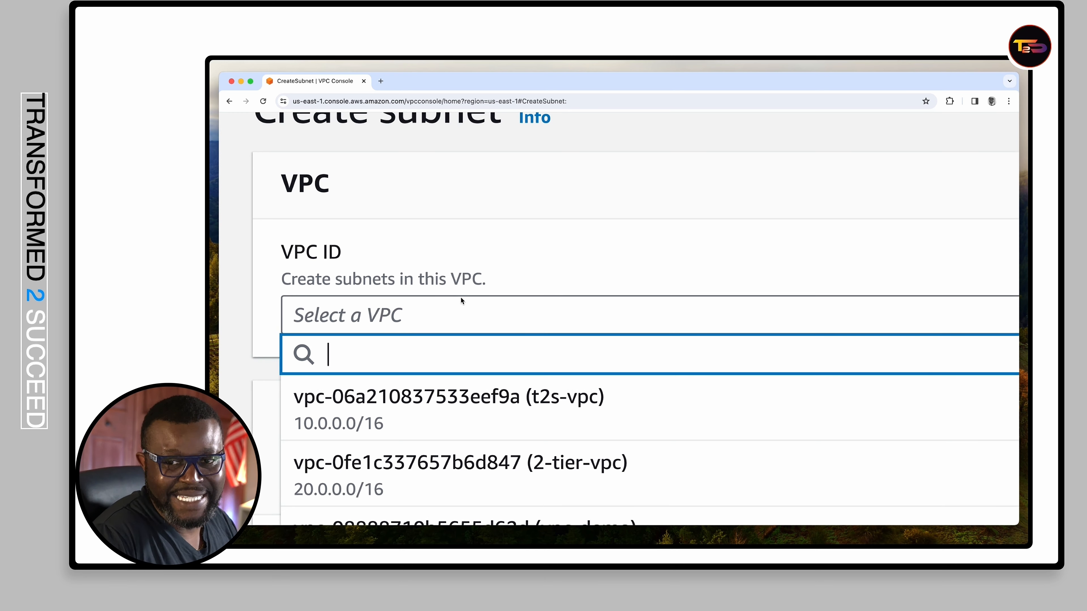
pyautogui.scroll(-3, 460, 297)
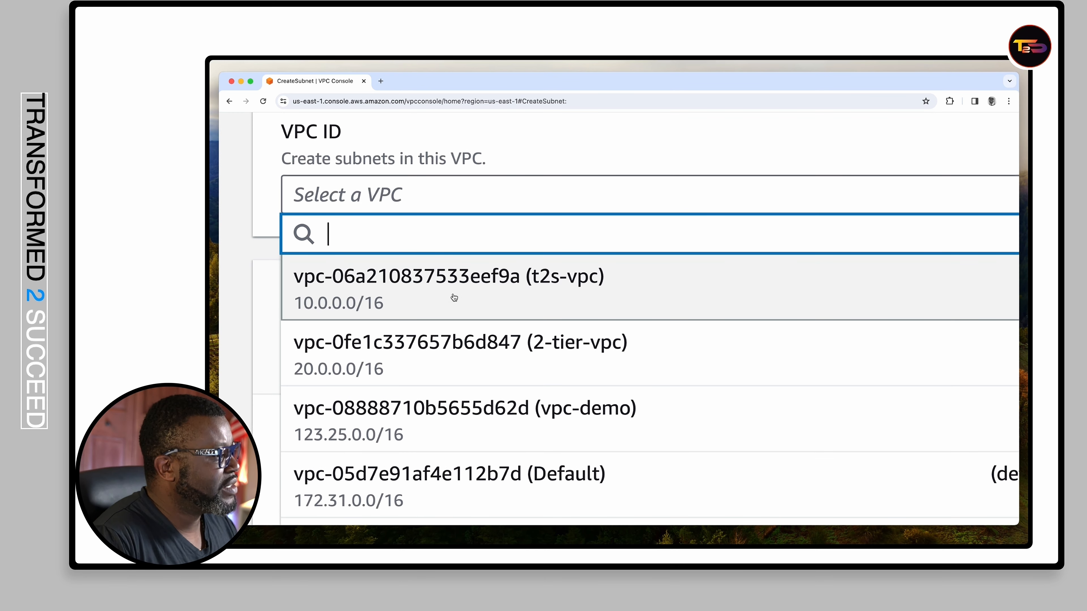
pyautogui.scroll(-2, 461, 299)
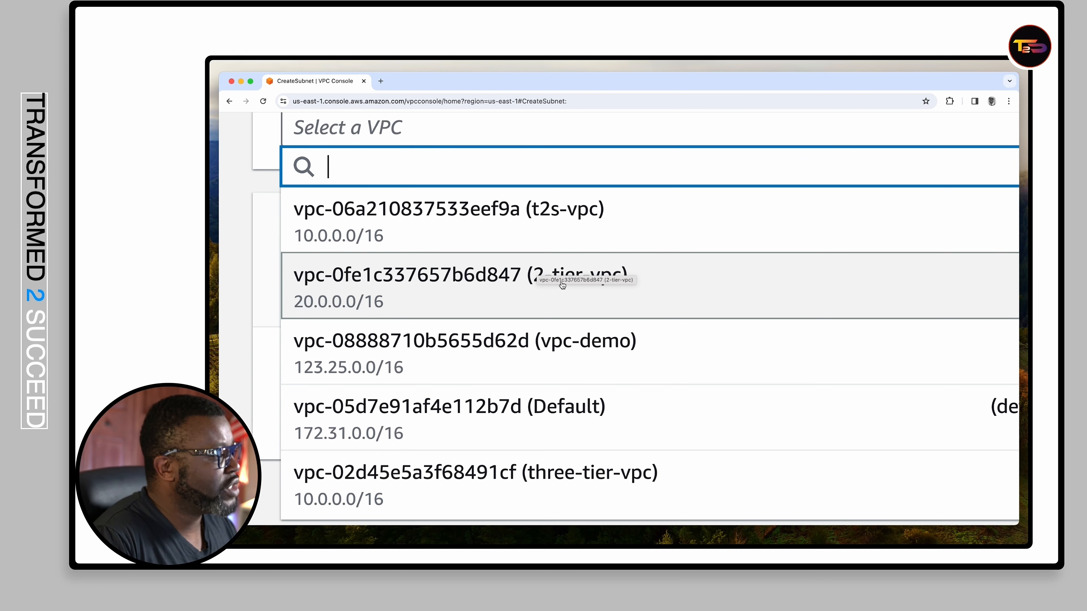
pyautogui.click(562, 285)
pyautogui.scroll(-5, 561, 283)
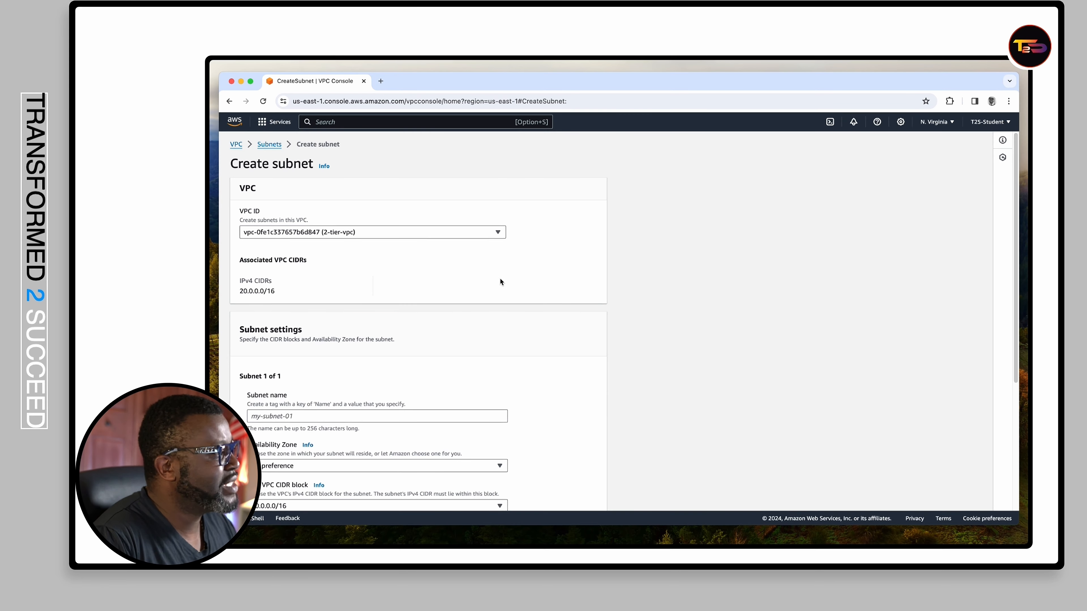
# - Name the subnet 2-tier-public-sub
pyautogui.scroll(-3, 489, 281)
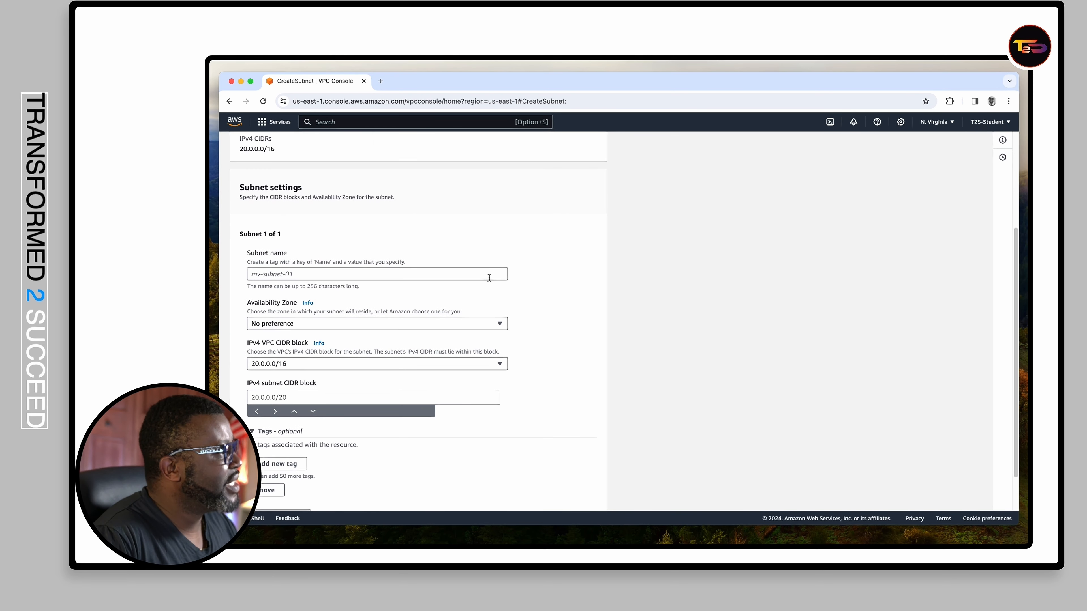
pyautogui.click(295, 272)
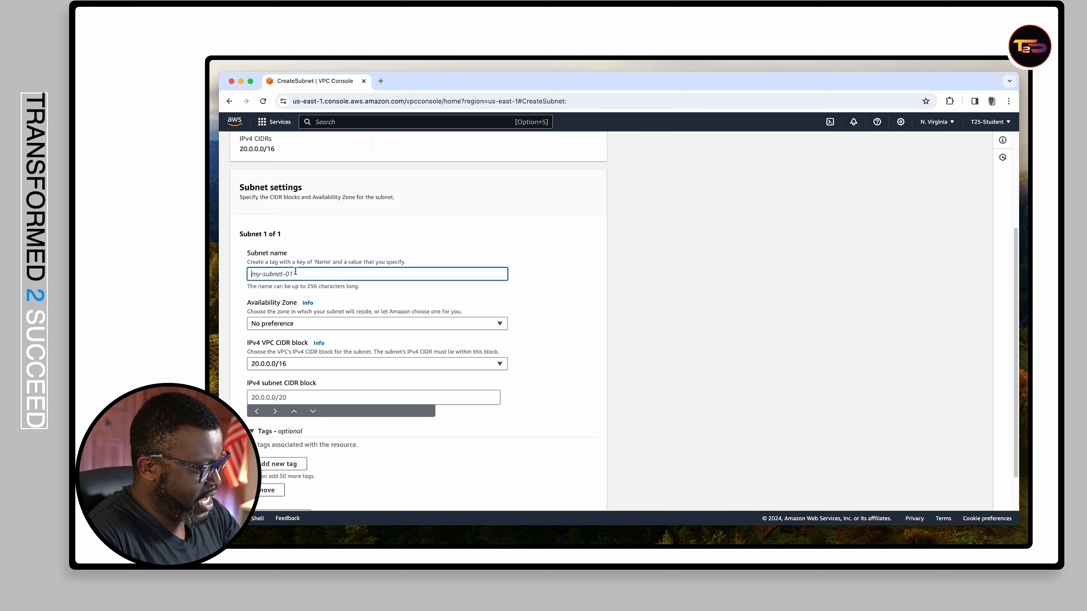
pyautogui.press('super+v')
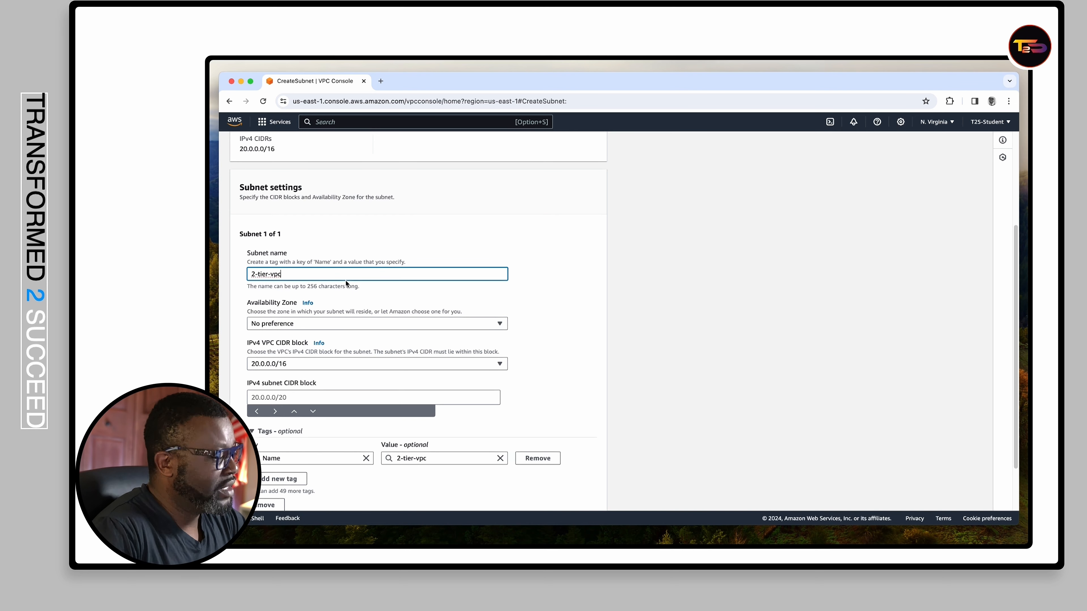
pyautogui.press('BackSpace')
pyautogui.press('BackSpace')
pyautogui.press('BackSpace')
pyautogui.press('BackSpace')
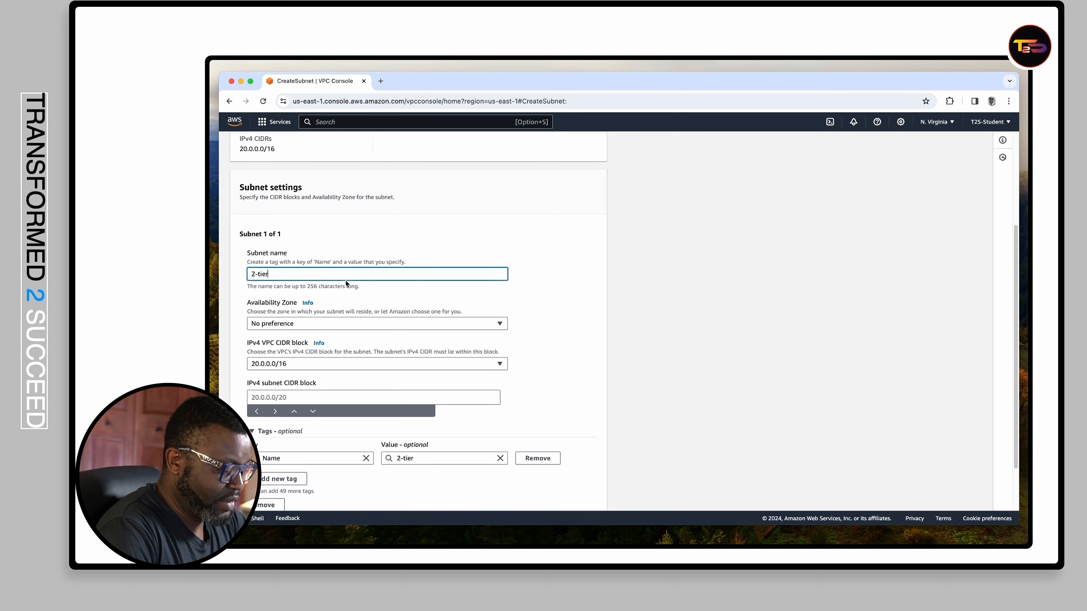
pyautogui.write('-public')
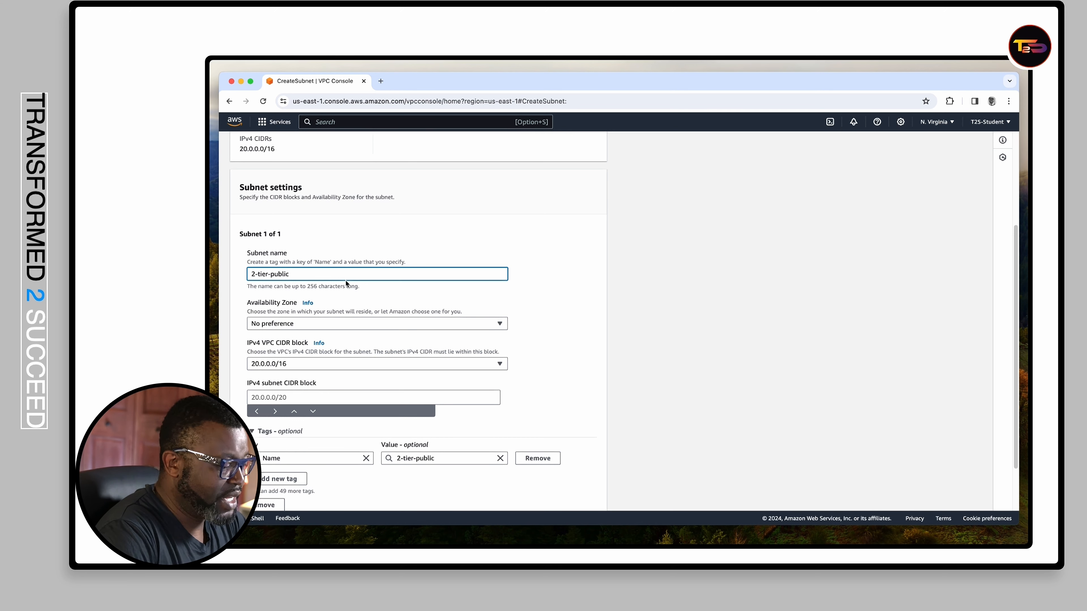
pyautogui.write('-sub')
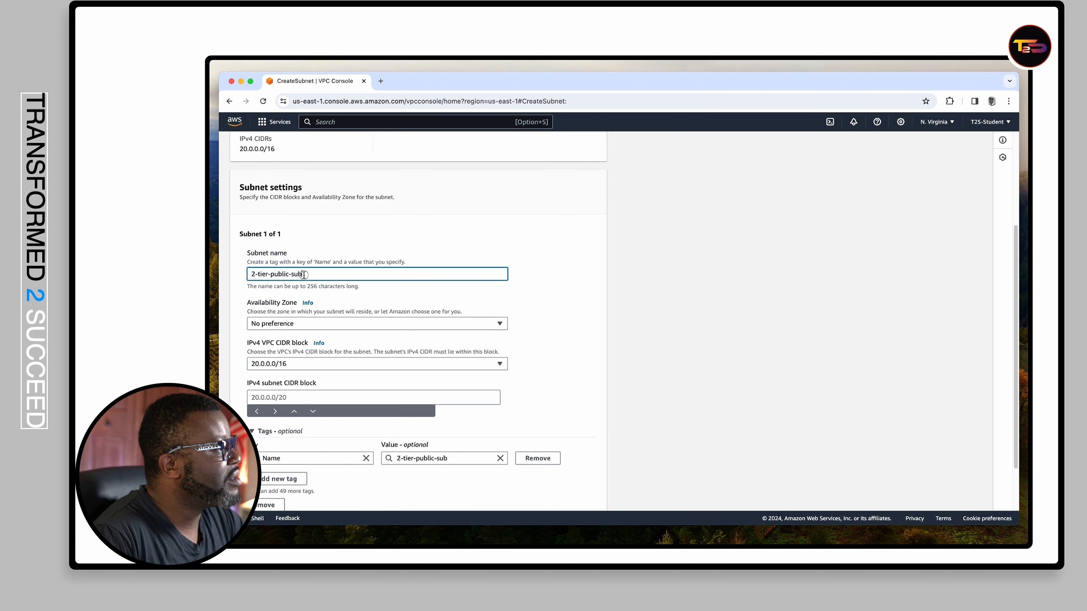
pyautogui.moveTo(304, 275); pyautogui.dragTo(242, 271)
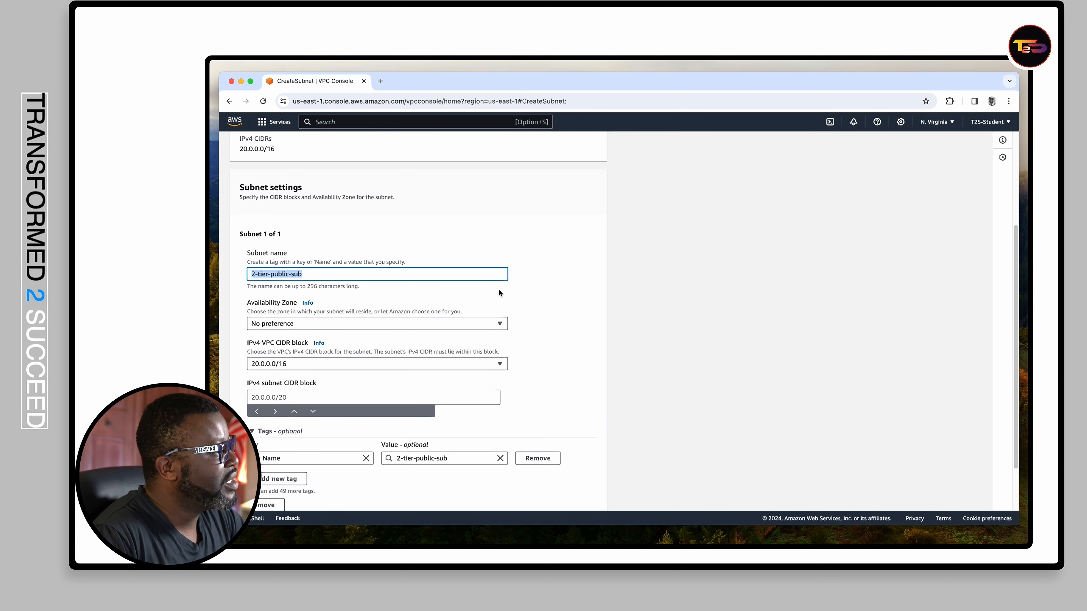
# - Set the subnet's IPv4 CIDR block to 20.0.1.0/24 and check how many IP addresses it provides
pyautogui.scroll(-3, 257, 314)
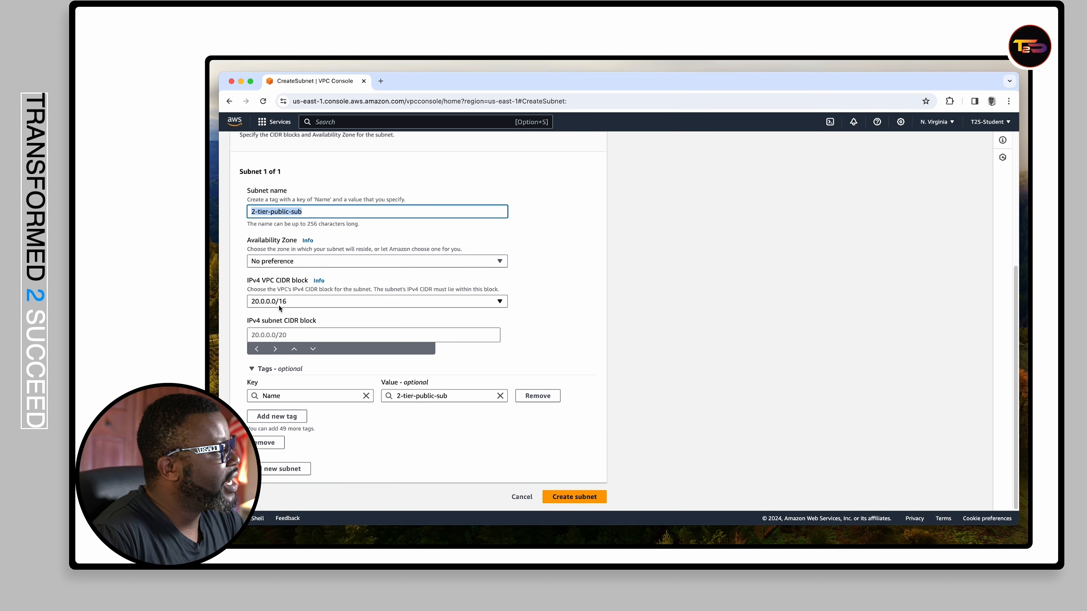
pyautogui.click(292, 334)
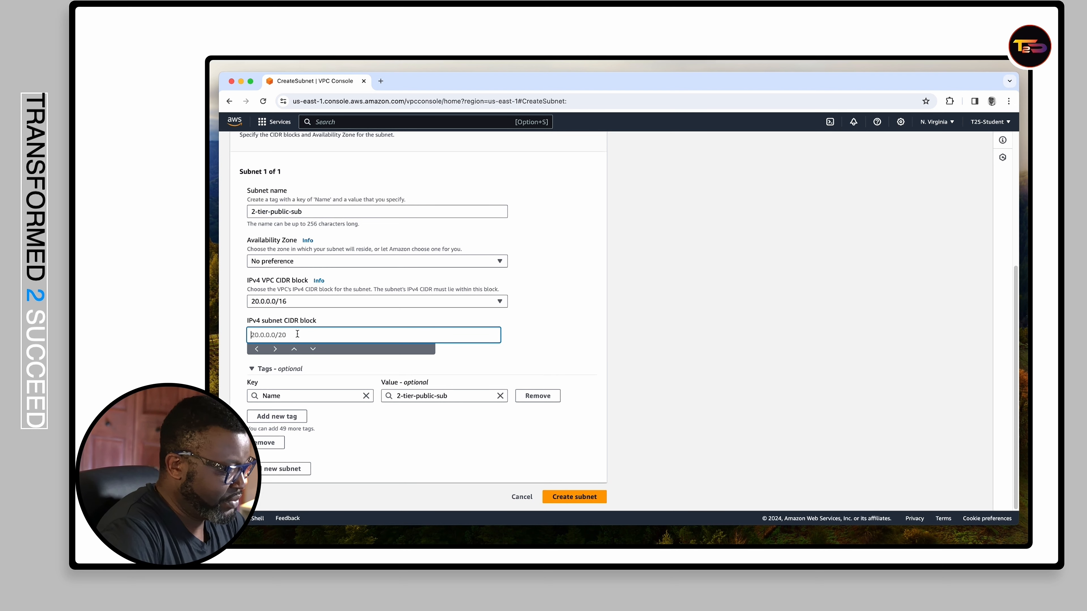
pyautogui.write('20.')
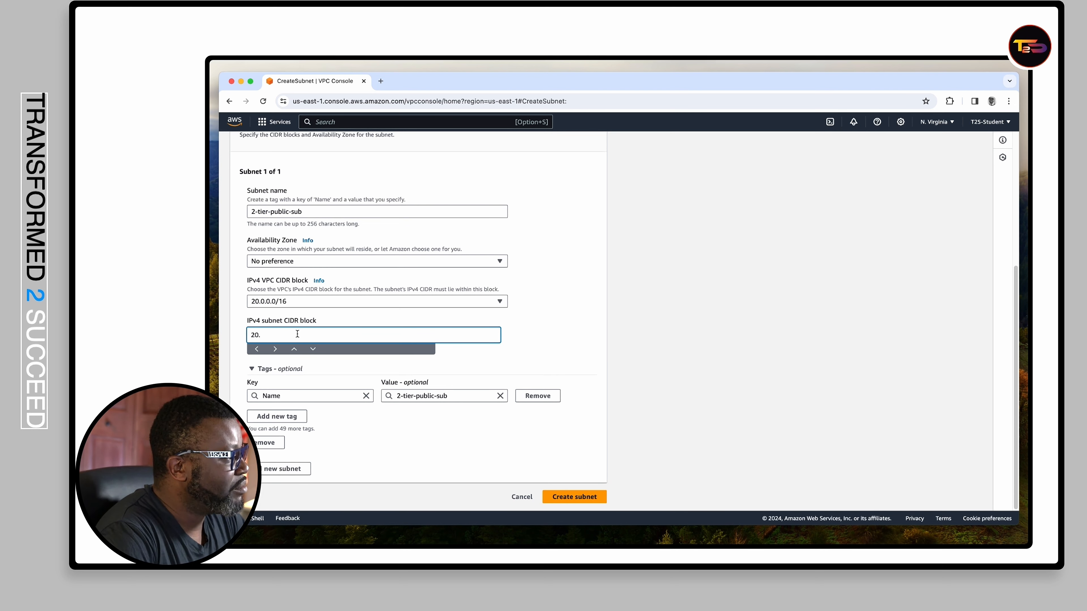
pyautogui.write('0.0')
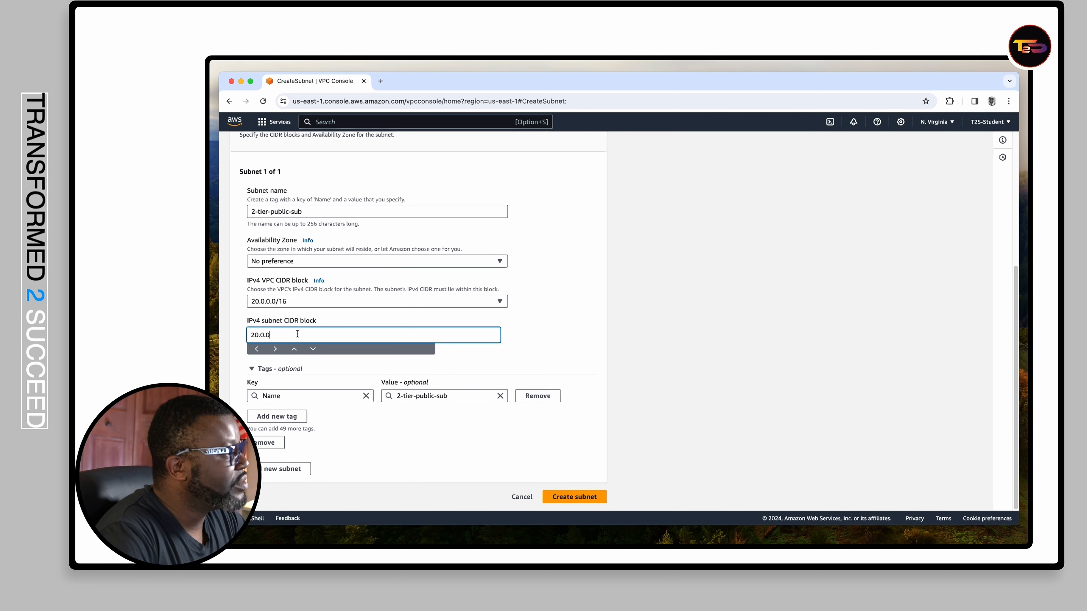
pyautogui.press('BackSpace')
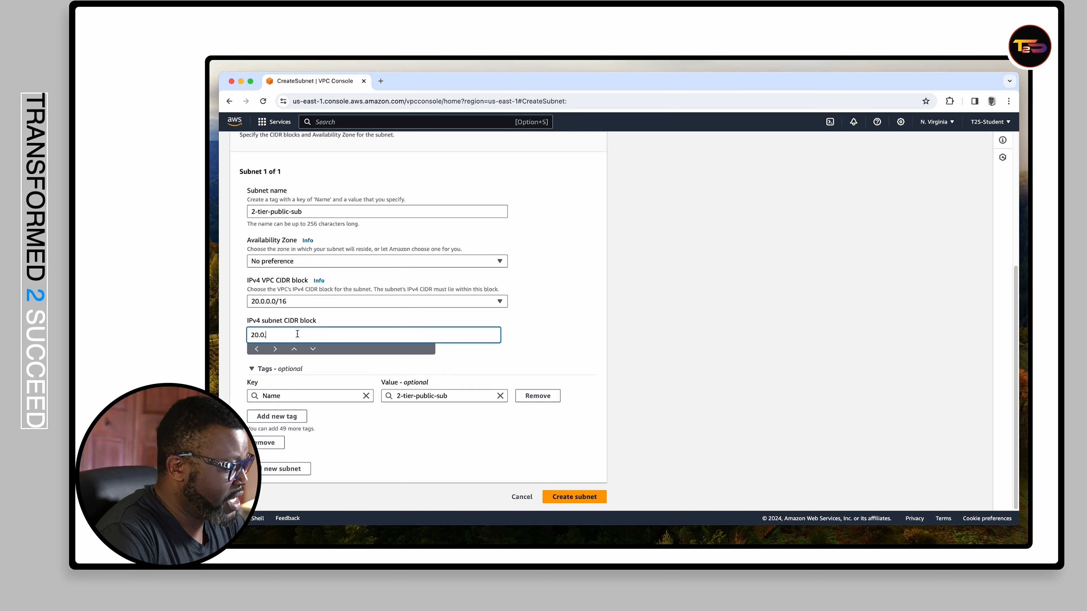
pyautogui.write('1')
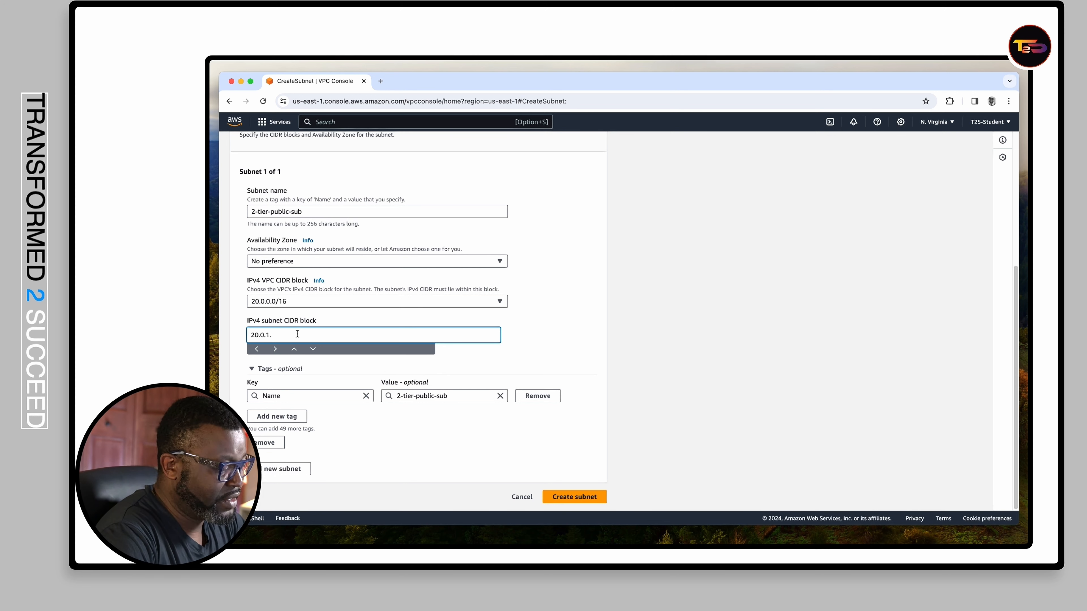
pyautogui.write('.0/')
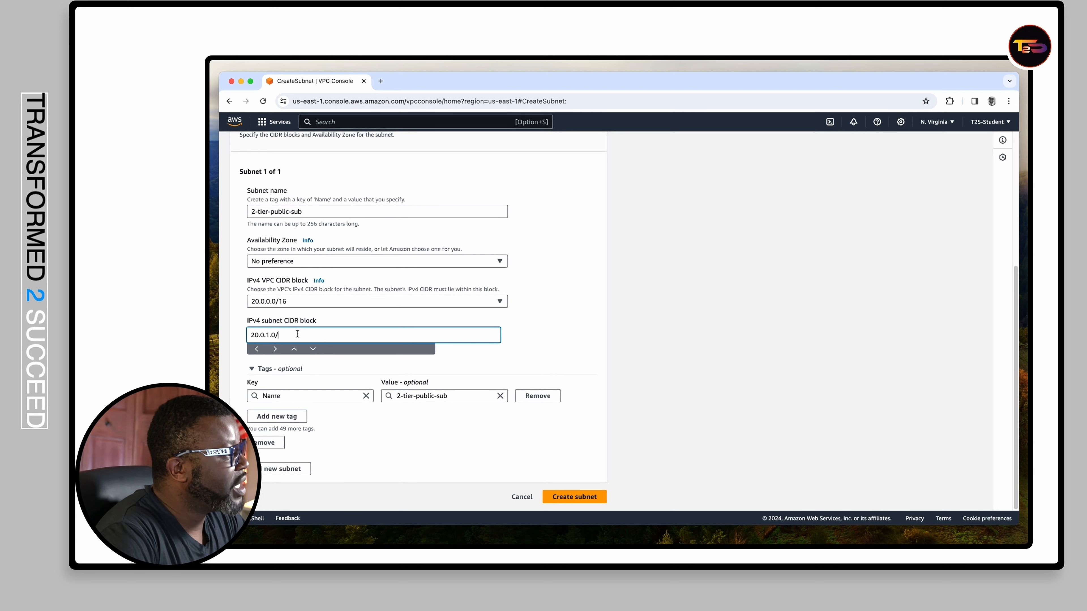
pyautogui.write('24')
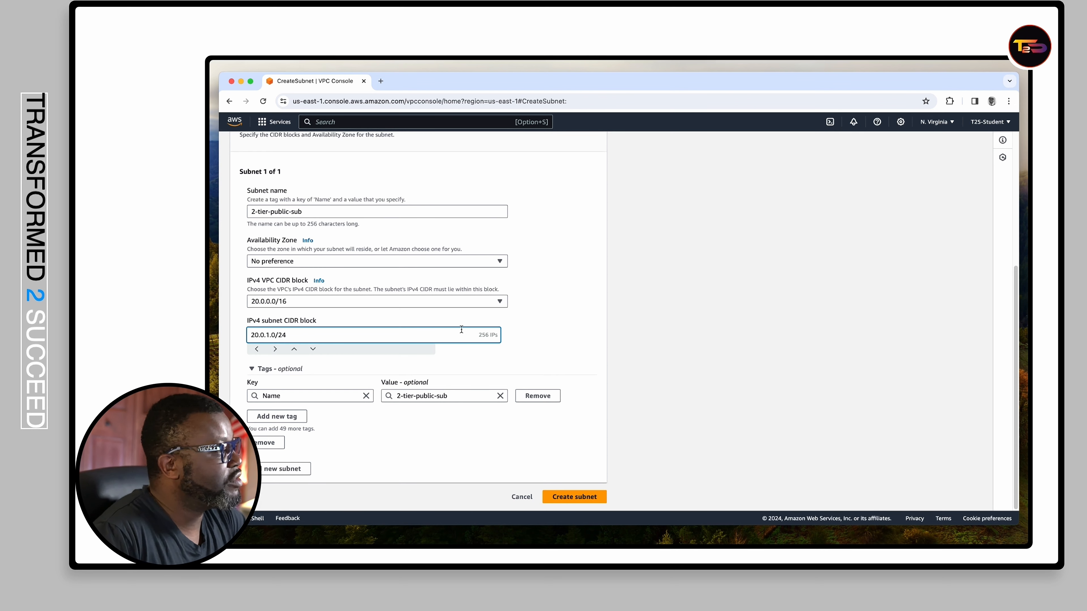
pyautogui.scroll(5, 482, 335)
pyautogui.hscroll(-3, 483, 336)
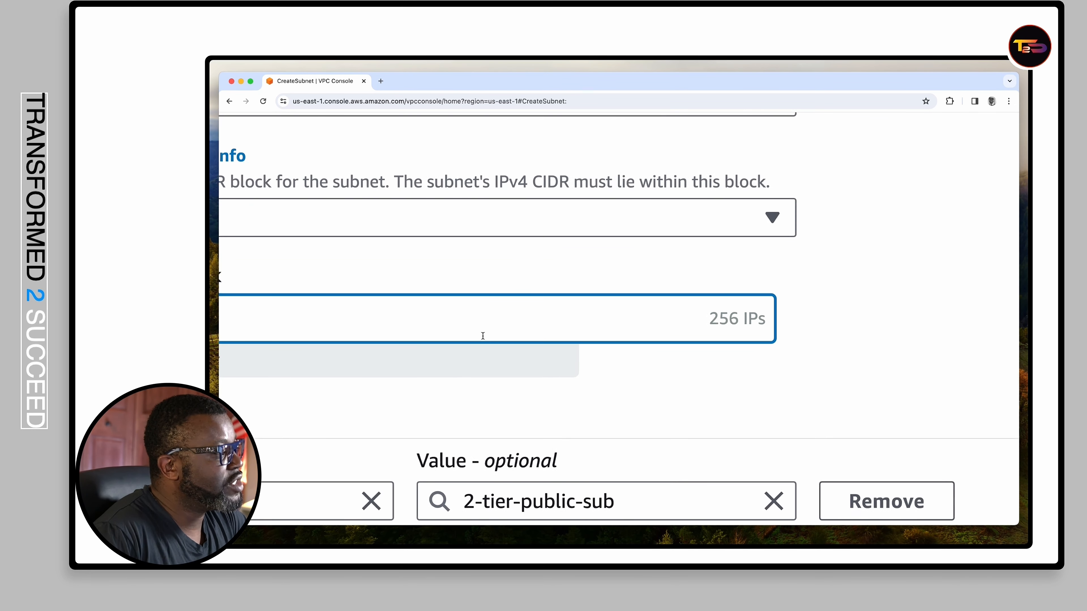
pyautogui.hscroll(-5, 482, 336)
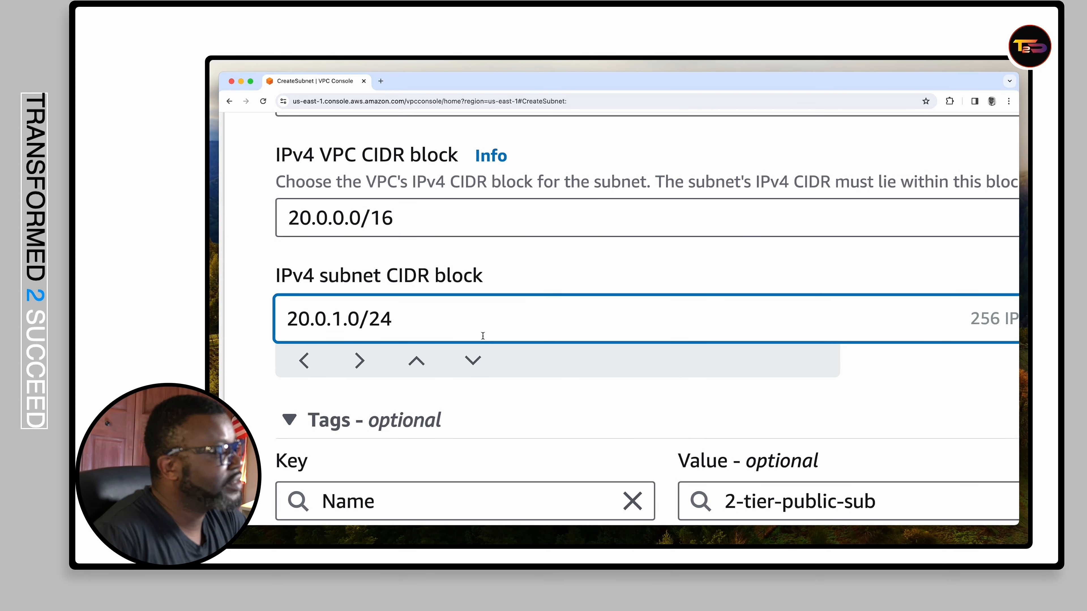
pyautogui.hscroll(2, 481, 335)
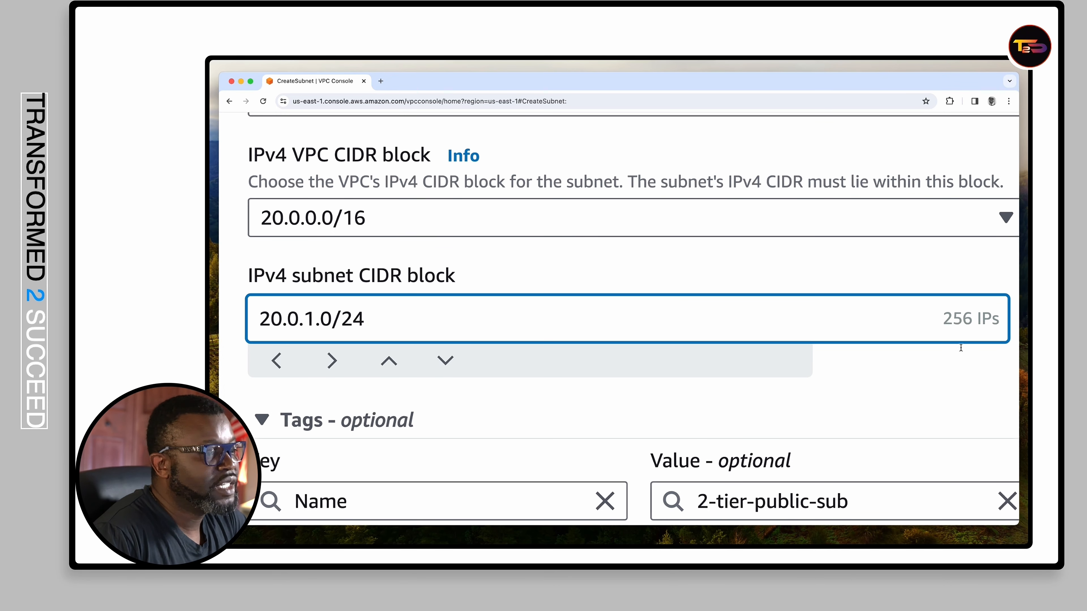
pyautogui.moveTo(942, 319); pyautogui.dragTo(994, 319)
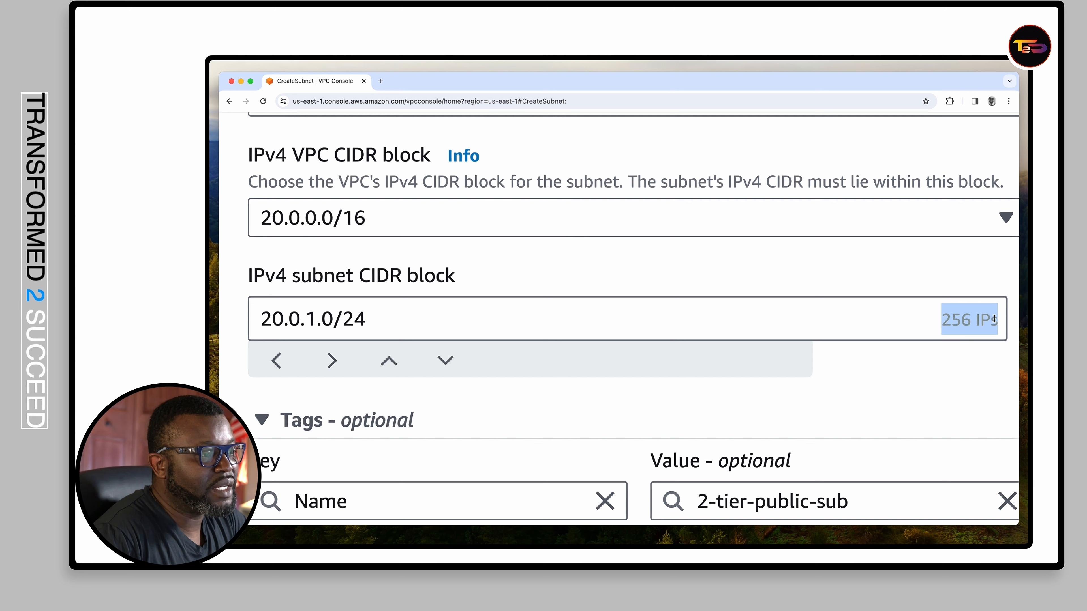
# - Try the subnet CIDR block 20.0.1.0/26 and check how many IP addresses it provides
pyautogui.click(369, 319)
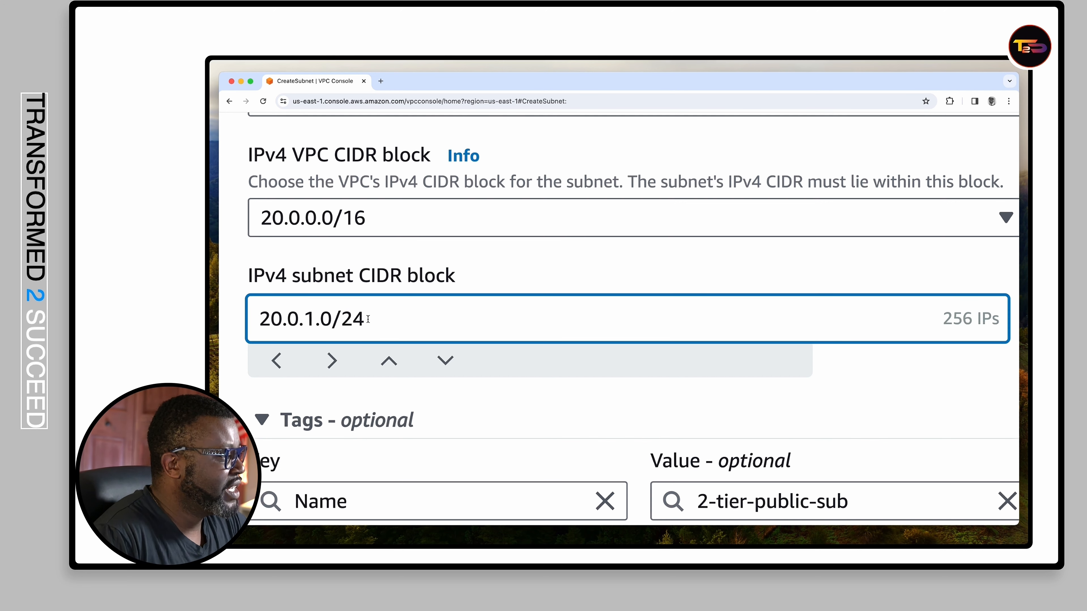
pyautogui.press('BackSpace')
pyautogui.write('6')
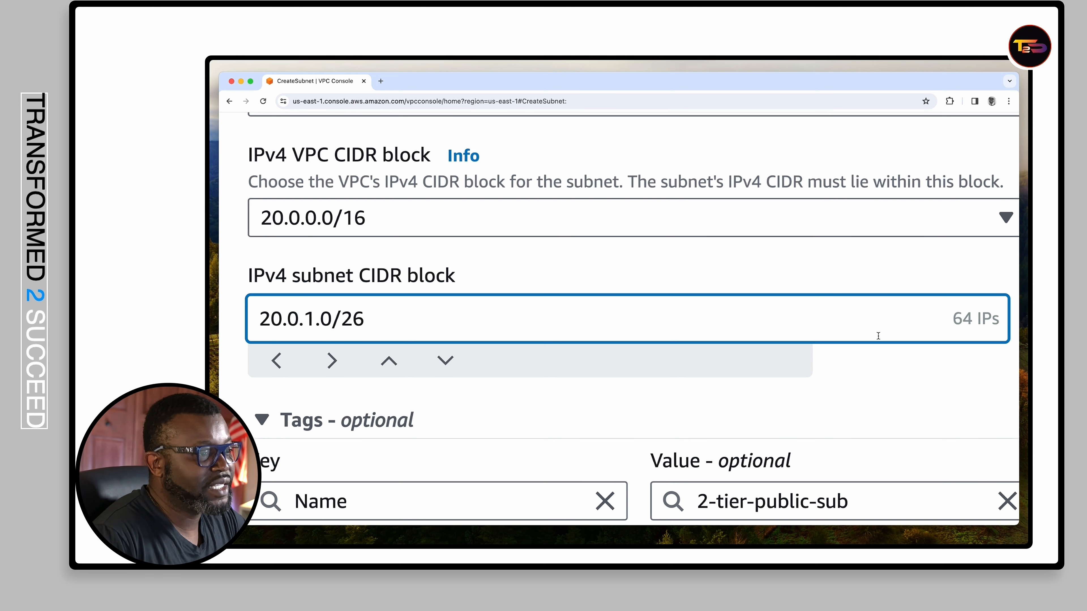
pyautogui.moveTo(951, 319); pyautogui.dragTo(993, 319)
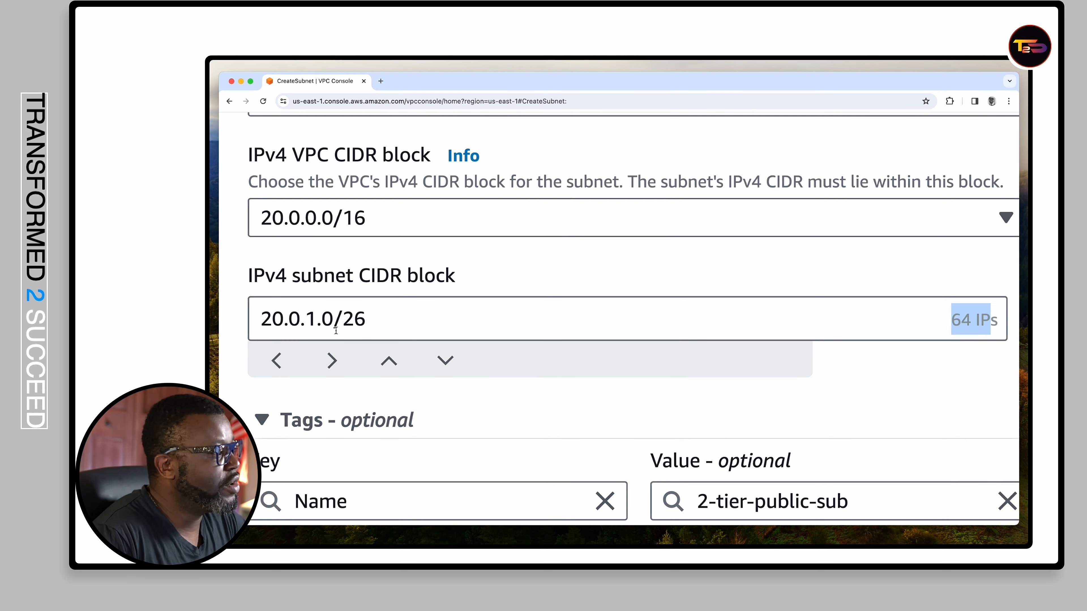
# - Change the subnet's IPv4 CIDR block to 20.0.1.0/27
pyautogui.click(362, 320)
pyautogui.press('BackSpace')
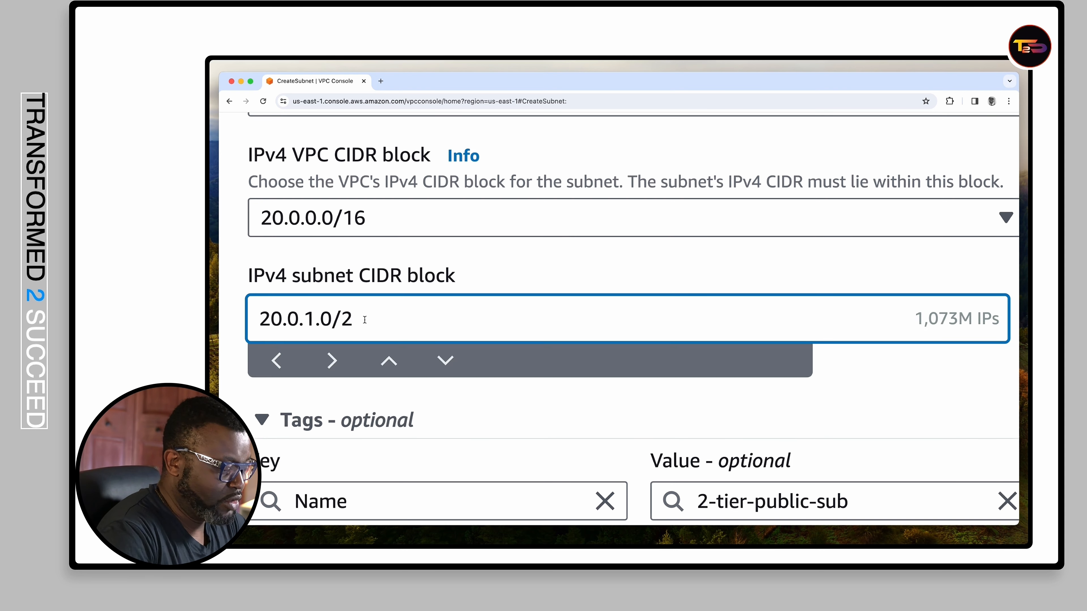
pyautogui.write('7')
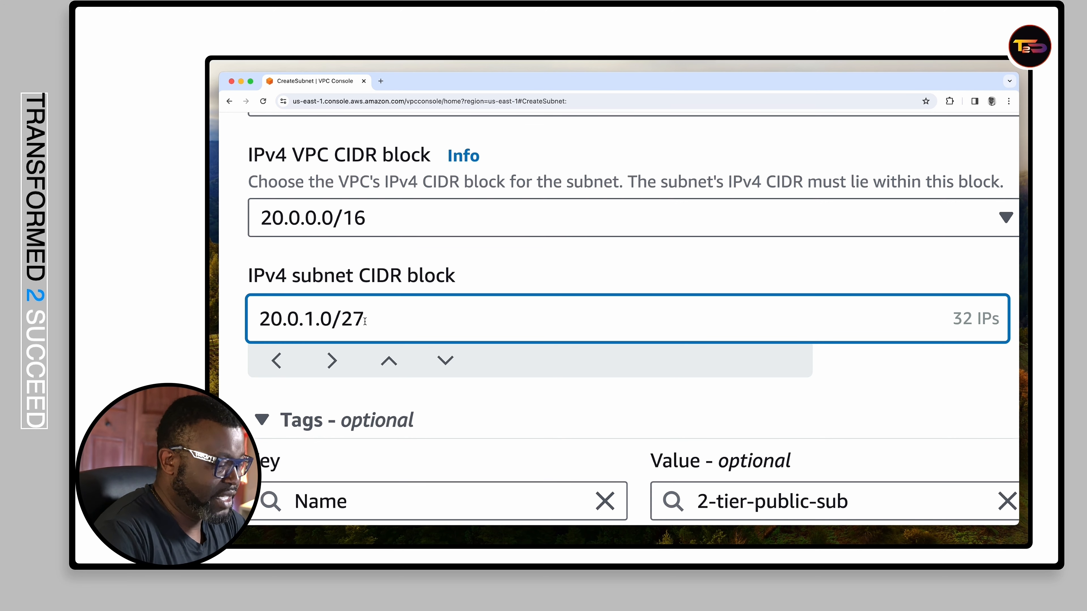
# - Try the subnet CIDR blocks 20.0.1.0/28 and 20.0.1.0/24 in turn and compare how many IP addresses each provides
pyautogui.press('BackSpace')
pyautogui.press('BackSpace')
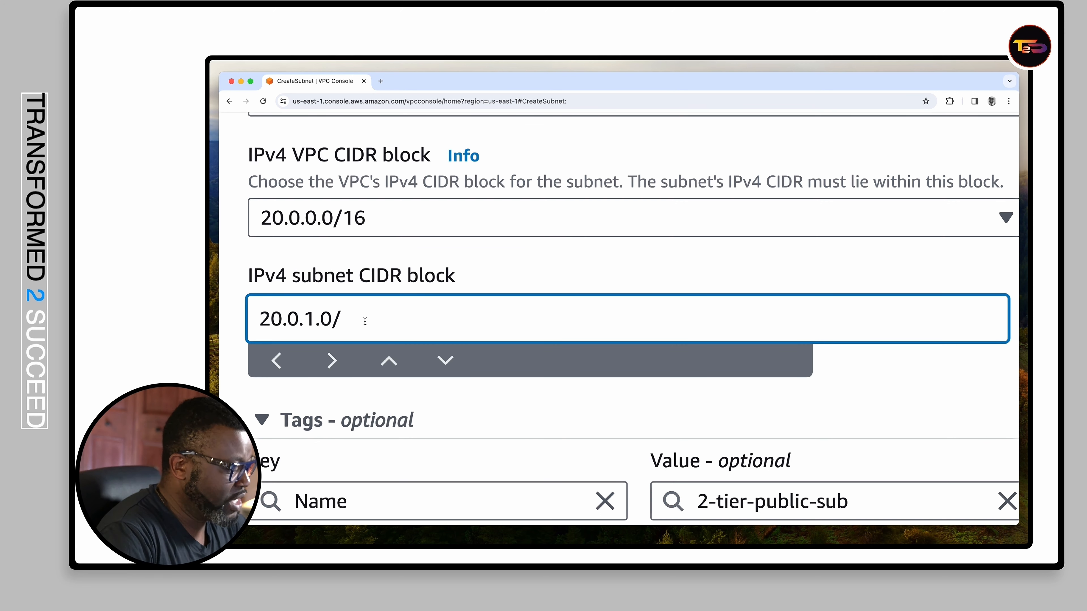
pyautogui.write('28')
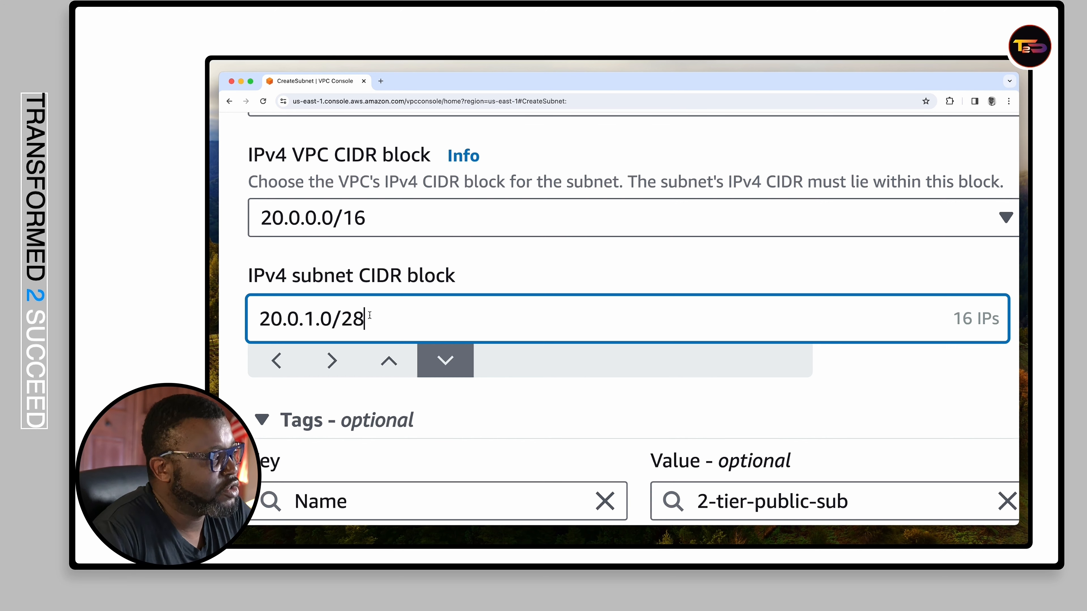
pyautogui.press('BackSpace')
pyautogui.write('4')
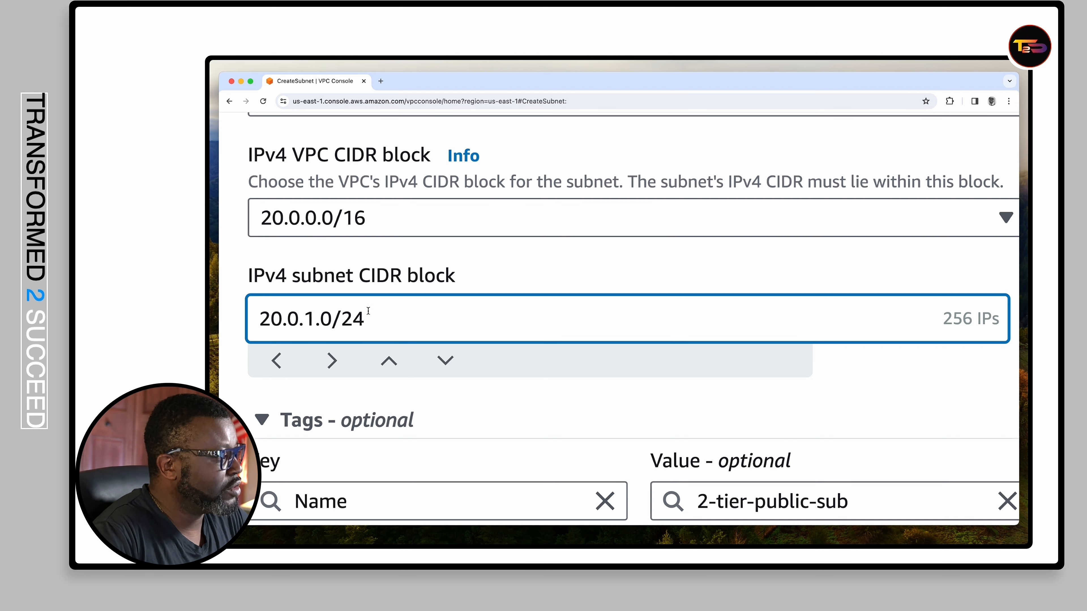
# - Try the subnet CIDR block 20.0.1.0/32 and check how many IP addresses it provides
pyautogui.press('BackSpace')
pyautogui.press('BackSpace')
pyautogui.write('32')
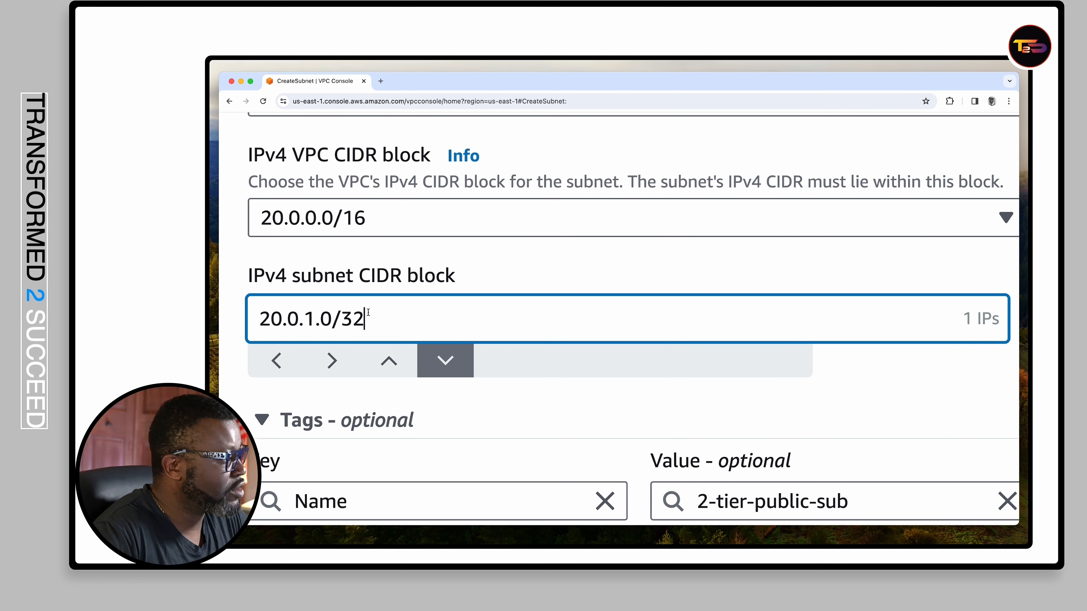
pyautogui.moveTo(961, 319); pyautogui.dragTo(1000, 317)
pyautogui.click(364, 318)
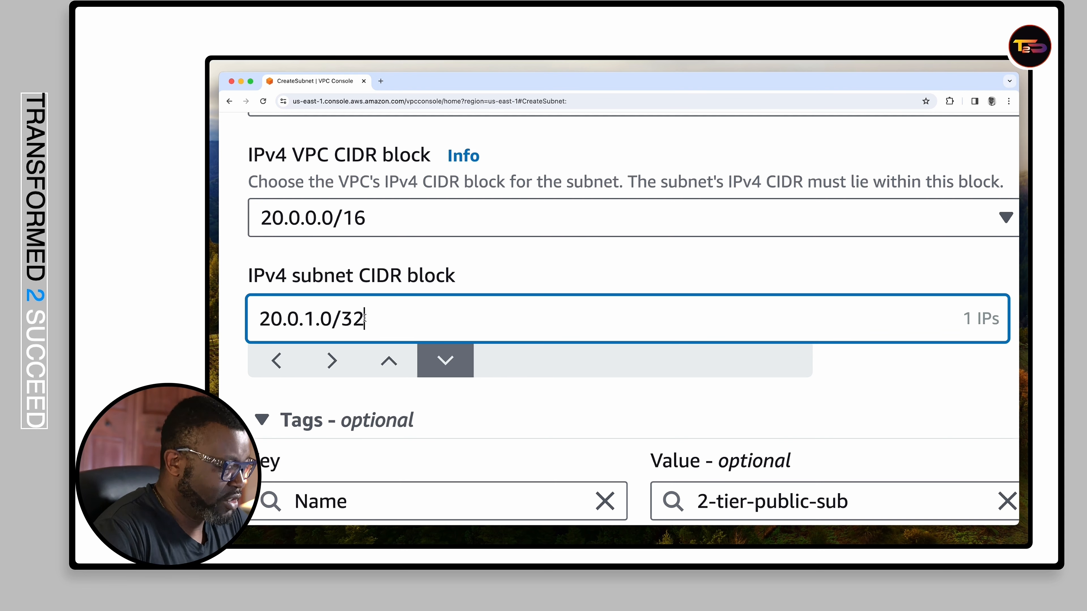
# - Set the public subnet's IPv4 CIDR block to 20.0.1.0/24 and create the subnet
pyautogui.press('BackSpace')
pyautogui.press('BackSpace')
pyautogui.write('24')
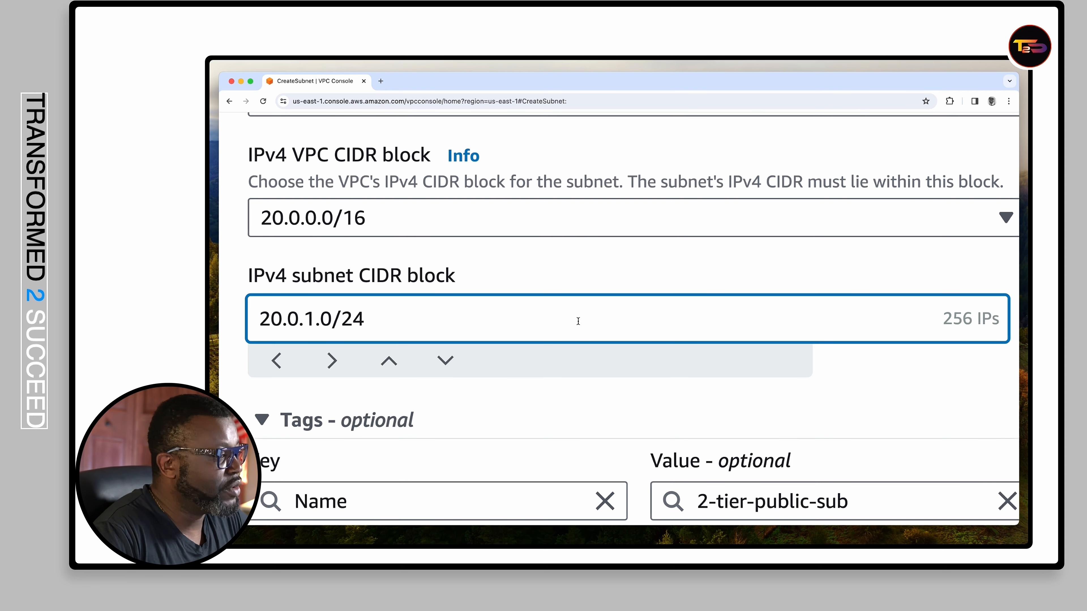
pyautogui.scroll(-7, 544, 282)
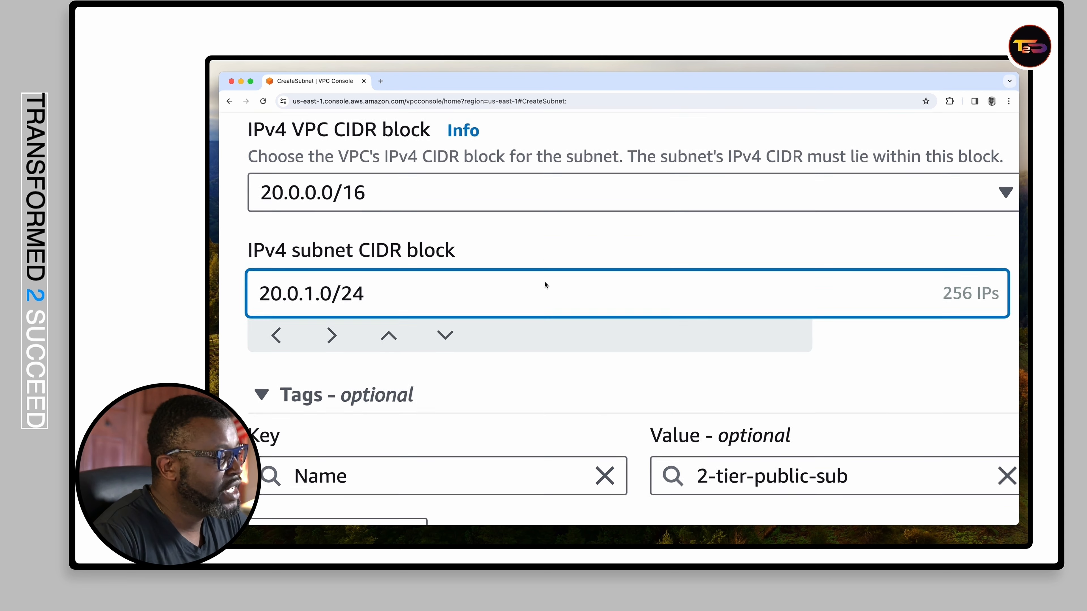
pyautogui.scroll(-2, 544, 282)
pyautogui.hscroll(8, 545, 281)
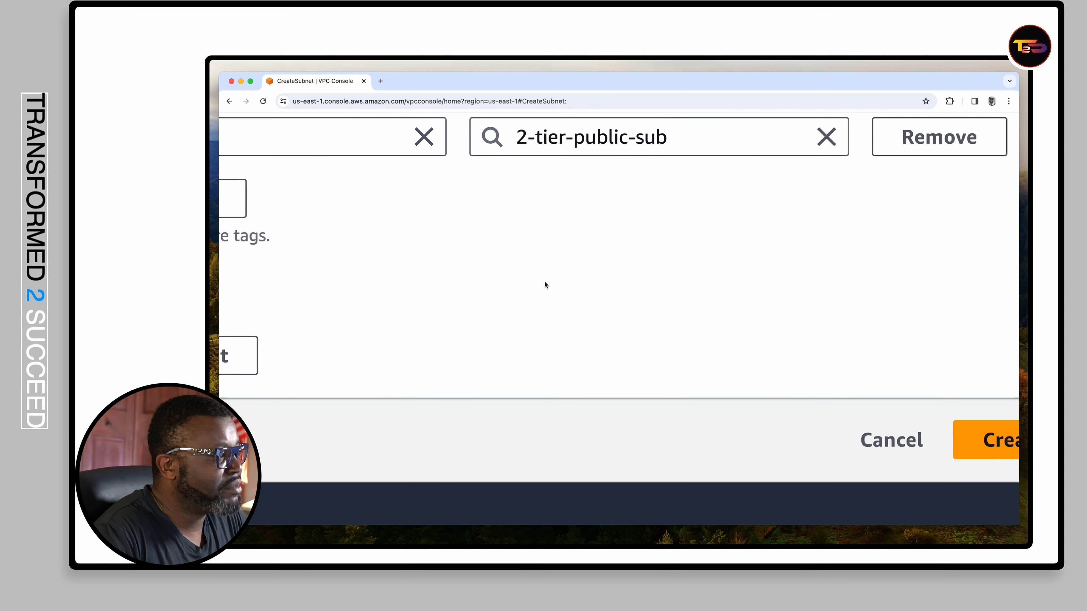
pyautogui.hscroll(7, 544, 282)
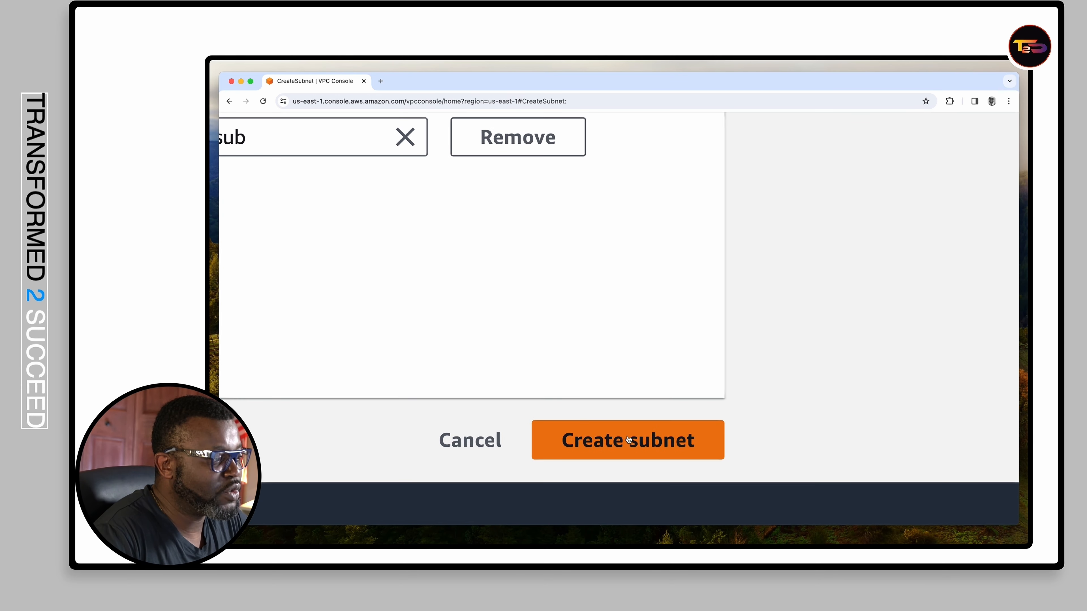
pyautogui.scroll(-5, 628, 440)
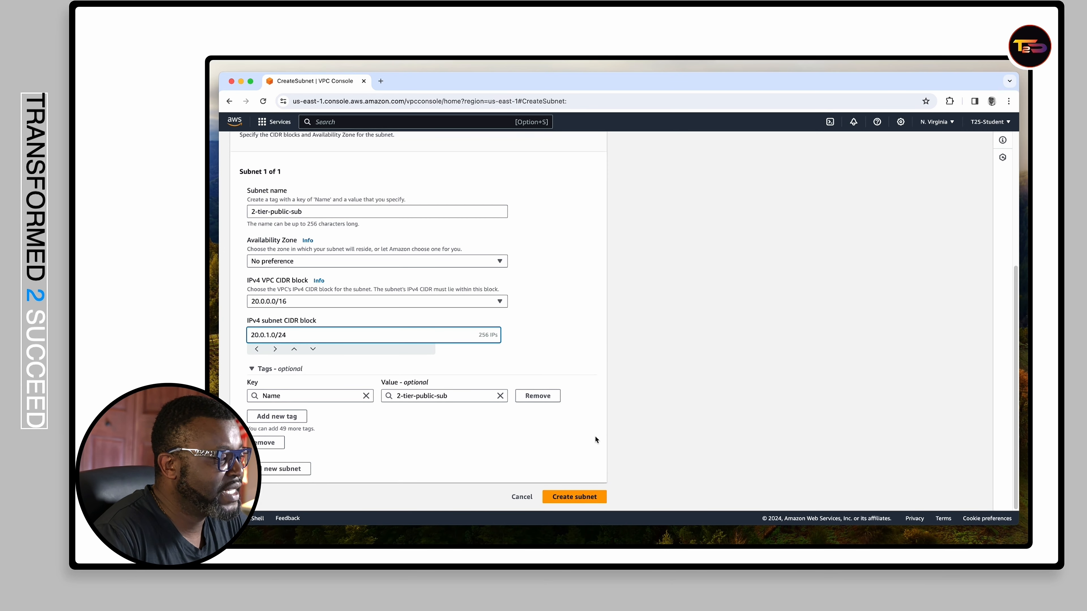
pyautogui.click(585, 501)
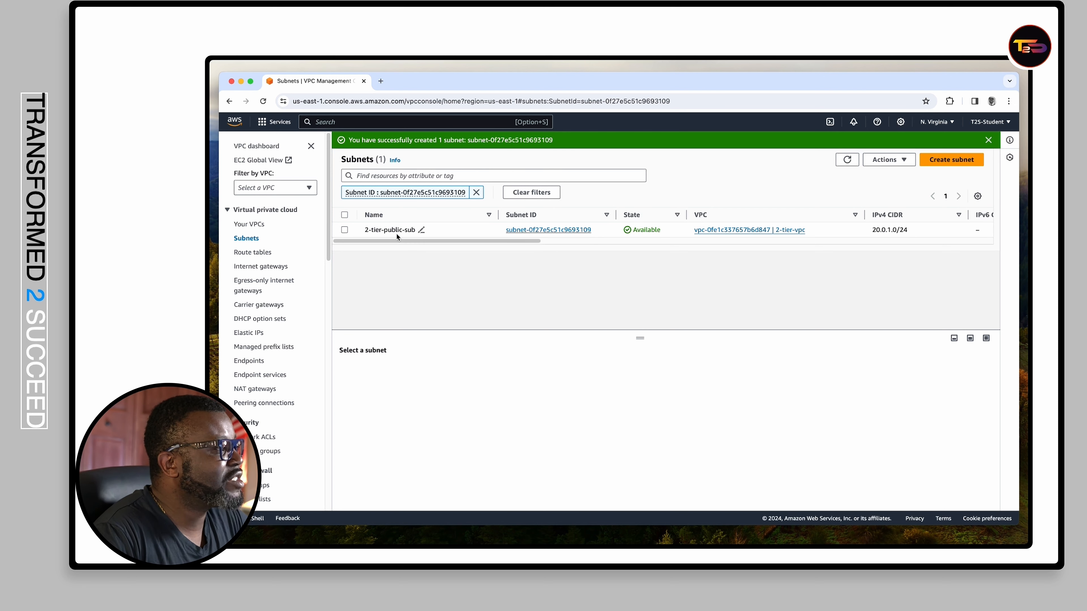
pyautogui.moveTo(403, 231); pyautogui.dragTo(383, 231)
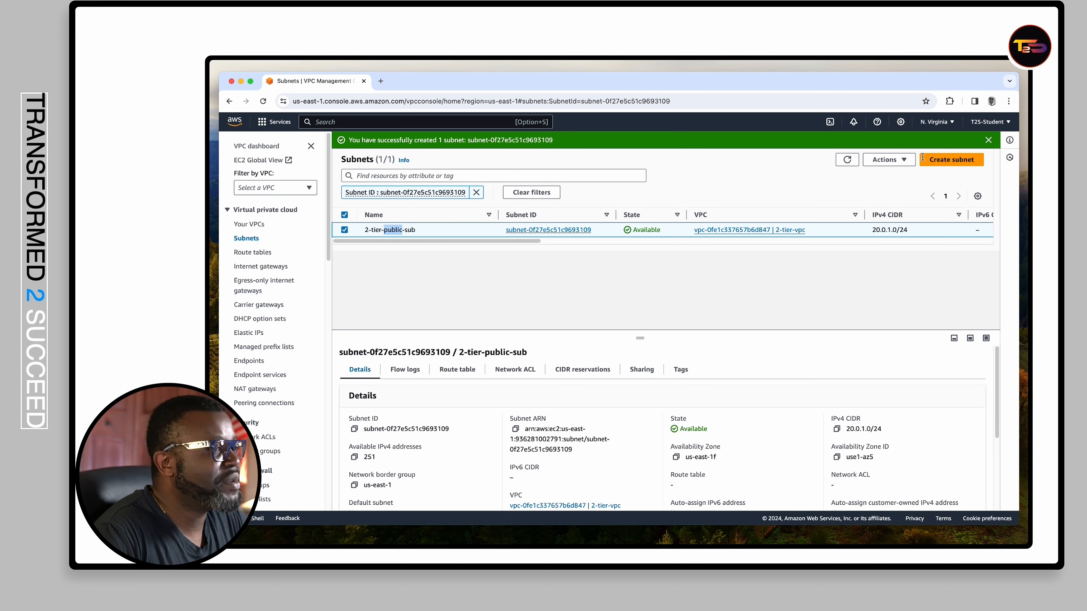
# - Start creating another subnet and choose 2-tier-vpc as its VPC
pyautogui.click(957, 160)
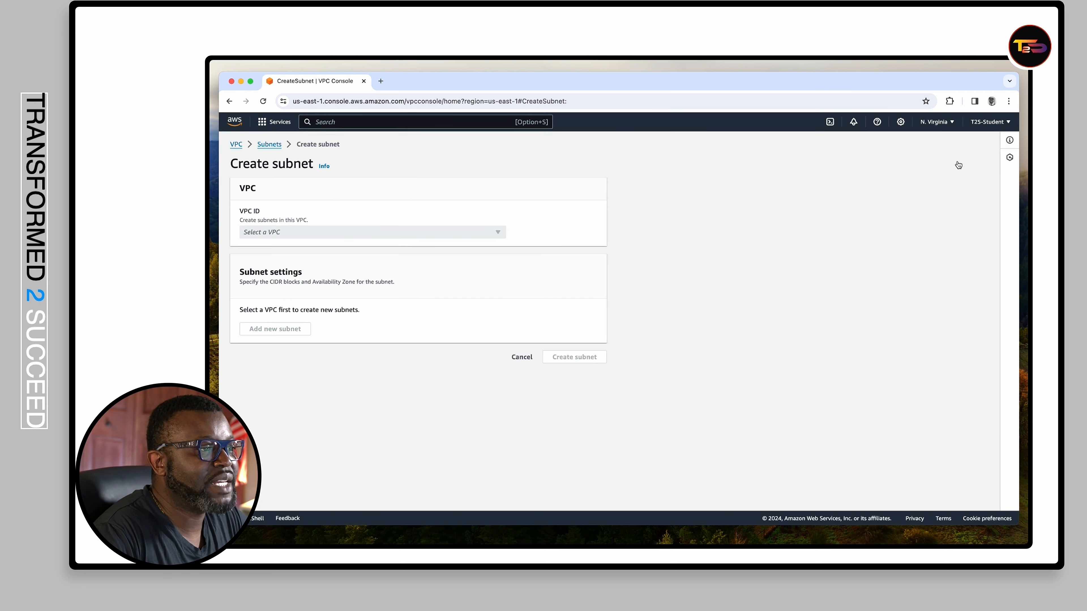
pyautogui.click(359, 234)
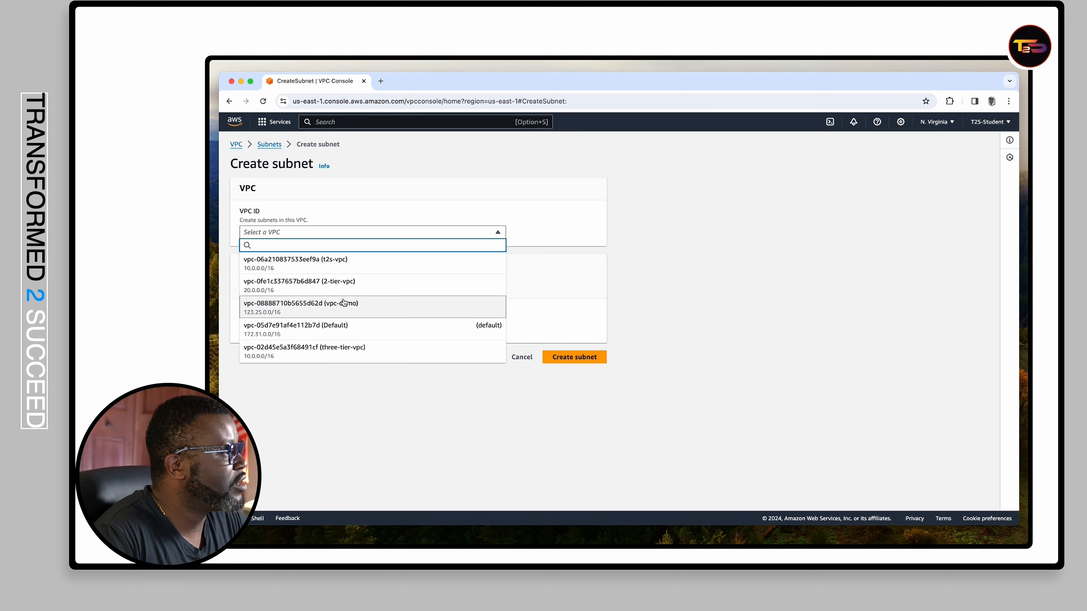
pyautogui.click(342, 282)
# - Name the new subnet 2-tier-private-sub
pyautogui.scroll(-5, 415, 347)
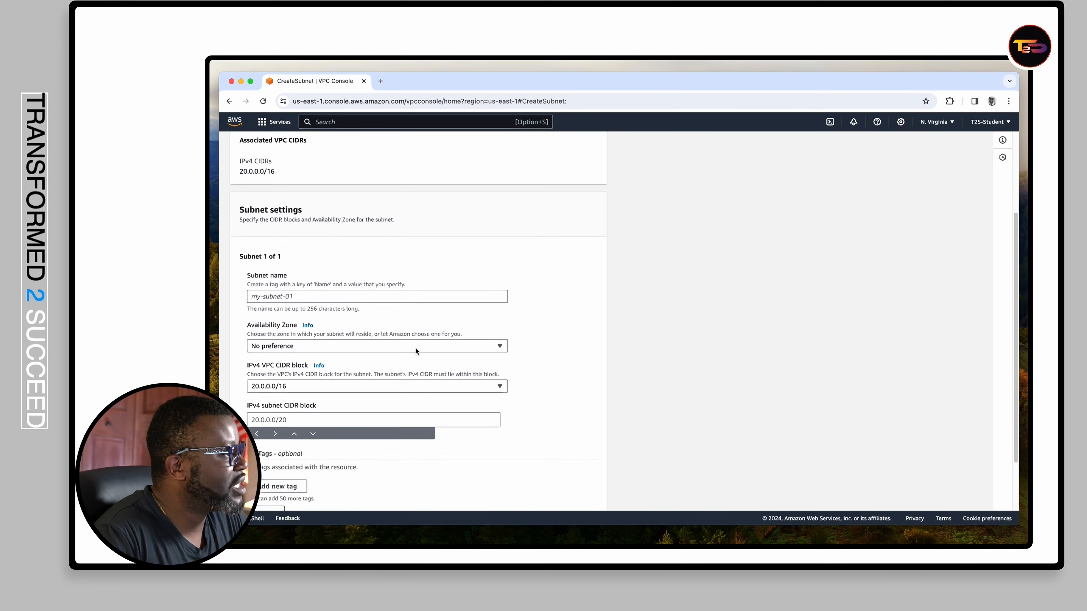
pyautogui.scroll(5, 567, 257)
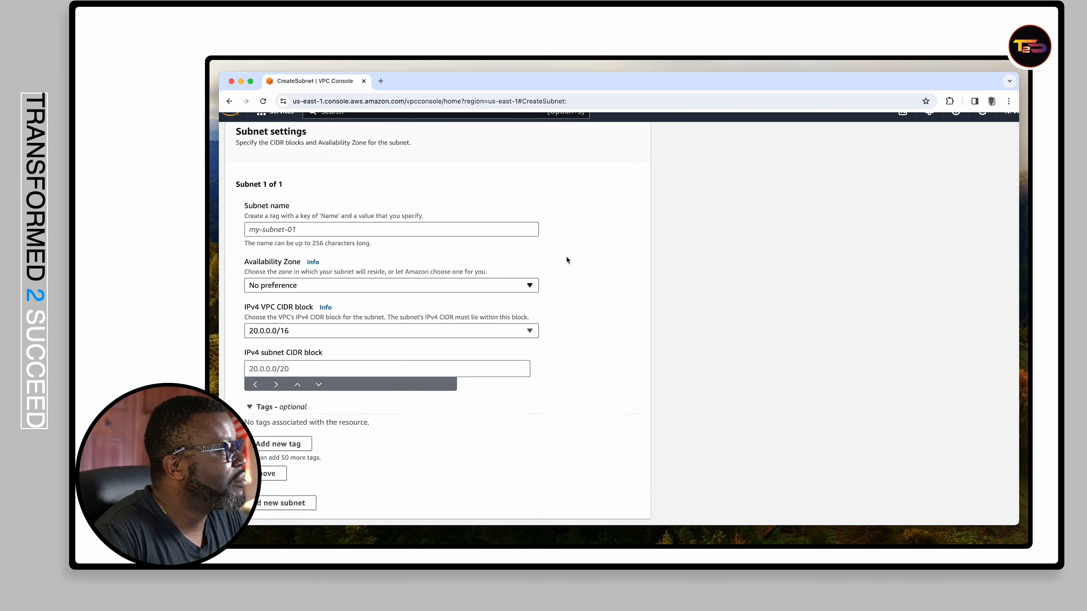
pyautogui.hscroll(-2, 566, 257)
pyautogui.click(434, 265)
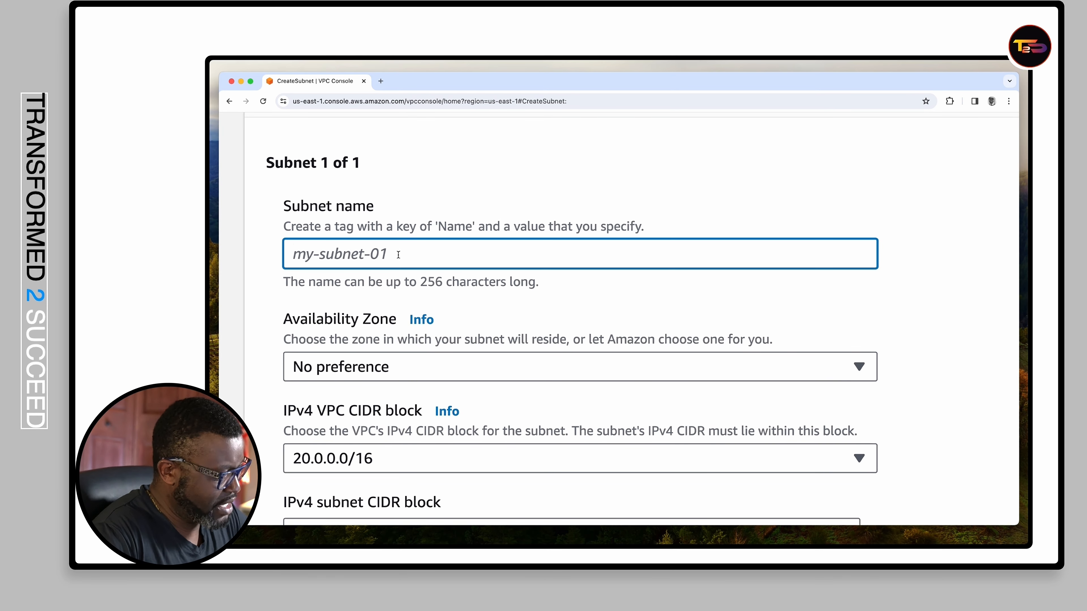
pyautogui.write('2-tier-public-sub')
pyautogui.moveTo(340, 256); pyautogui.dragTo(382, 256)
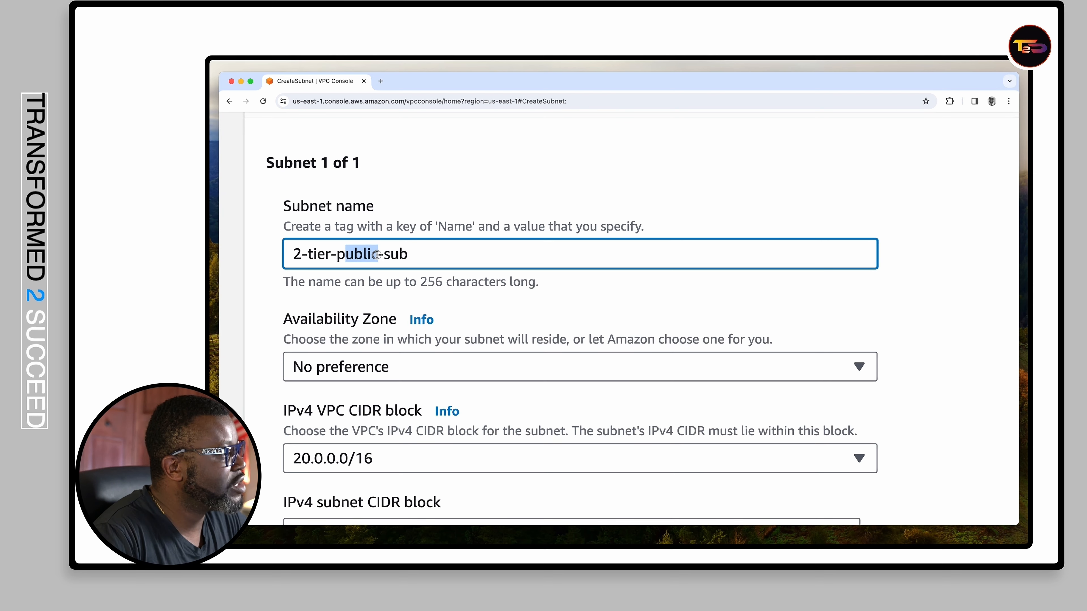
pyautogui.write('private')
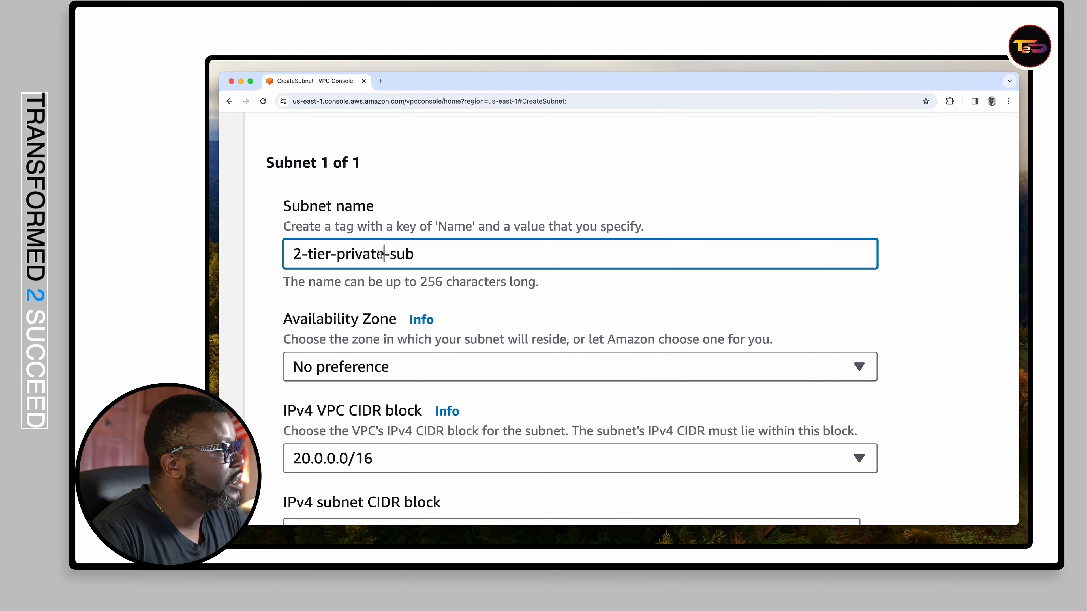
# - Set the private subnet's IPv4 CIDR block to 20.0.2.0/24 and check how many IP addresses it provides
pyautogui.scroll(-1, 541, 278)
pyautogui.scroll(-5, 560, 337)
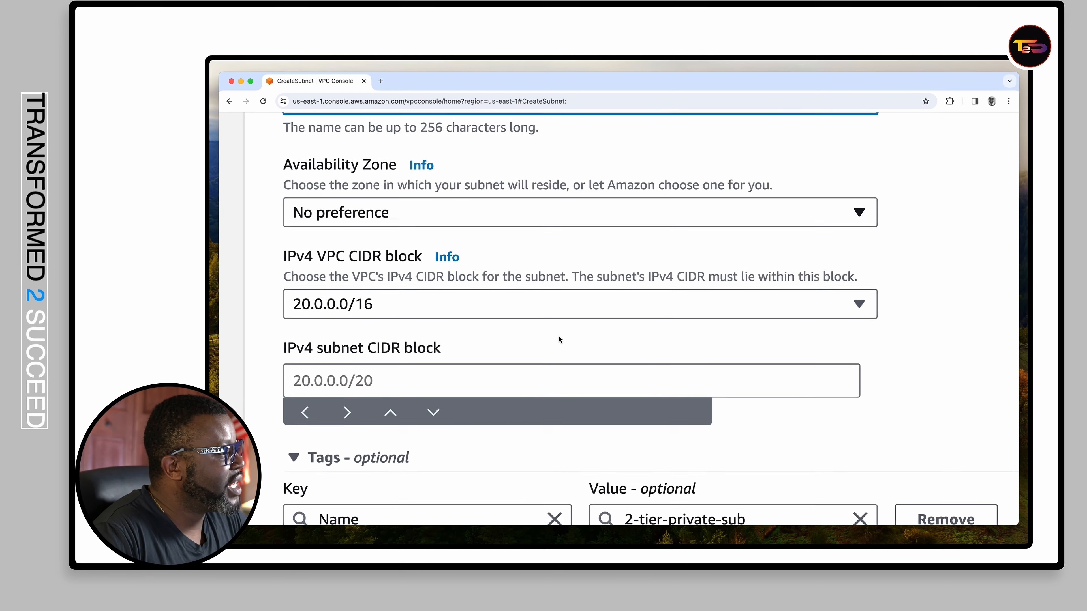
pyautogui.click(385, 321)
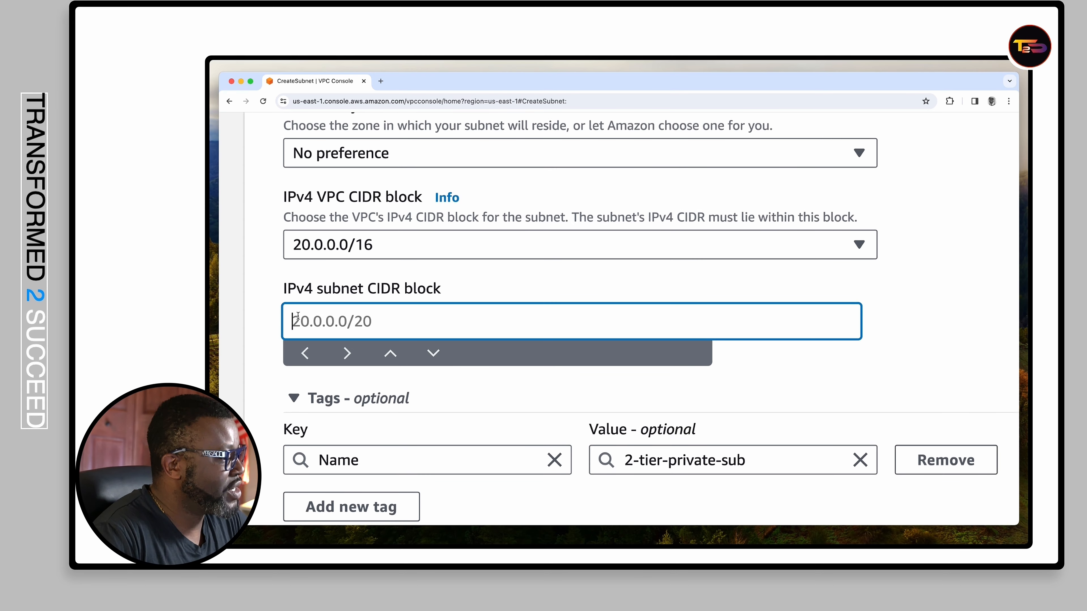
pyautogui.write('20.')
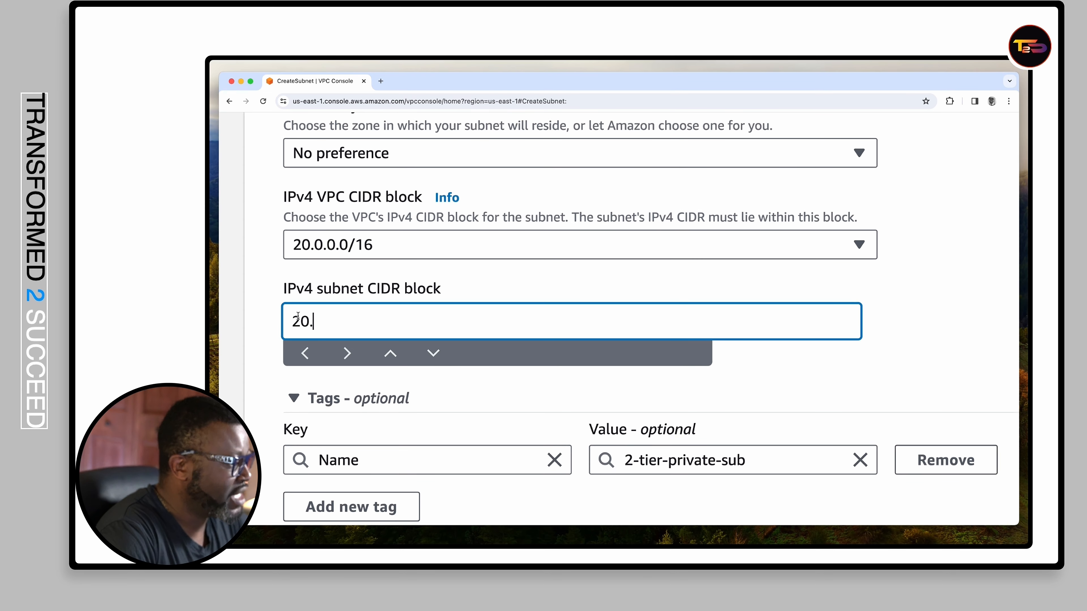
pyautogui.write('0.')
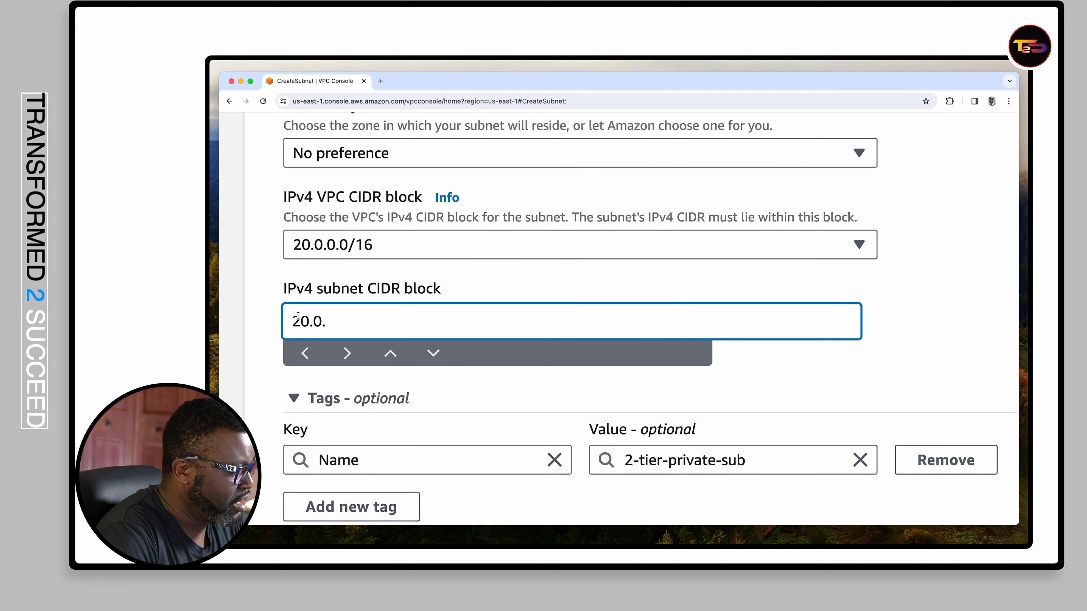
pyautogui.write('2.0/')
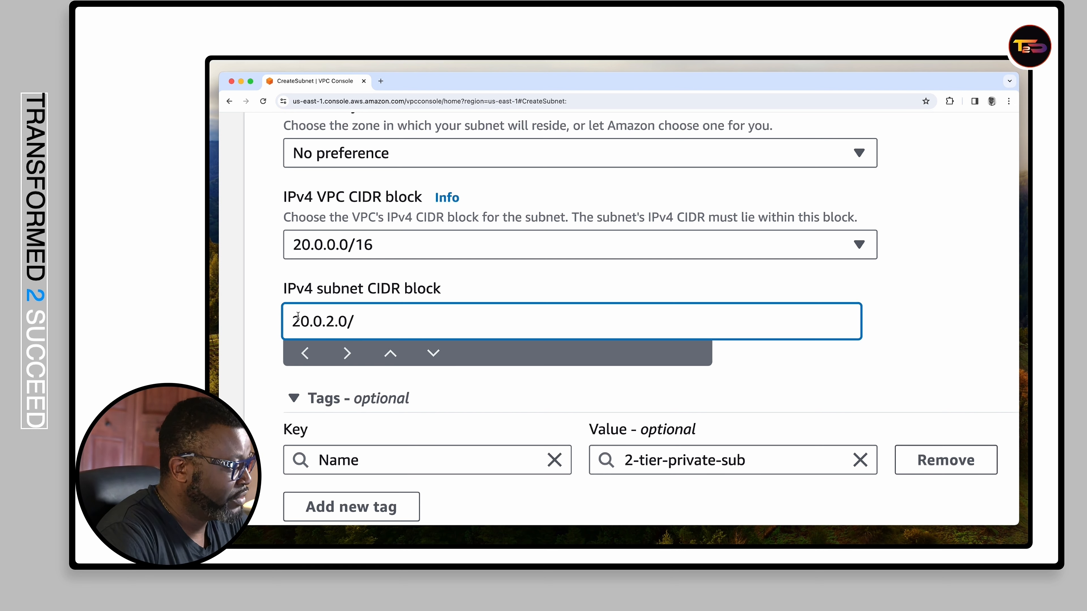
pyautogui.write('24')
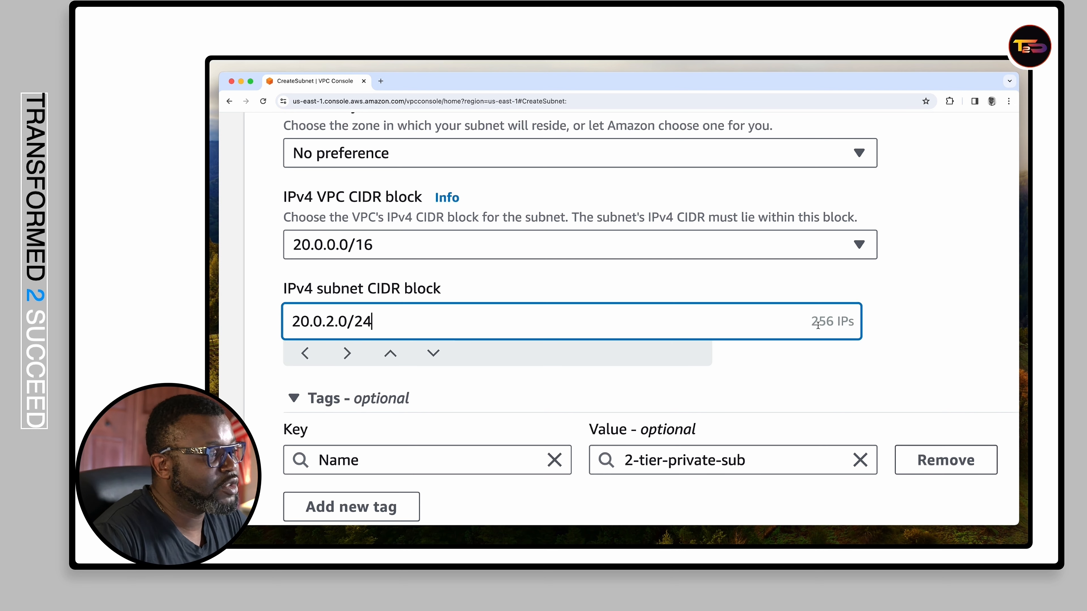
pyautogui.moveTo(818, 321); pyautogui.dragTo(860, 322)
# - Create the private subnet with the entered settings
pyautogui.scroll(-5, 872, 324)
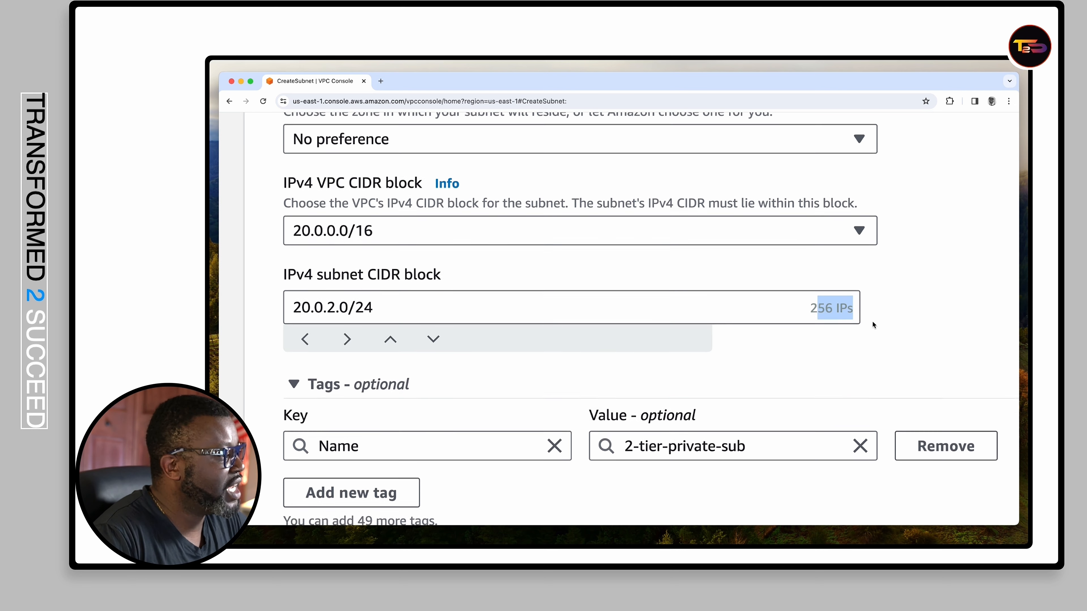
pyautogui.hscroll(5, 872, 322)
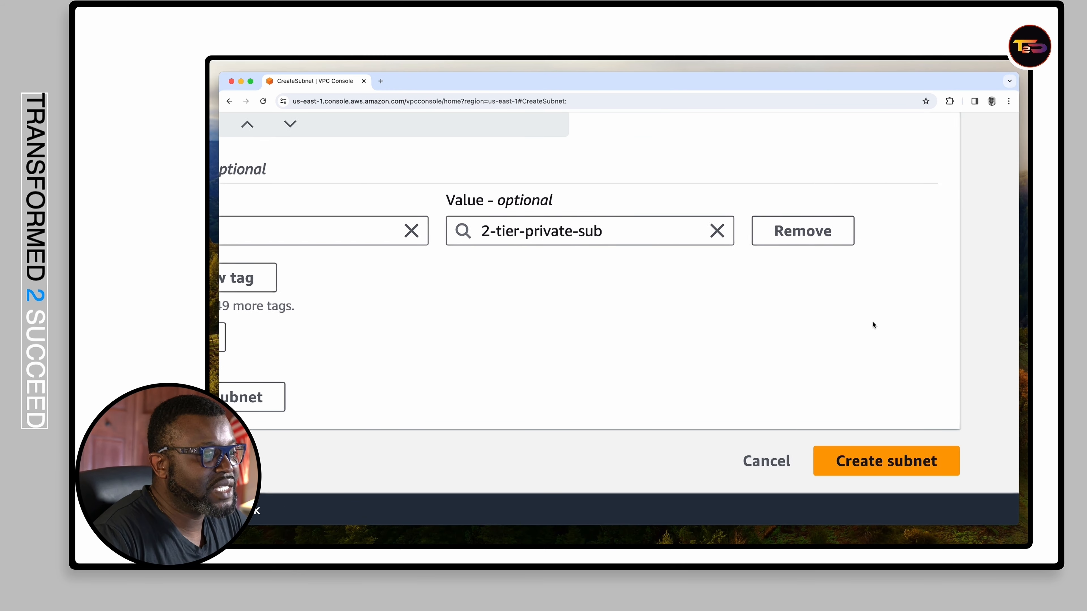
pyautogui.click(724, 467)
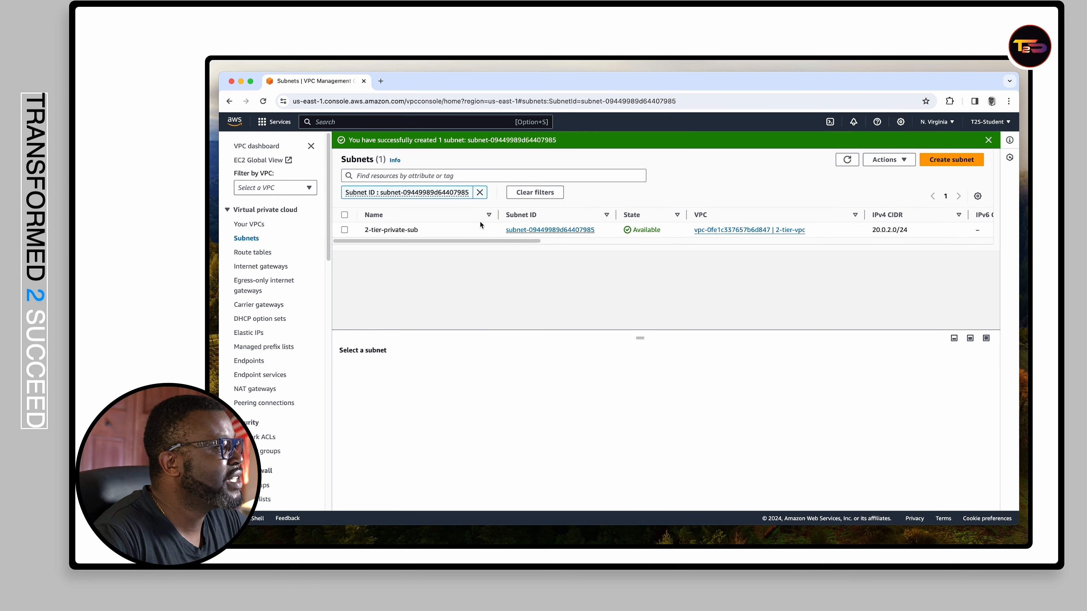
# - Filter the subnet list by the name 2-tier-public-sub and remove the existing subnet ID filter
pyautogui.click(442, 176)
pyautogui.write('2-tier')
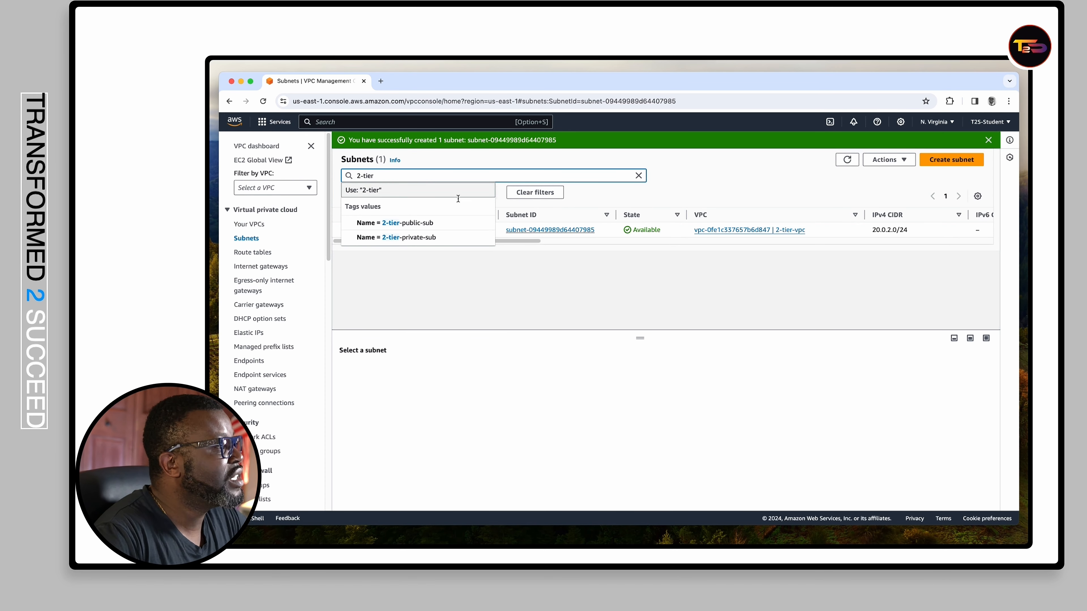
pyautogui.click(440, 218)
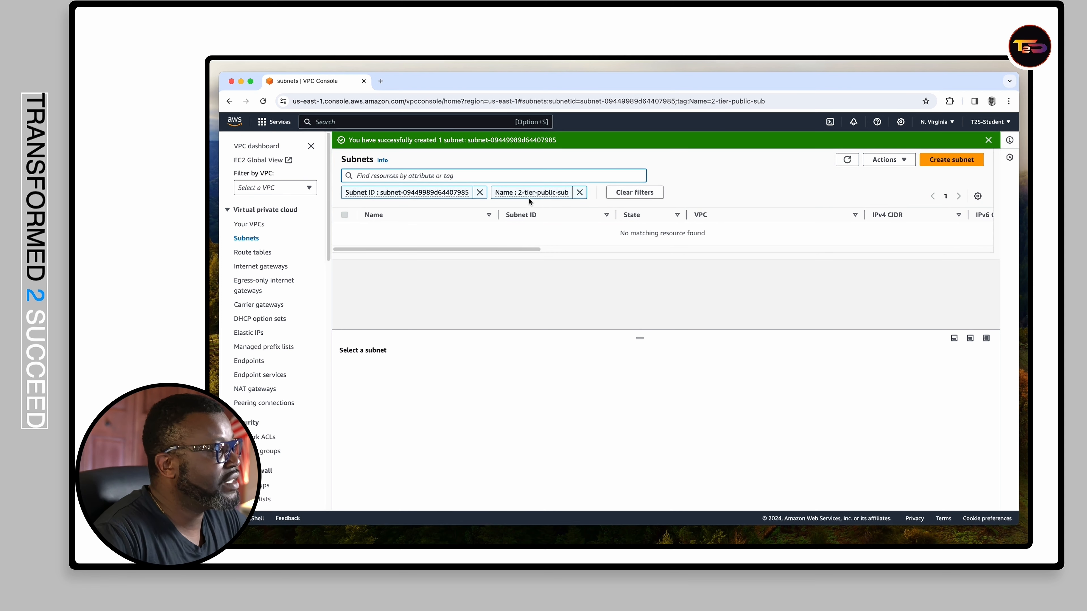
pyautogui.click(479, 193)
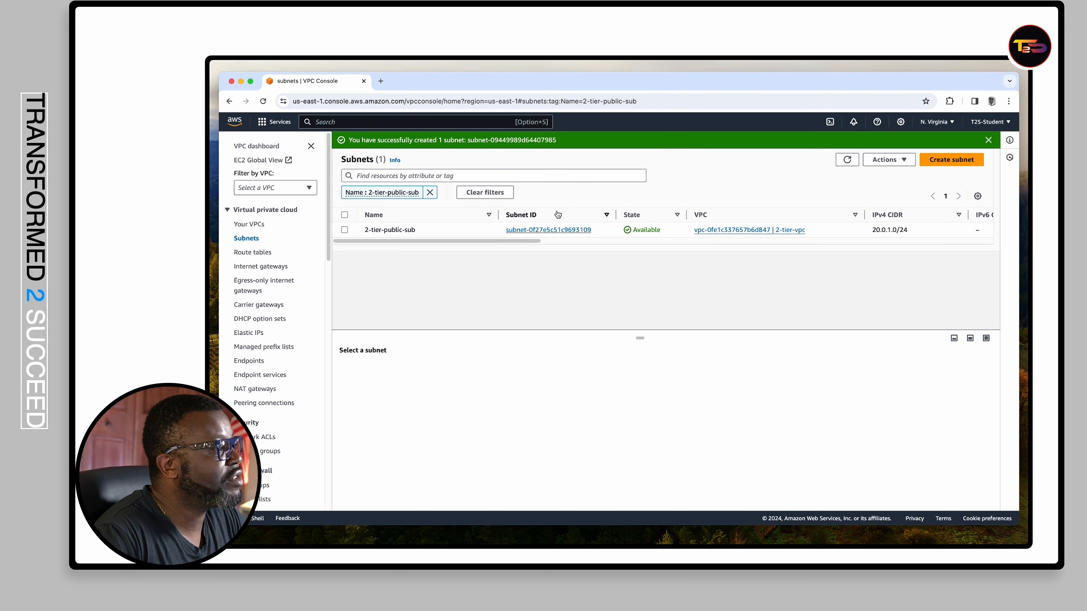
# - Add a second name filter for 2-tier-private-sub to the subnet list
pyautogui.click(391, 176)
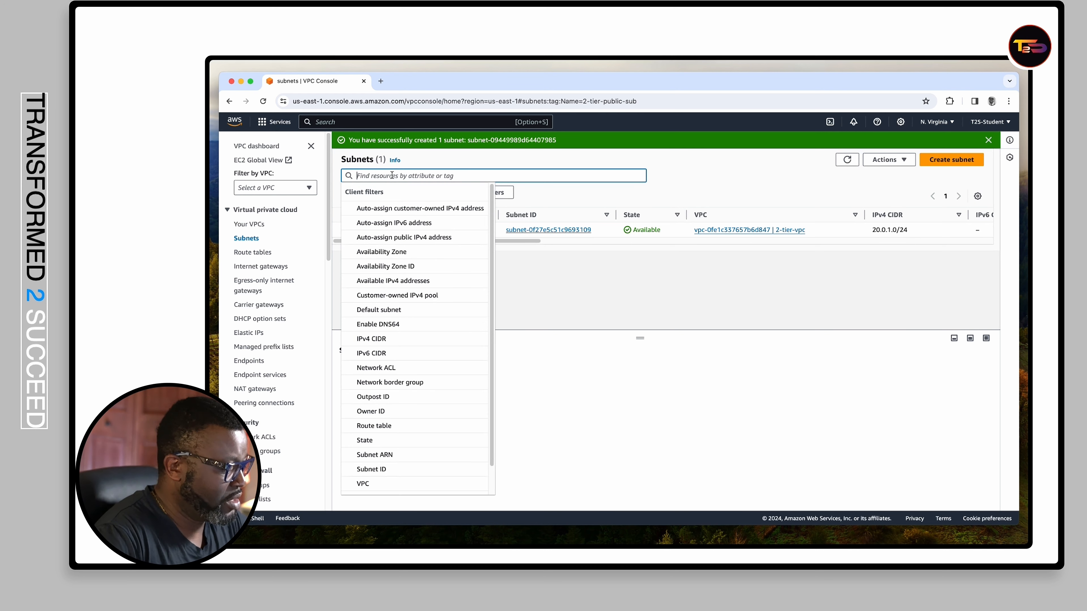
pyautogui.write('2-')
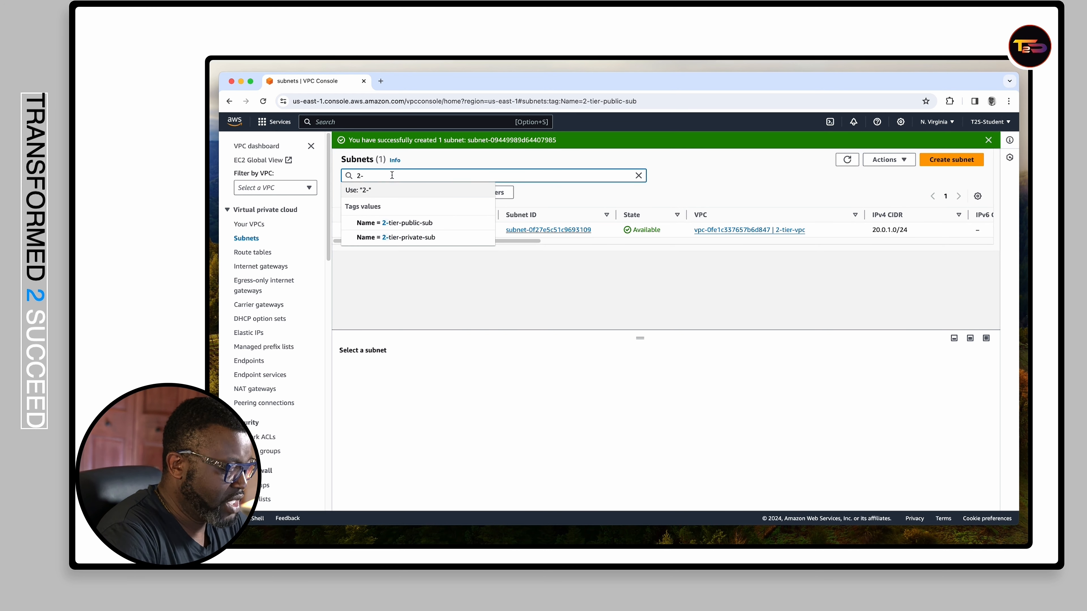
pyautogui.write('tier')
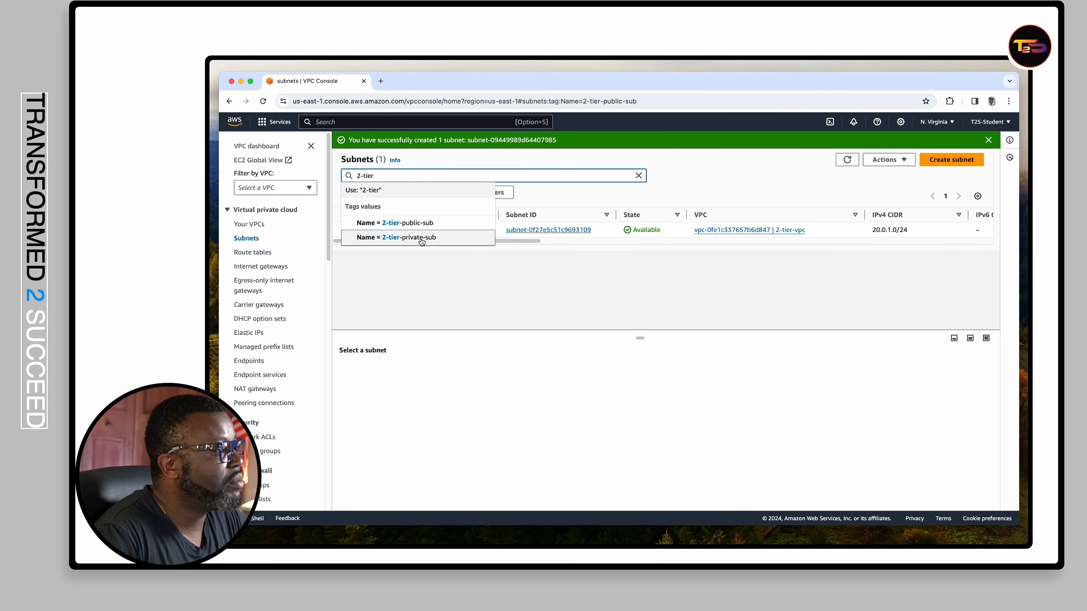
pyautogui.click(421, 241)
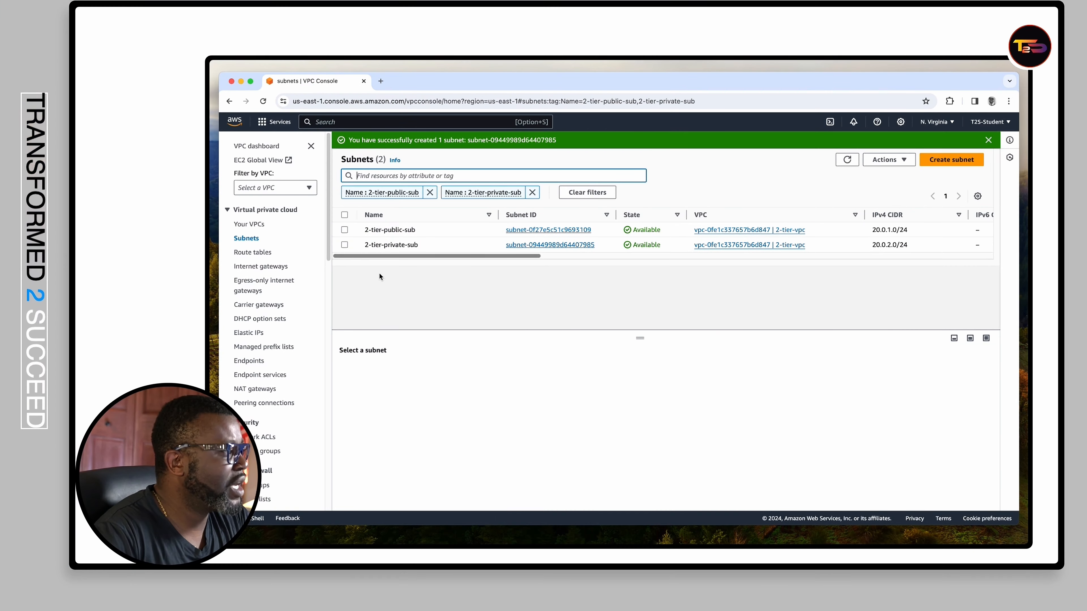
# - Open the list of internet gateways in the VPC console
pyautogui.press('super+equal')
pyautogui.press('super+equal')
pyautogui.press('super+equal')
pyautogui.press('super+equal')
pyautogui.press('super+equal')
pyautogui.press('super+equal')
pyautogui.press('super+equal')
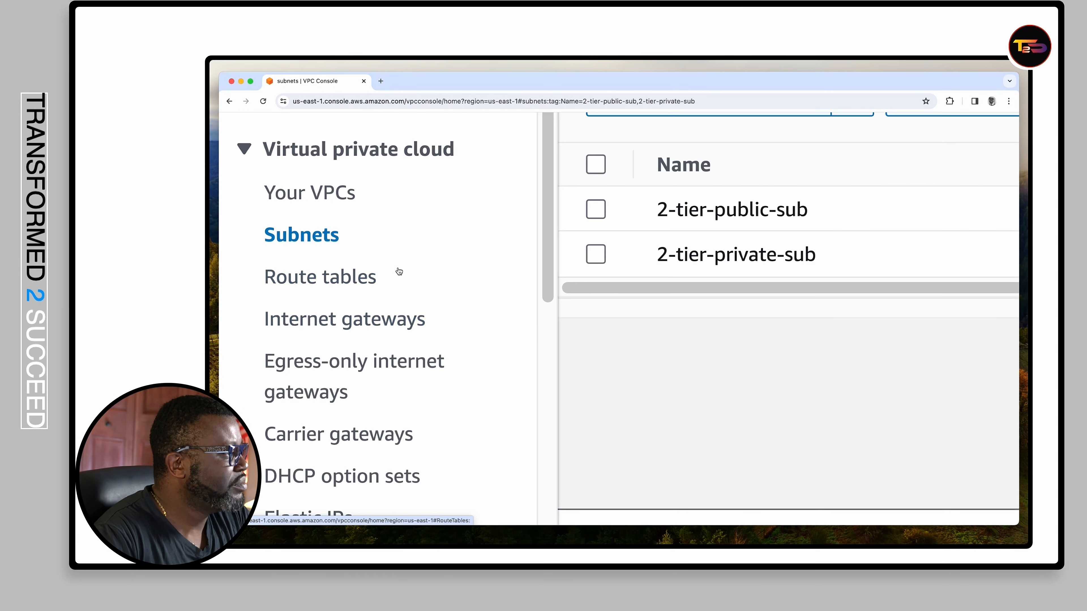
pyautogui.click(348, 214)
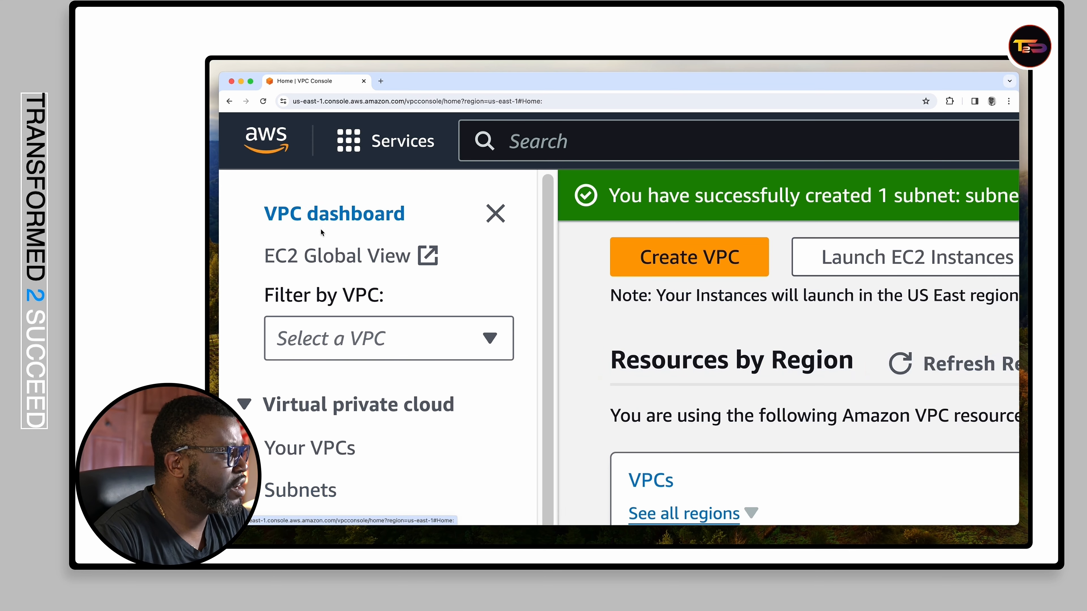
pyautogui.scroll(-6, 391, 253)
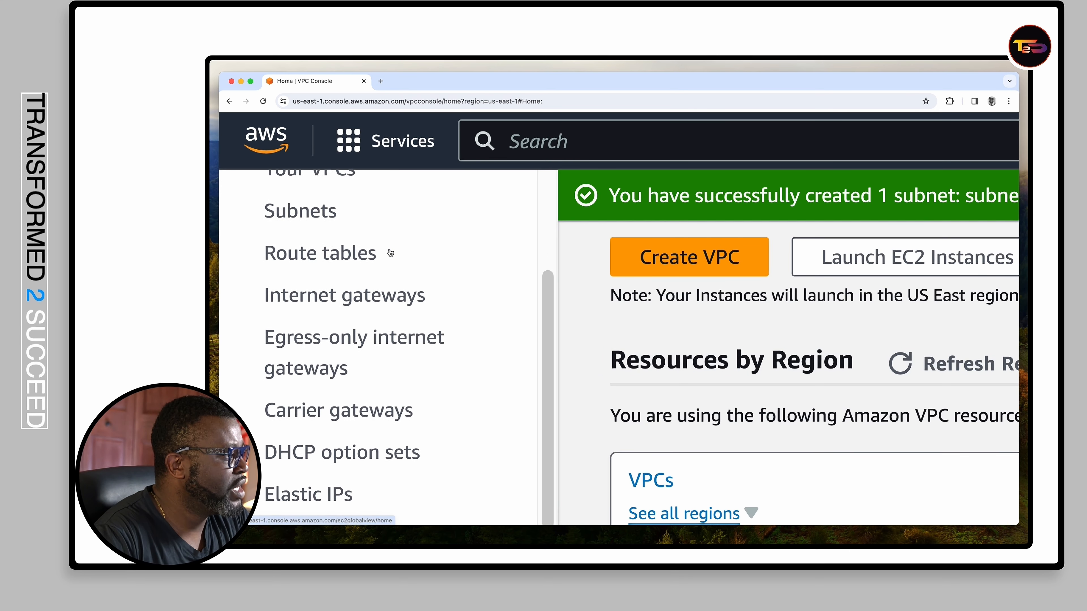
pyautogui.scroll(2, 353, 241)
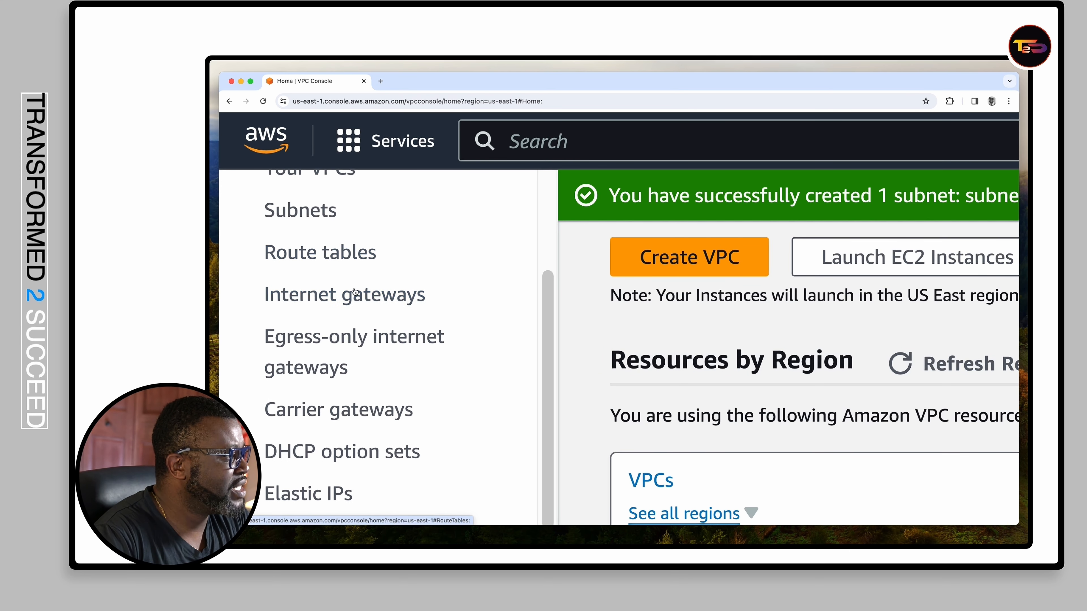
pyautogui.click(362, 296)
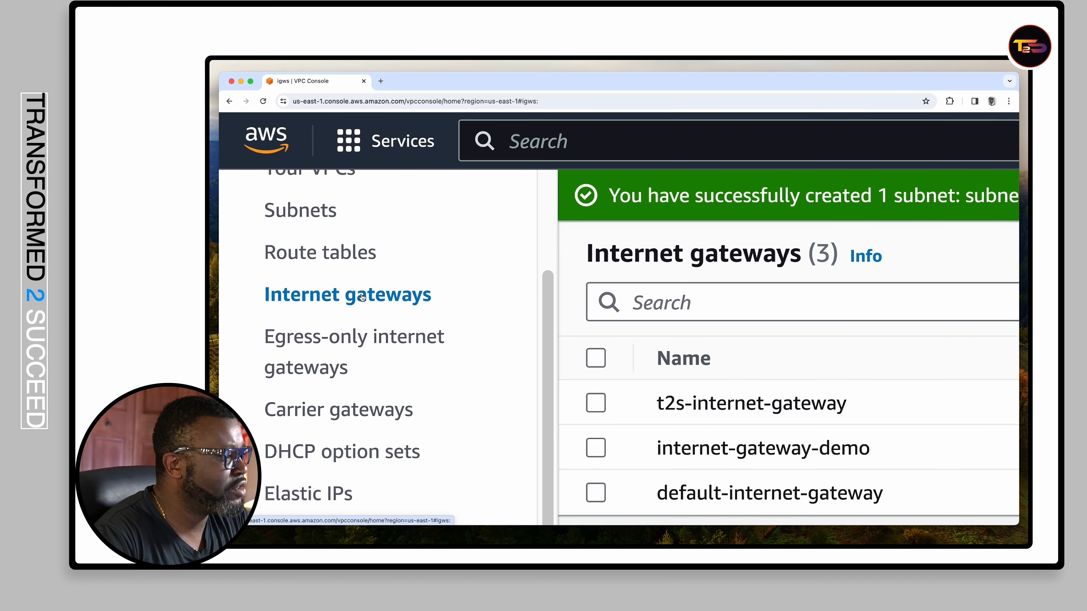
# - Start a new internet gateway and set its name tag to 2-tier-igw
pyautogui.press('super+0')
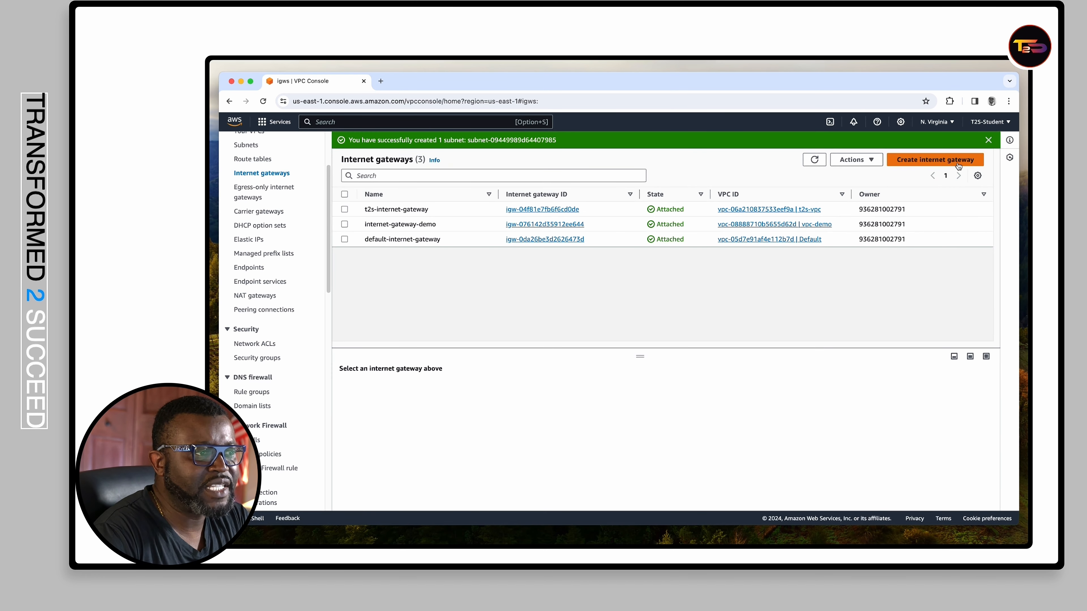
pyautogui.scroll(5, 961, 166)
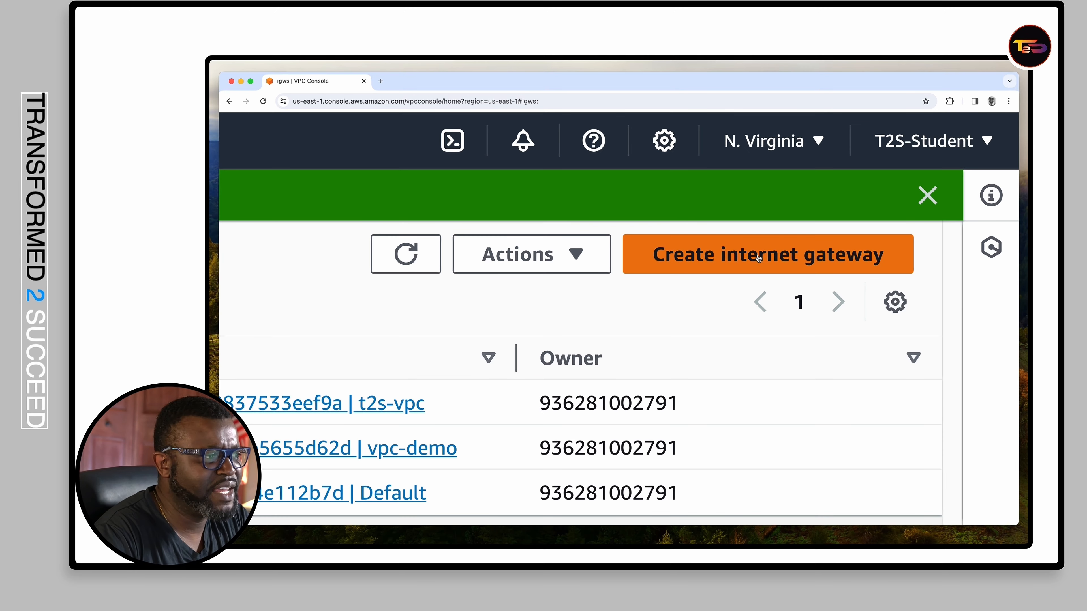
pyautogui.click(765, 257)
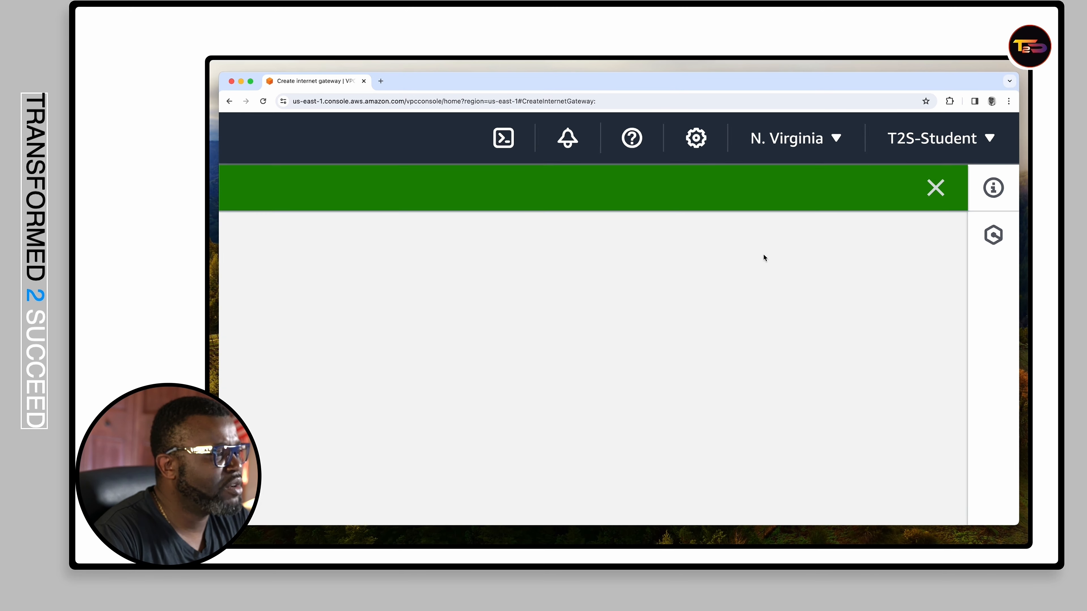
pyautogui.click(283, 272)
pyautogui.write('2-tier-public-sub')
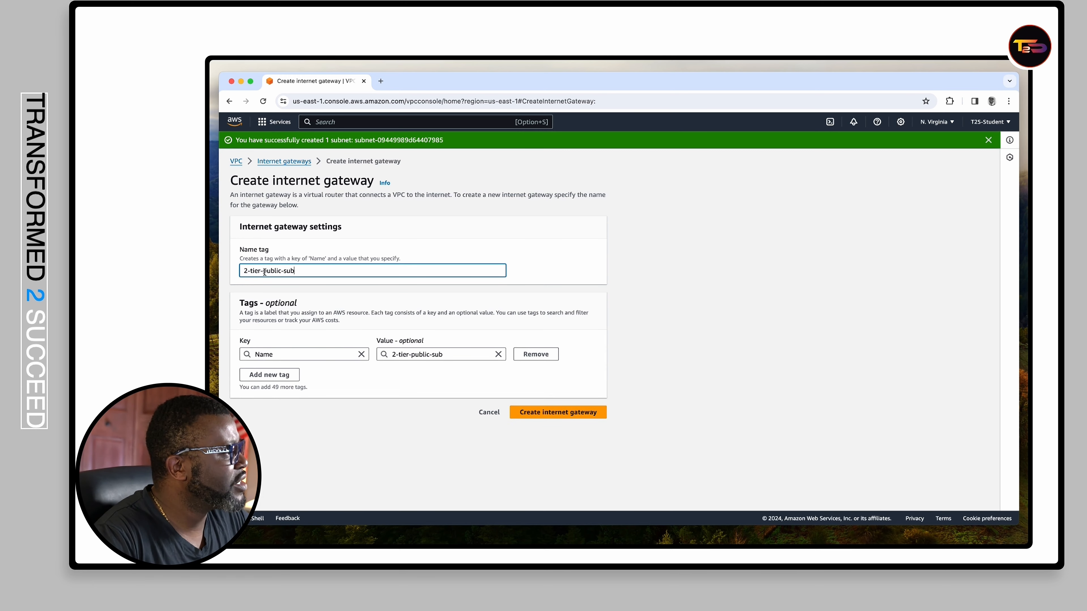
pyautogui.moveTo(264, 273); pyautogui.dragTo(303, 273)
pyautogui.write('ier-i')
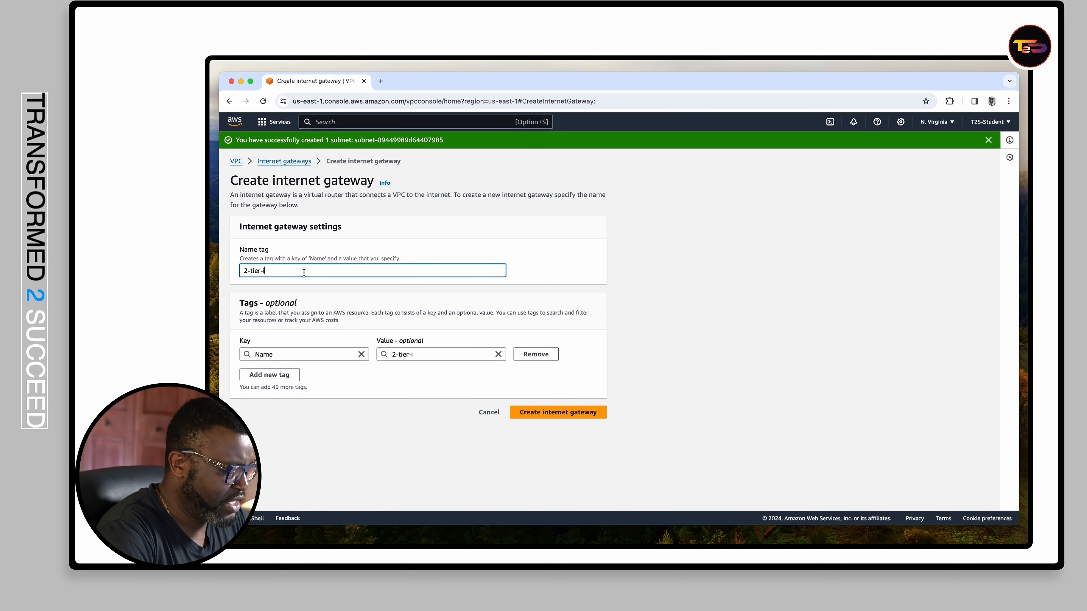
pyautogui.write('gw')
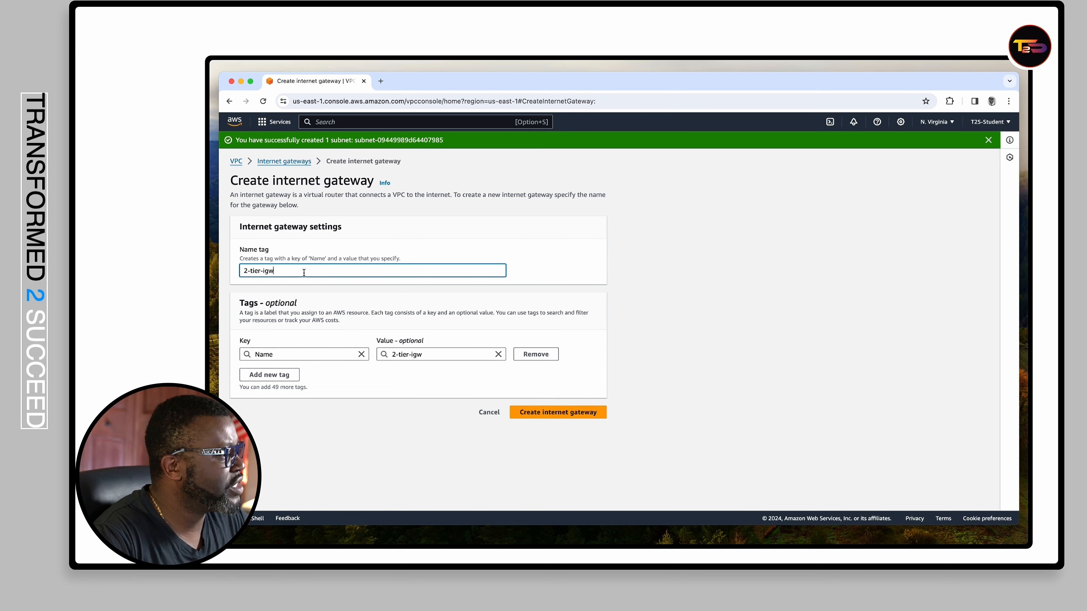
# - Review the name and tag settings and create the internet gateway
pyautogui.scroll(5, 357, 278)
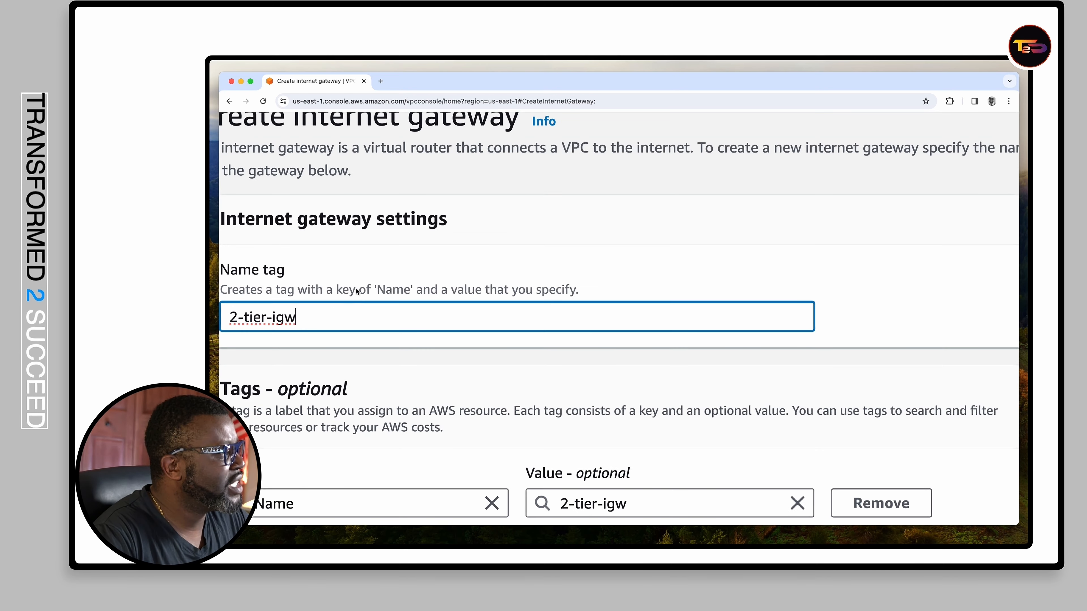
pyautogui.hscroll(-1, 357, 289)
pyautogui.scroll(-8, 592, 356)
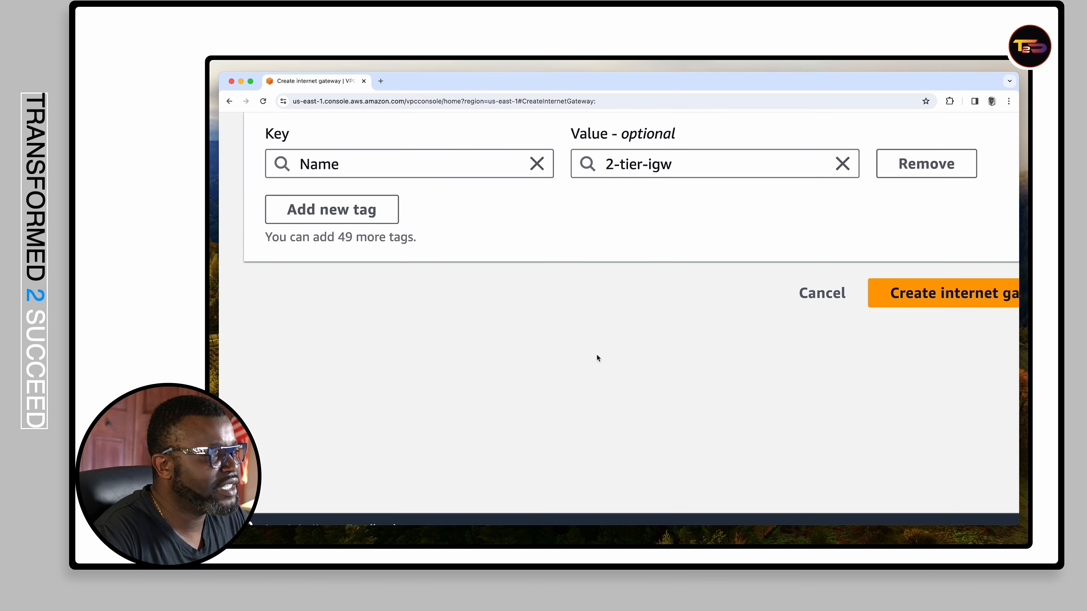
pyautogui.scroll(3, 598, 358)
pyautogui.scroll(2, 597, 354)
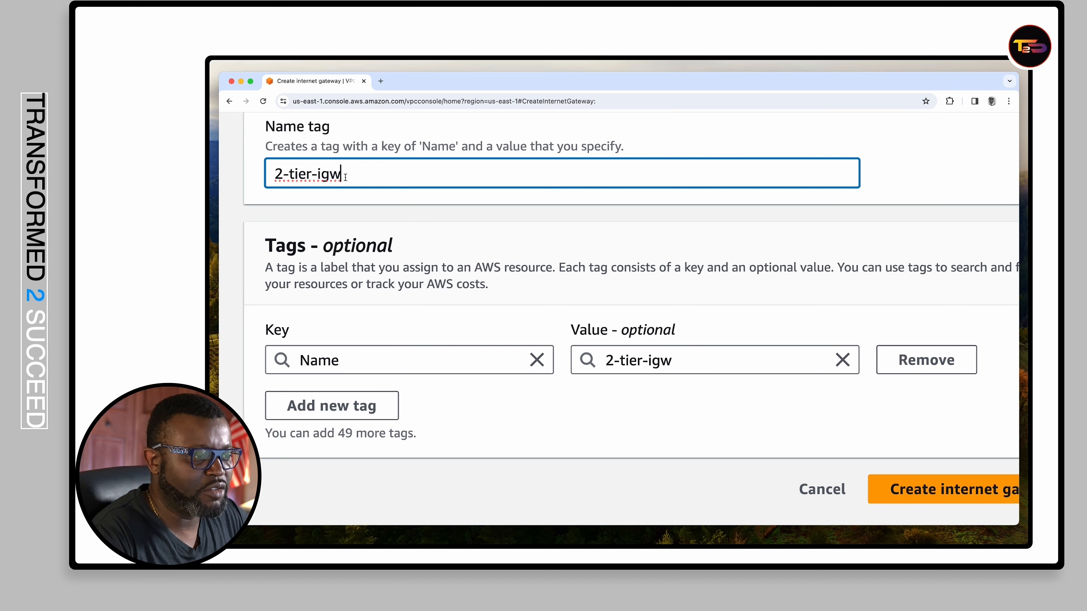
pyautogui.scroll(-2, 562, 219)
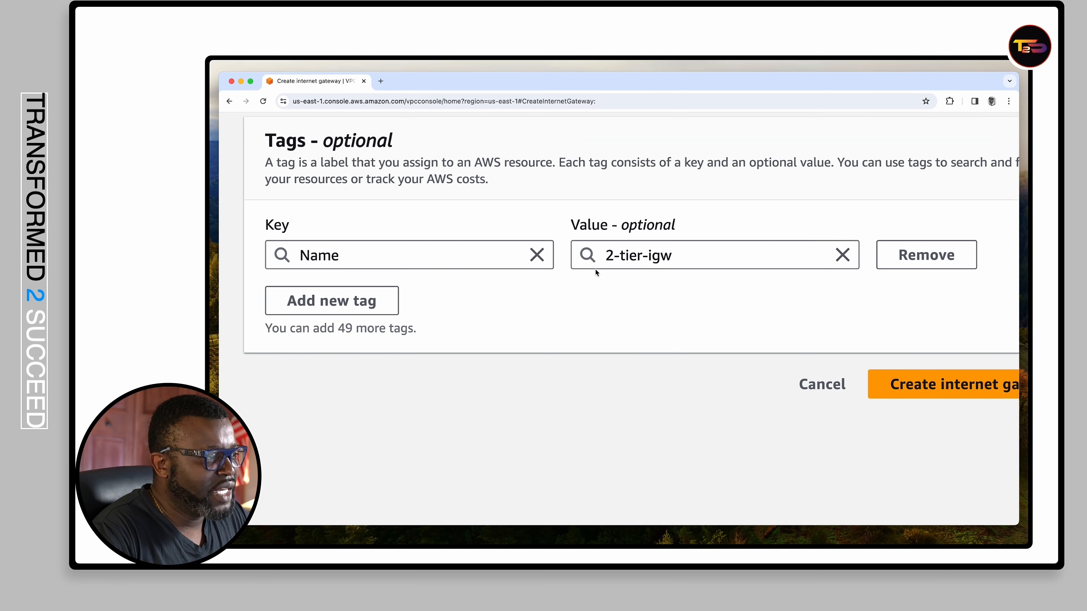
pyautogui.hscroll(4, 595, 272)
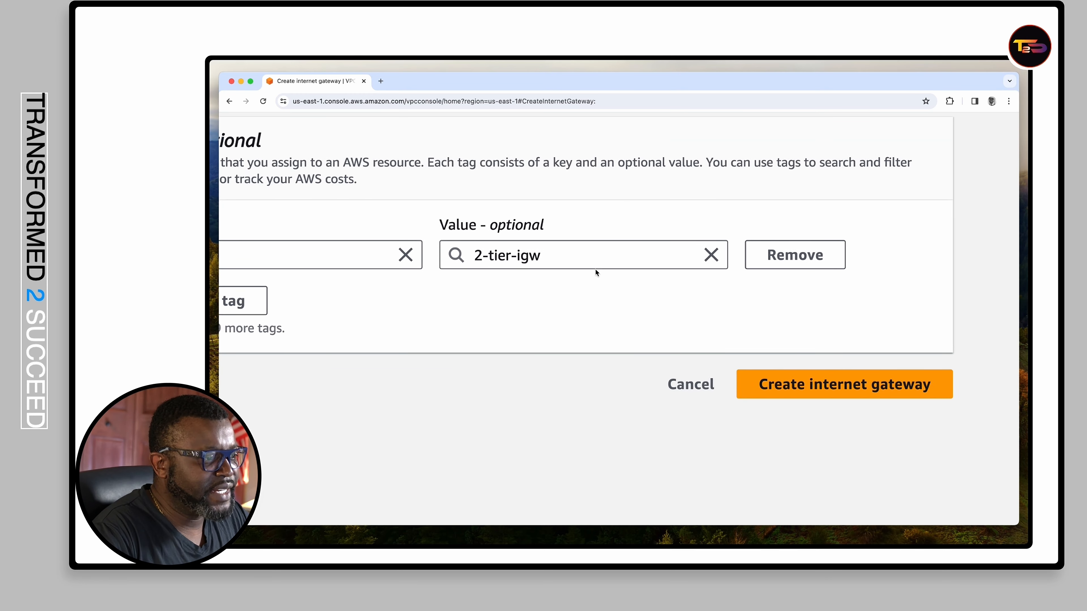
pyautogui.click(816, 389)
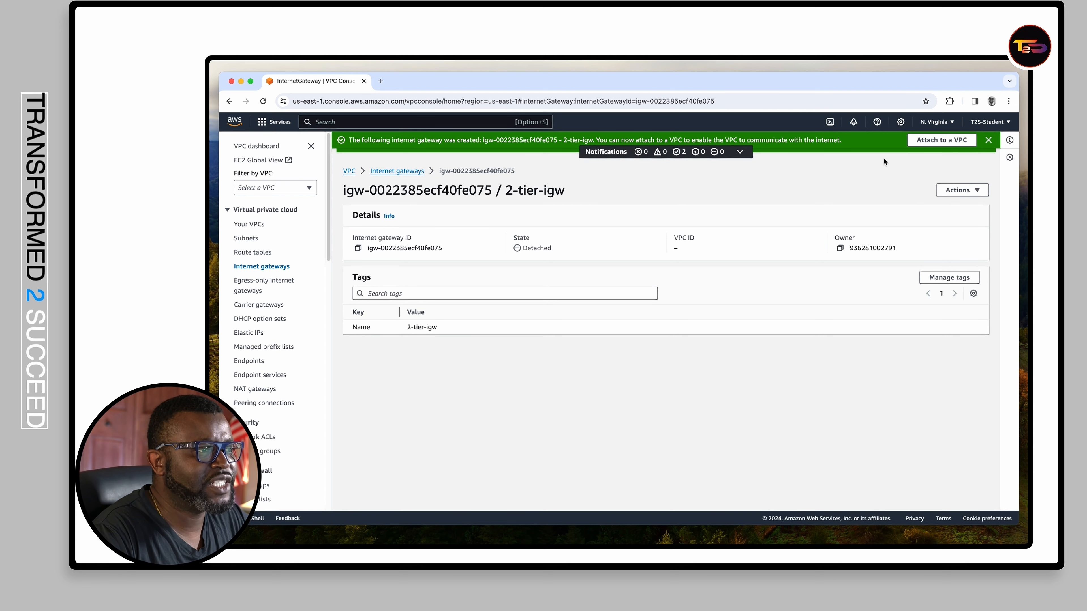
# - Attach the 2-tier-igw internet gateway to the VPC 2-tier-vpc
pyautogui.scroll(5, 883, 157)
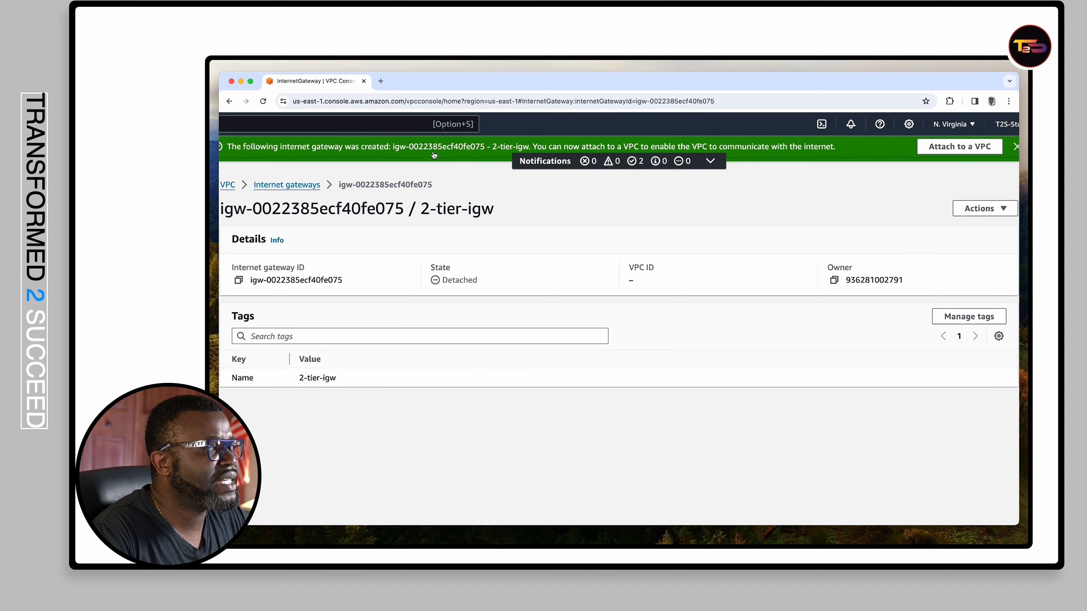
pyautogui.moveTo(229, 147); pyautogui.dragTo(843, 147)
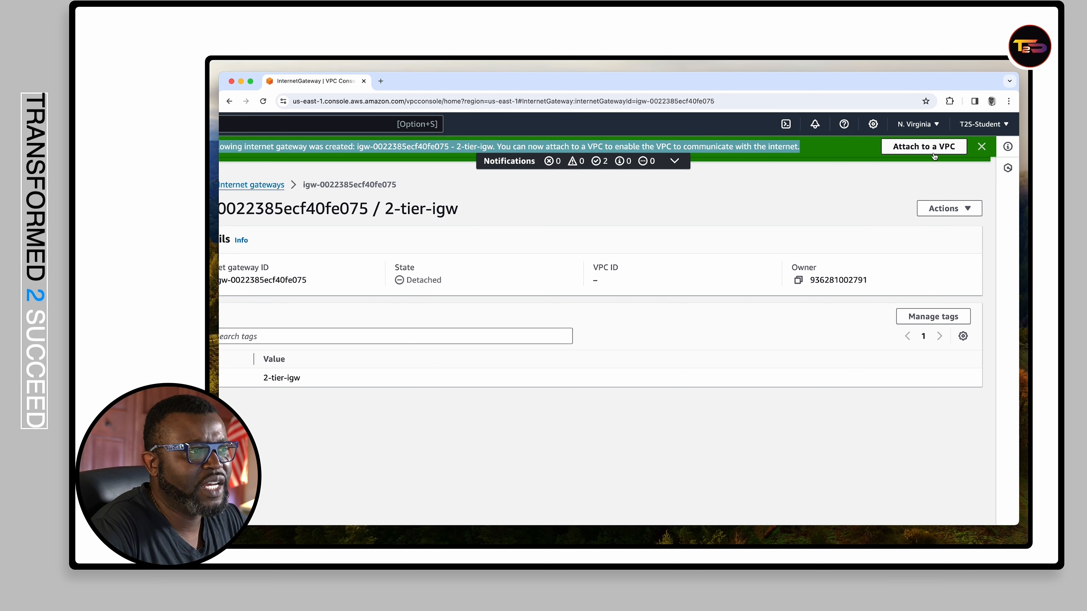
pyautogui.click(925, 213)
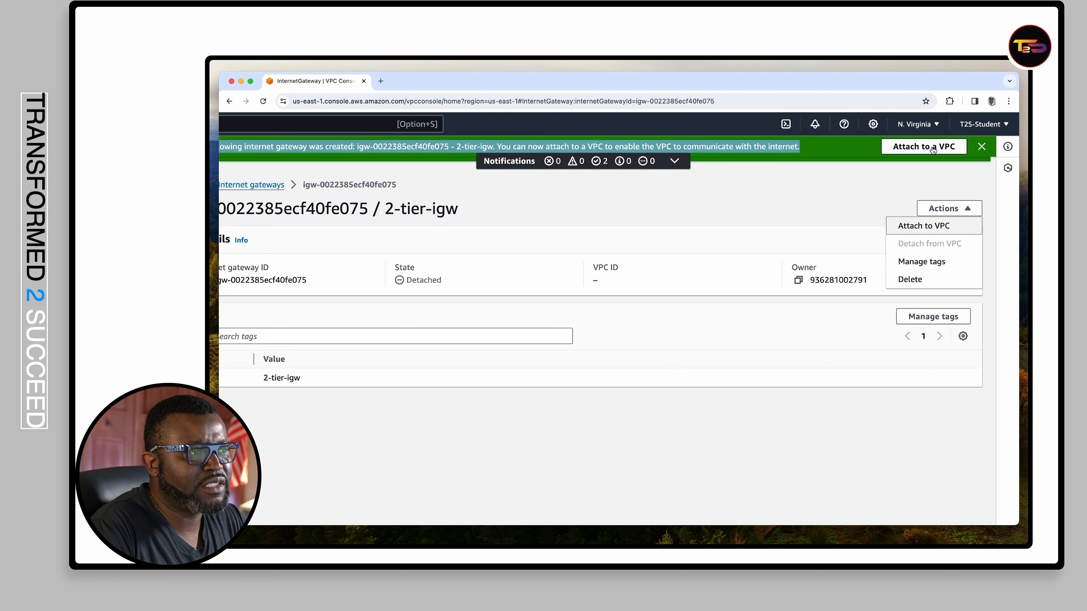
pyautogui.click(938, 227)
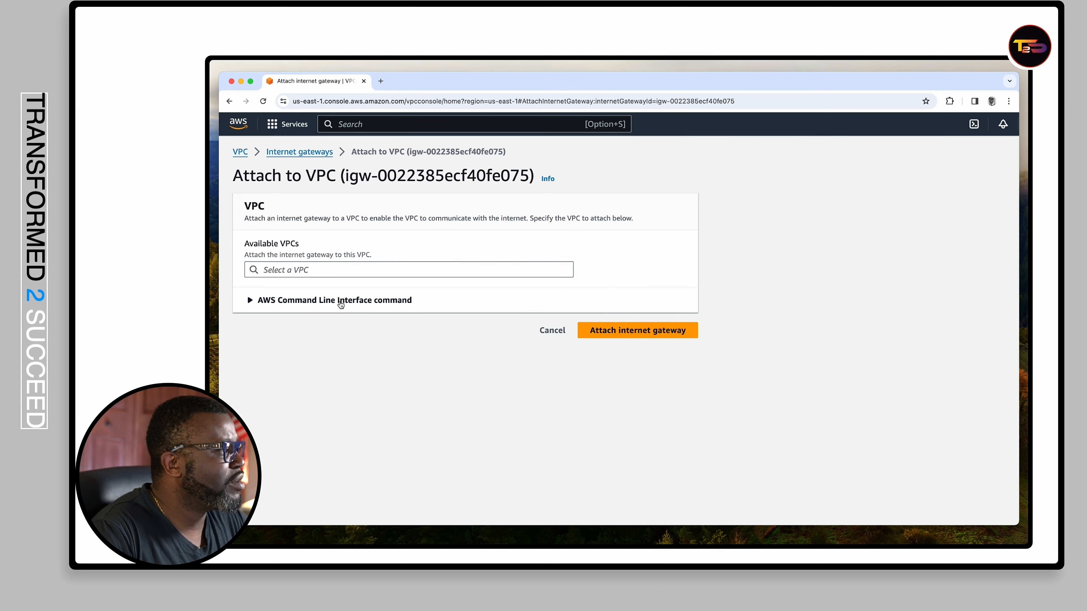
pyautogui.click(348, 272)
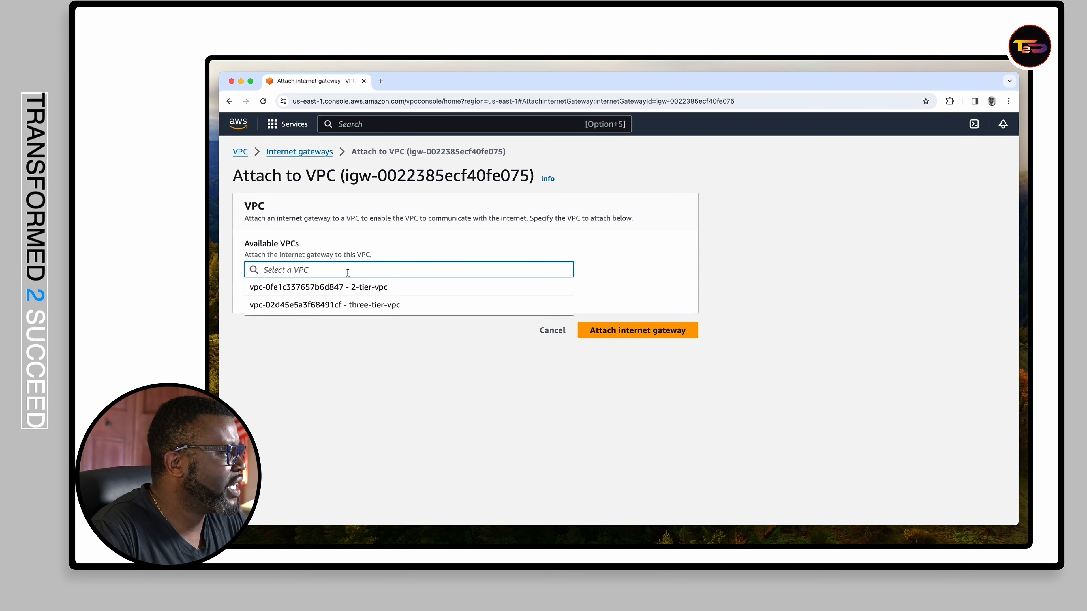
pyautogui.click(378, 291)
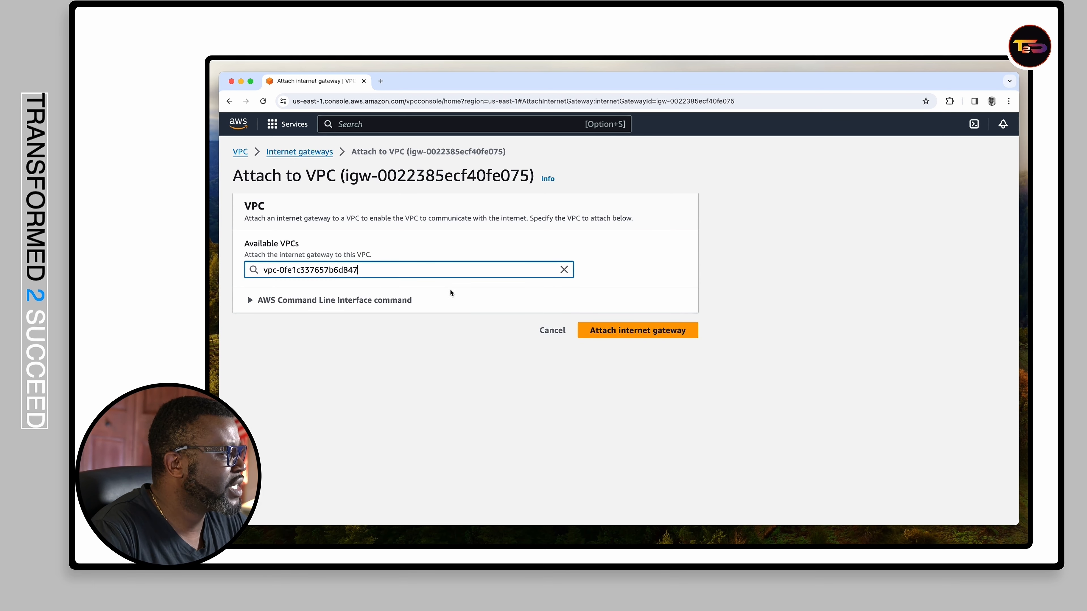
pyautogui.click(629, 335)
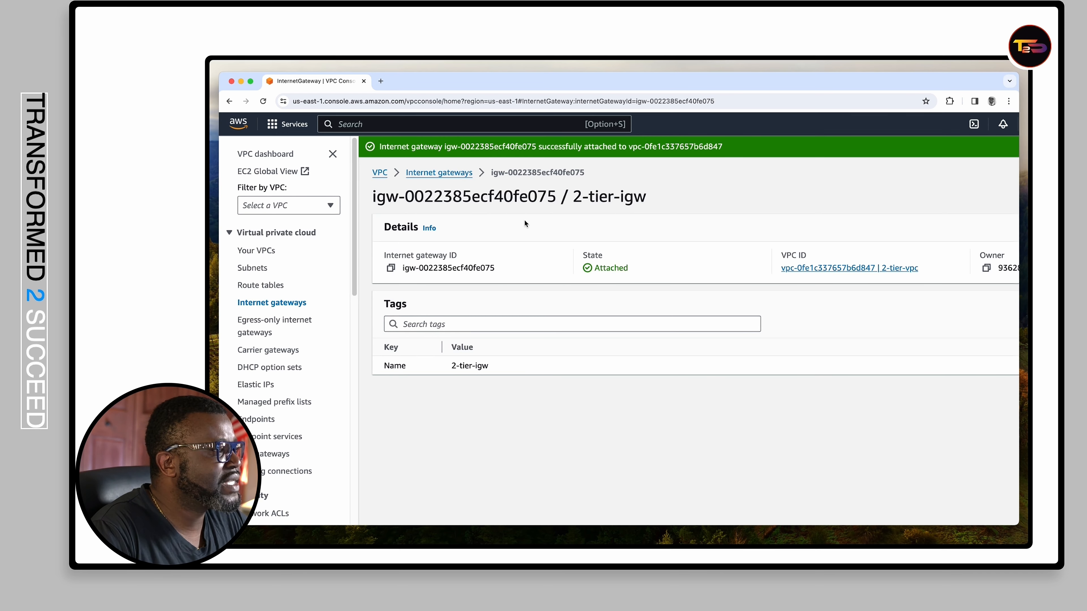
# - Switch to the VPC_Subnets_NAT_Route-Tables diagram and cross out the VPC, public subnet, private subnet and internet gateway with diagonal strokes
pyautogui.press('super+minus')
pyautogui.press('super+minus')
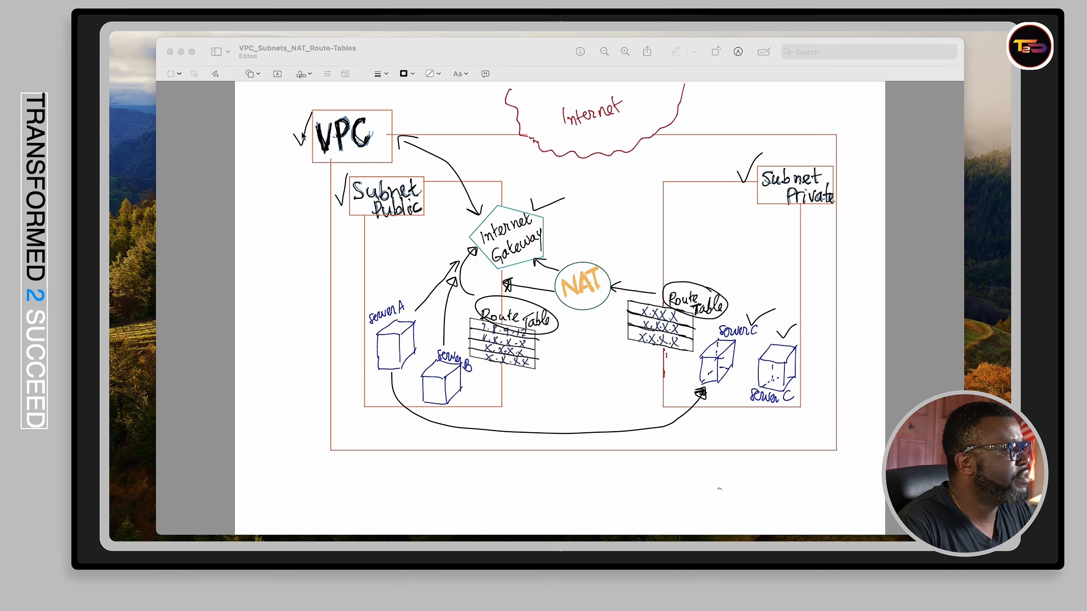
pyautogui.click(294, 140)
pyautogui.moveTo(304, 172); pyautogui.dragTo(427, 93)
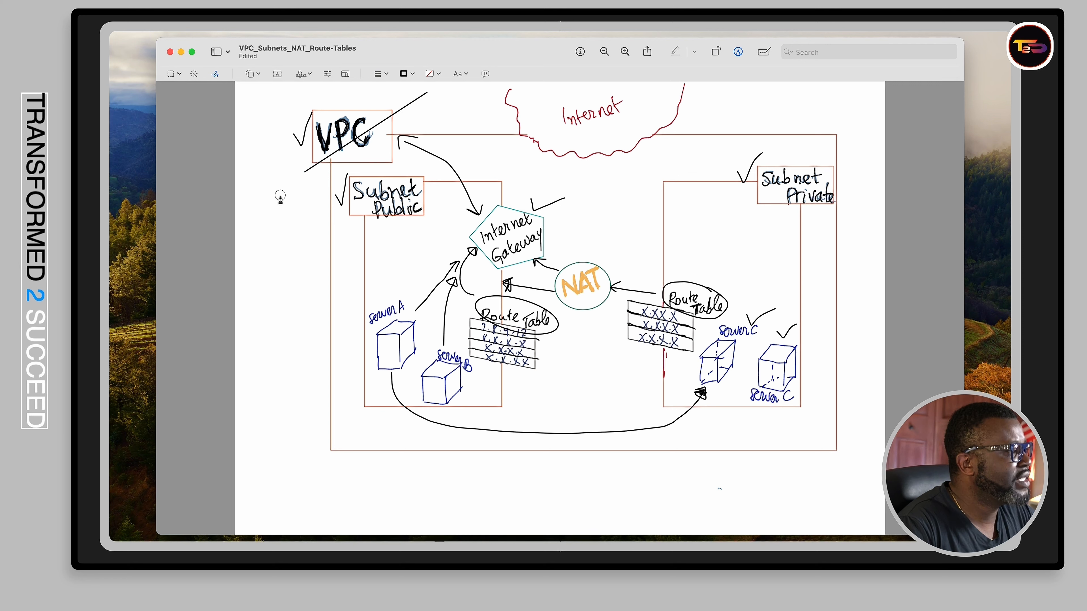
pyautogui.moveTo(343, 223); pyautogui.dragTo(425, 172)
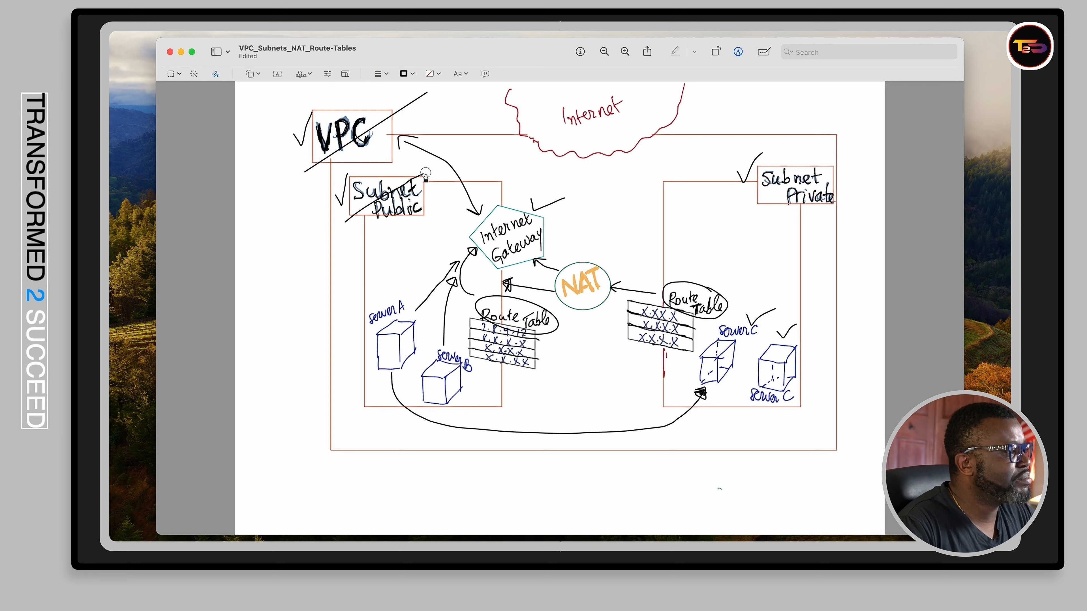
pyautogui.moveTo(760, 206); pyautogui.dragTo(812, 153)
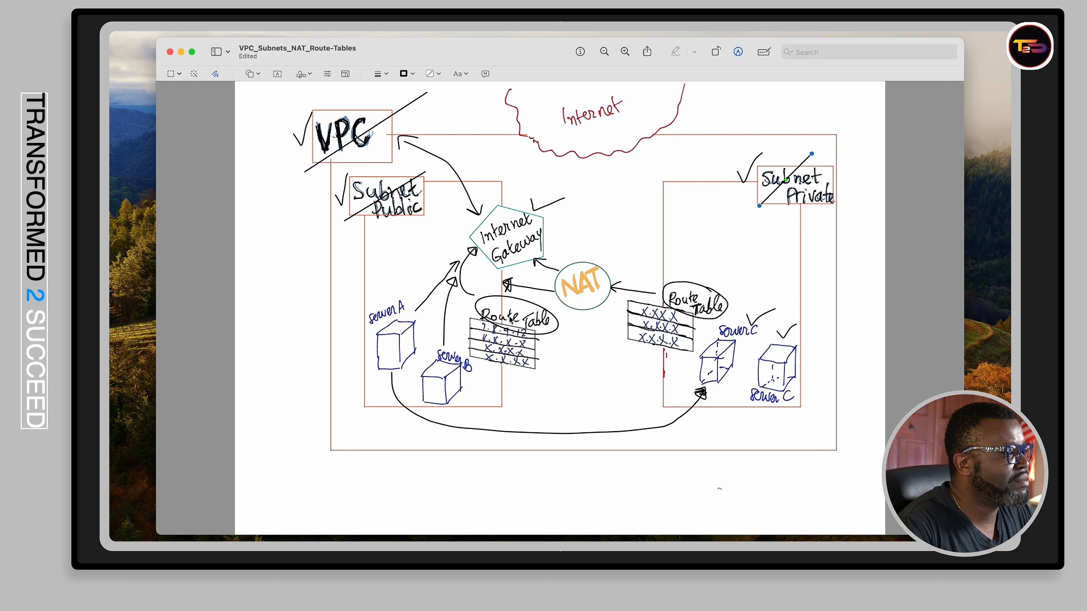
pyautogui.moveTo(479, 268); pyautogui.dragTo(548, 209)
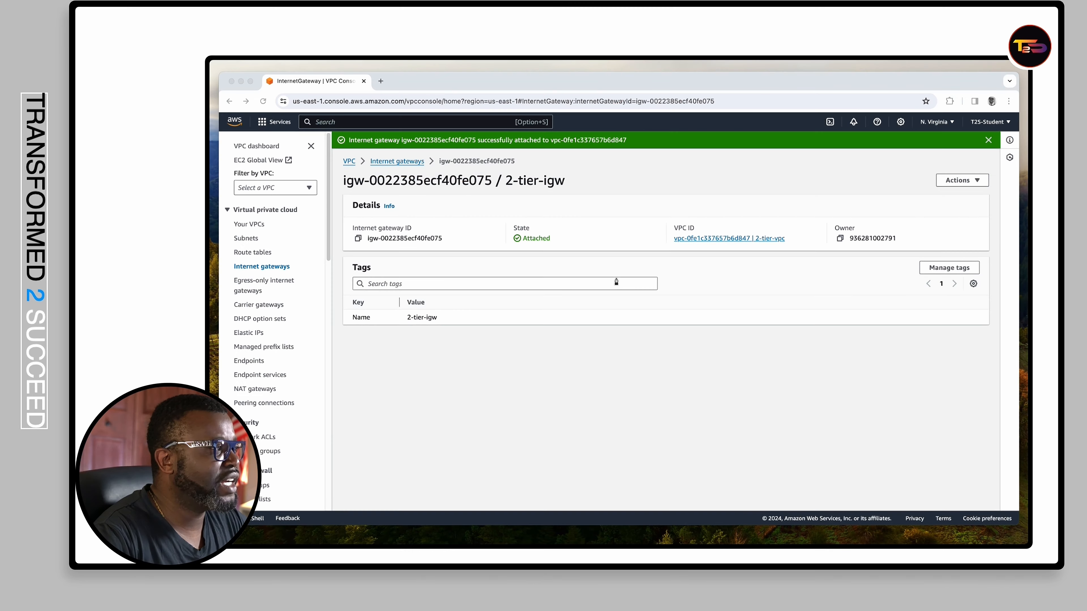
# - Switch back to the AWS console in the browser and open the VPC dashboard
pyautogui.click(485, 77)
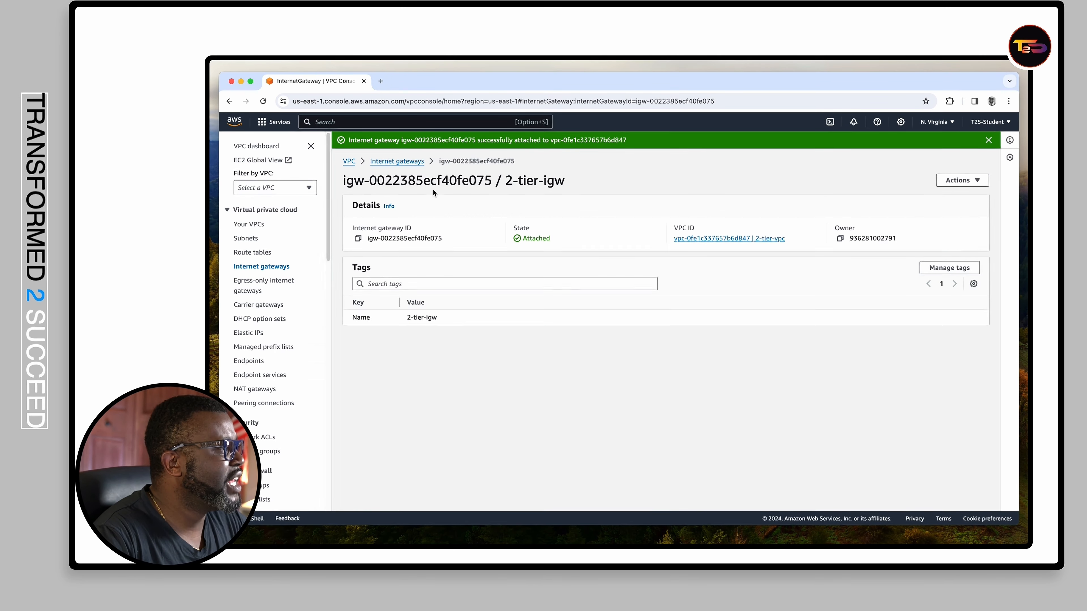
pyautogui.press('super+equal')
pyautogui.press('super+equal')
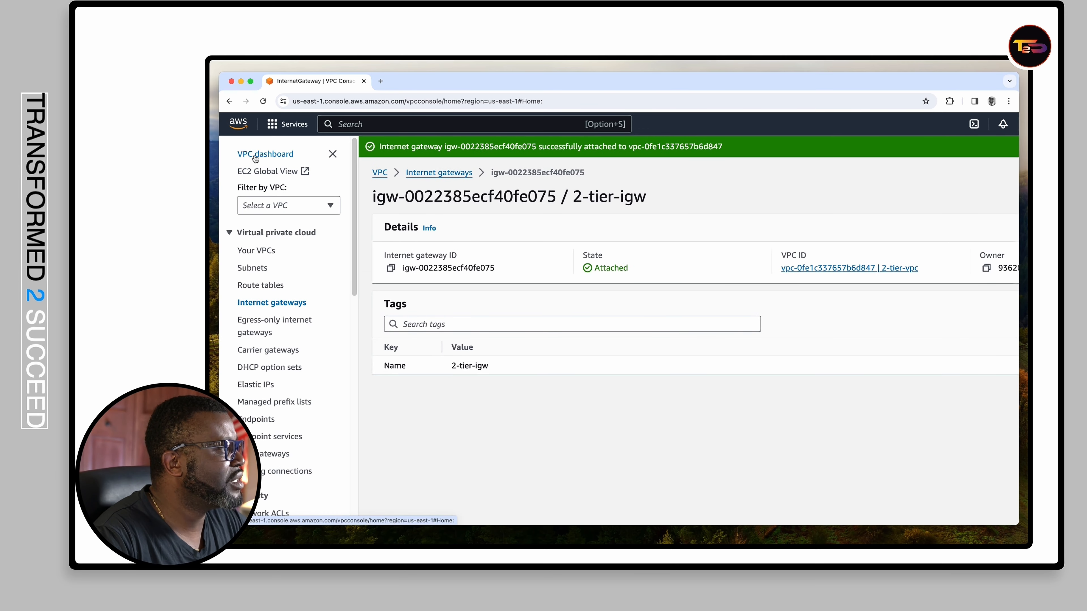
pyautogui.click(257, 155)
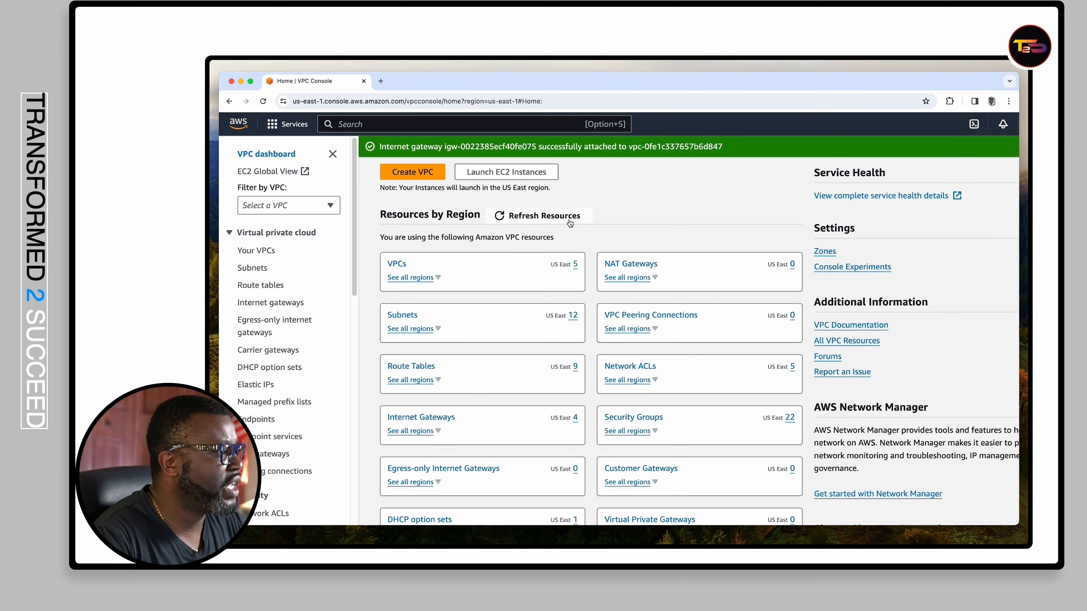
pyautogui.press('super+minus')
pyautogui.press('super+minus')
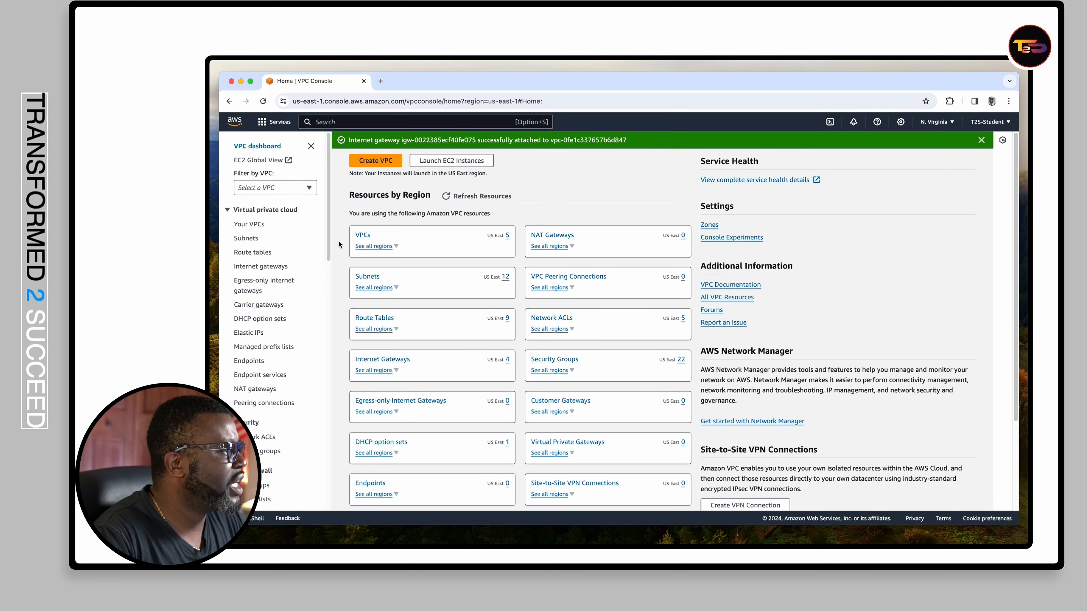
pyautogui.scroll(5, 306, 240)
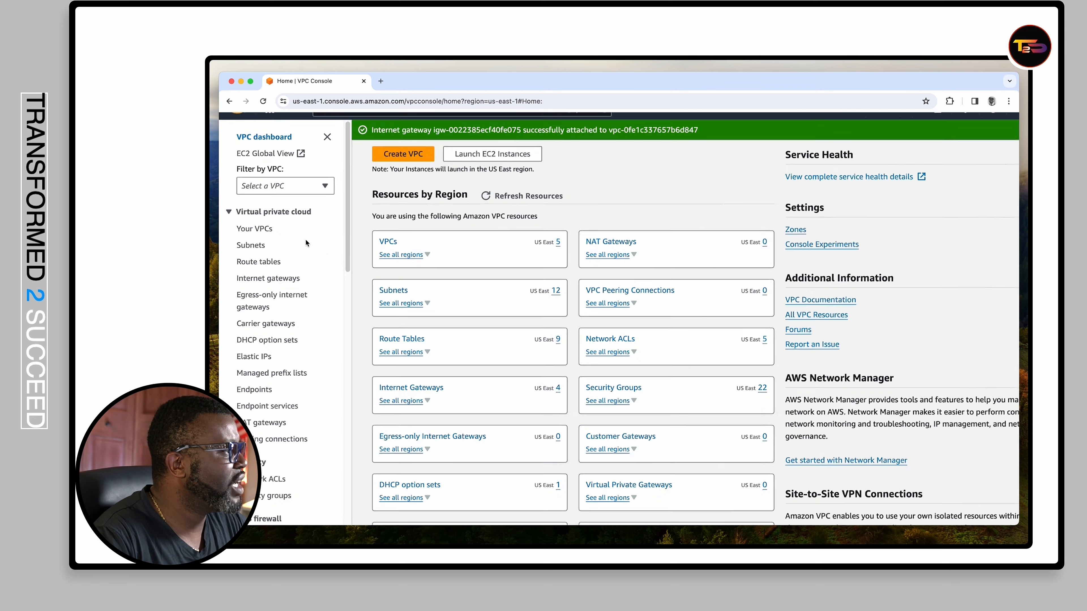
pyautogui.scroll(-4, 378, 261)
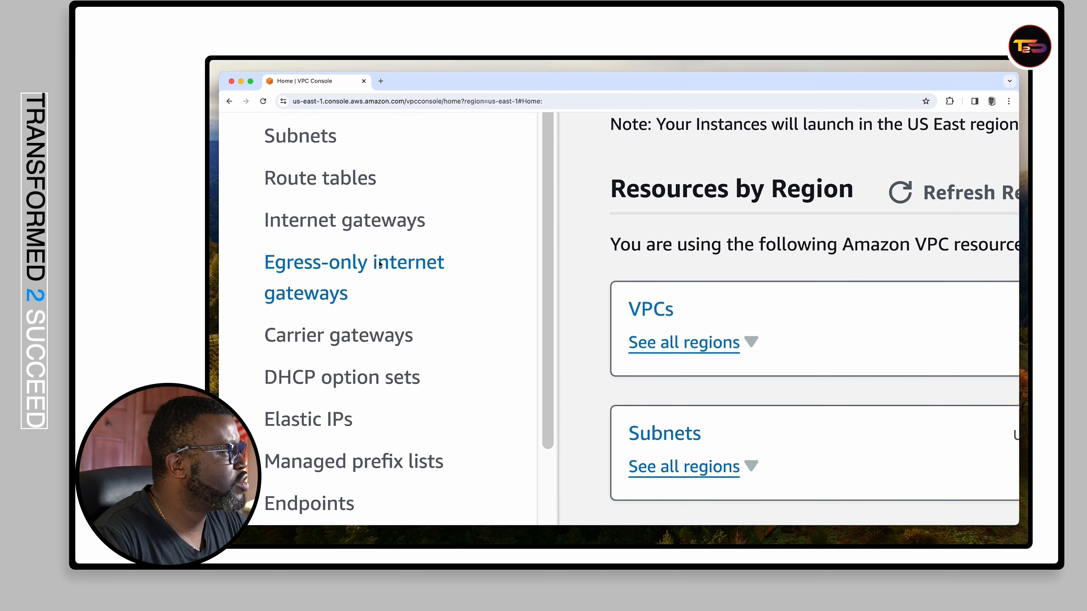
# - Start a new route table in the VPC console and name it 2-tier-public-rt
pyautogui.click(397, 190)
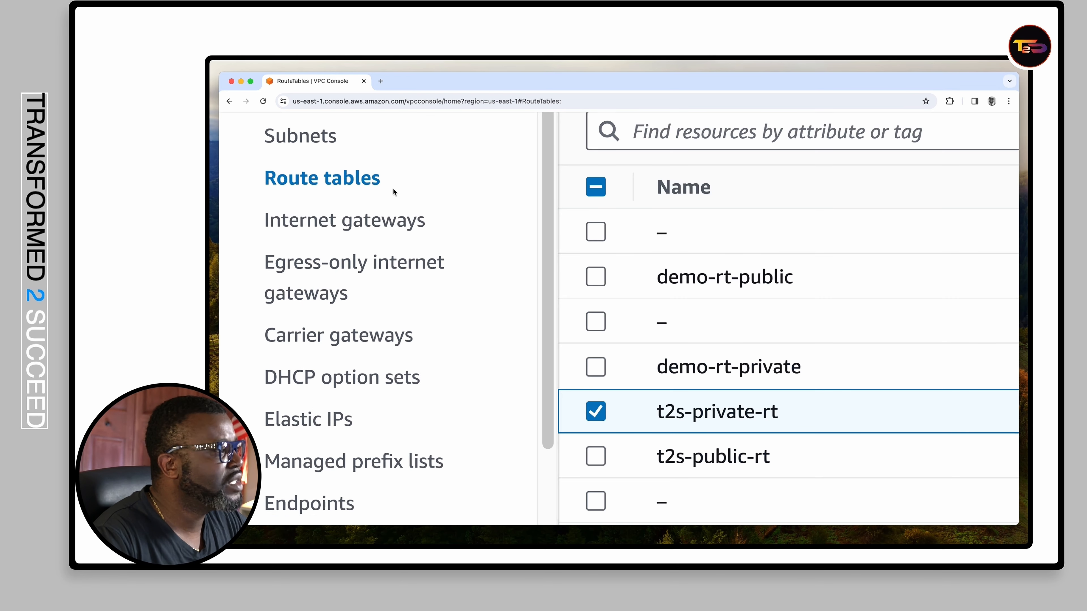
pyautogui.press('super+0')
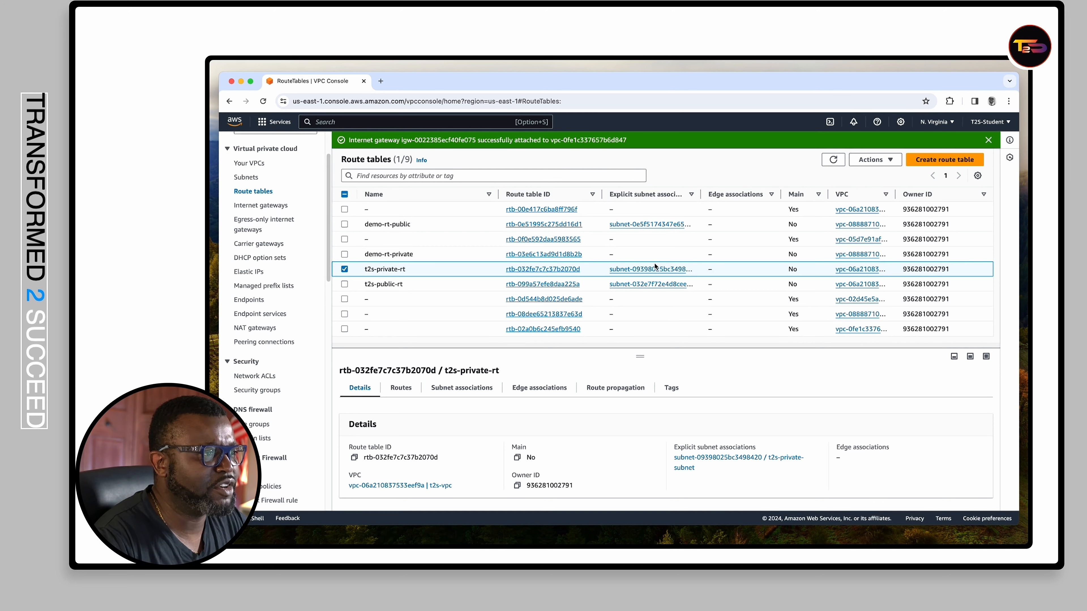
pyautogui.click(945, 160)
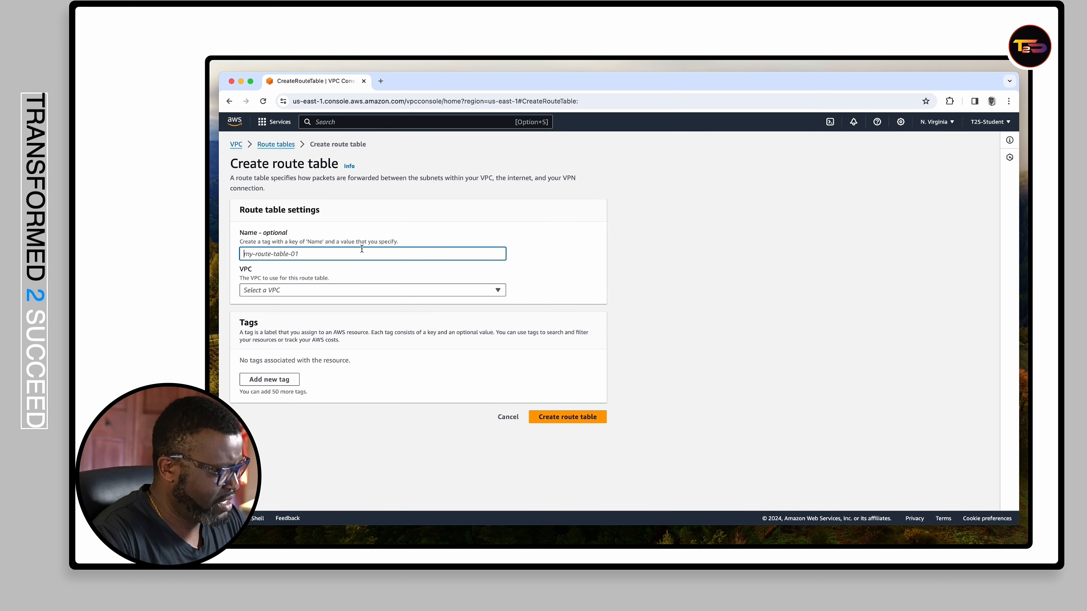
pyautogui.write('2-tier-public-sub')
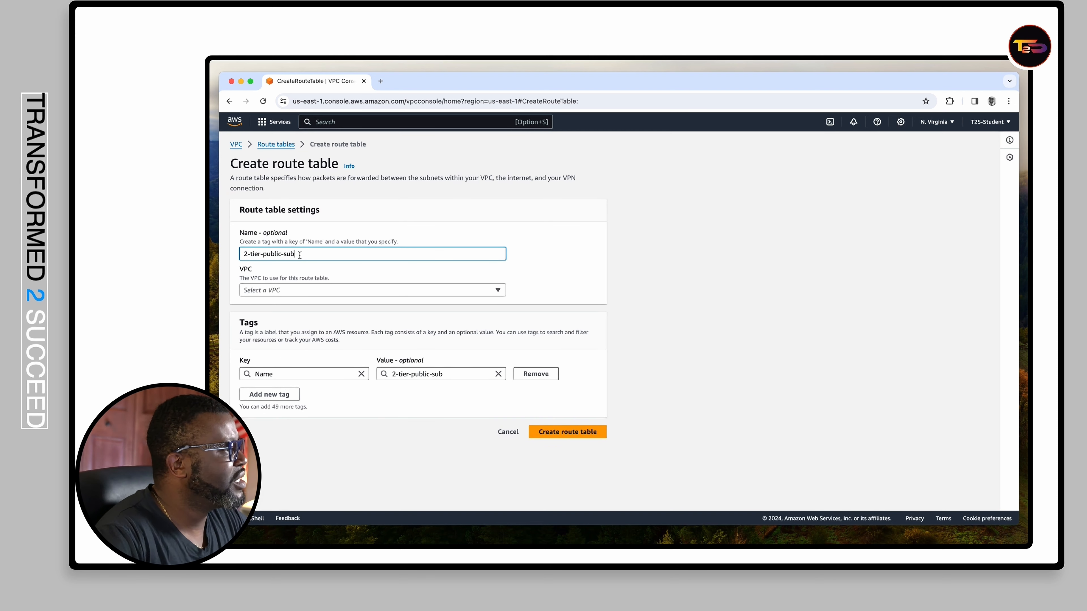
pyautogui.doubleClick(290, 254)
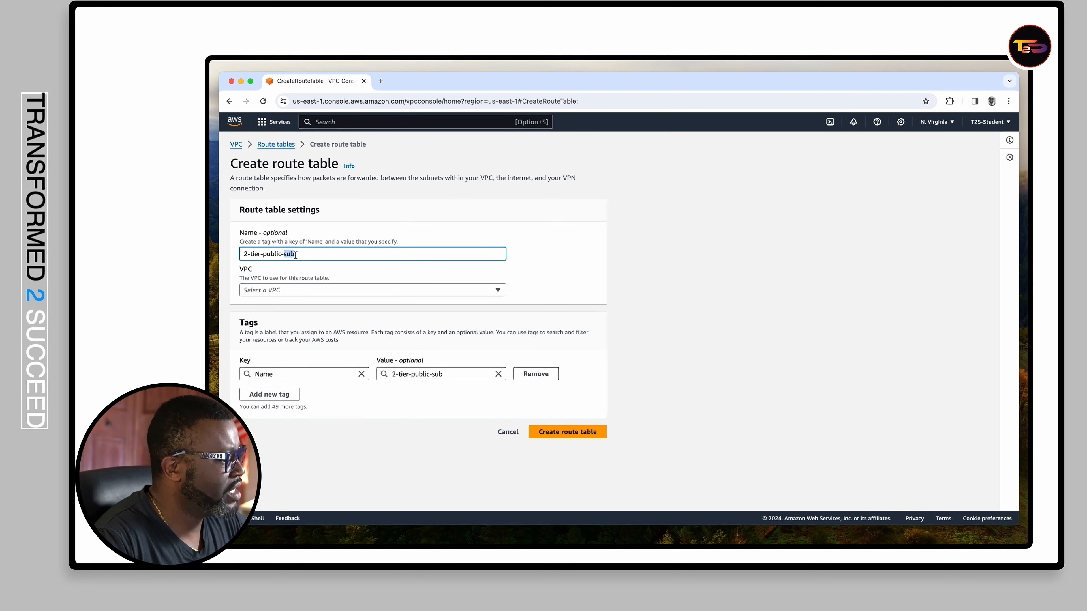
pyautogui.write('rt')
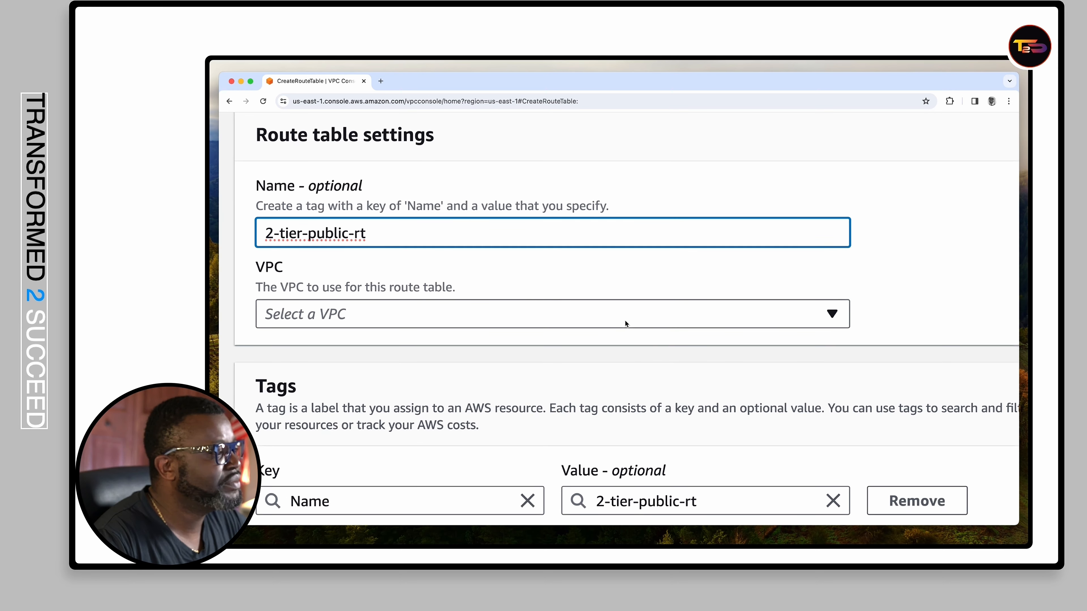
# - Assign the route table to the VPC 2-tier-vpc and create it
pyautogui.click(625, 320)
pyautogui.scroll(-3, 646, 276)
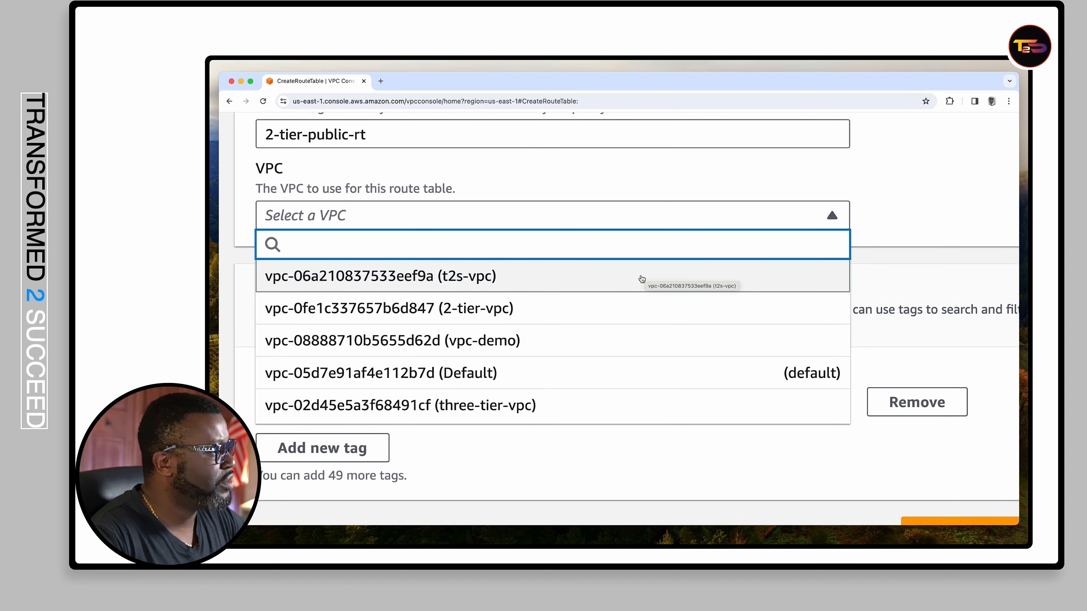
pyautogui.click(476, 311)
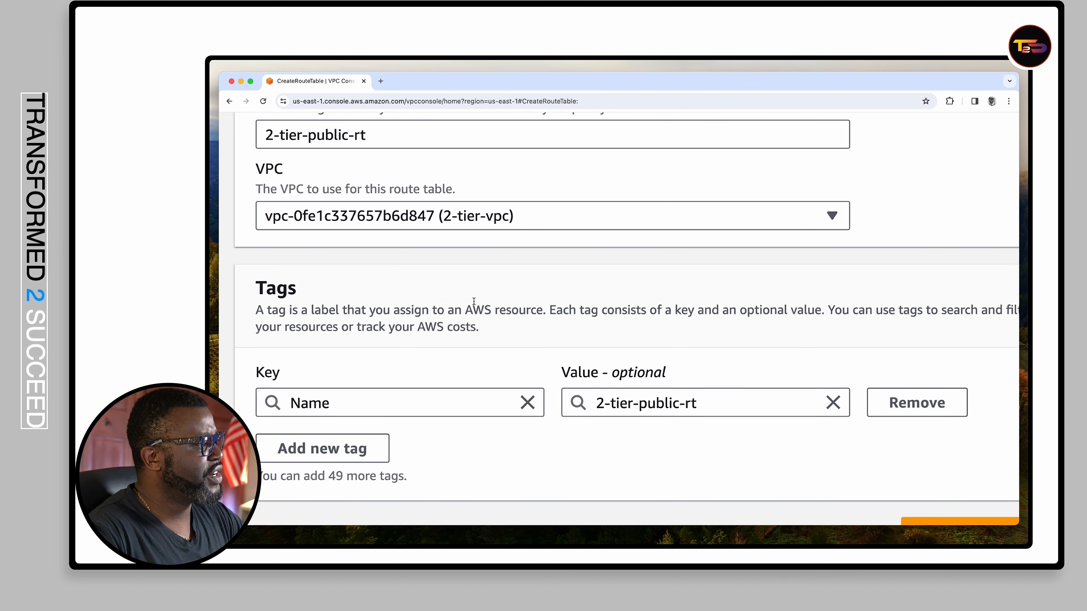
pyautogui.scroll(-5, 593, 274)
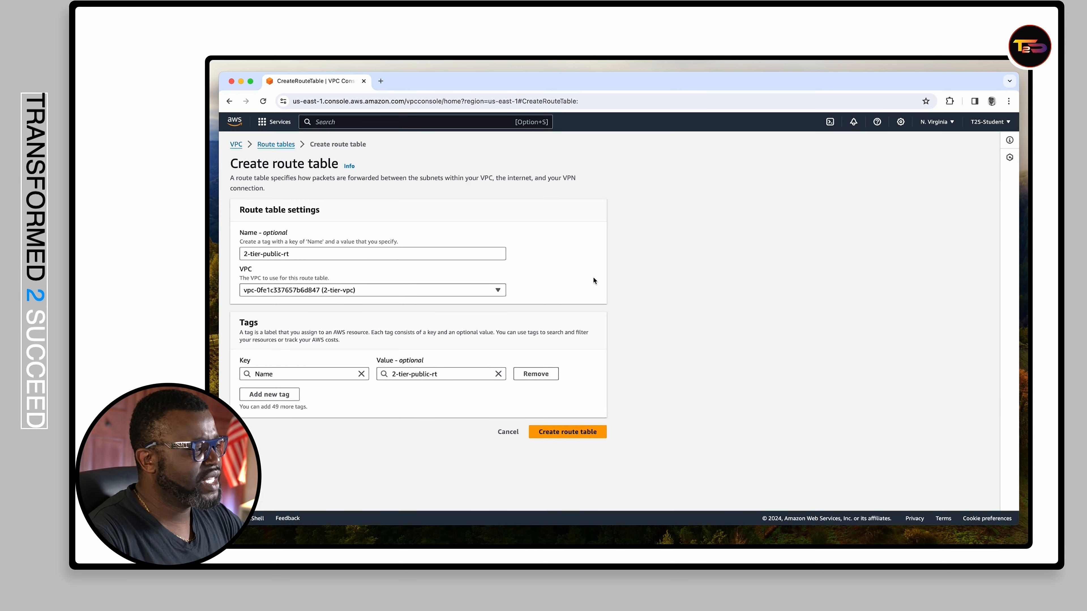
pyautogui.click(577, 435)
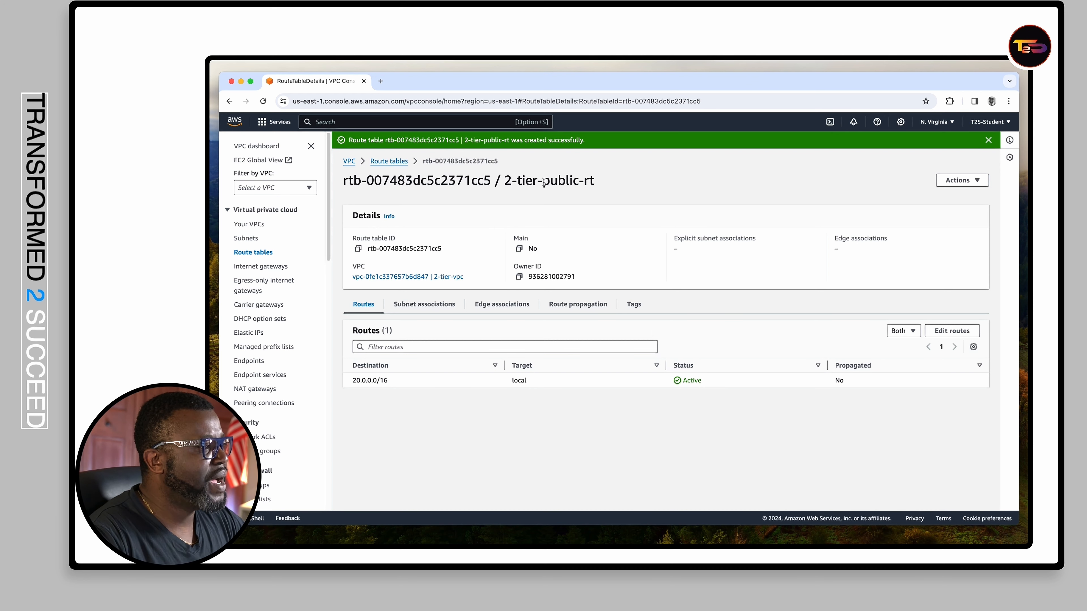
# - Examine the 2-tier-public-rt details page: its name, the available actions, and the routes, association, propagation and tag sections
pyautogui.moveTo(544, 182); pyautogui.dragTo(584, 181)
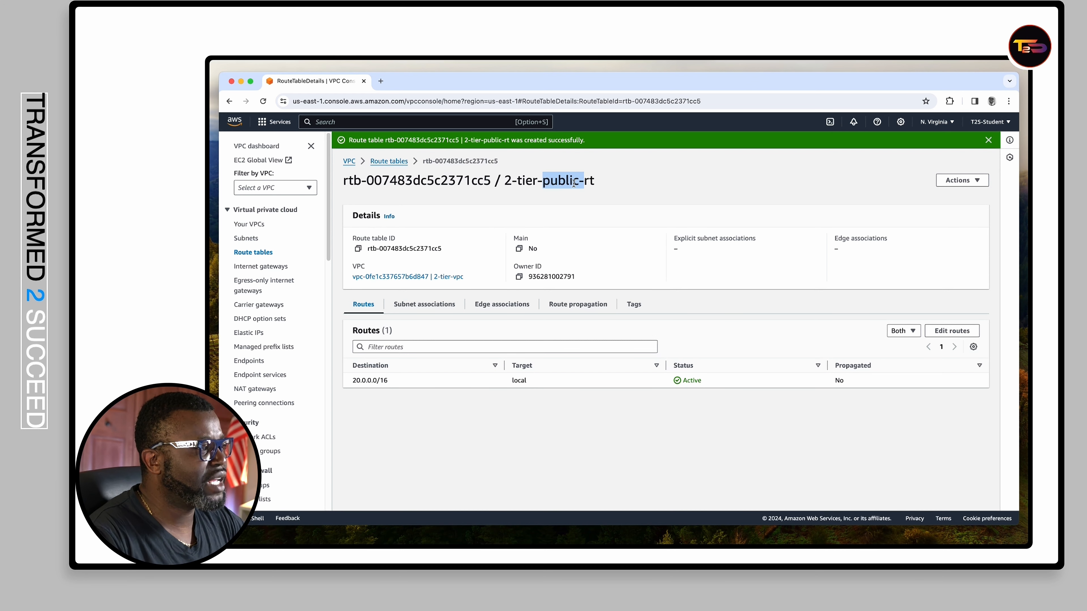
pyautogui.click(578, 183)
pyautogui.moveTo(578, 182); pyautogui.dragTo(544, 181)
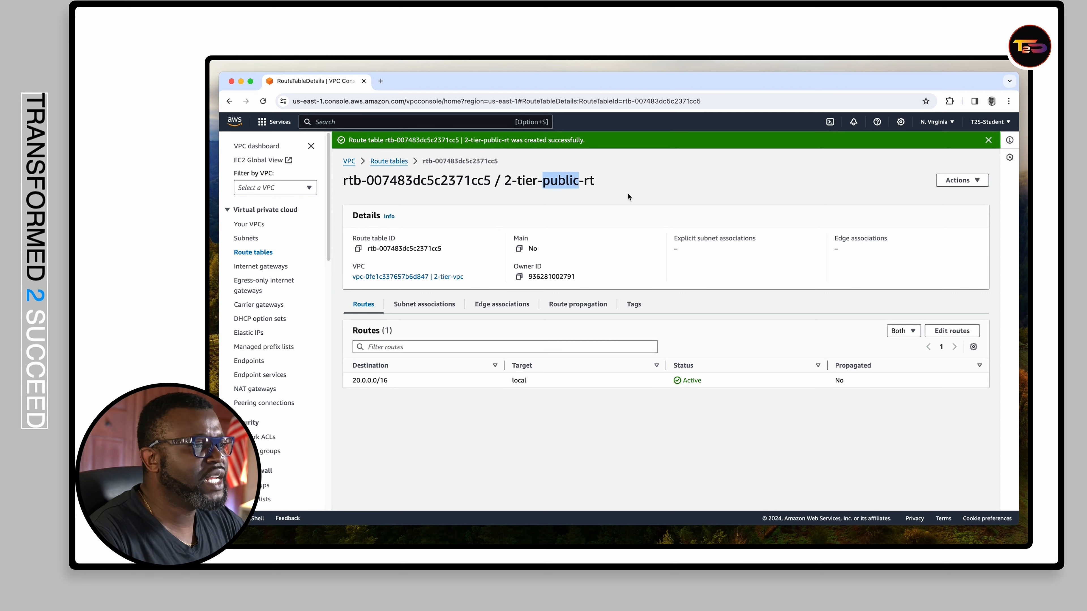
pyautogui.click(697, 194)
pyautogui.click(968, 184)
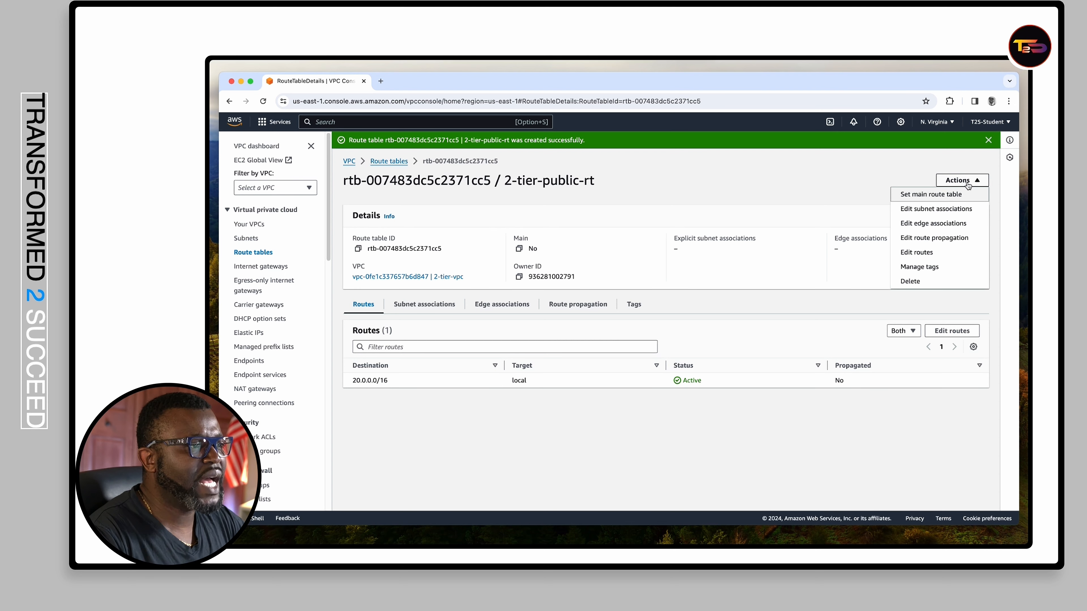
pyautogui.click(810, 171)
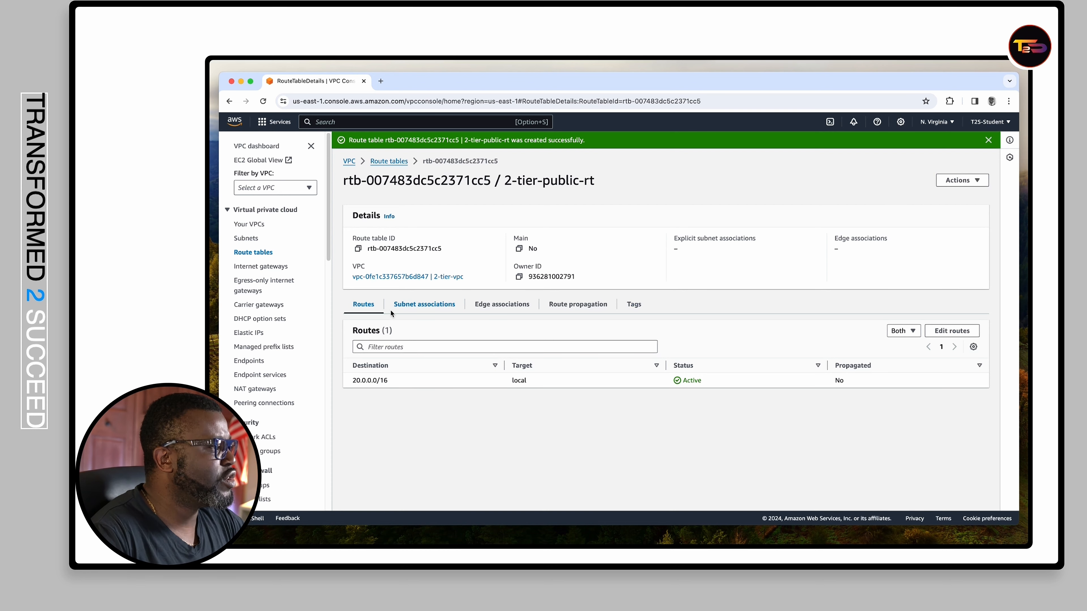
pyautogui.scroll(5, 420, 311)
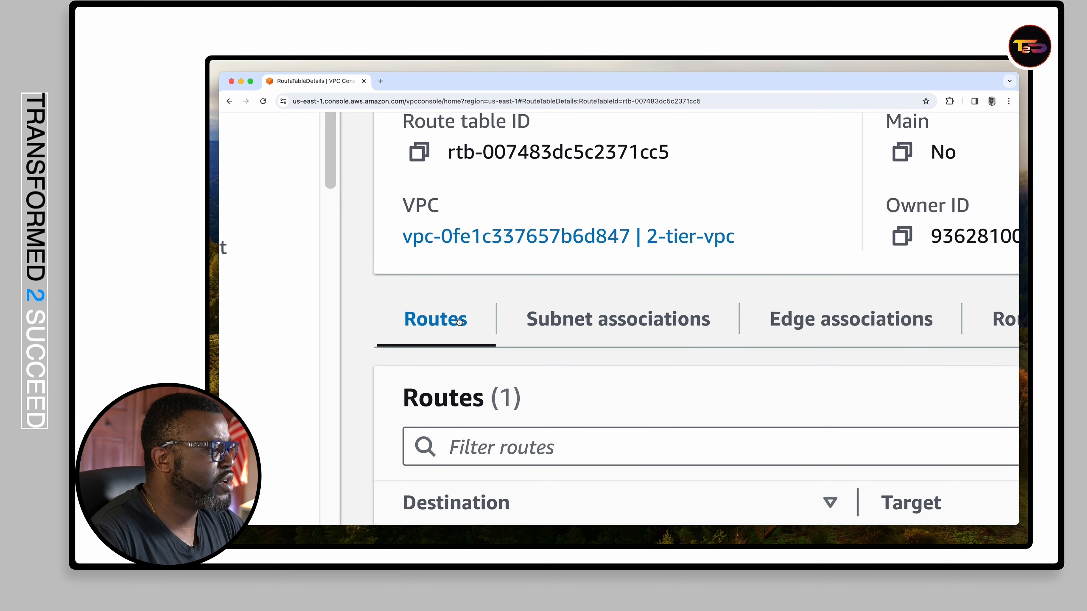
pyautogui.scroll(-3, 458, 321)
pyautogui.hscroll(1, 459, 321)
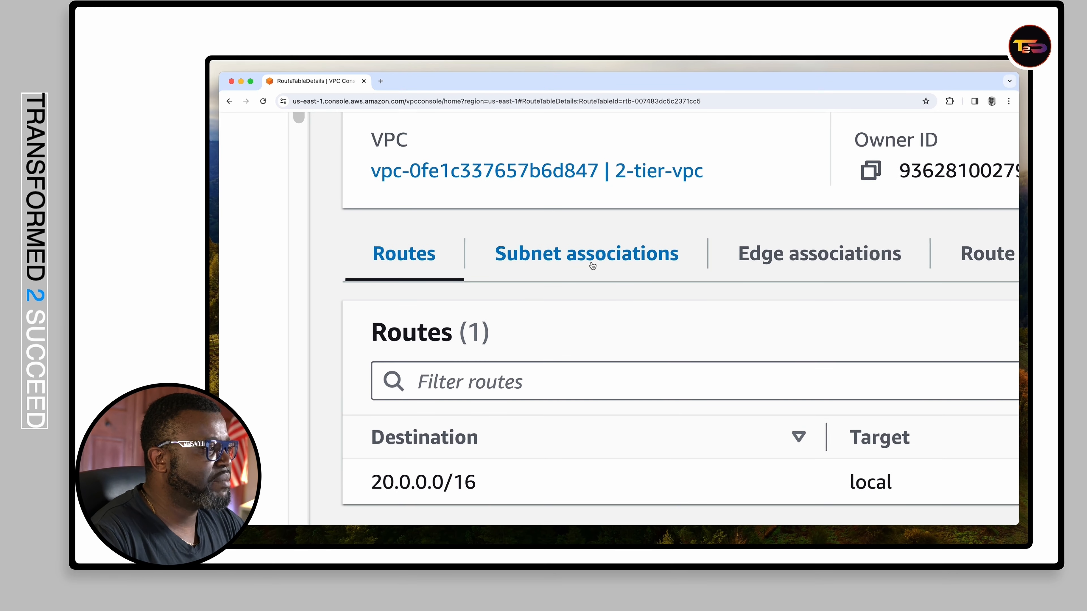
pyautogui.hscroll(4, 590, 268)
pyautogui.hscroll(2, 650, 264)
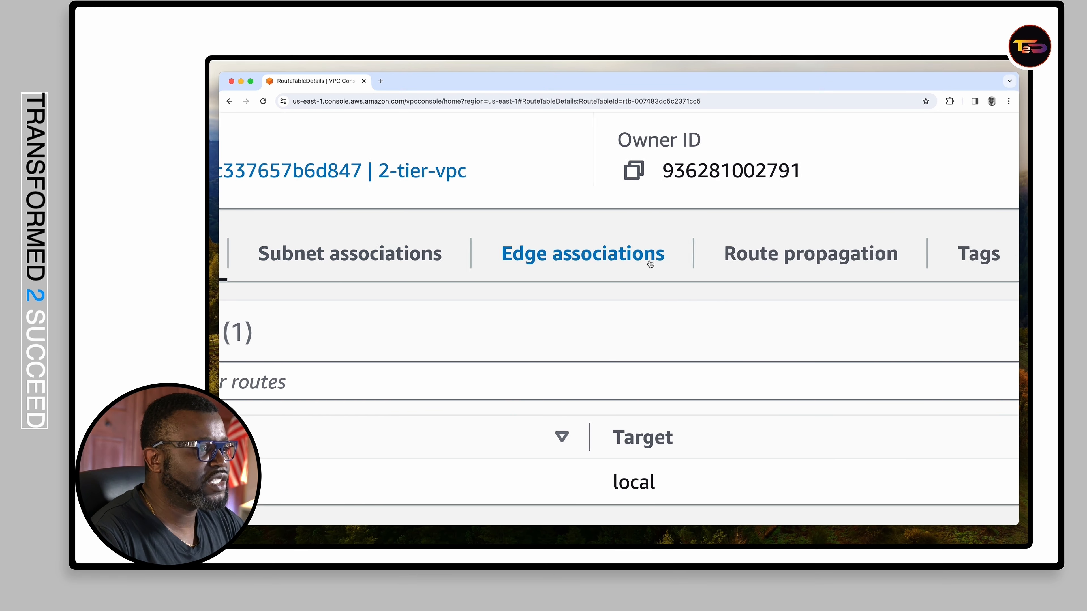
pyautogui.hscroll(1, 650, 264)
pyautogui.hscroll(-6, 619, 272)
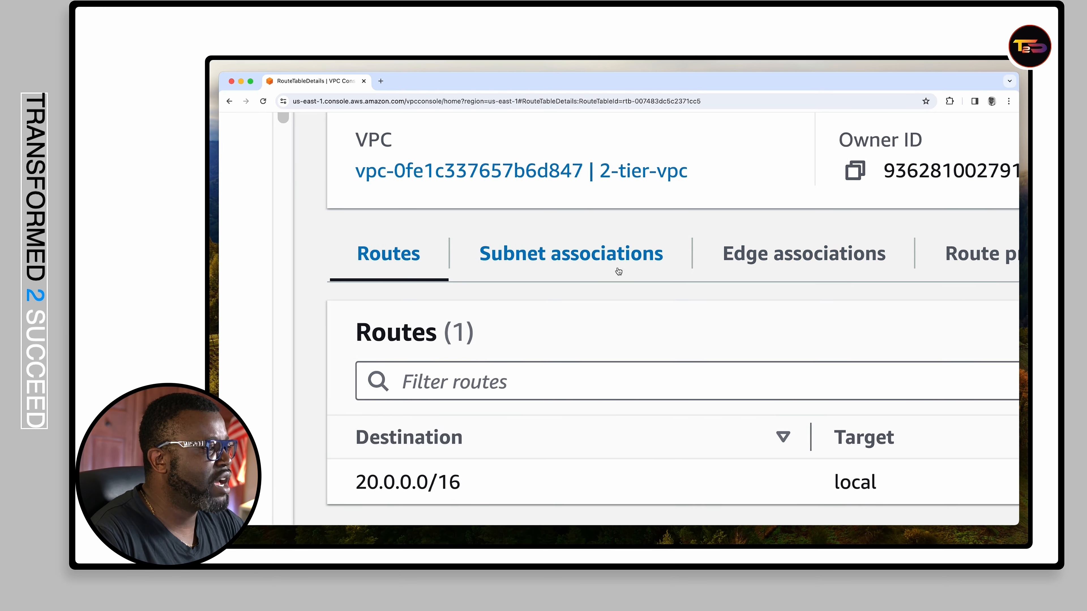
# - Associate the subnet 2-tier-public-sub with the route table 2-tier-public-rt and save the association
pyautogui.click(585, 262)
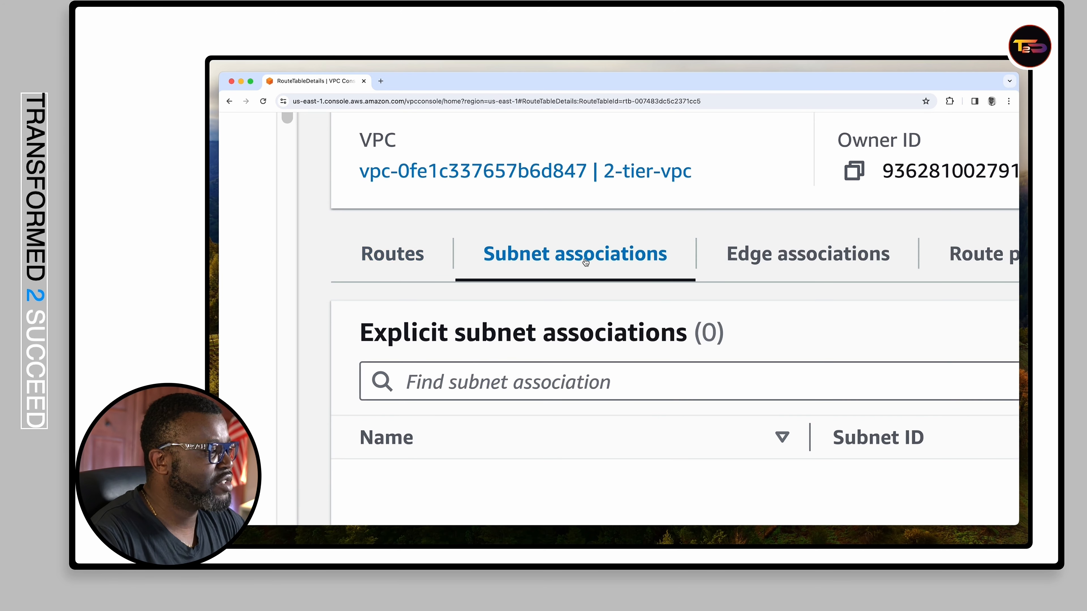
pyautogui.scroll(-2, 586, 262)
pyautogui.scroll(-5, 585, 262)
pyautogui.scroll(-1, 654, 291)
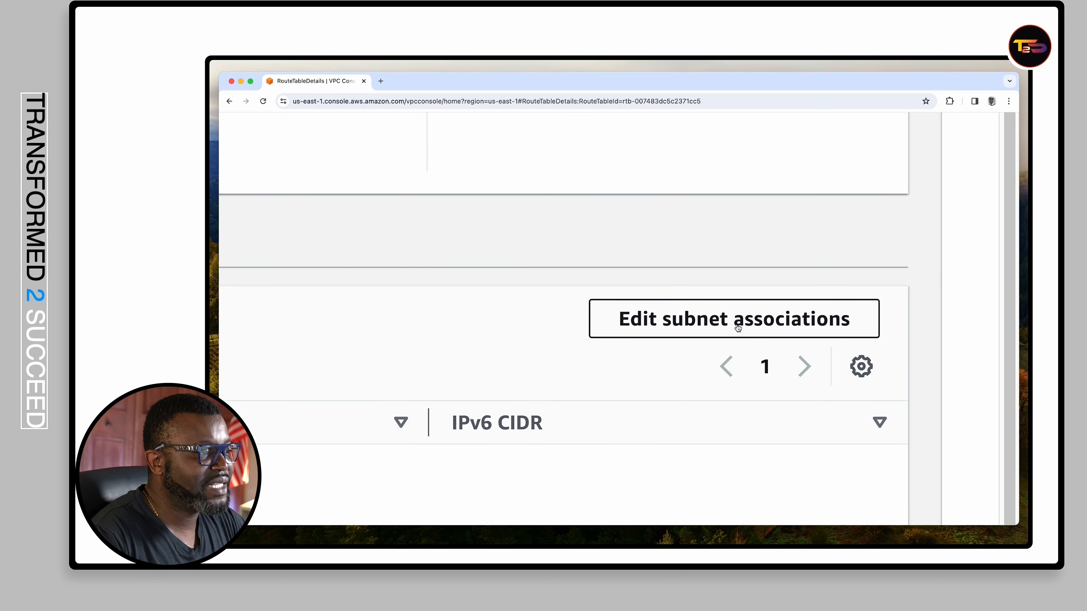
pyautogui.click(738, 327)
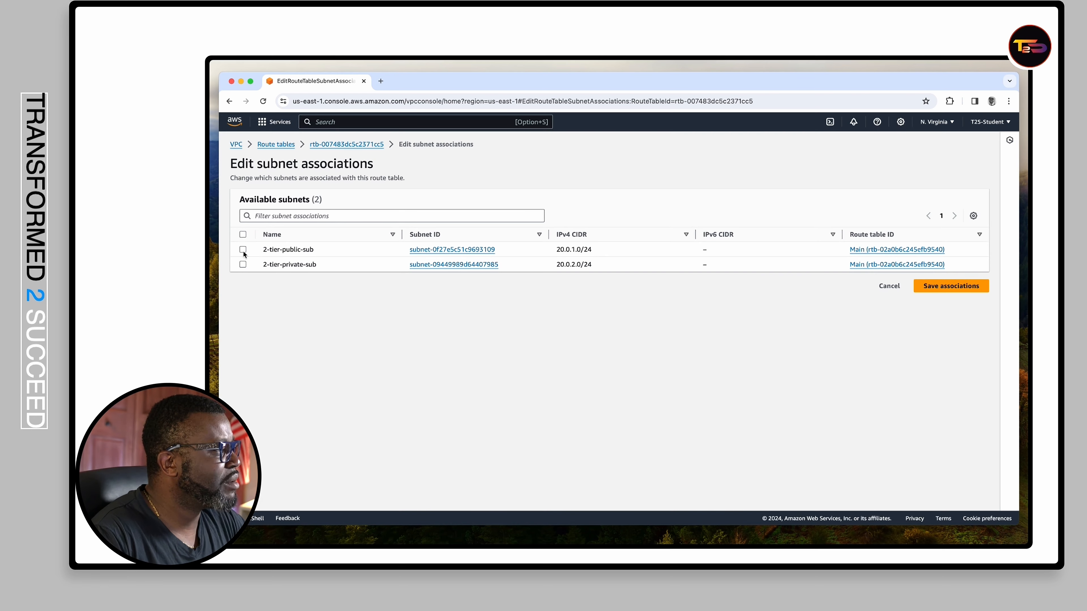
pyautogui.click(243, 250)
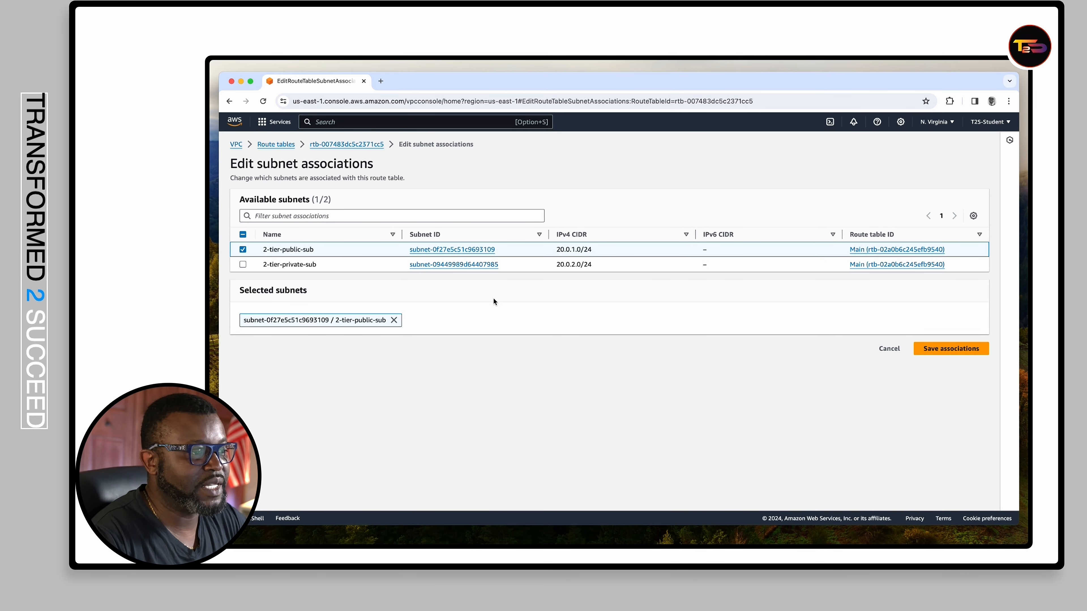
pyautogui.click(950, 349)
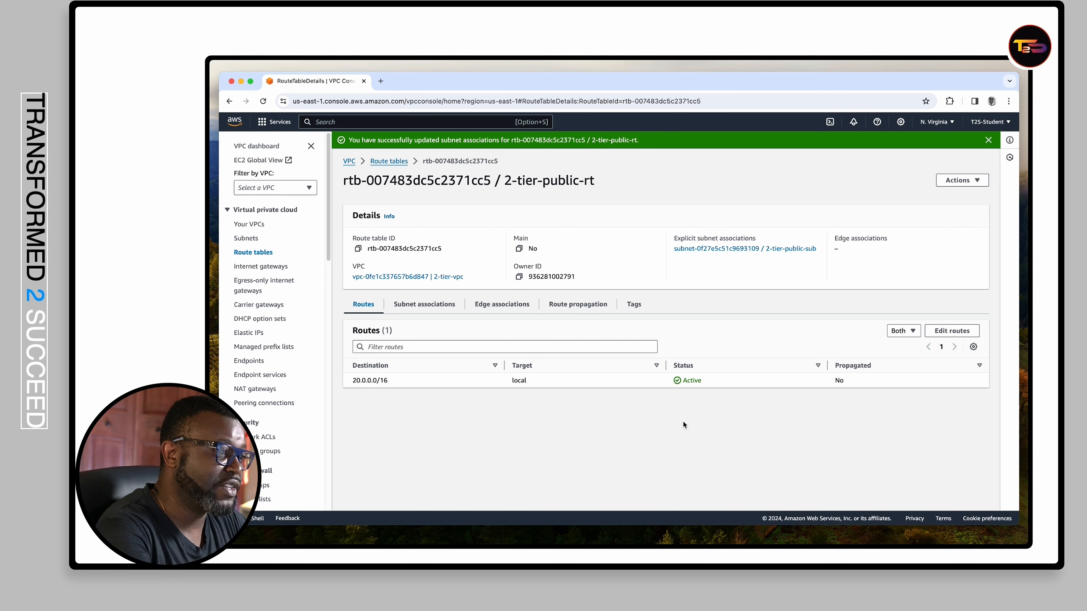
# - Add a route with destination 0.0.0.0/0 to the routes of 2-tier-public-rt
pyautogui.scroll(3, 926, 320)
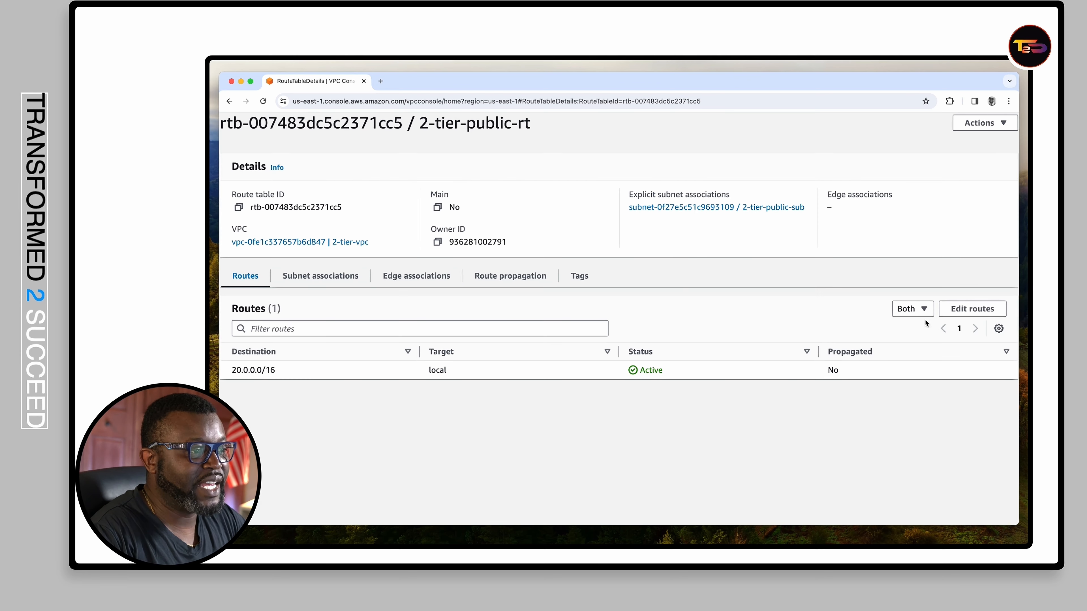
pyautogui.click(929, 312)
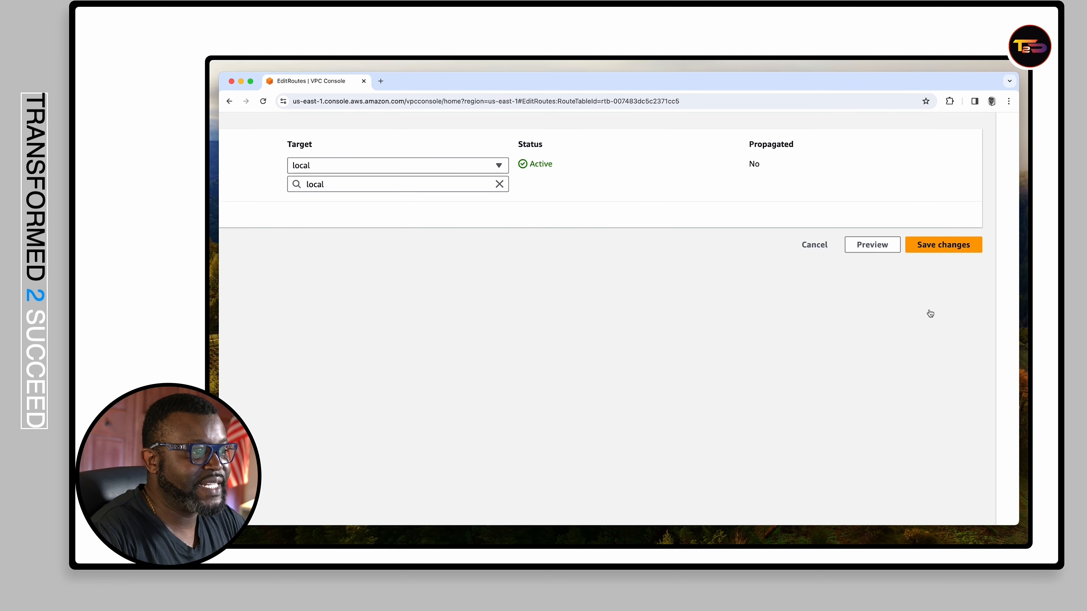
pyautogui.scroll(-3, 764, 302)
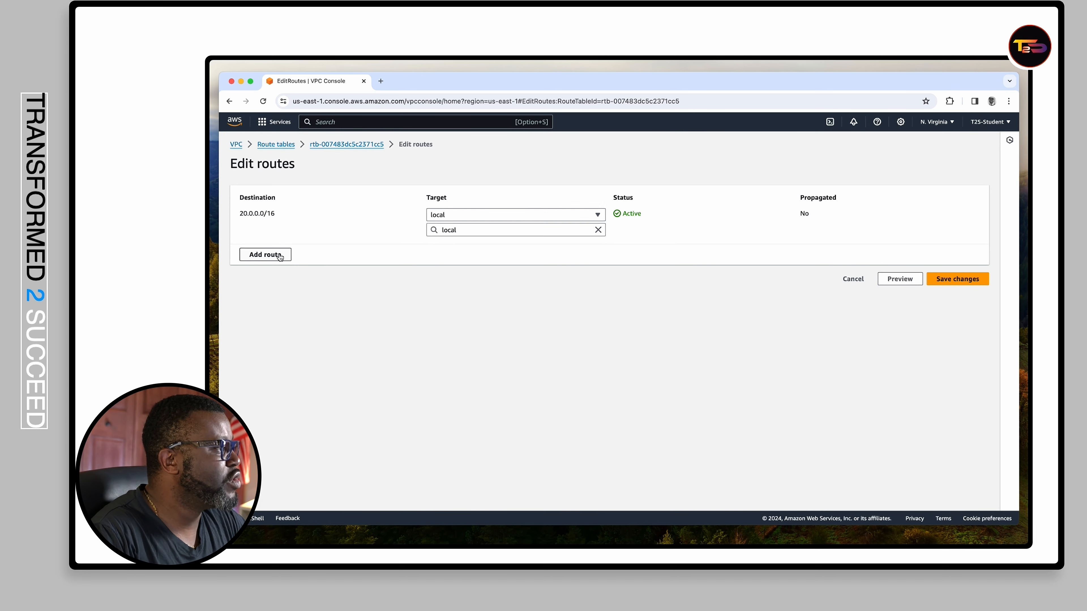
pyautogui.scroll(3, 280, 257)
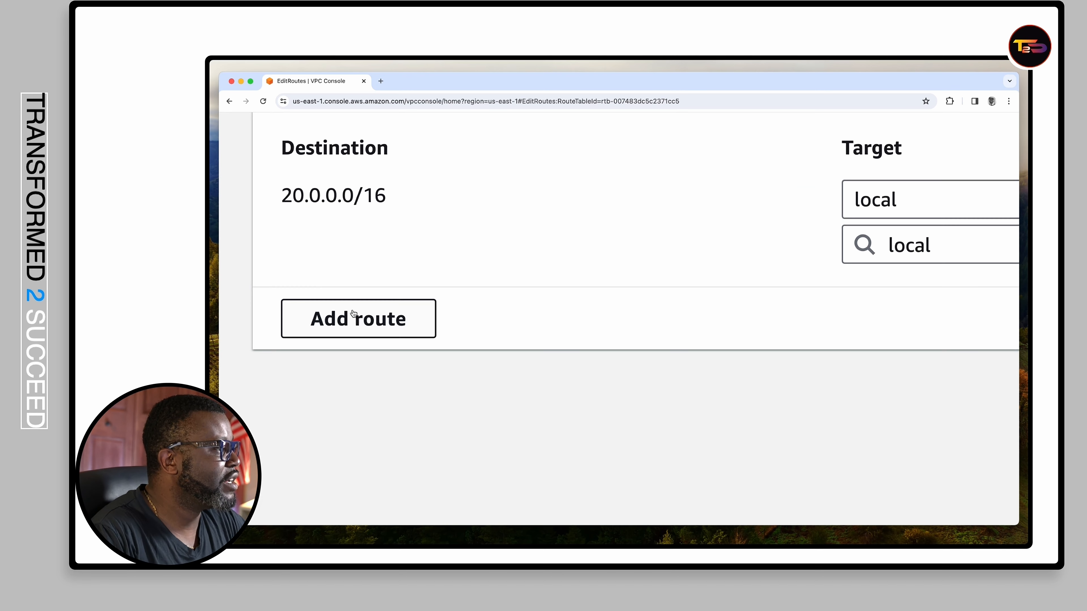
pyautogui.click(369, 321)
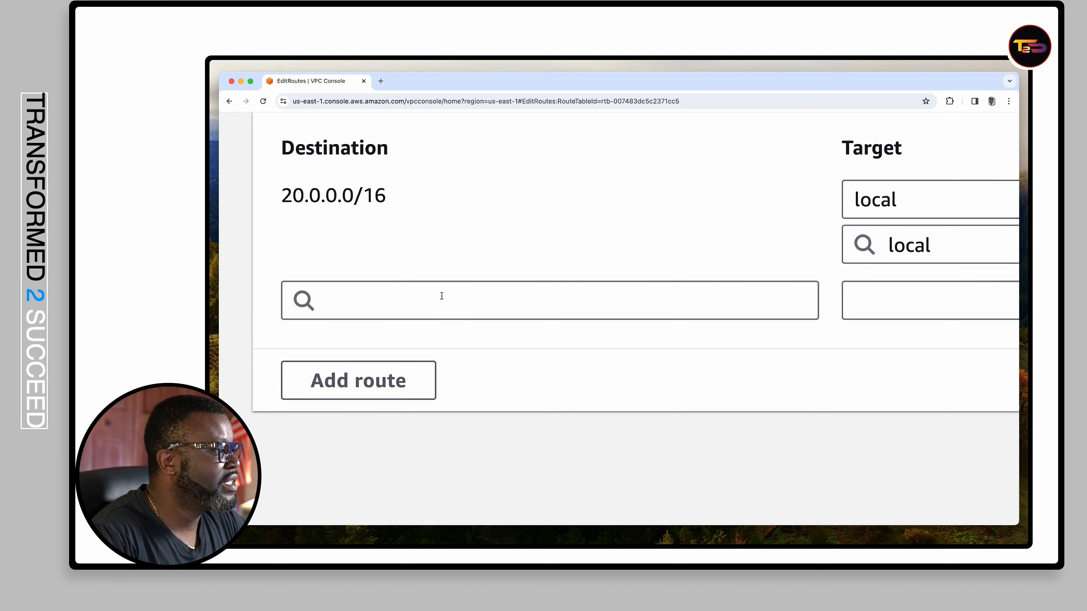
pyautogui.scroll(-5, 441, 296)
pyautogui.click(372, 254)
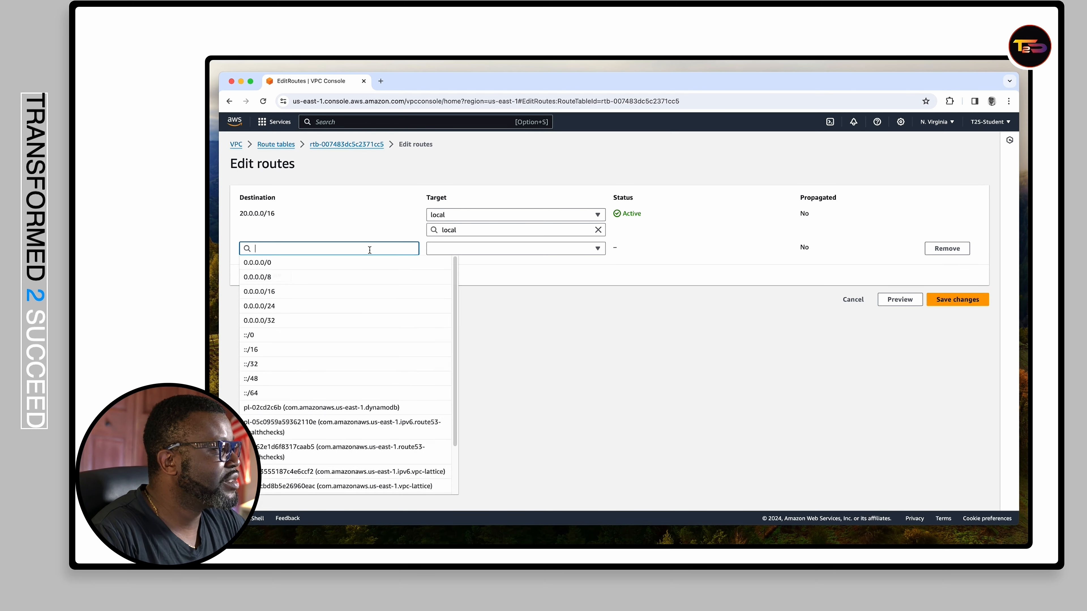
pyautogui.click(298, 266)
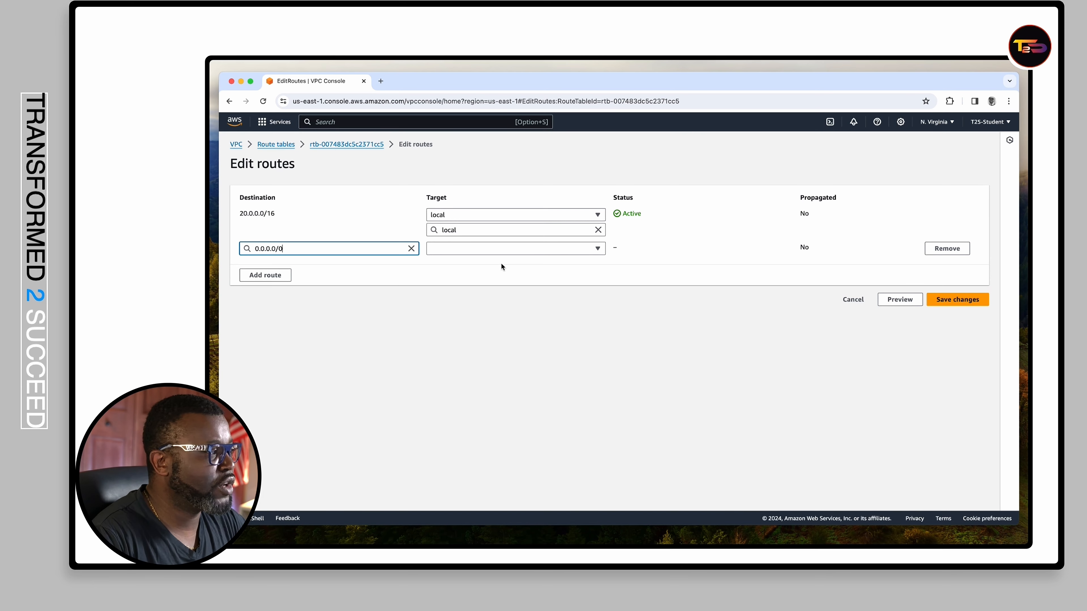
# - Set the 0.0.0.0/0 route's target to the internet gateway 2-tier-igw
pyautogui.click(511, 251)
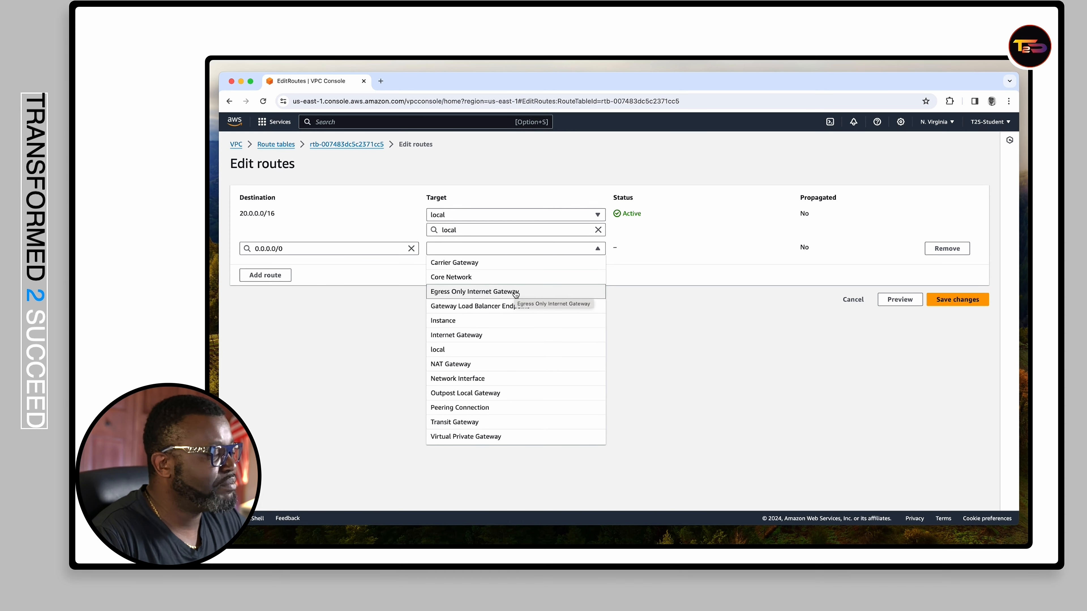
pyautogui.click(478, 336)
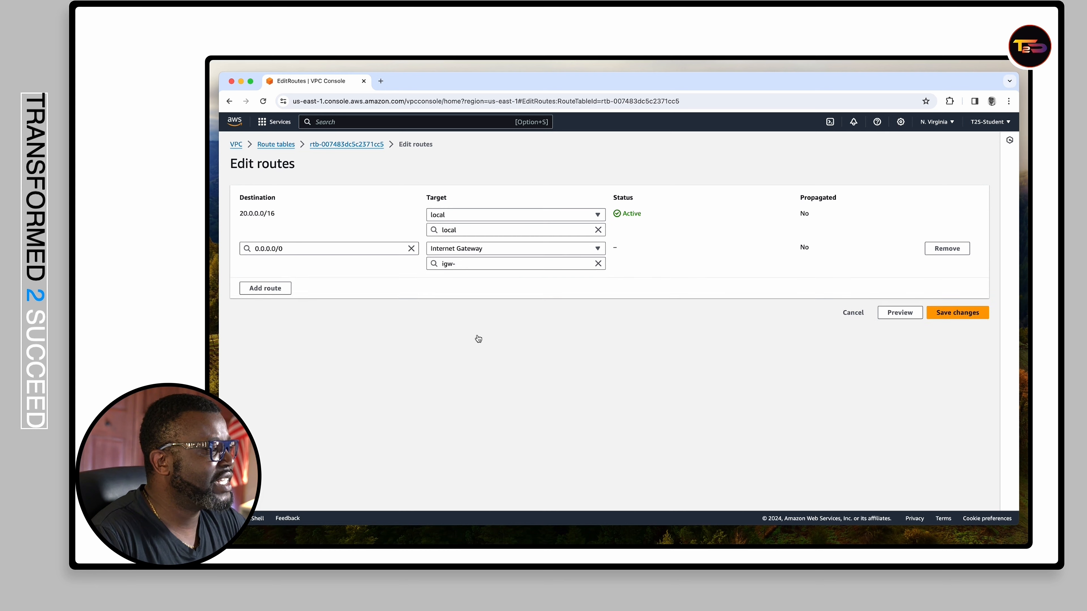
pyautogui.click(526, 263)
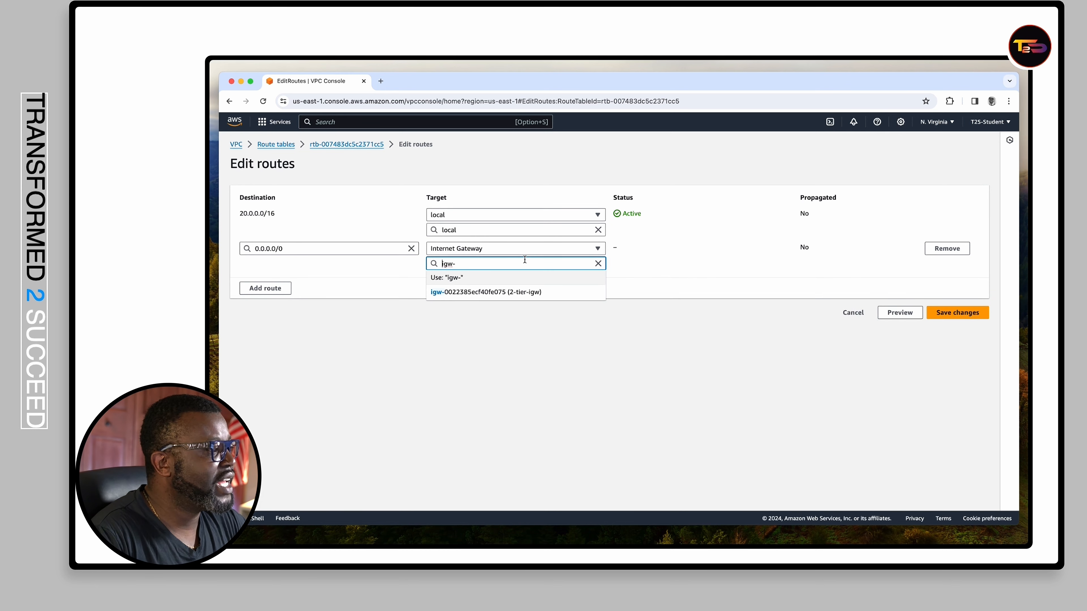
pyautogui.click(506, 295)
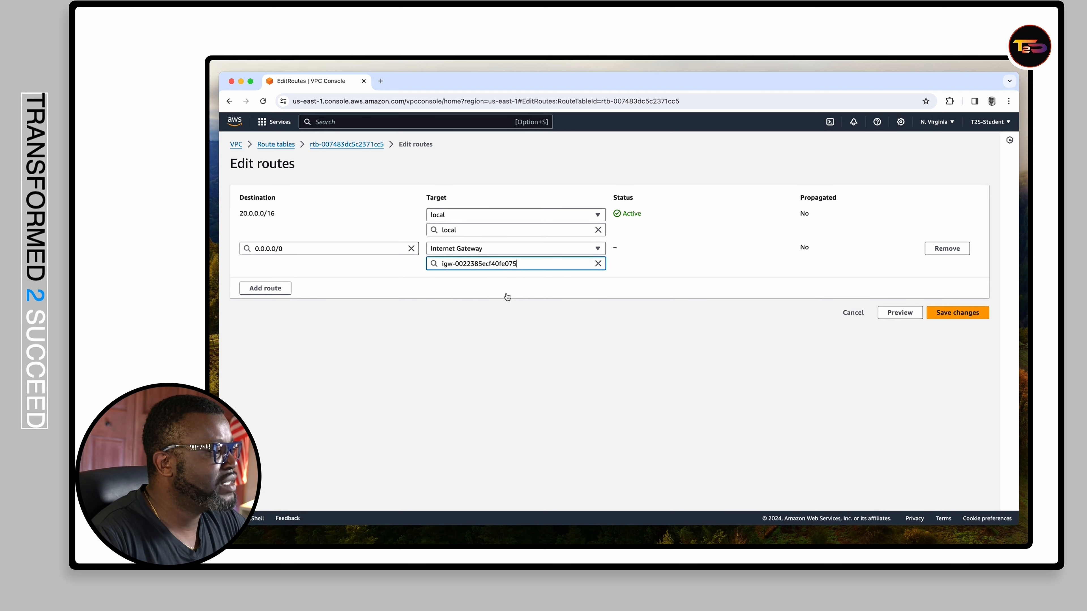
pyautogui.click(678, 274)
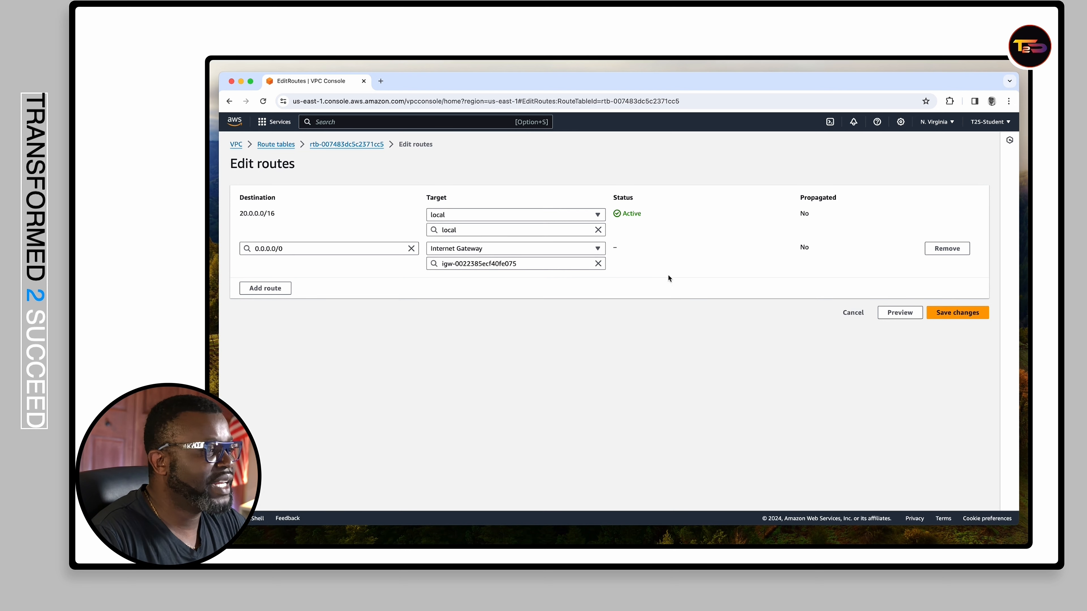
# - Save the edited routes of the 2-tier-public-rt route table
pyautogui.scroll(2, 789, 324)
pyautogui.hscroll(4, 789, 325)
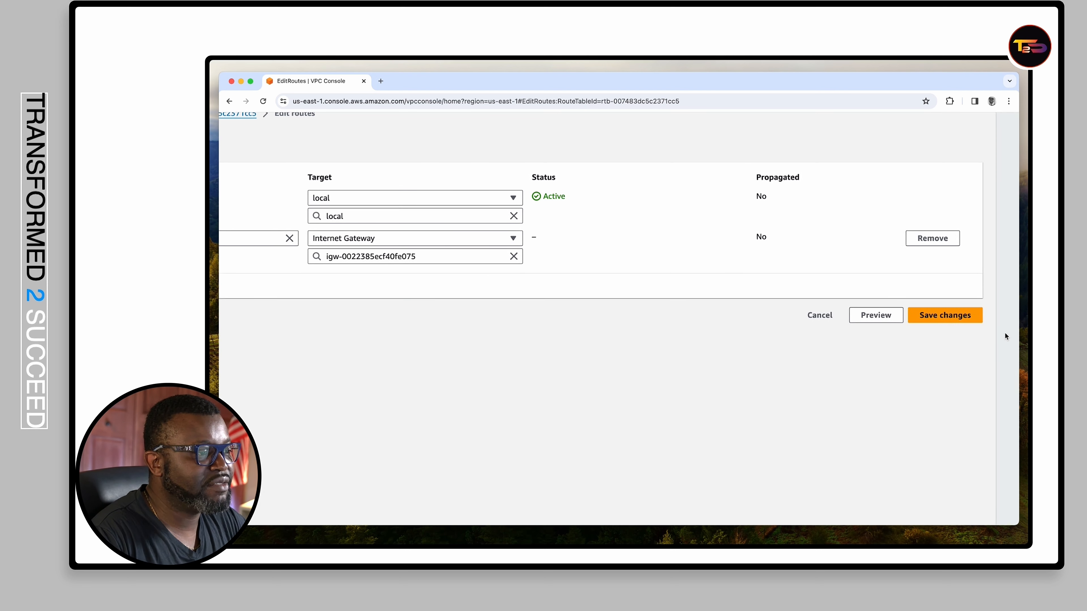
pyautogui.click(957, 316)
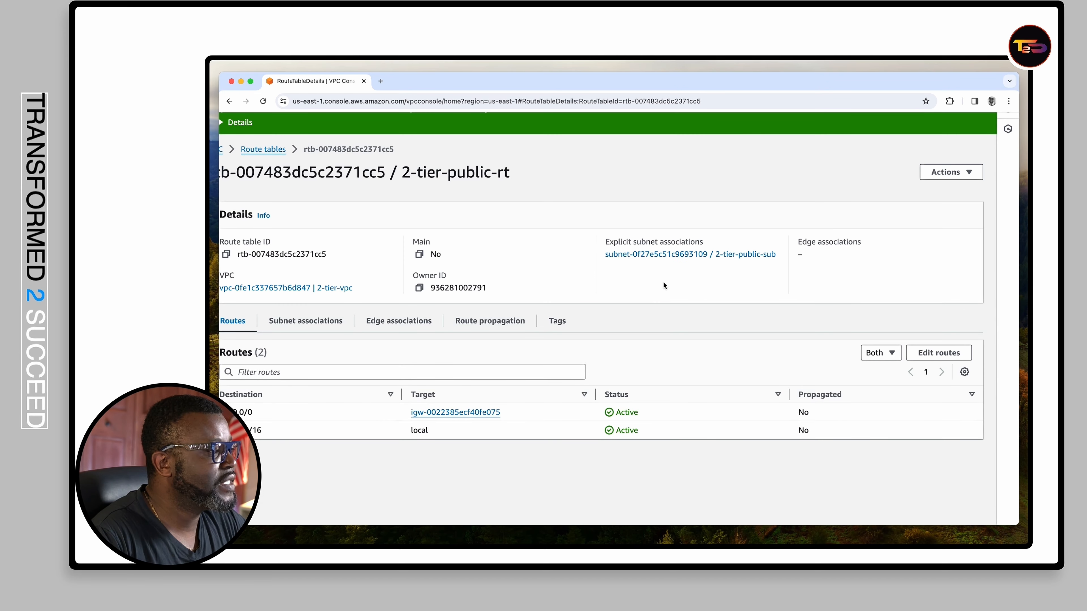
# - Examine the destination and target of each route listed for 2-tier-public-rt, comparing the internet gateway route with the local one
pyautogui.scroll(-3, 664, 282)
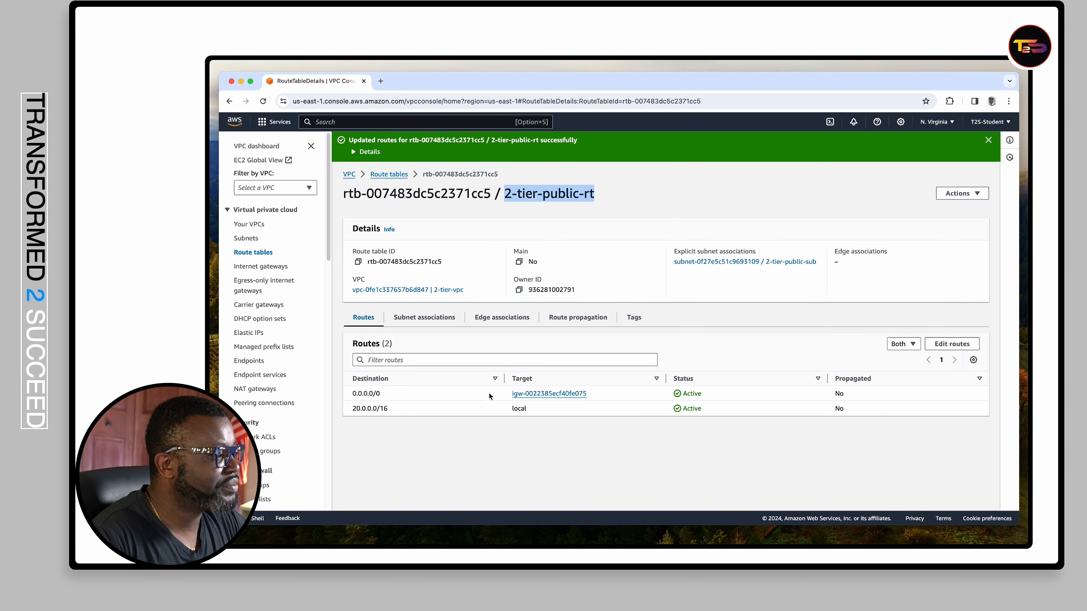
pyautogui.moveTo(531, 410); pyautogui.dragTo(509, 409)
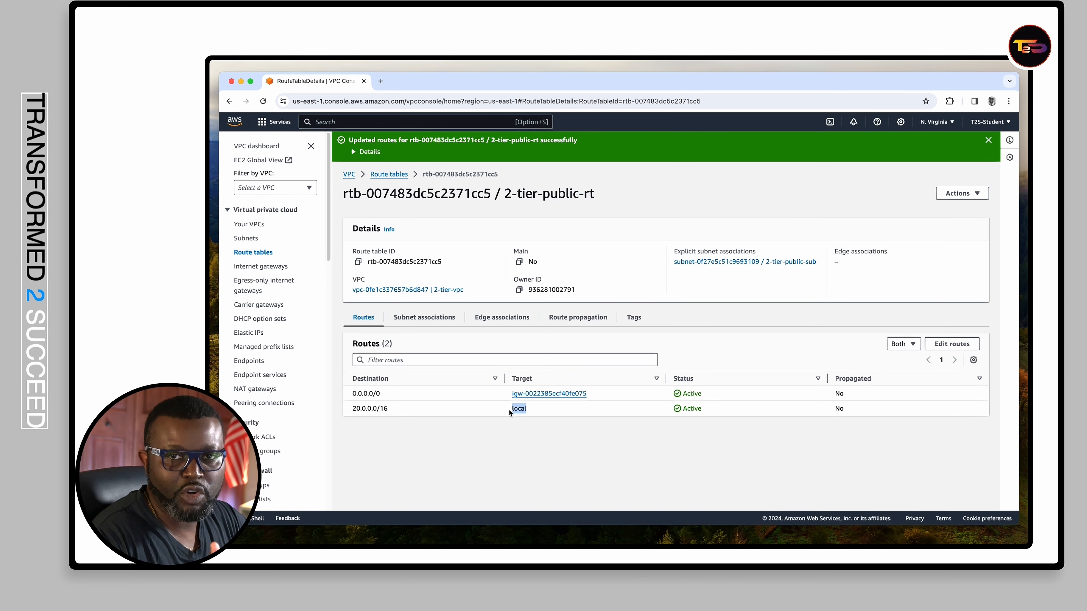
pyautogui.click(551, 403)
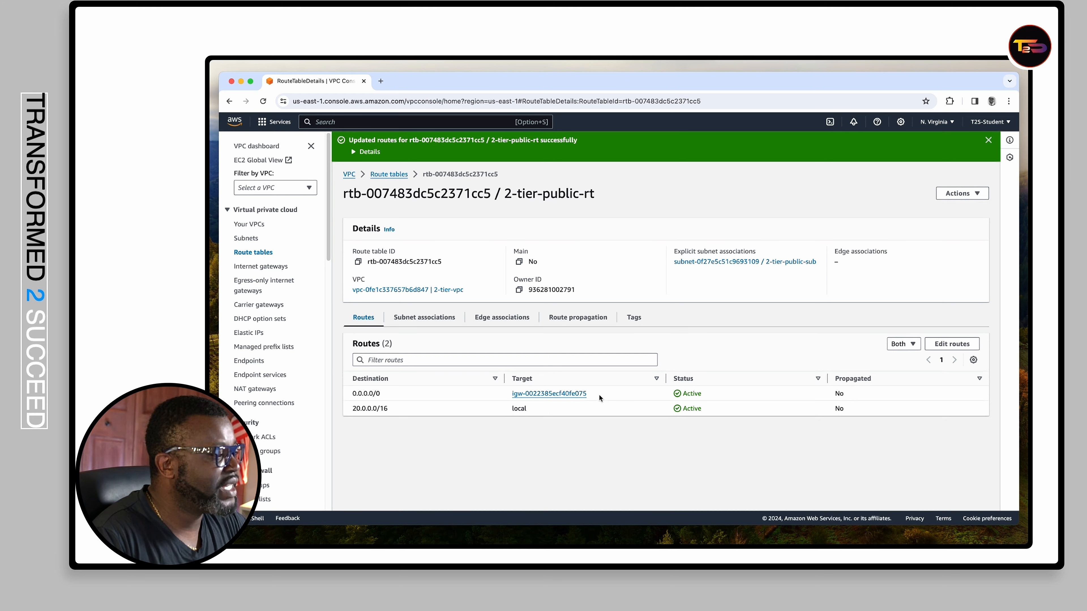
pyautogui.moveTo(598, 395); pyautogui.dragTo(520, 394)
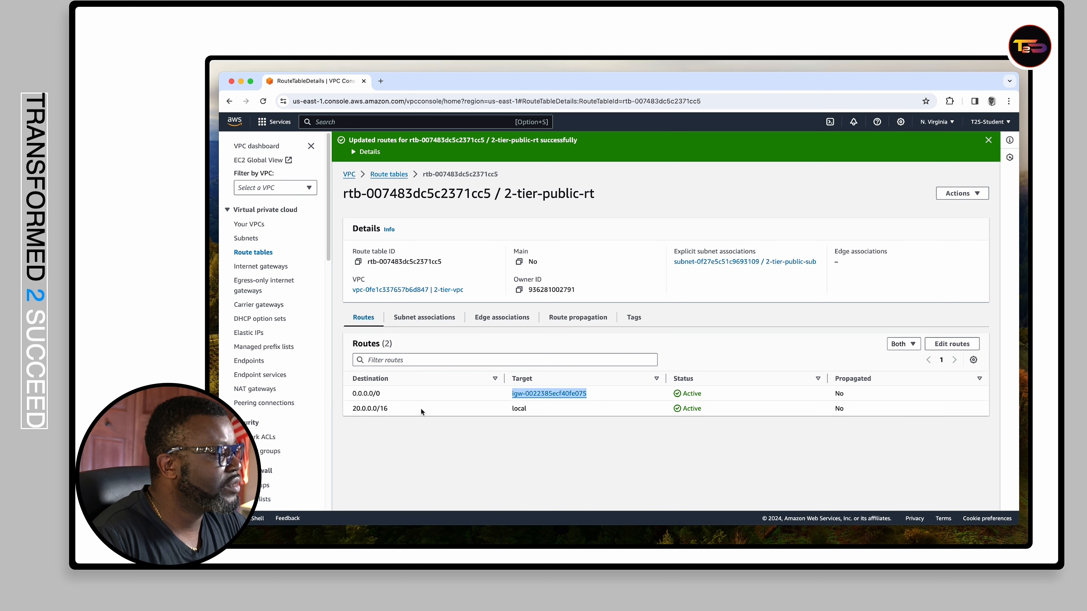
pyautogui.click(390, 412)
pyautogui.moveTo(352, 409); pyautogui.dragTo(388, 410)
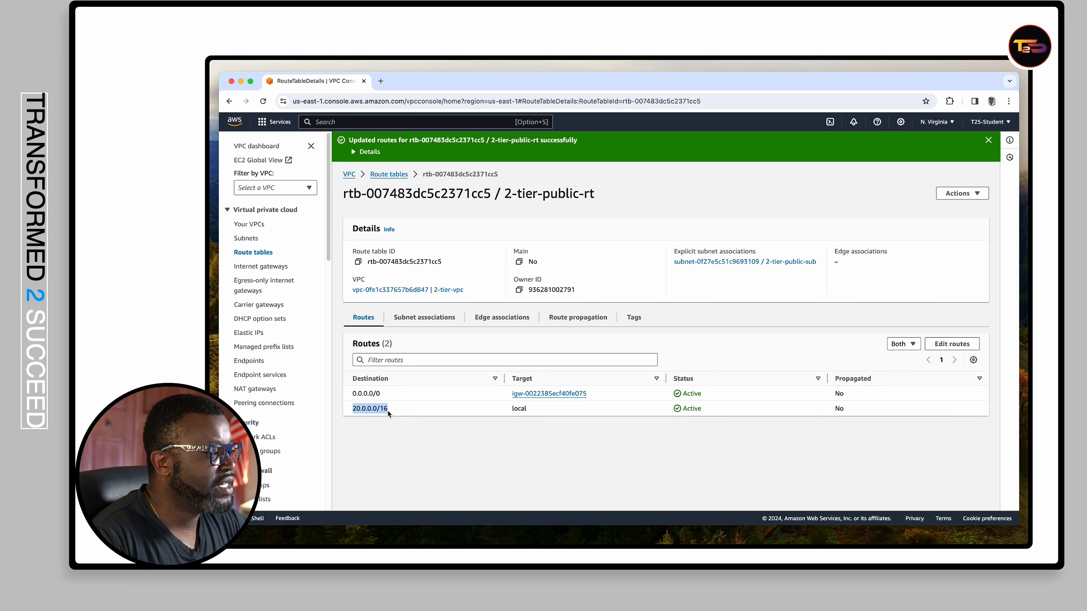
pyautogui.moveTo(529, 413); pyautogui.dragTo(505, 410)
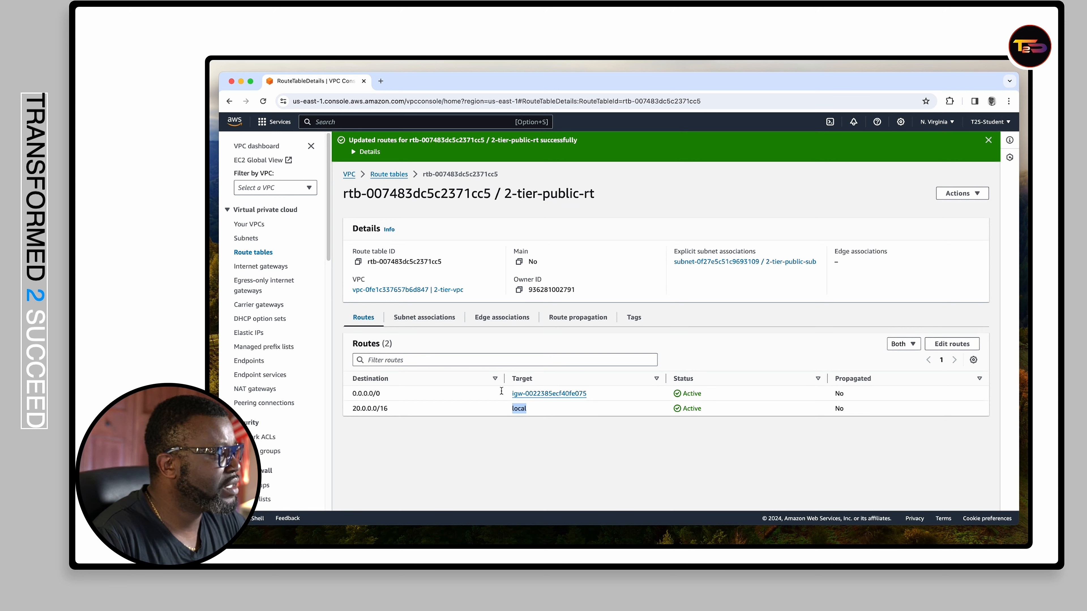
pyautogui.click(387, 392)
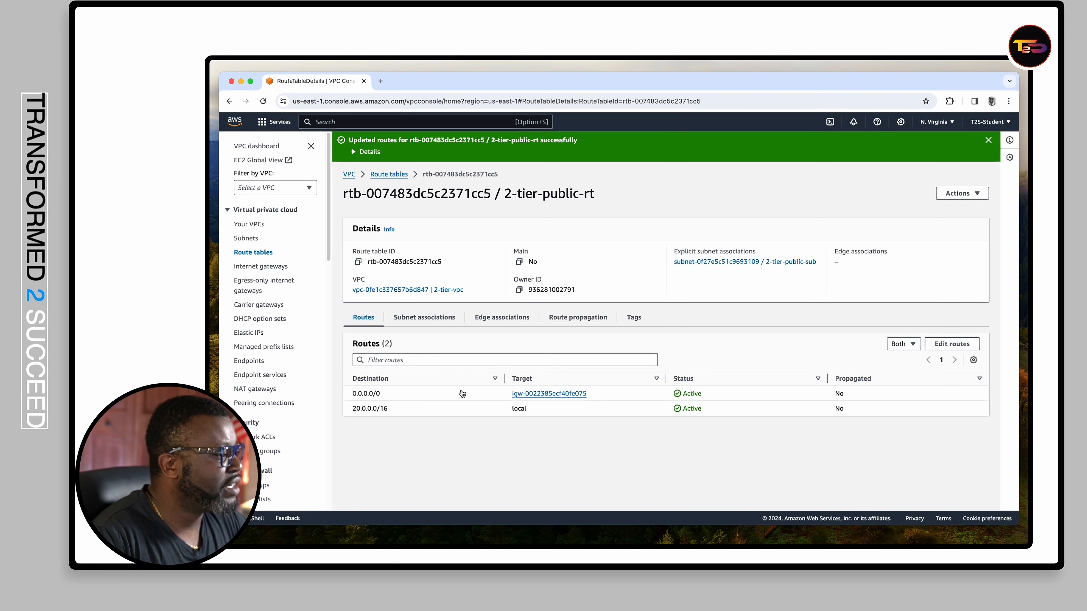
pyautogui.moveTo(379, 394); pyautogui.dragTo(355, 393)
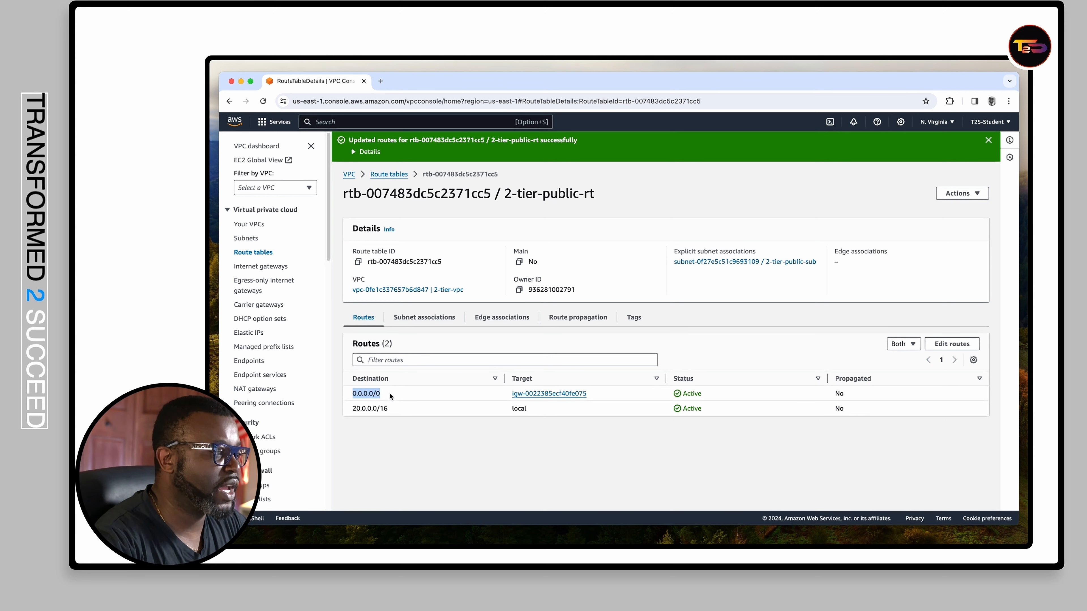
pyautogui.click(436, 391)
pyautogui.moveTo(398, 408); pyautogui.dragTo(352, 410)
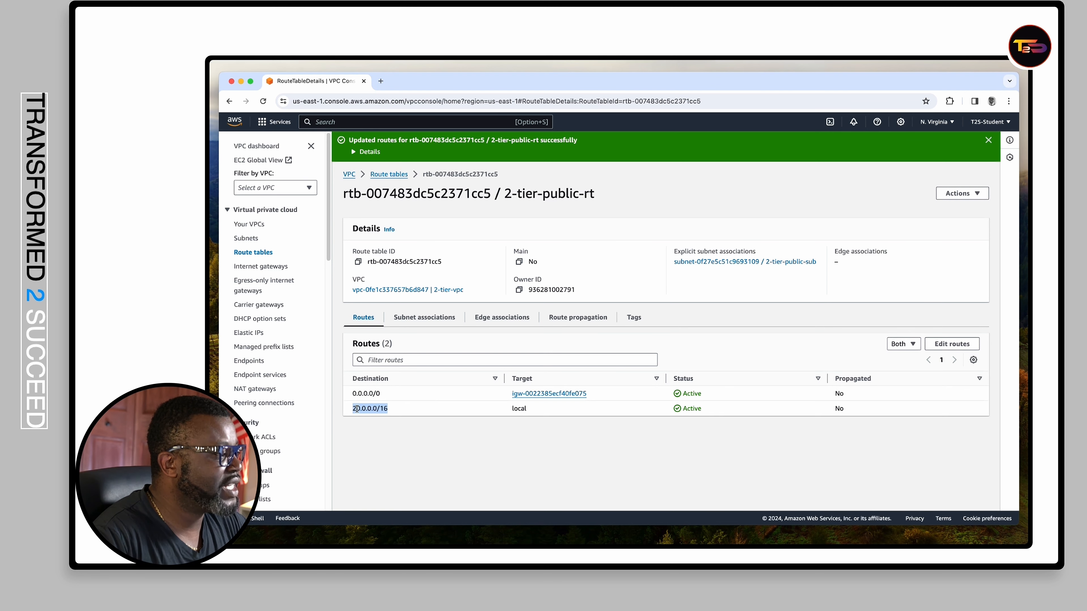
pyautogui.scroll(5, 357, 409)
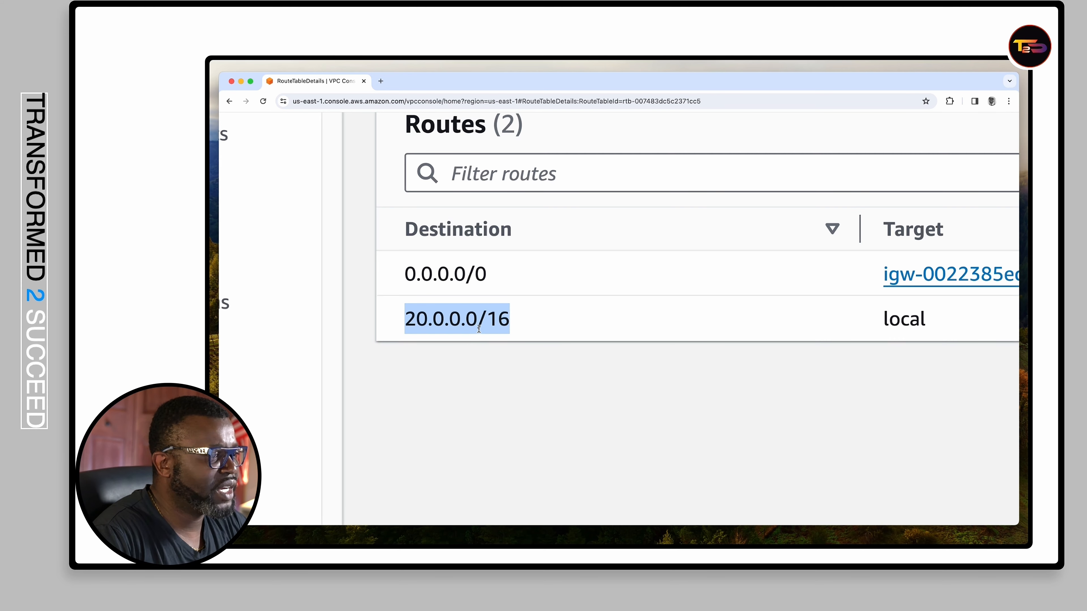
pyautogui.hscroll(3, 629, 276)
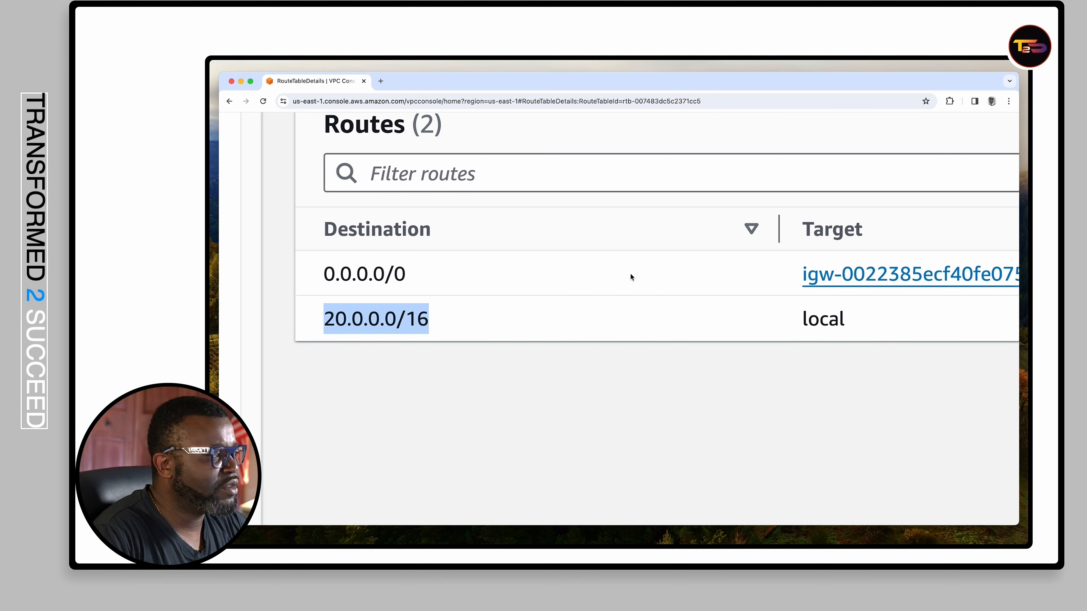
pyautogui.moveTo(412, 278); pyautogui.dragTo(313, 275)
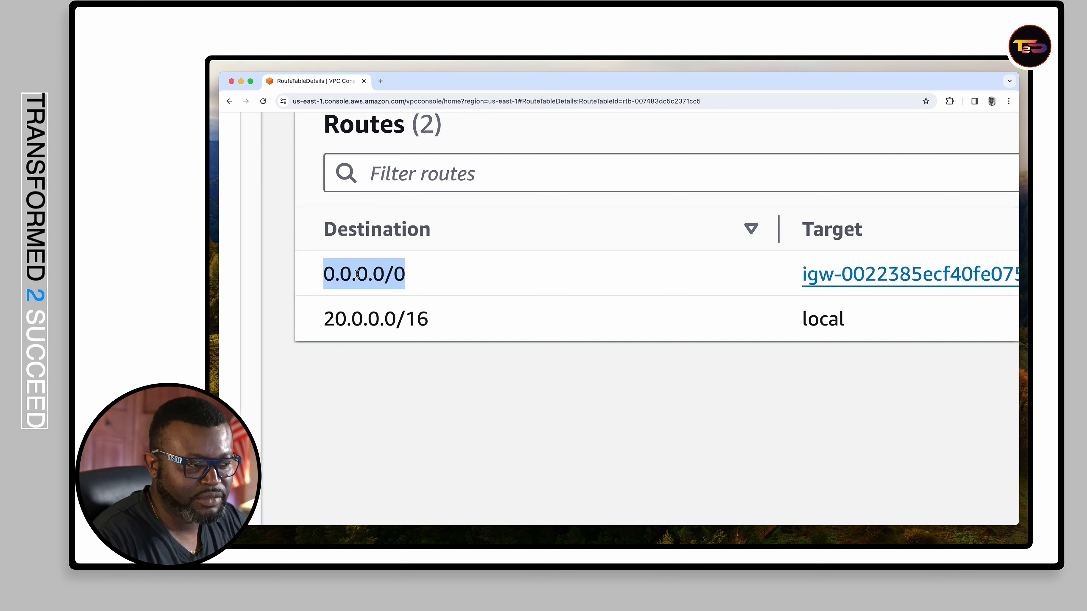
pyautogui.hscroll(6, 448, 278)
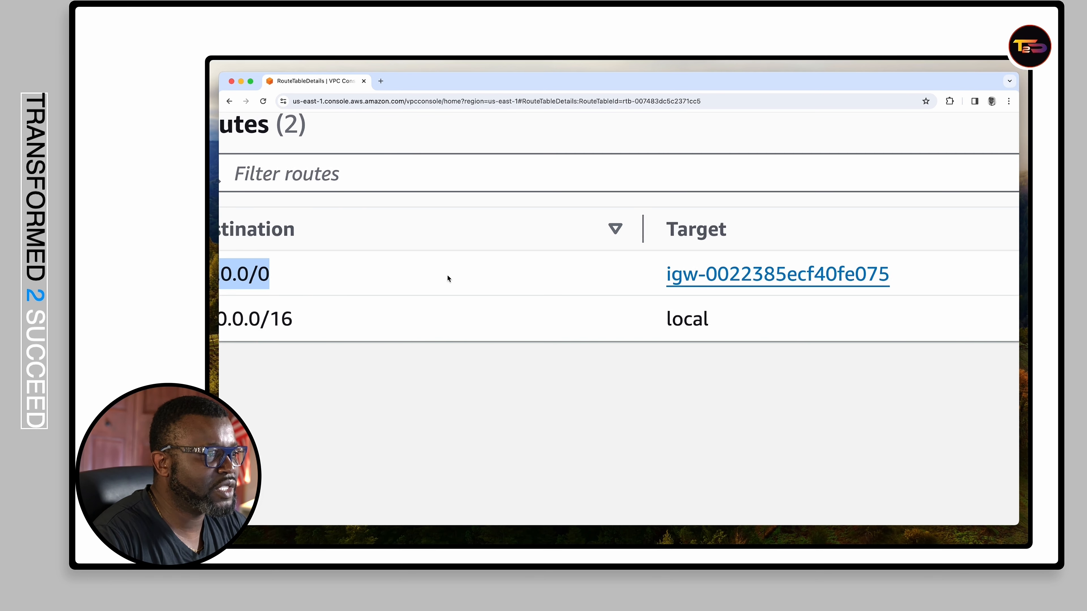
pyautogui.hscroll(-4, 448, 278)
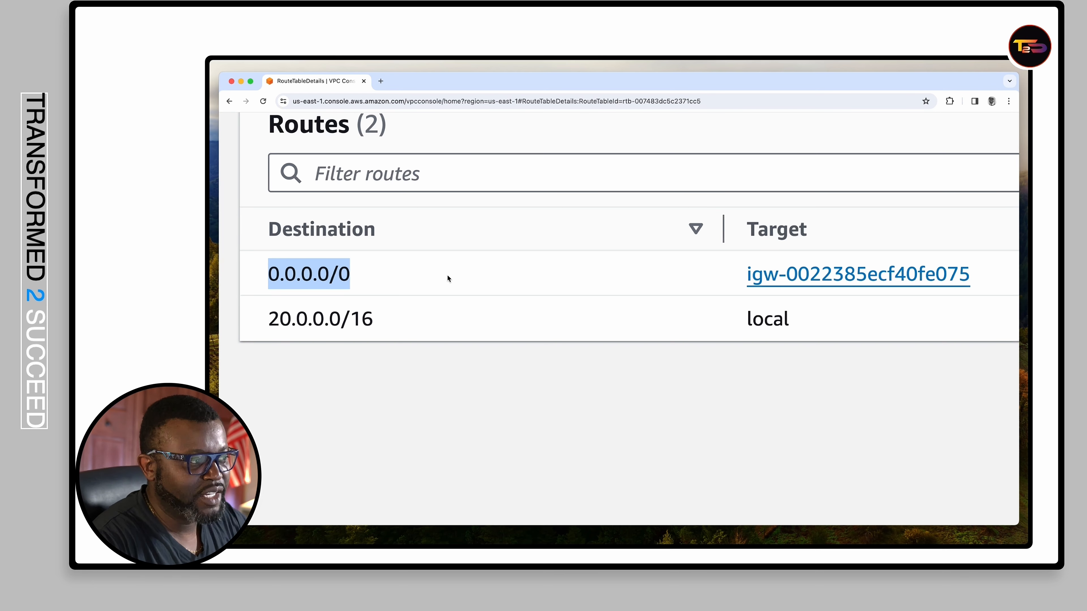
pyautogui.scroll(-5, 483, 279)
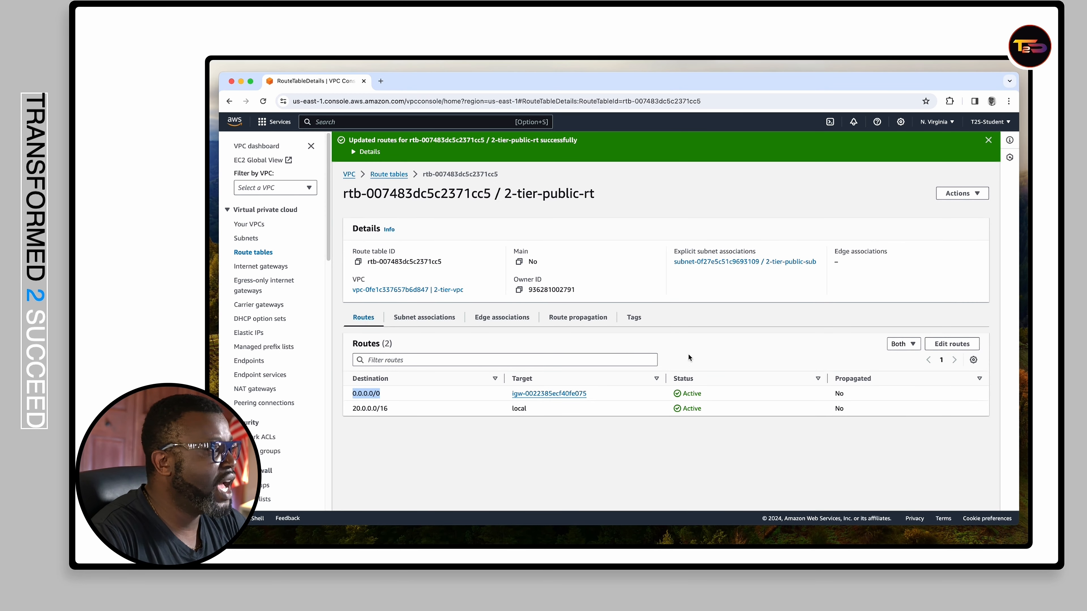
# - Start a new route table and name it 2-tier-private-sub
pyautogui.click(255, 253)
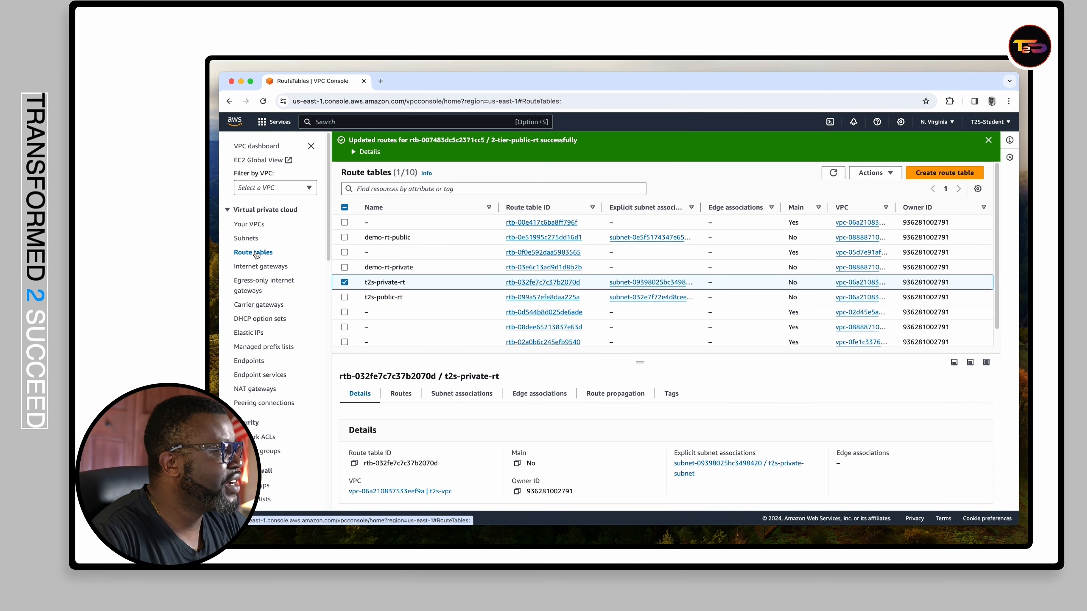
pyautogui.click(939, 172)
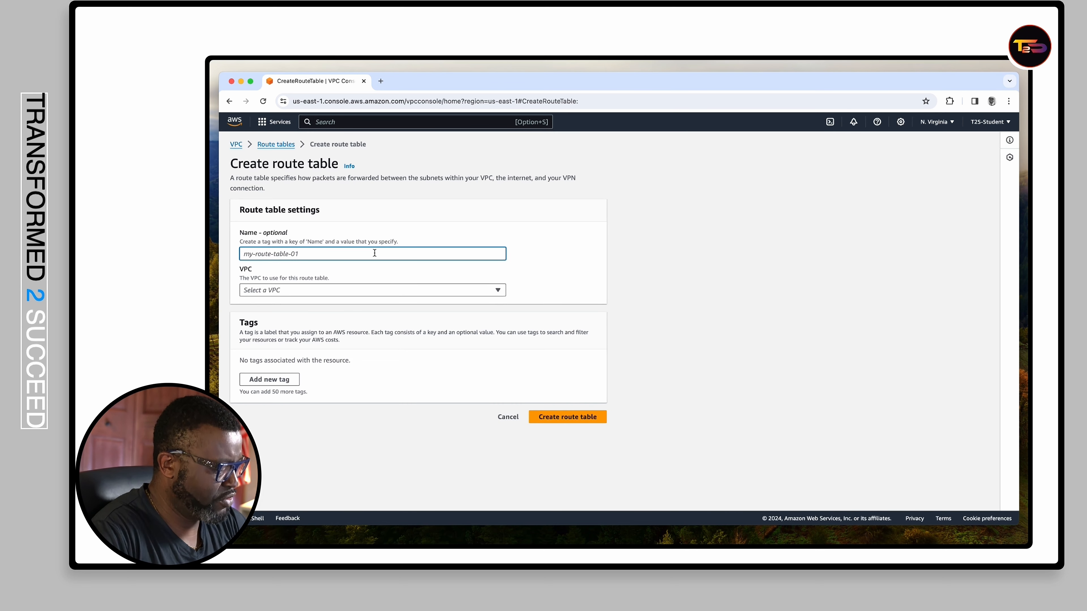
pyautogui.write('2-tier-public-sub')
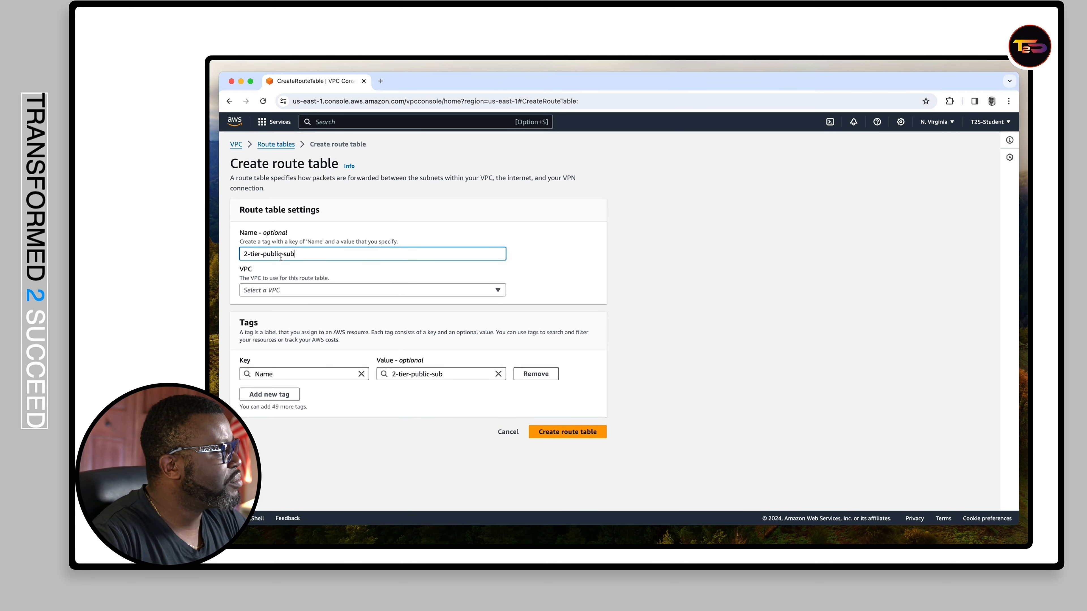
pyautogui.press('BackSpace')
pyautogui.press('BackSpace')
pyautogui.press('BackSpace')
pyautogui.press('BackSpace')
pyautogui.press('BackSpace')
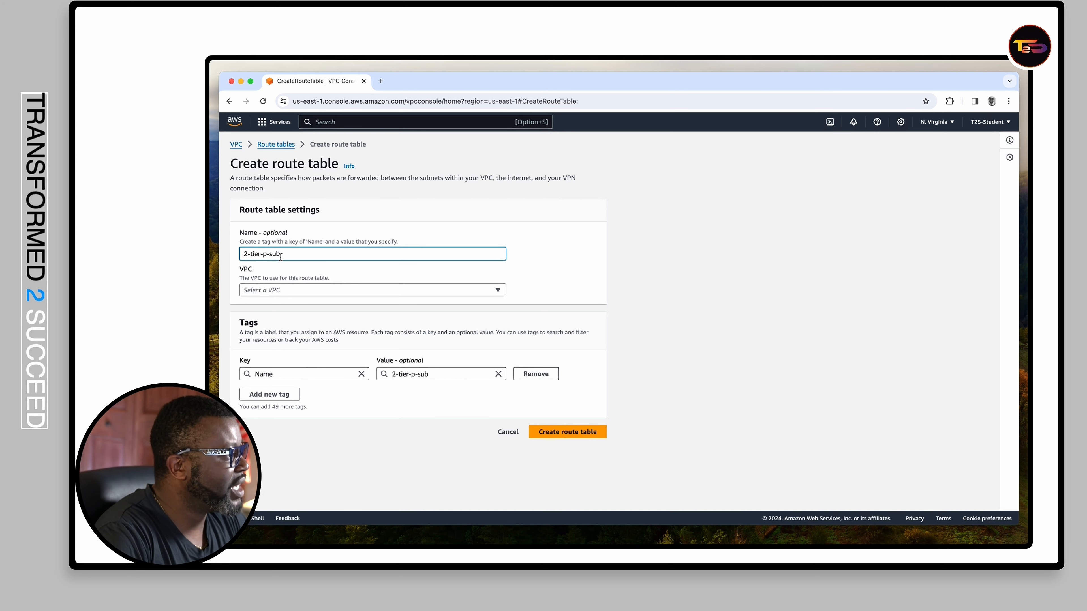
pyautogui.write('rivate')
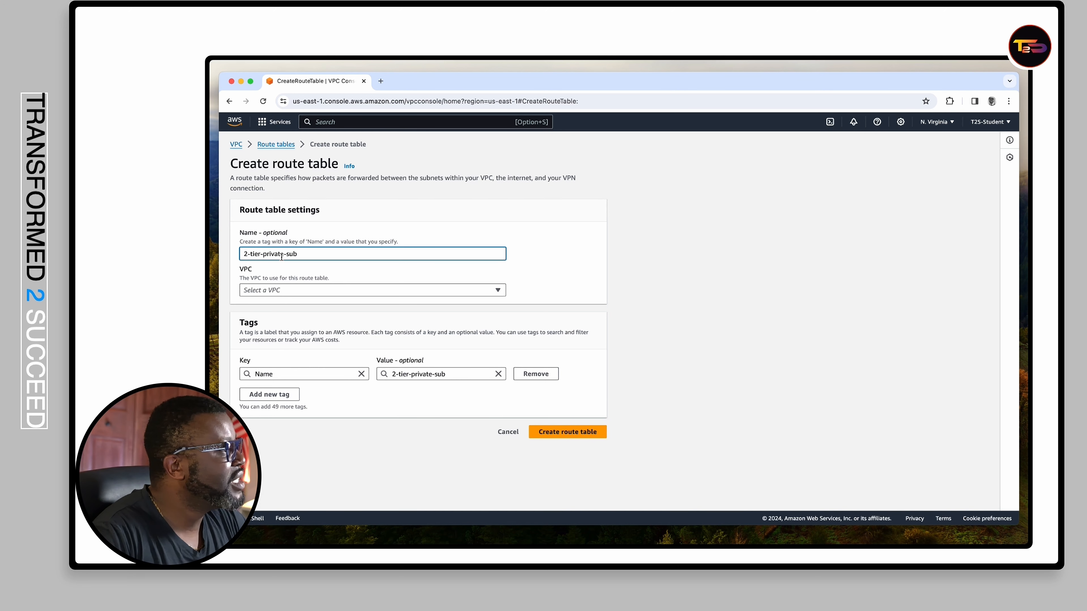
# - Assign the new route table to 2-tier-vpc and create it
pyautogui.click(354, 288)
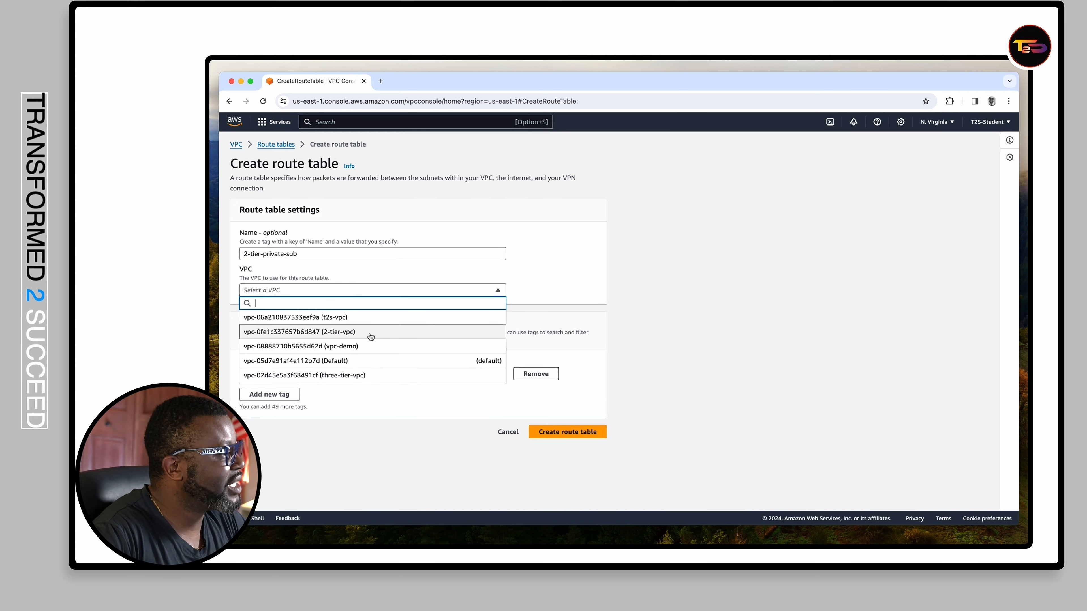
pyautogui.click(354, 332)
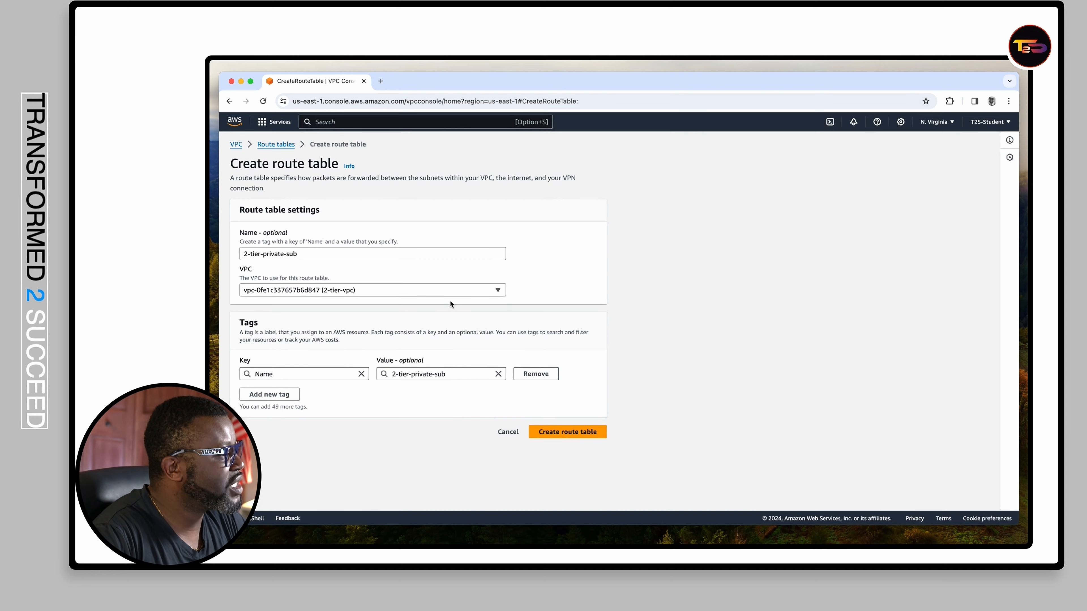
pyautogui.press('super+plus')
pyautogui.scroll(-7, 505, 310)
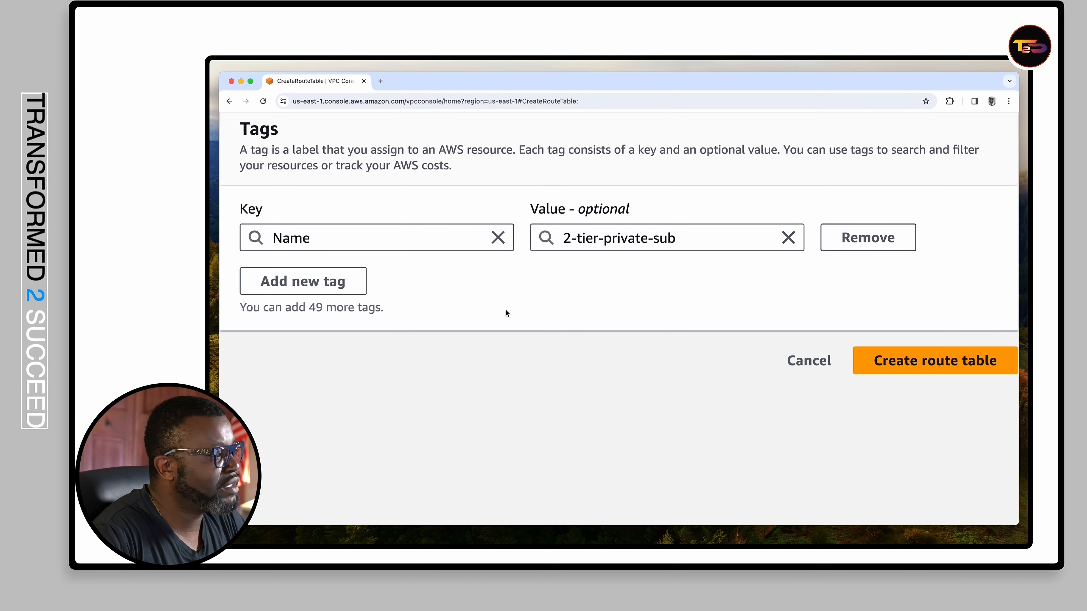
pyautogui.hscroll(2, 508, 311)
pyautogui.hscroll(2, 509, 314)
pyautogui.click(772, 362)
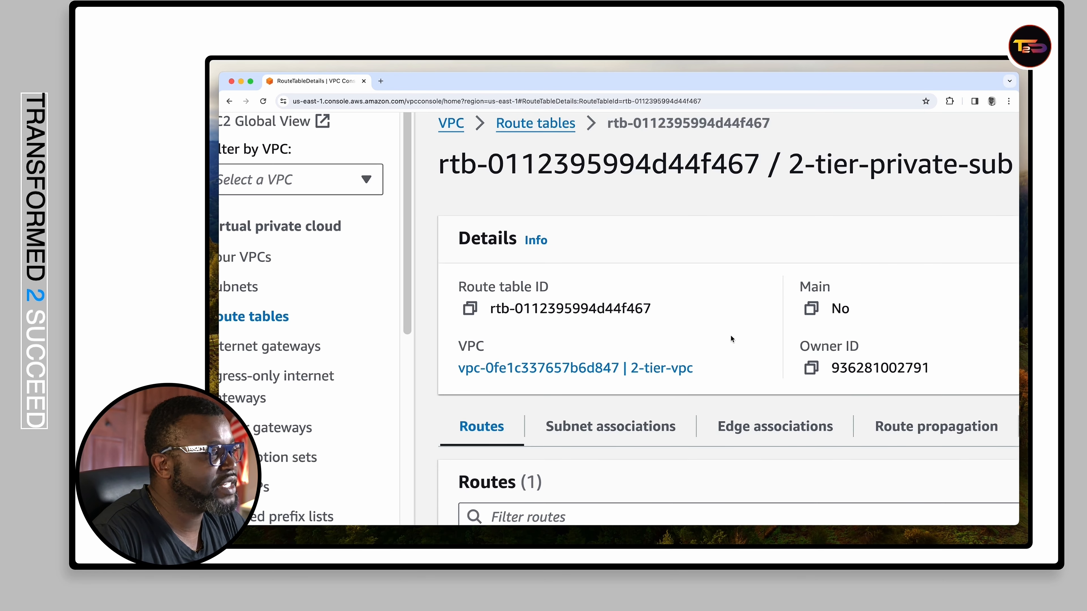
pyautogui.press('super+0')
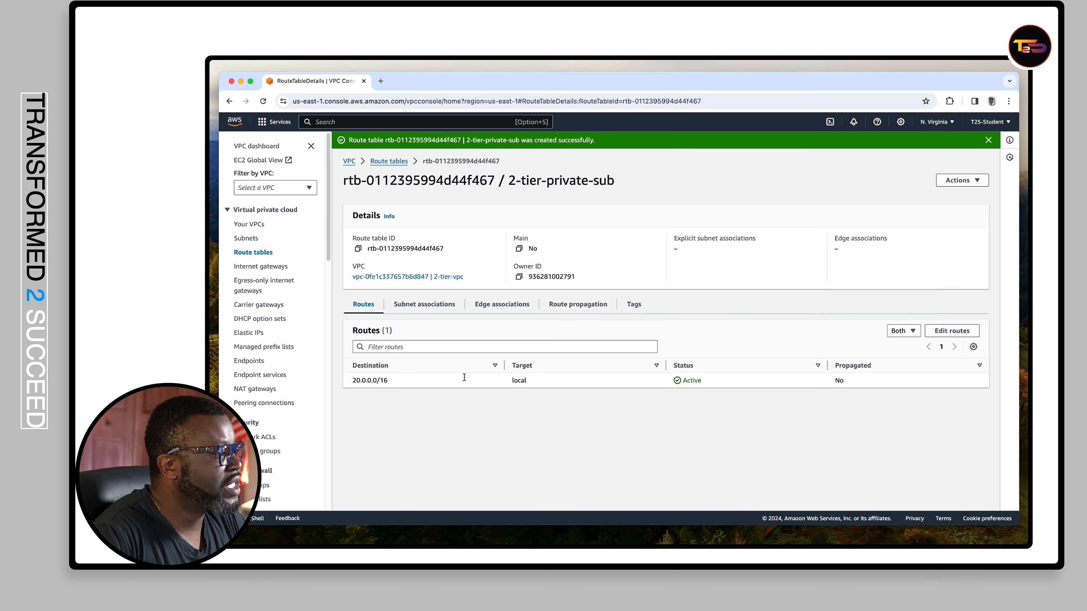
pyautogui.moveTo(389, 382); pyautogui.dragTo(349, 380)
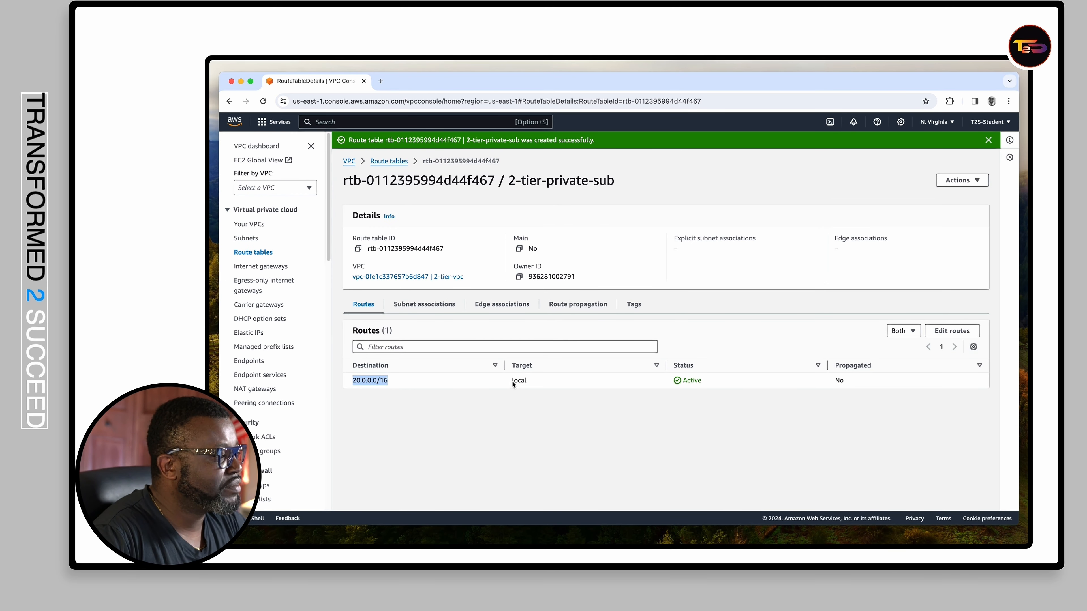
pyautogui.moveTo(512, 382); pyautogui.dragTo(535, 383)
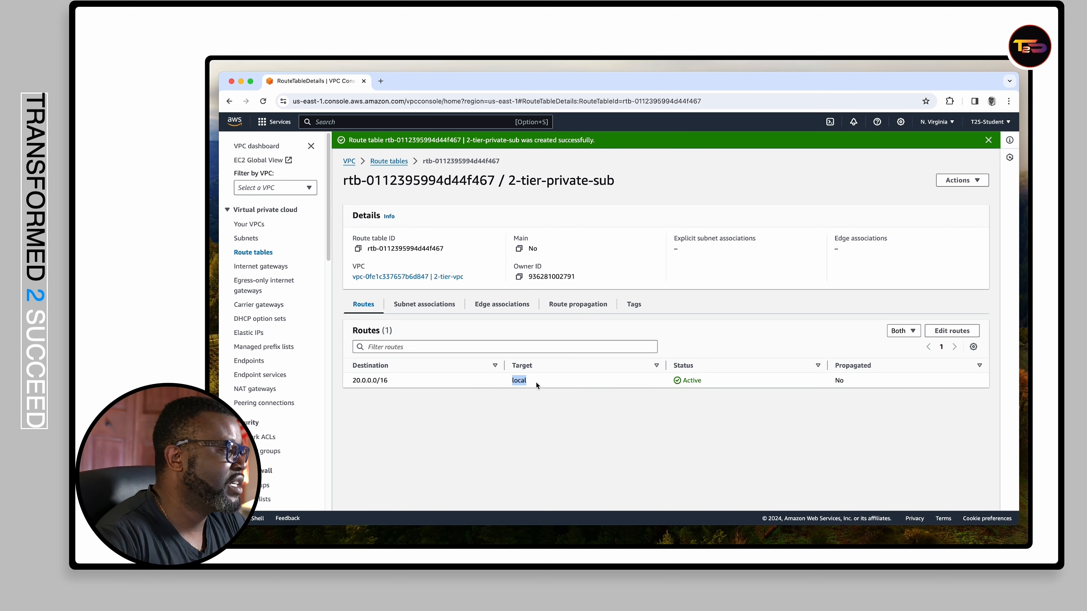
pyautogui.moveTo(392, 381); pyautogui.dragTo(353, 381)
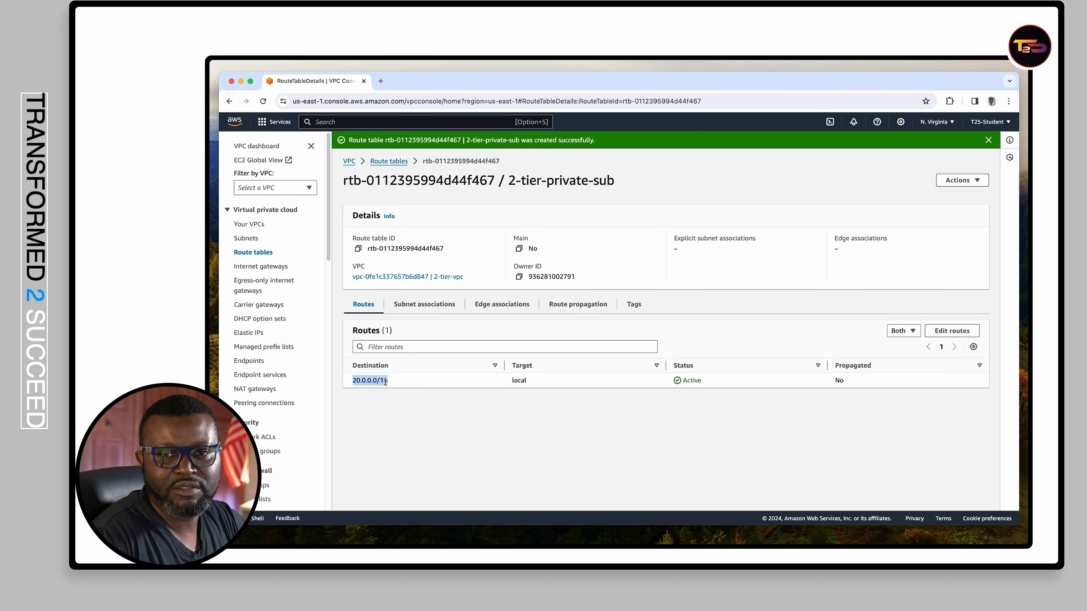
pyautogui.click(890, 405)
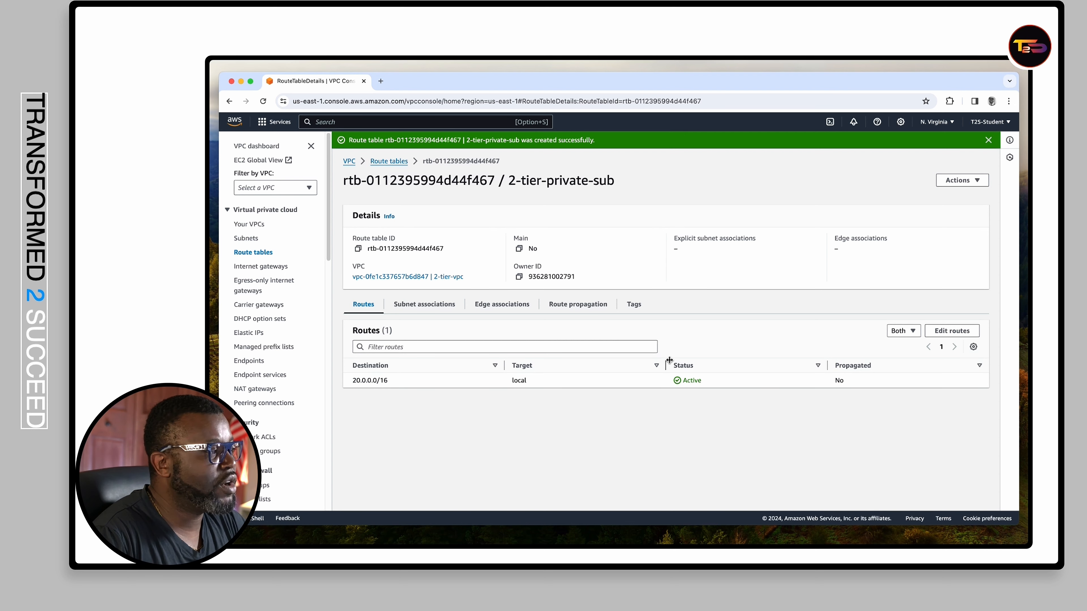
# - Associate the subnet 2-tier-private-sub with the private route table and save the association
pyautogui.click(428, 306)
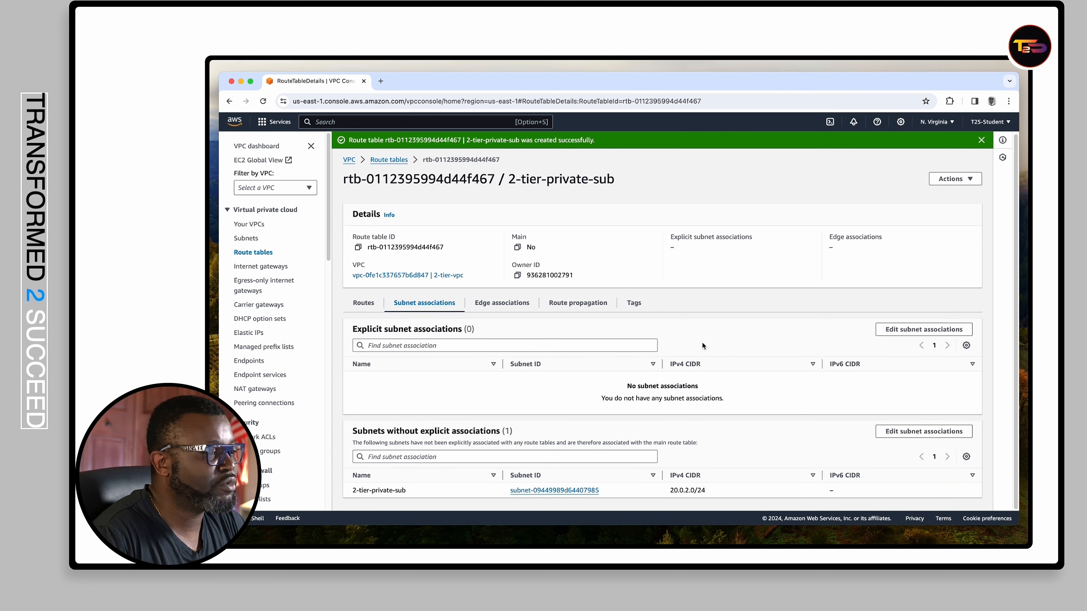
pyautogui.click(899, 330)
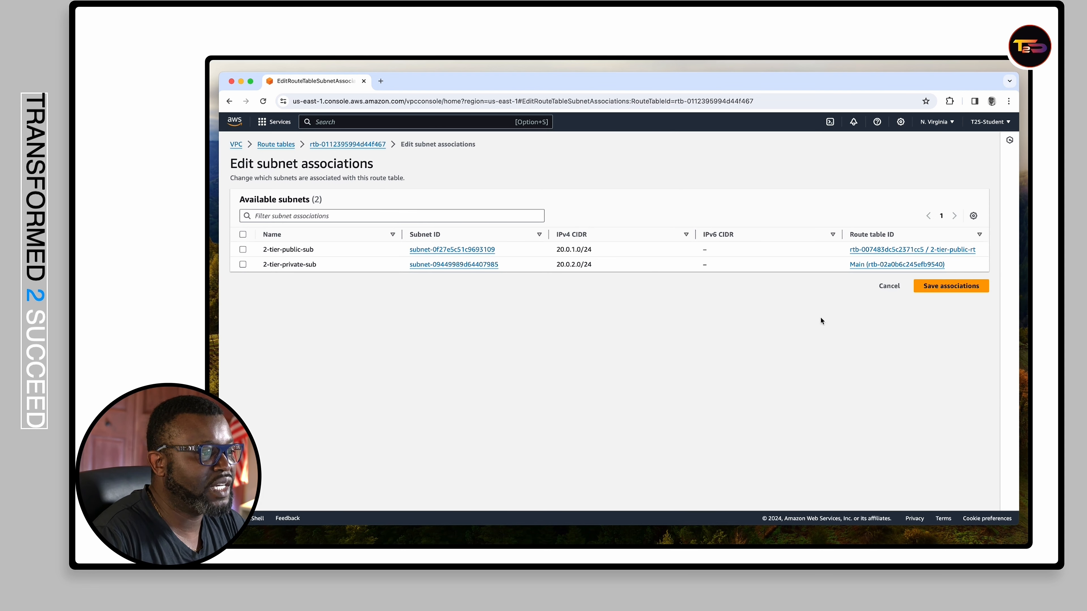
pyautogui.click(243, 265)
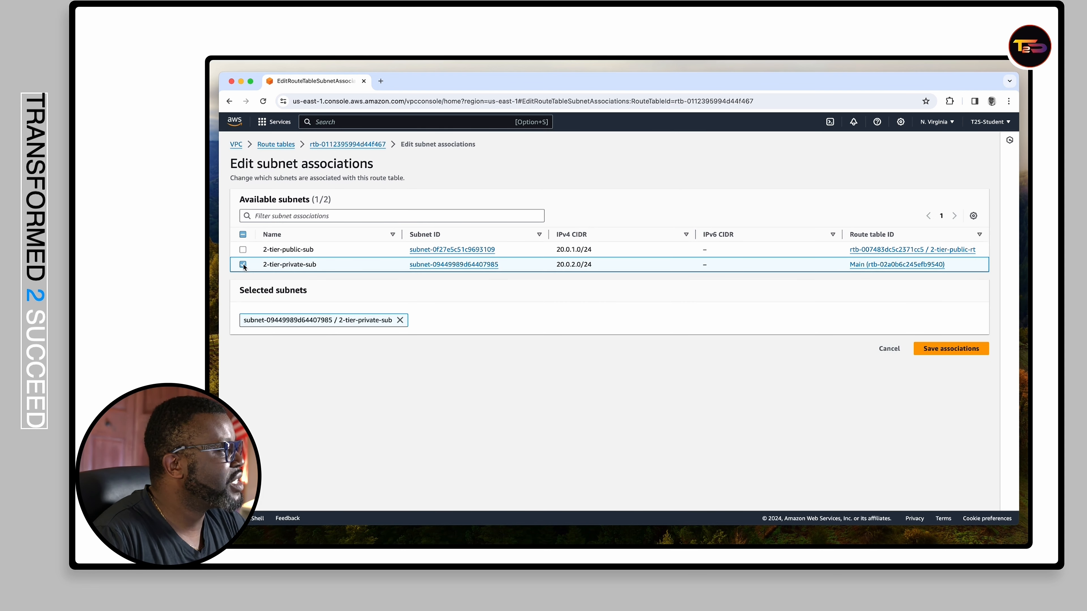
pyautogui.click(952, 348)
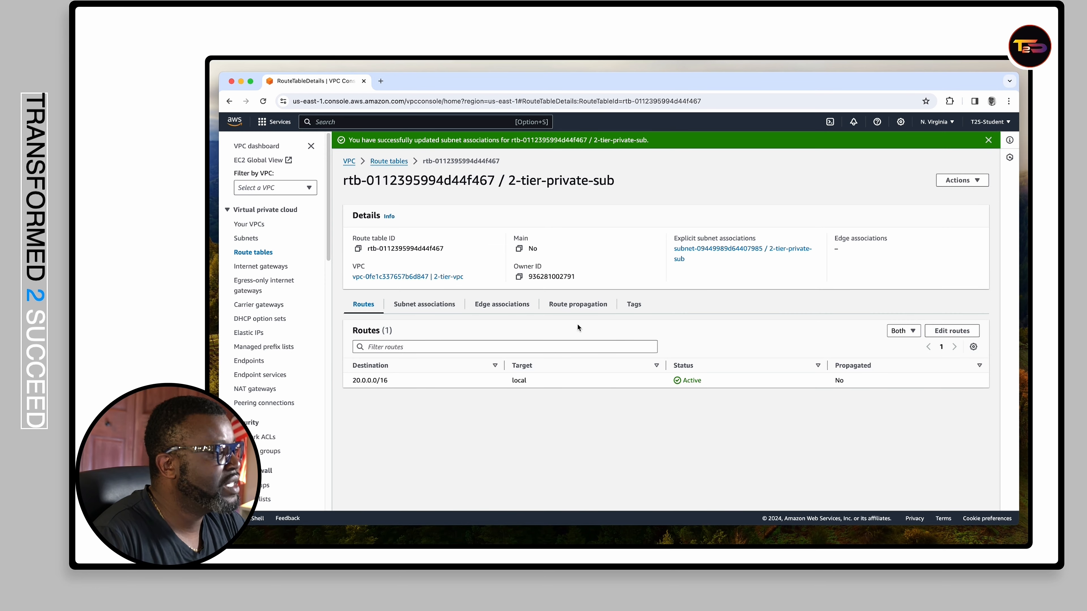
# - Add a route with destination 0.0.0.0/0 to the routes of the private route table 2-tier-private-sub
pyautogui.scroll(5, 947, 333)
pyautogui.click(952, 330)
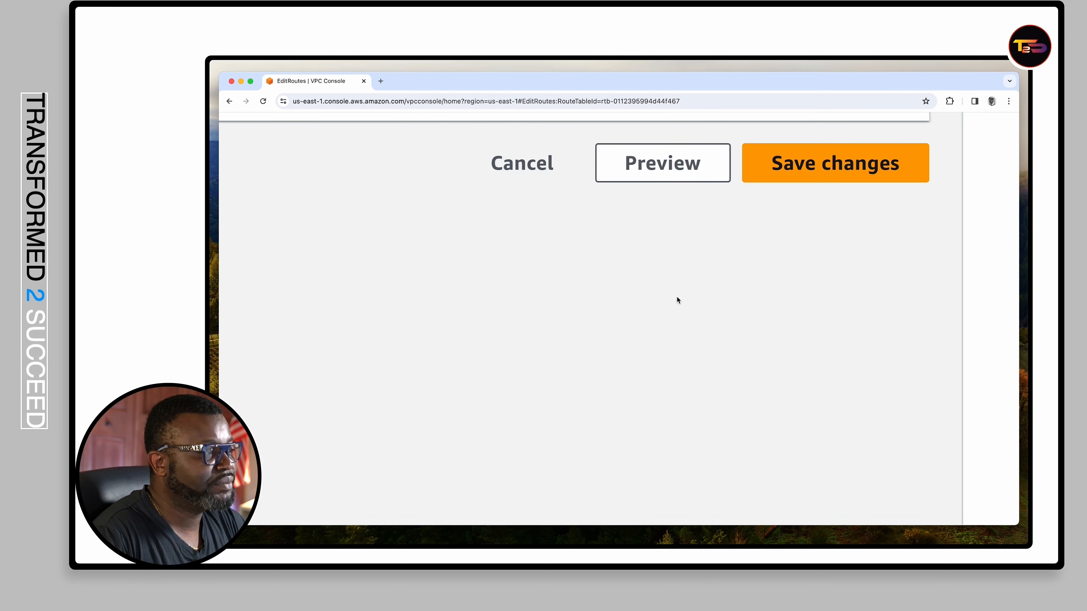
pyautogui.scroll(-5, 647, 286)
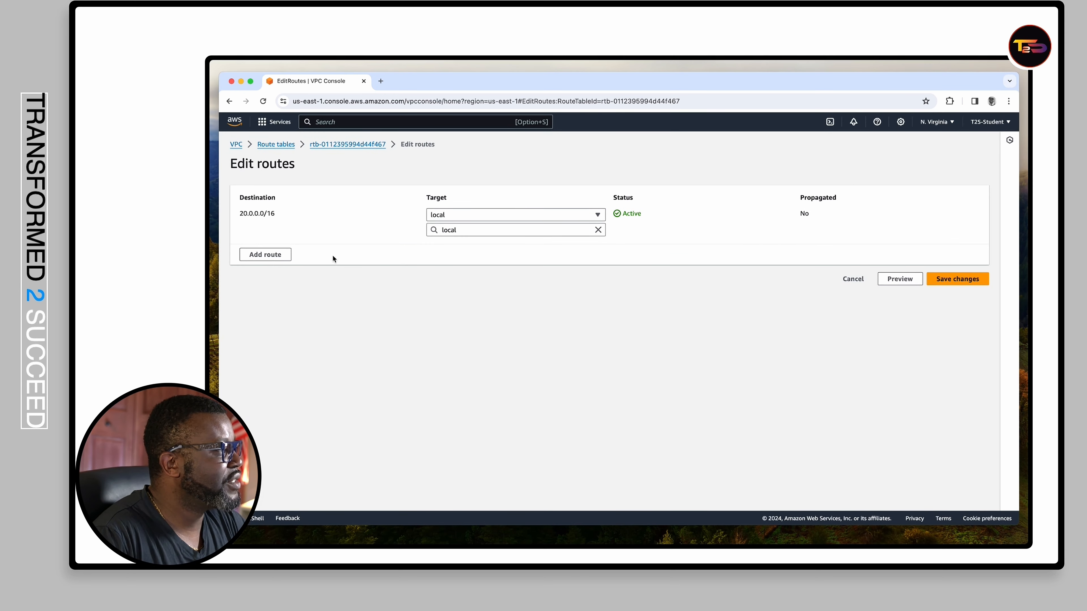
pyautogui.click(265, 254)
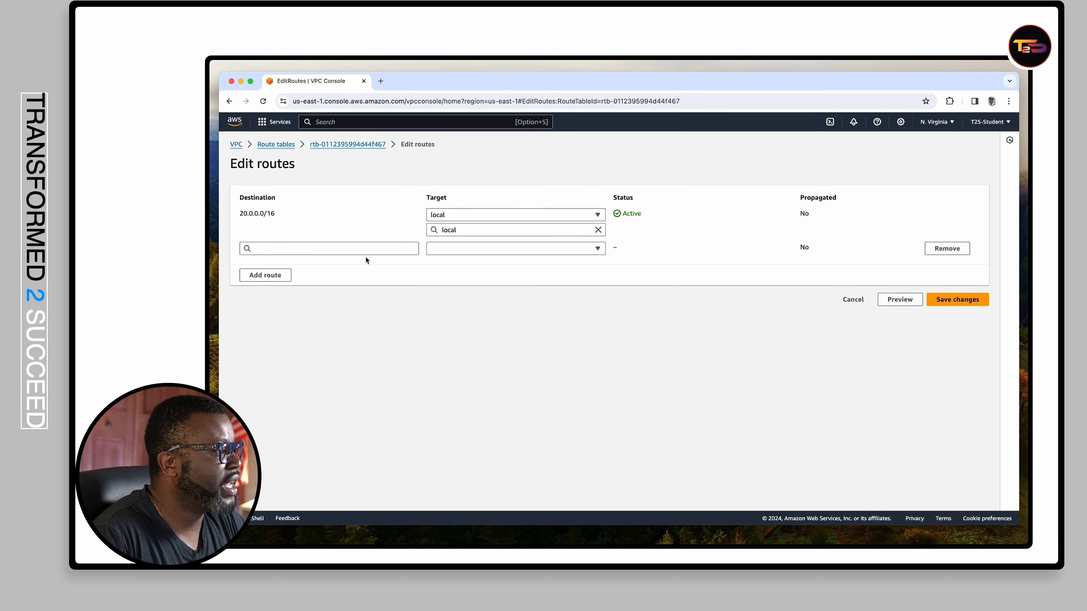
pyautogui.click(361, 248)
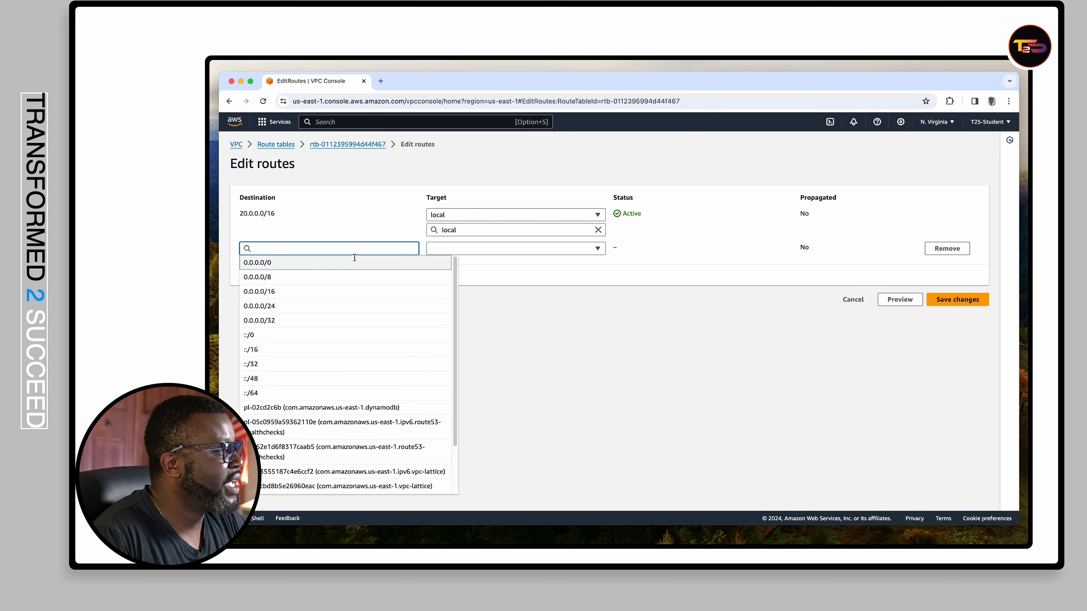
pyautogui.click(358, 263)
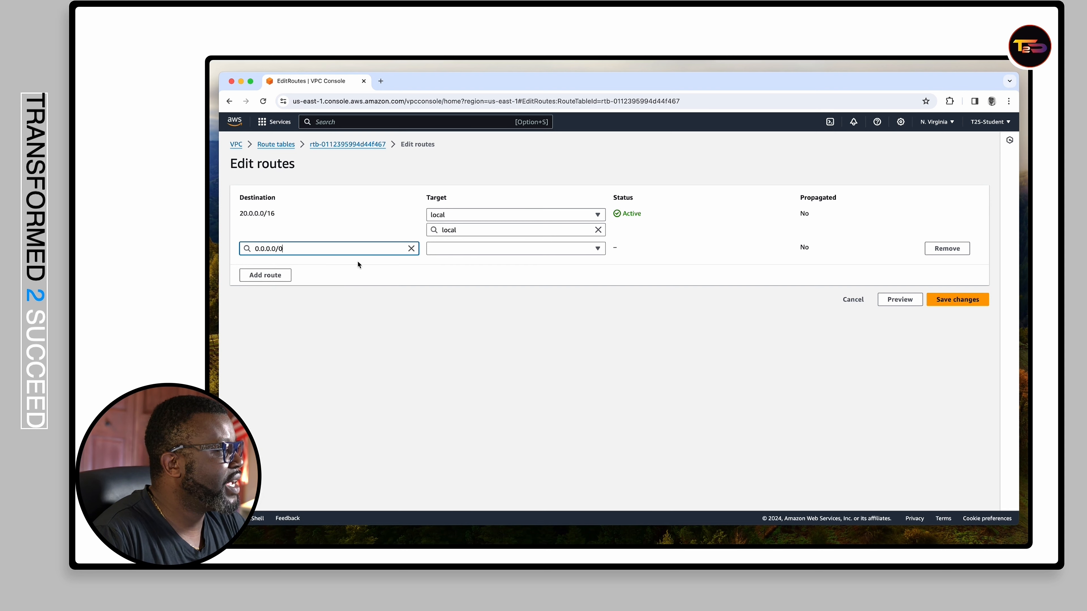
# - Choose NAT Gateway as the 0.0.0.0/0 route's target, leave the route edit unsaved and open the form for creating a NAT gateway
pyautogui.click(477, 251)
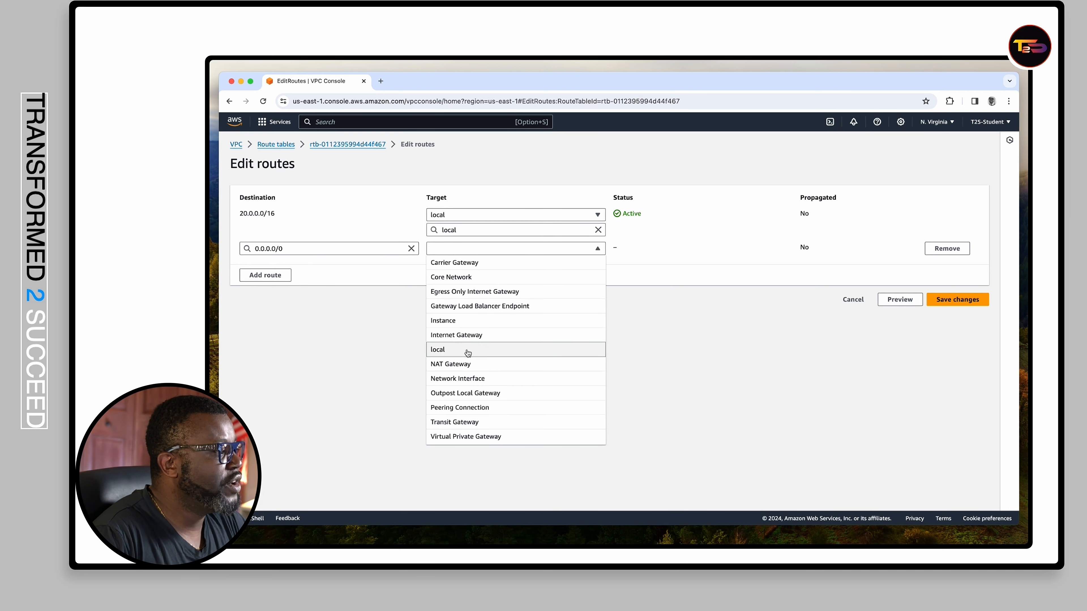
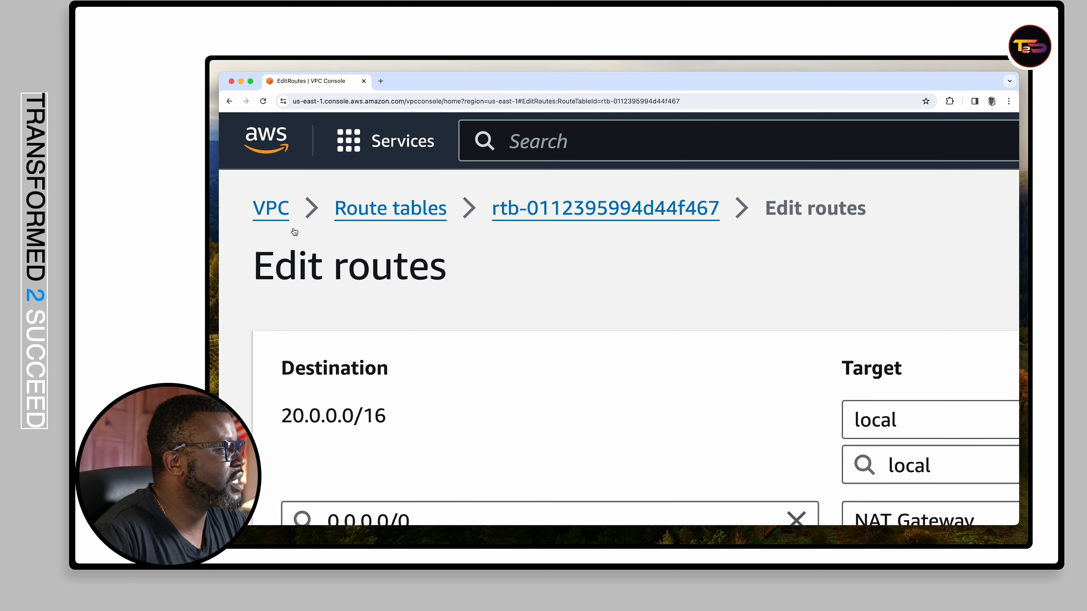
pyautogui.click(272, 211)
pyautogui.scroll(-10, 359, 217)
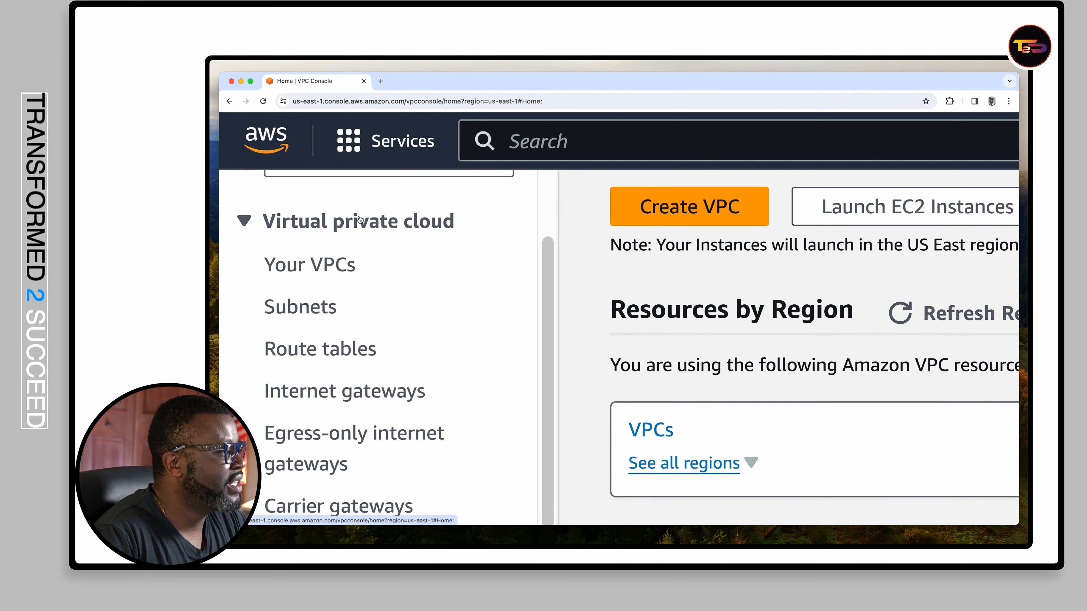
pyautogui.scroll(-5, 359, 218)
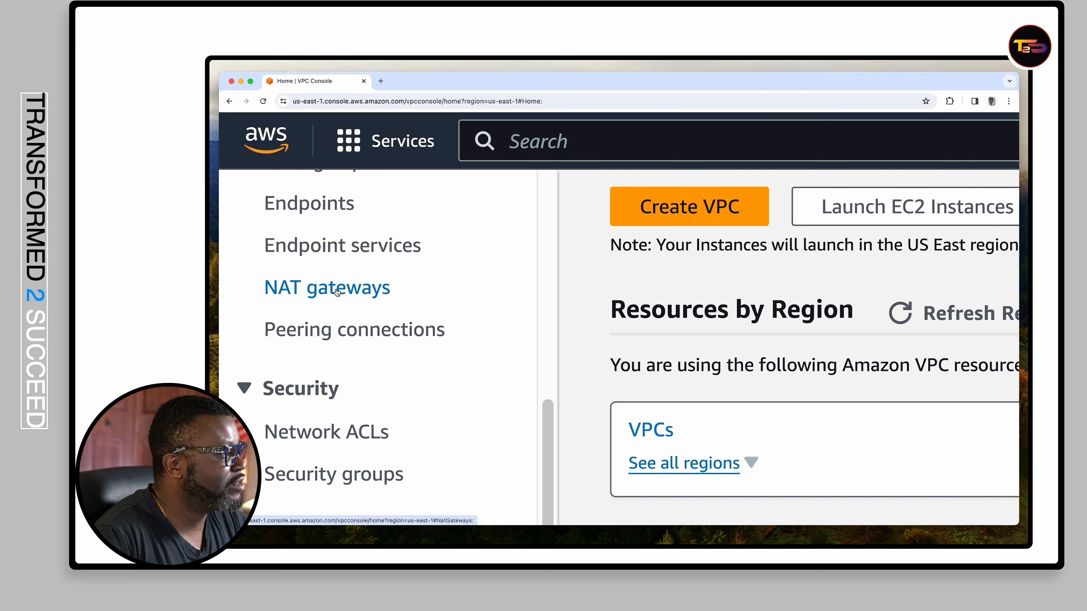
pyautogui.click(337, 292)
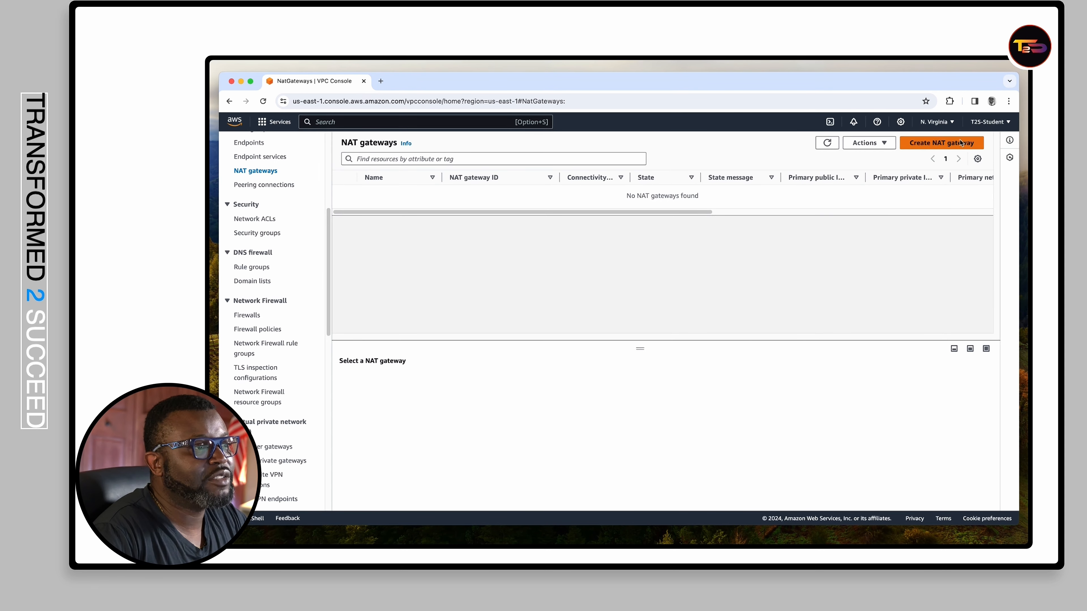
pyautogui.click(961, 143)
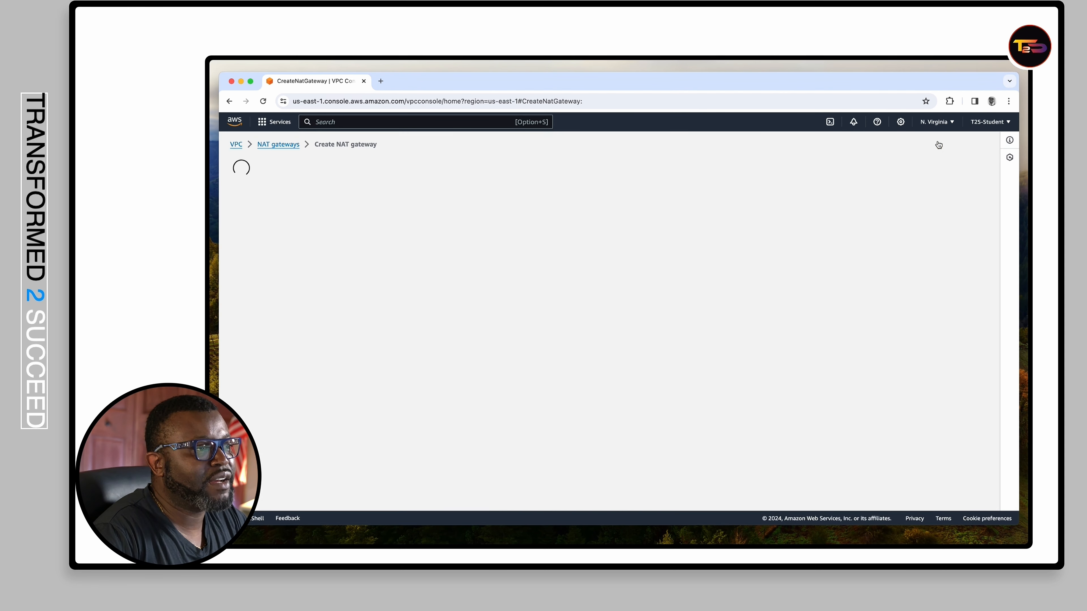
# - Name the new NAT gateway 2-tier-nat-gw
pyautogui.click(355, 257)
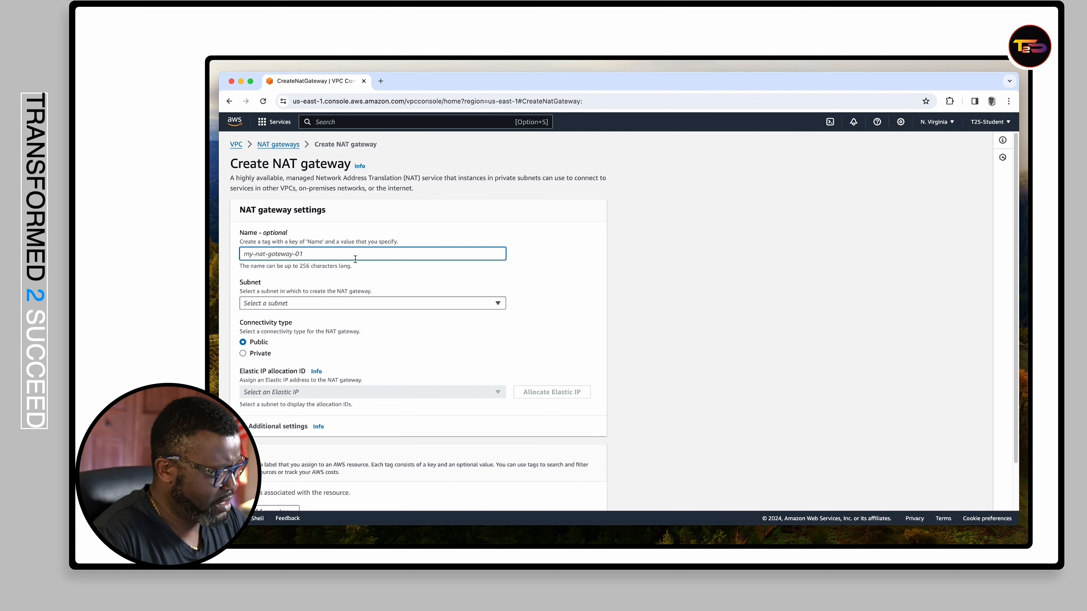
pyautogui.write('2-tier-public-sub')
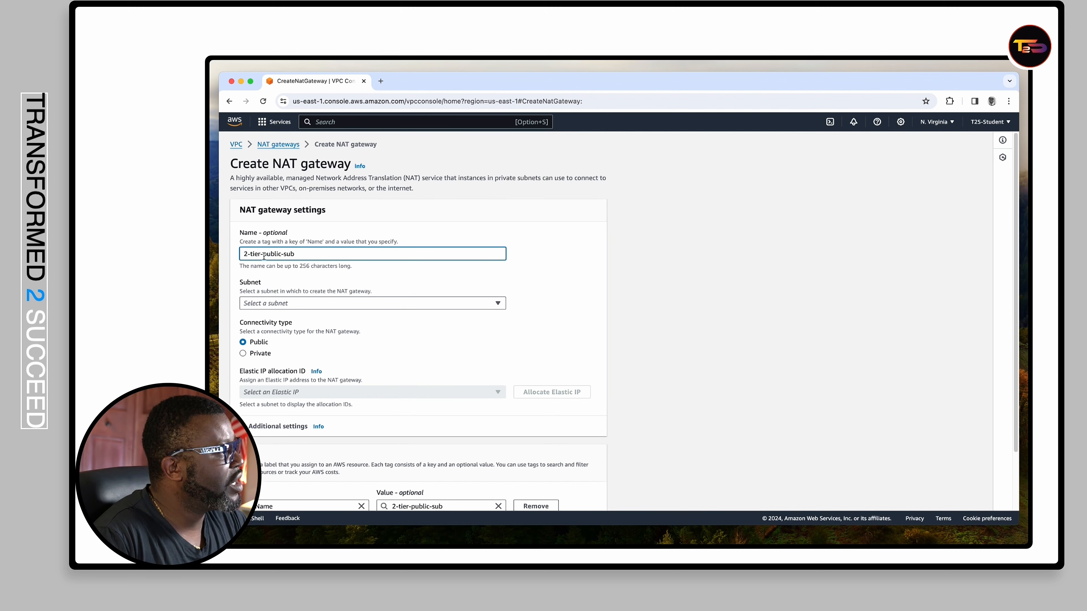
pyautogui.moveTo(263, 254); pyautogui.dragTo(295, 254)
pyautogui.write('nat')
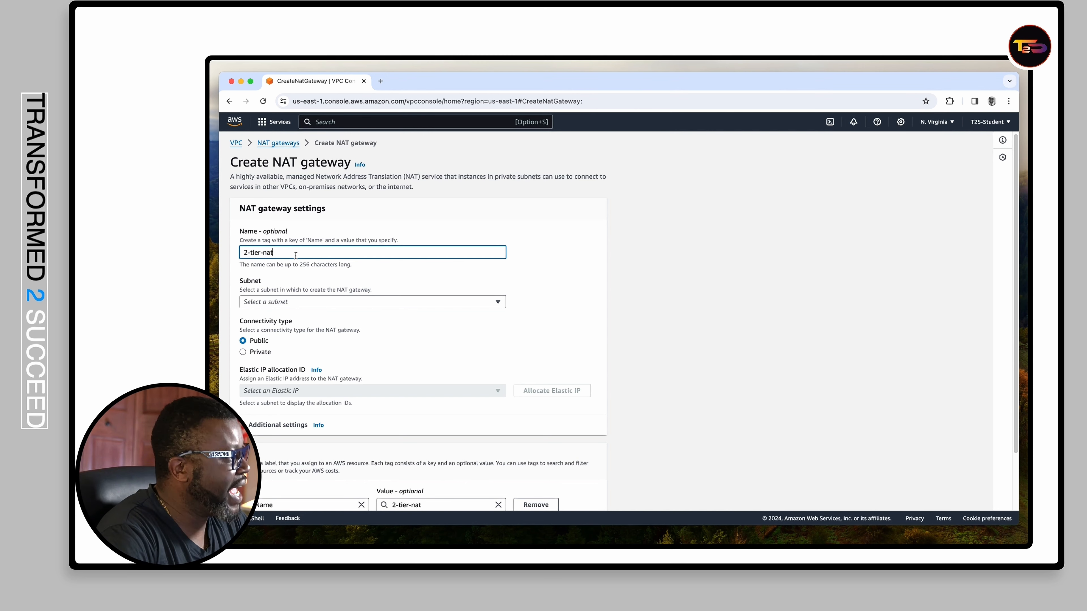
pyautogui.write('-g')
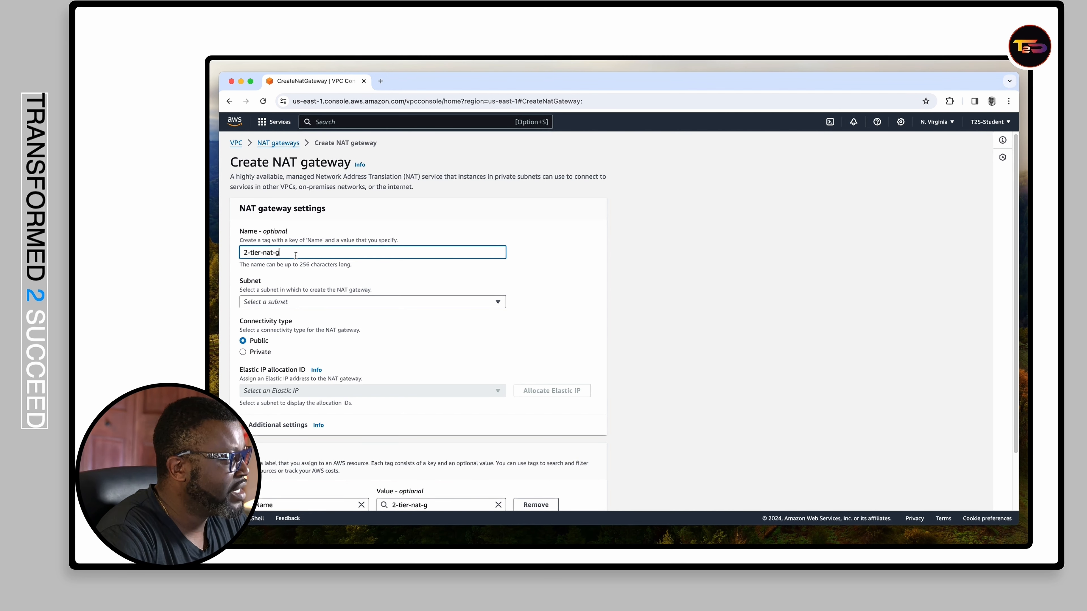
pyautogui.write('w')
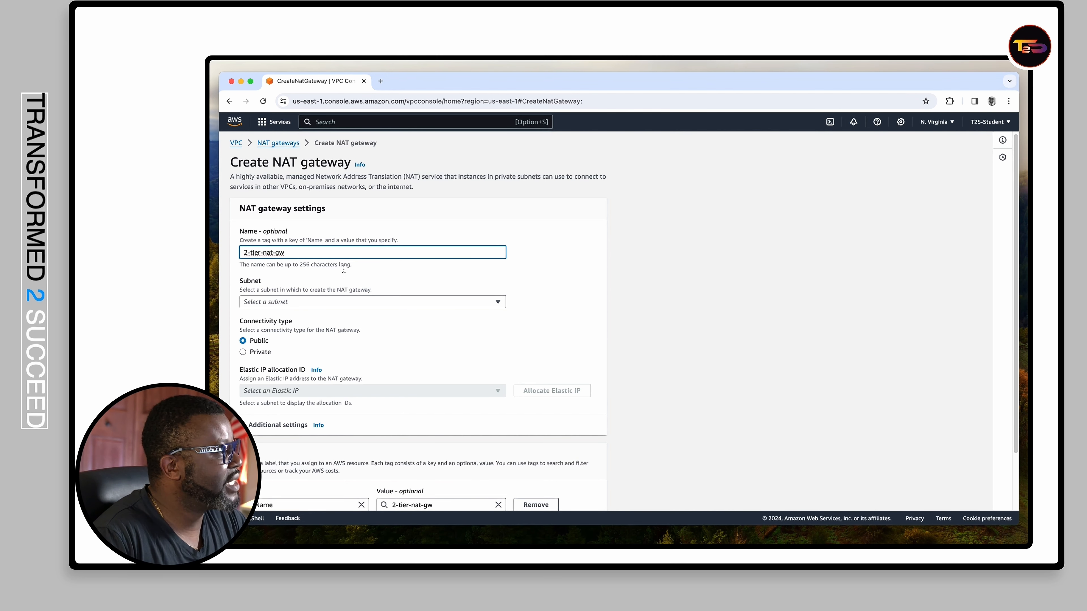
# - Place the NAT gateway in the 2-tier-public-sub subnet
pyautogui.scroll(-2, 373, 266)
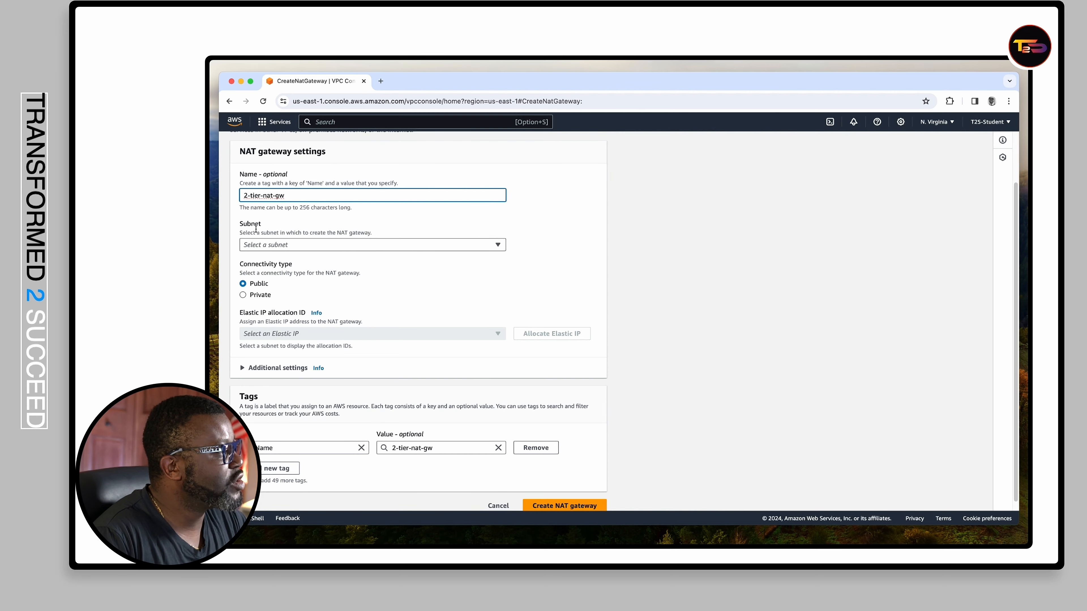
pyautogui.scroll(5, 261, 225)
pyautogui.hscroll(-1, 278, 325)
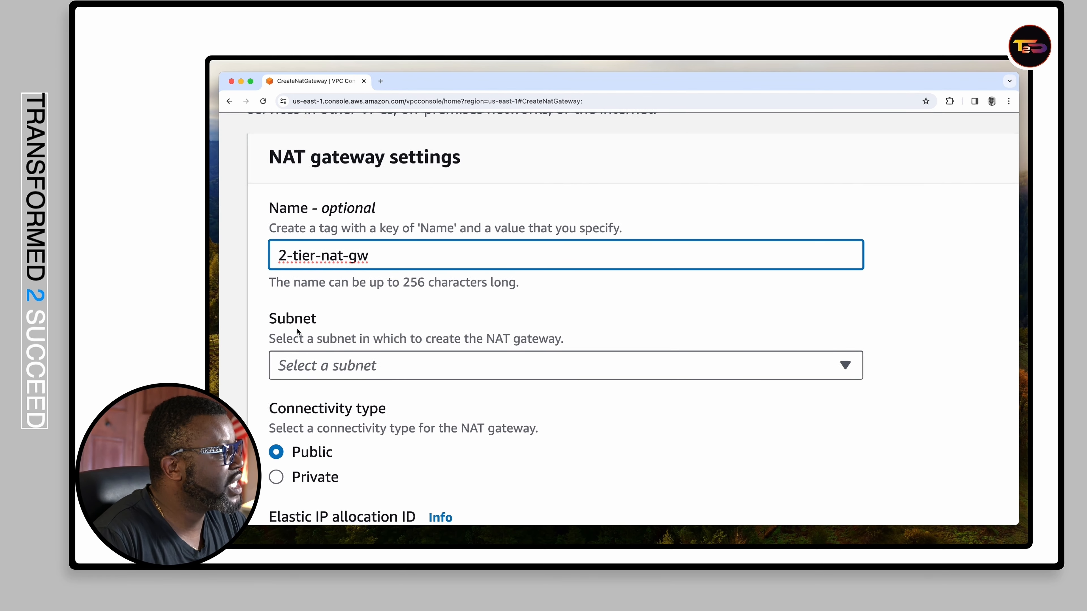
pyautogui.click(308, 319)
pyautogui.doubleClick(309, 319)
pyautogui.scroll(-1, 509, 308)
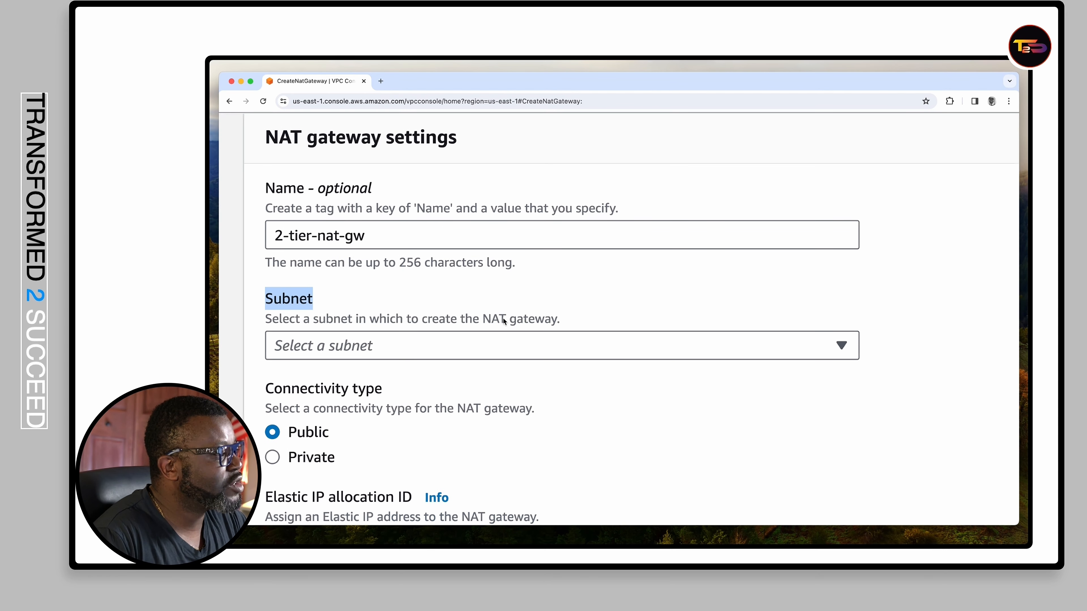
pyautogui.click(518, 346)
pyautogui.scroll(-3, 554, 317)
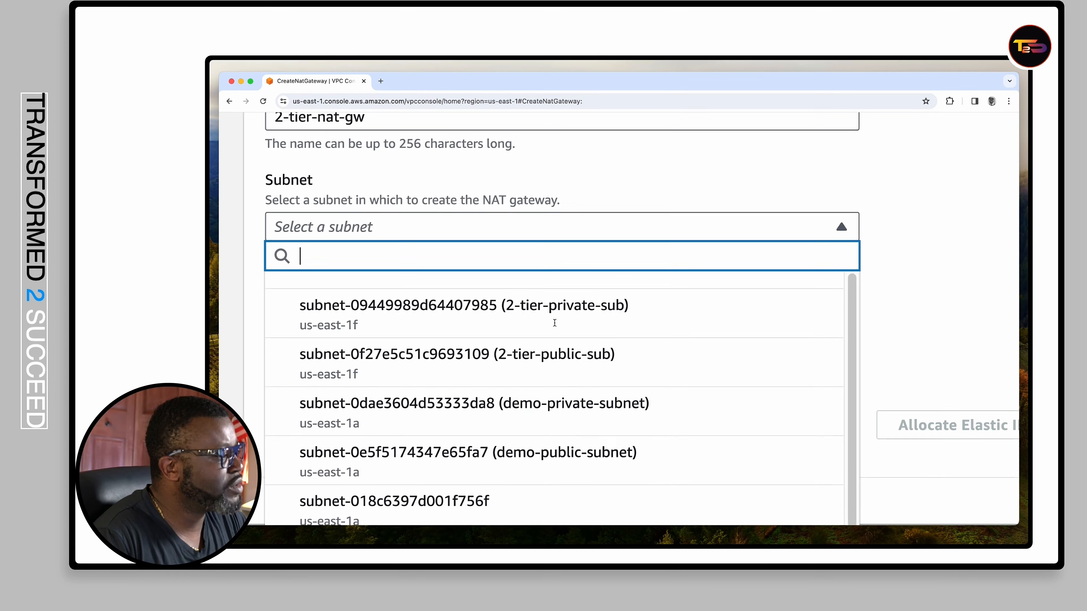
pyautogui.scroll(-6, 555, 326)
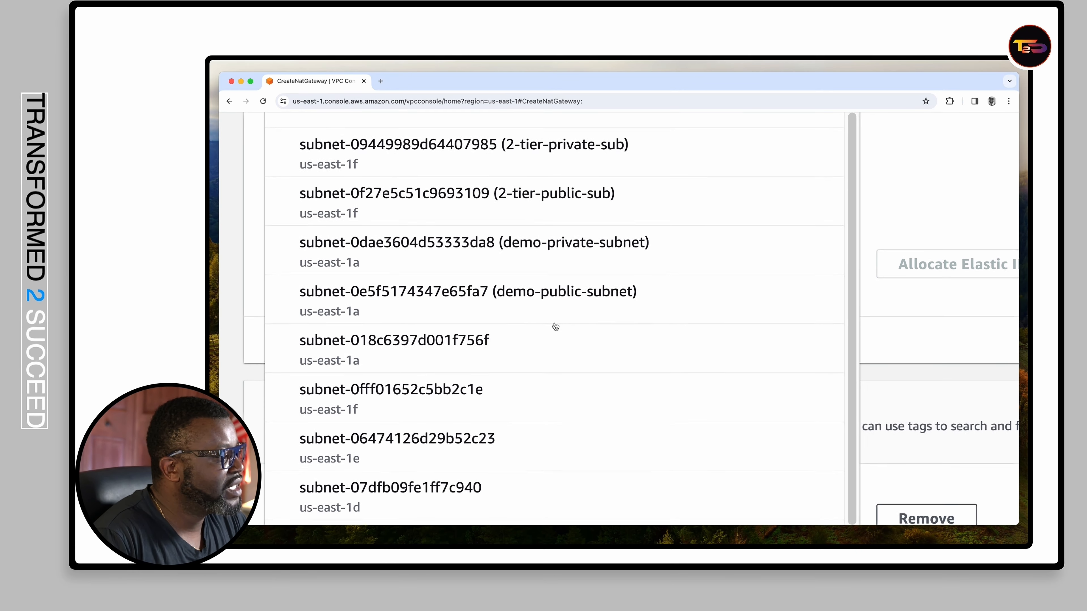
pyautogui.scroll(-1, 555, 327)
pyautogui.scroll(-2, 555, 327)
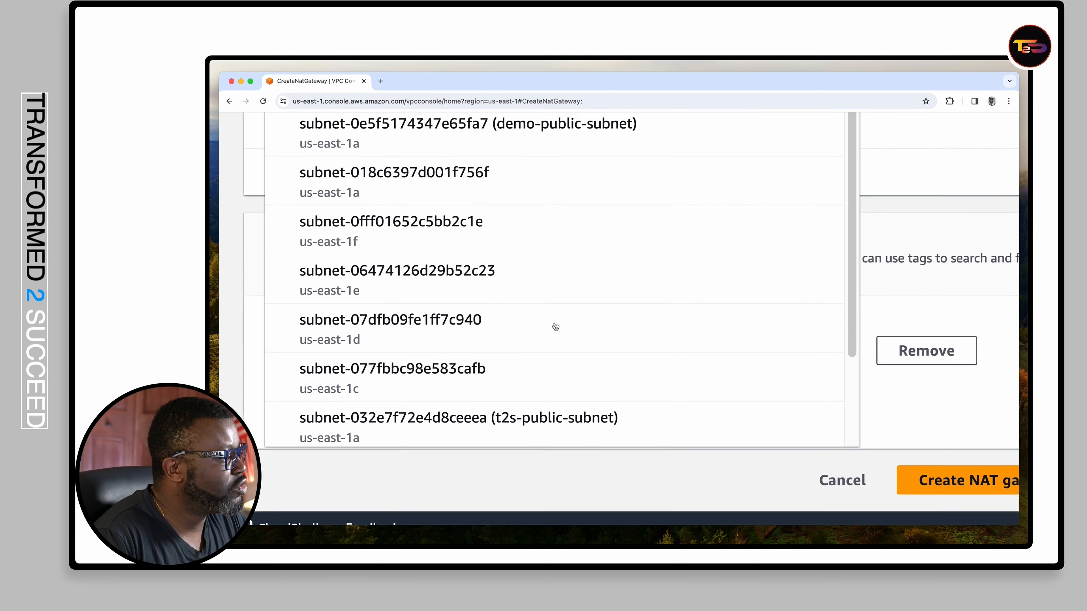
pyautogui.scroll(4, 556, 326)
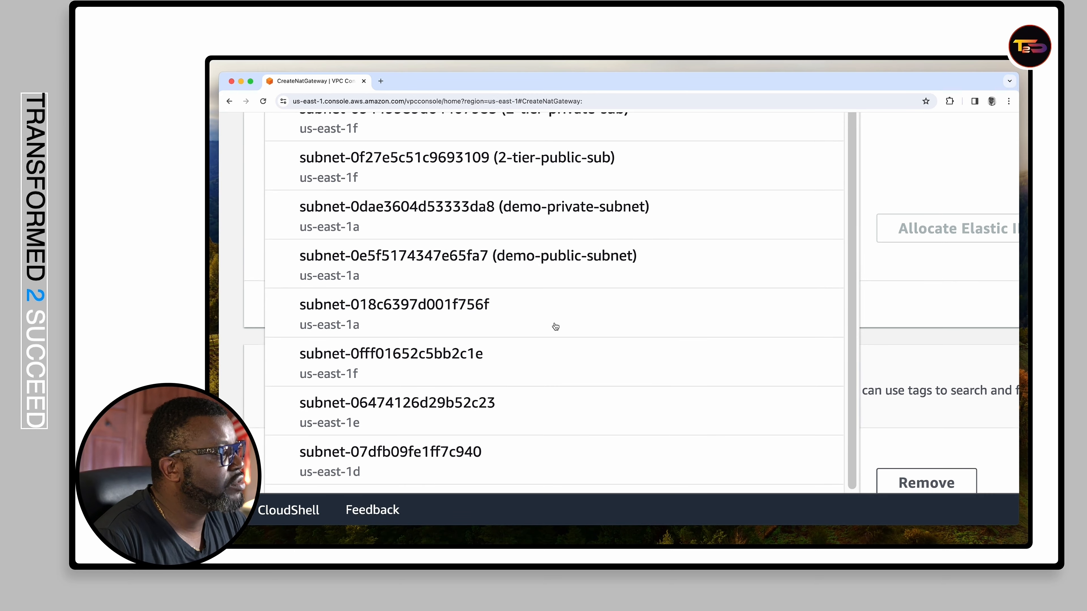
pyautogui.click(547, 160)
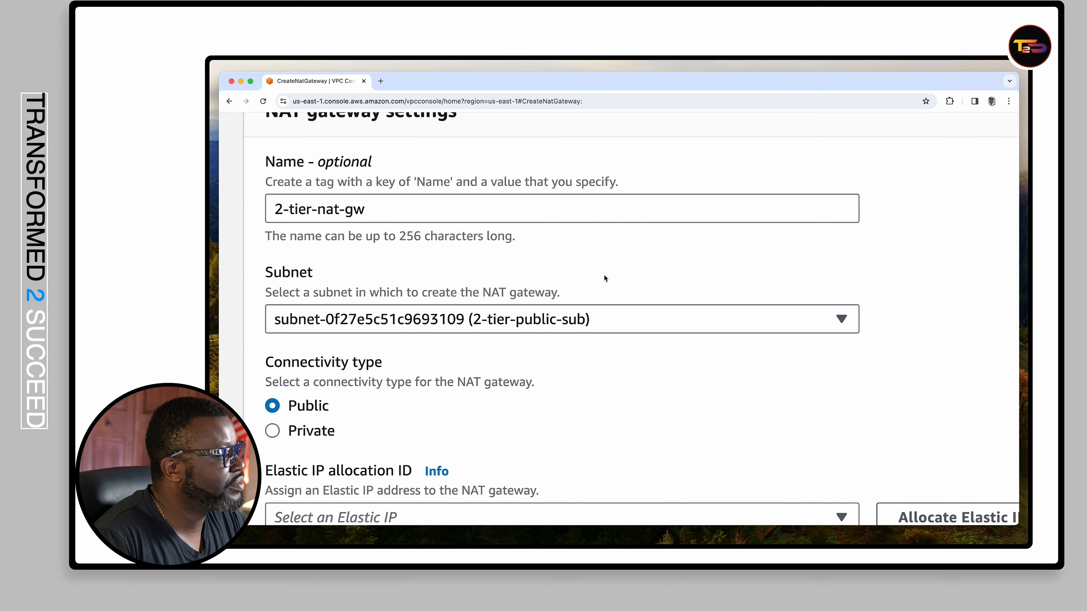
# - Set the NAT gateway's connectivity type to Private and create the gateway
pyautogui.press('super+0')
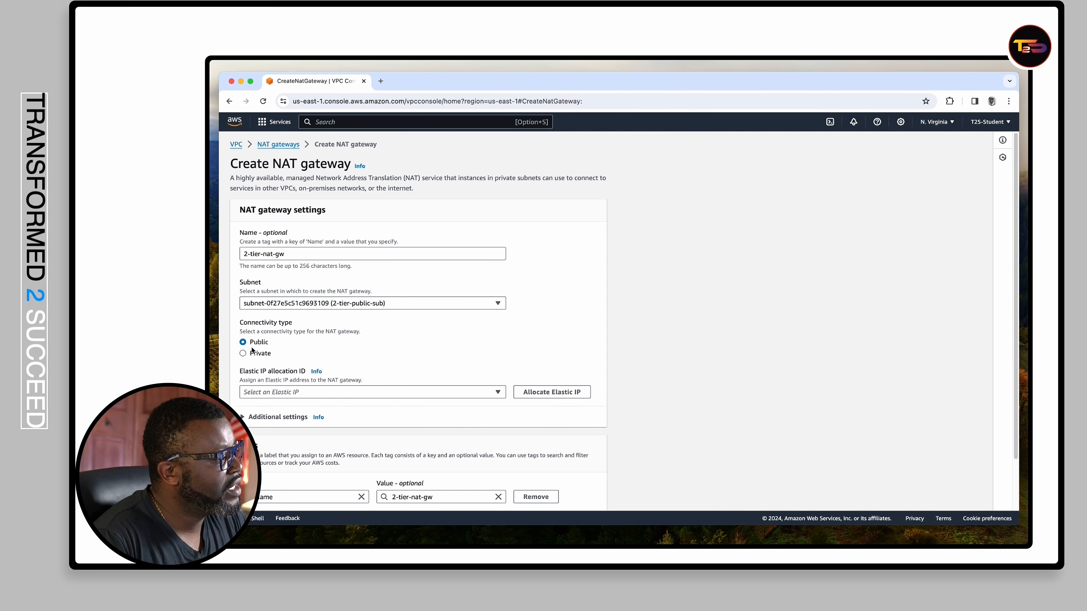
pyautogui.click(242, 353)
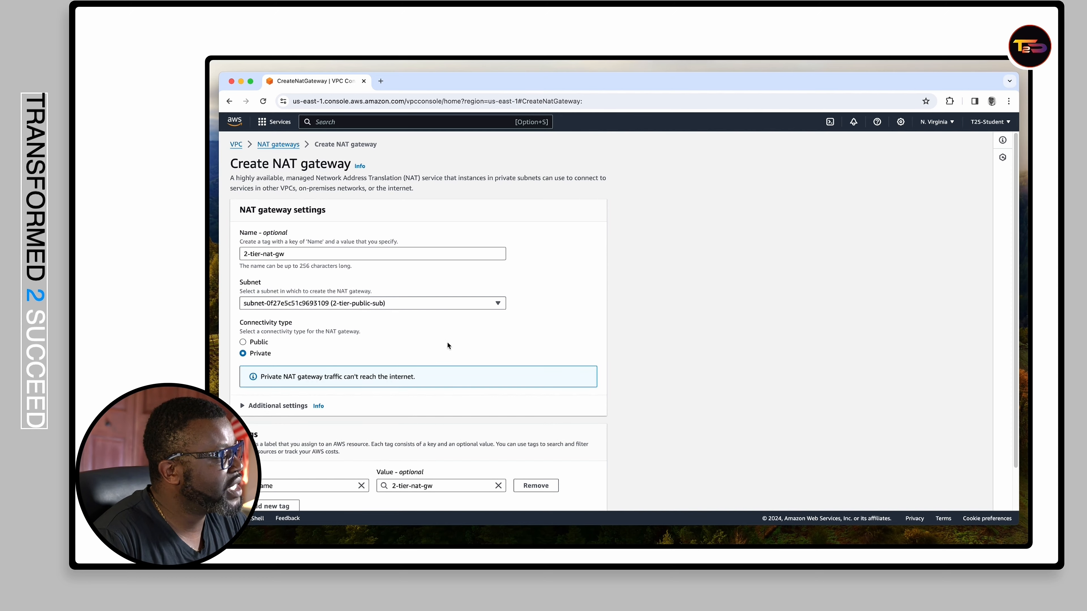
pyautogui.scroll(5, 449, 342)
pyautogui.scroll(-6, 496, 344)
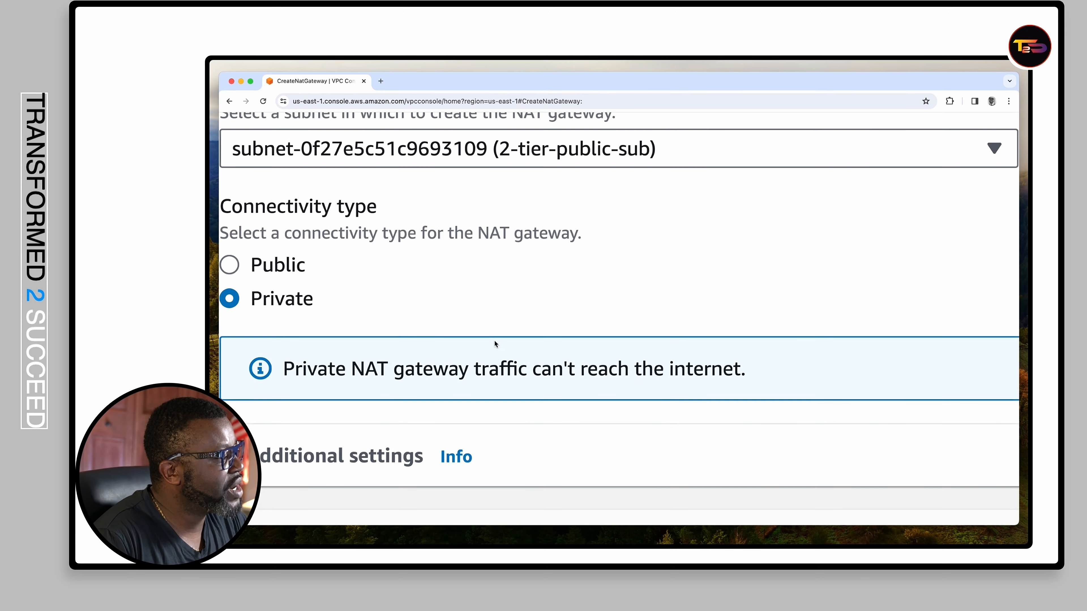
pyautogui.scroll(-2, 495, 344)
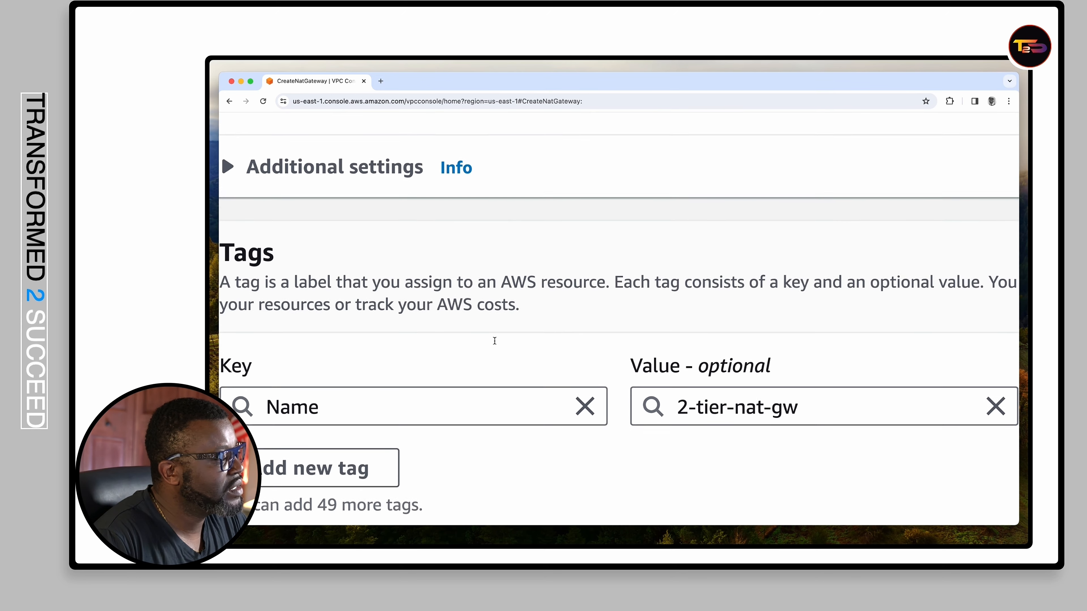
pyautogui.hscroll(-2, 495, 344)
pyautogui.scroll(3, 495, 344)
pyautogui.scroll(5, 495, 344)
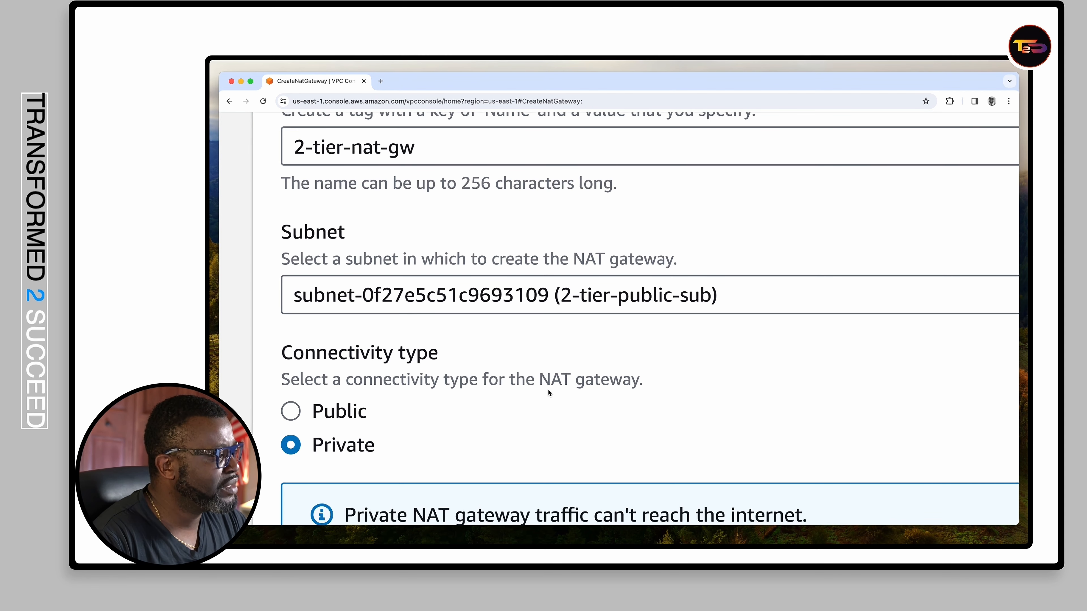
pyautogui.scroll(-5, 549, 392)
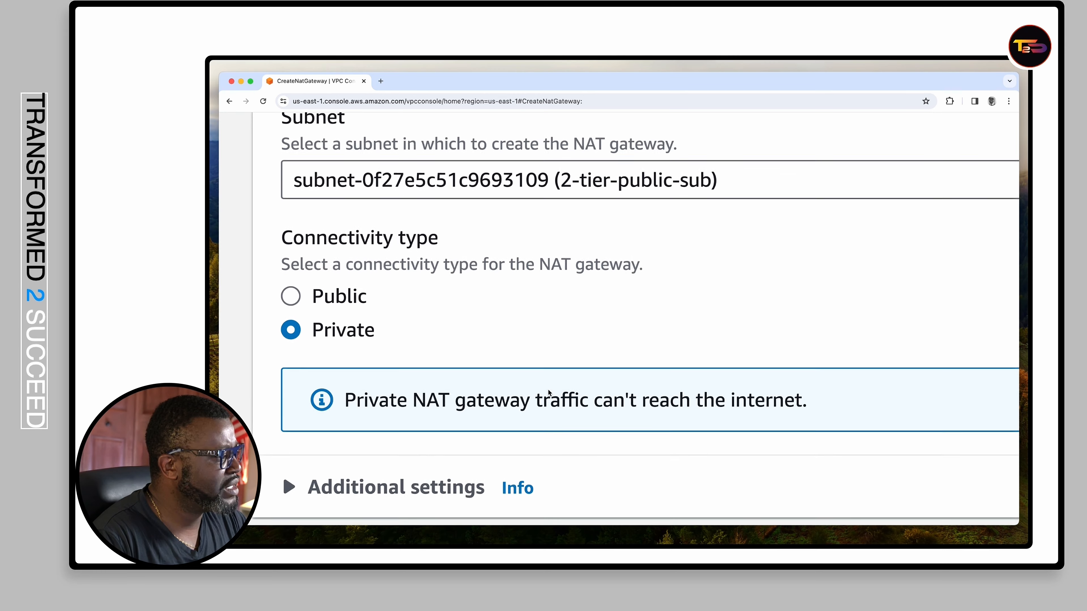
pyautogui.scroll(-5, 602, 313)
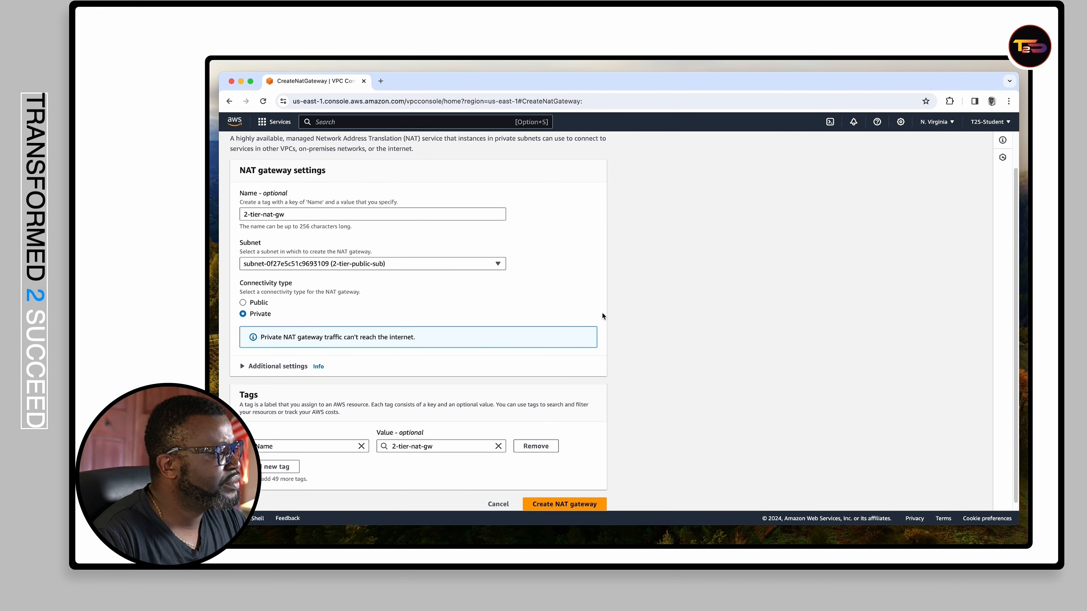
pyautogui.scroll(-1, 602, 316)
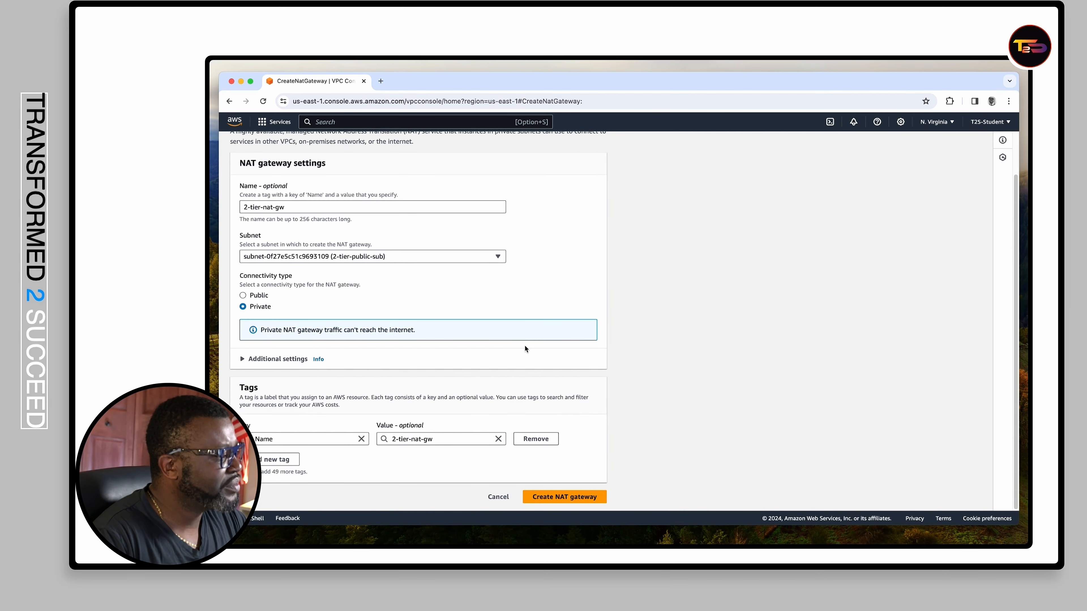
pyautogui.scroll(5, 579, 415)
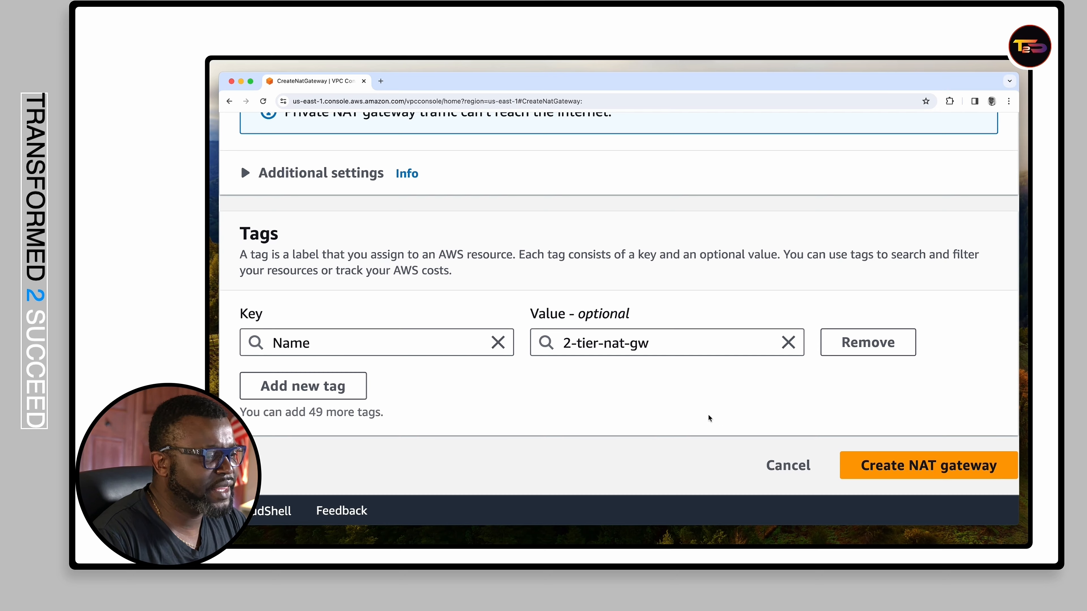
pyautogui.click(898, 465)
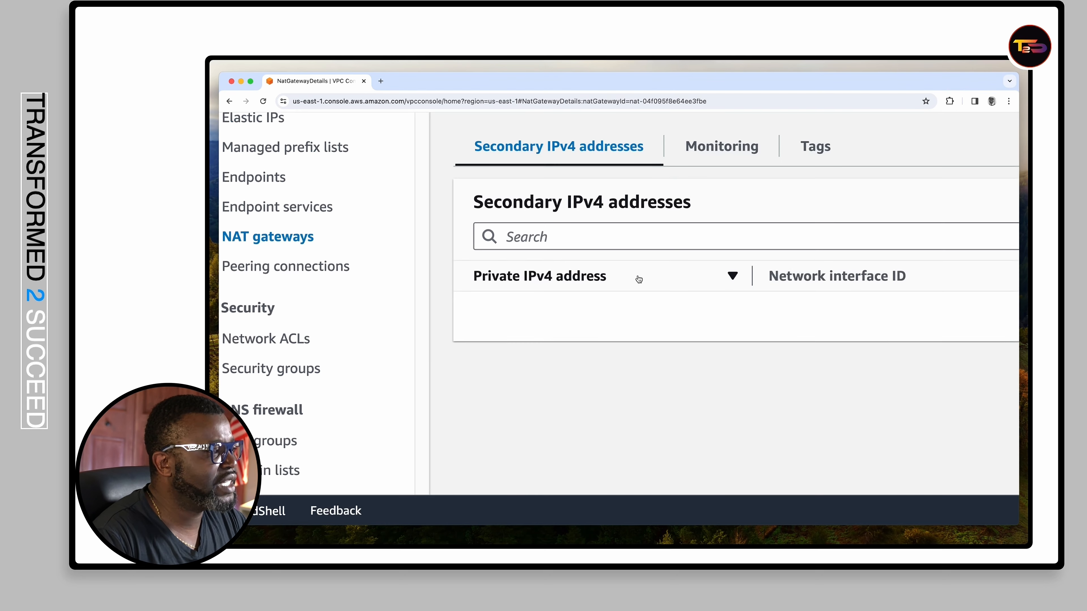
# - Open the 2-tier-private-sub route table from the VPC route tables list and start editing its routes
pyautogui.scroll(-5, 639, 279)
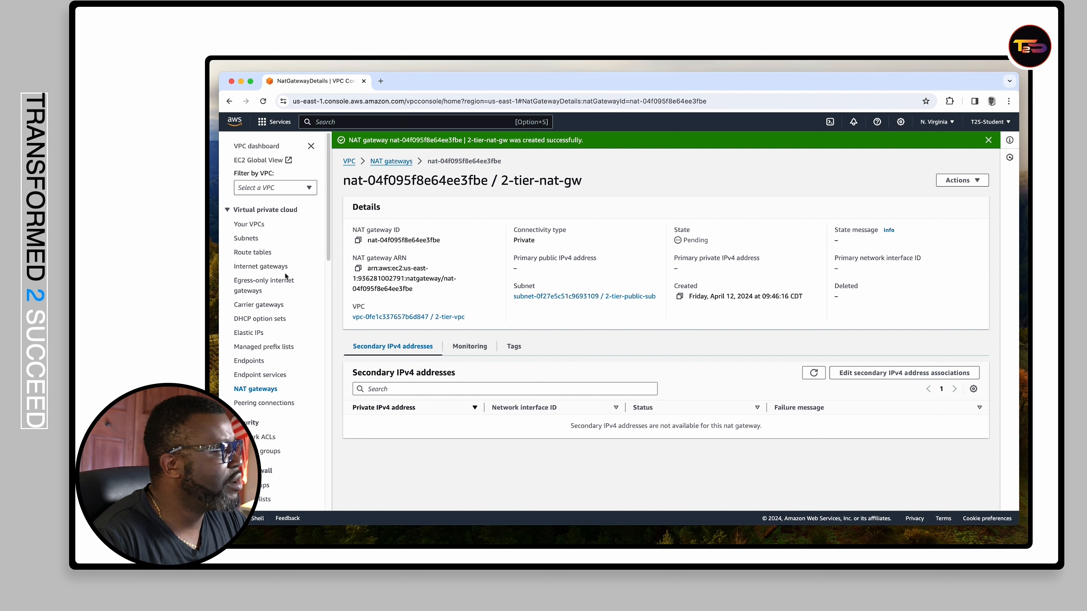
pyautogui.scroll(5, 256, 255)
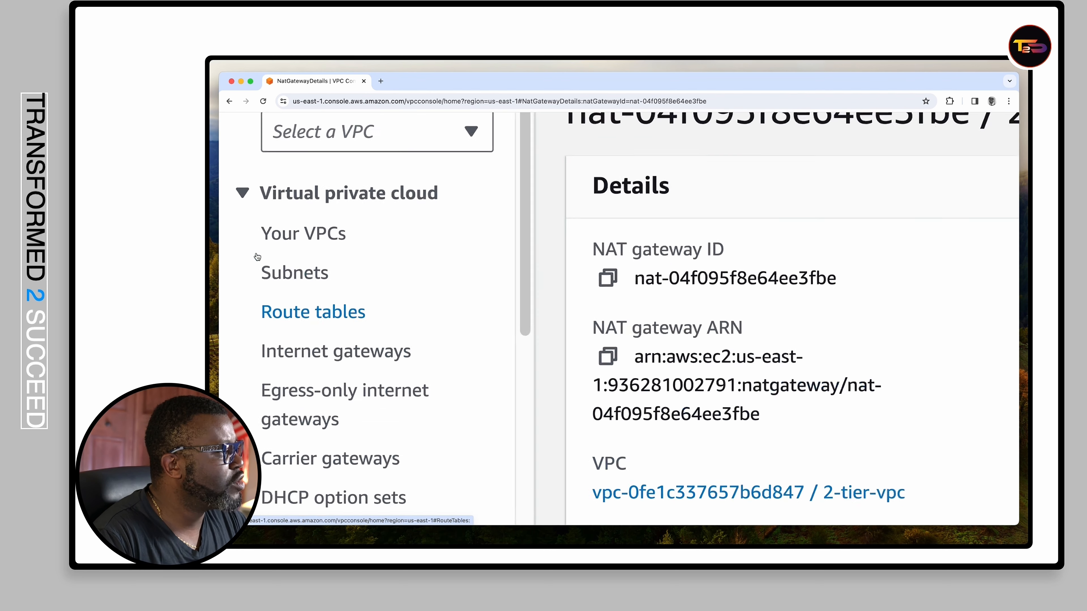
pyautogui.click(268, 252)
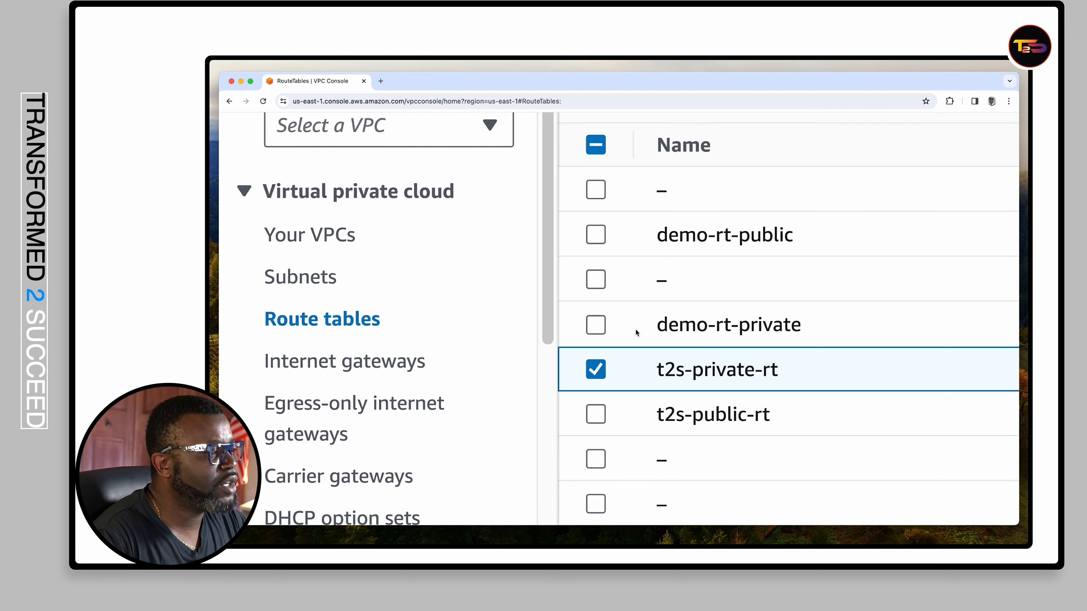
pyautogui.scroll(-5, 707, 363)
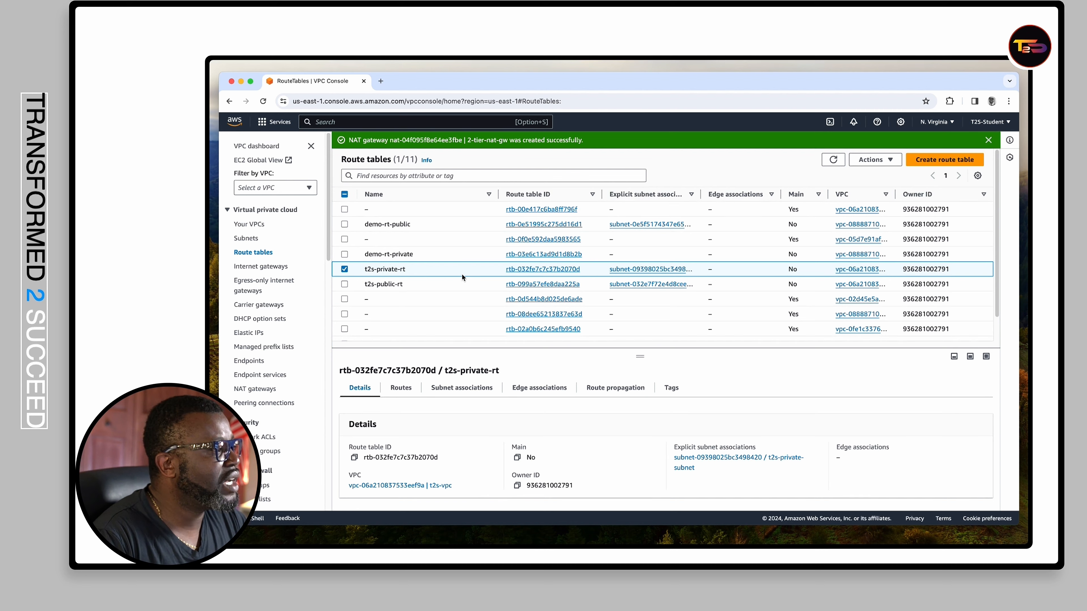
pyautogui.scroll(-1, 462, 273)
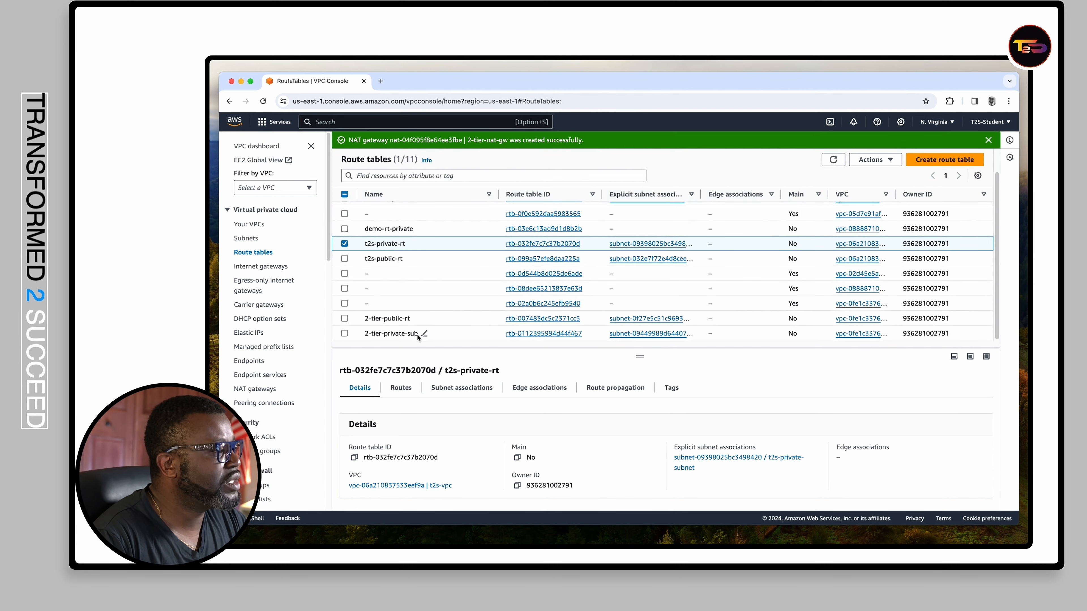
pyautogui.scroll(5, 494, 336)
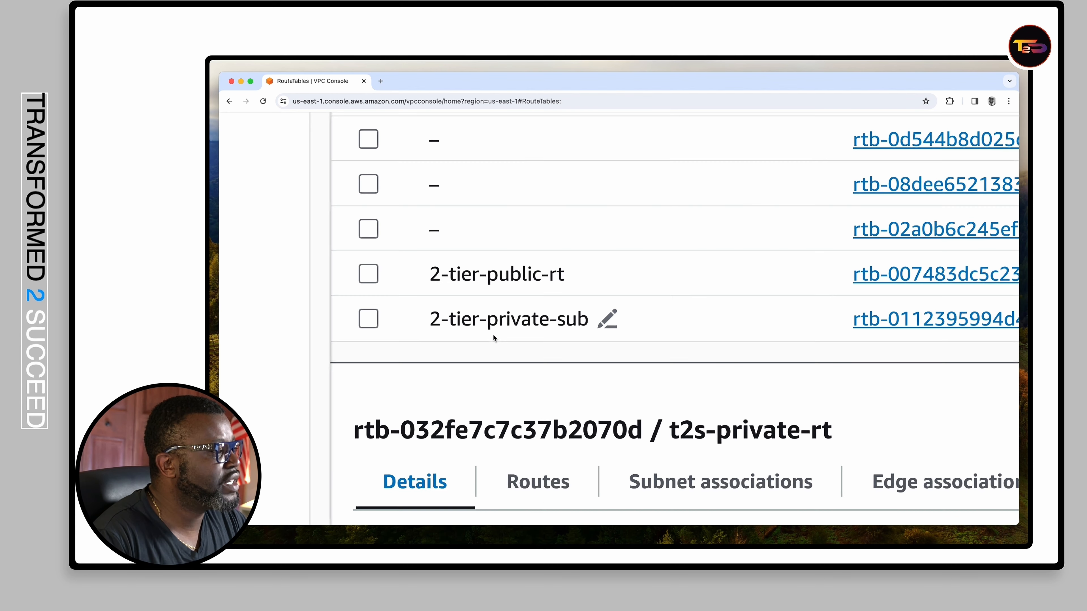
pyautogui.click(894, 323)
pyautogui.scroll(-5, 601, 240)
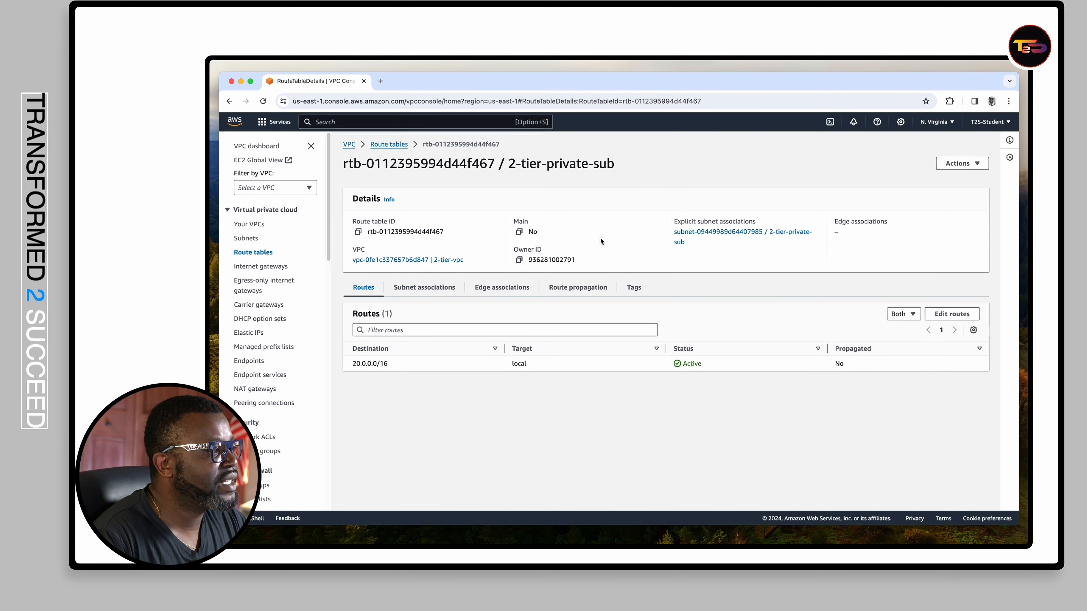
pyautogui.click(948, 315)
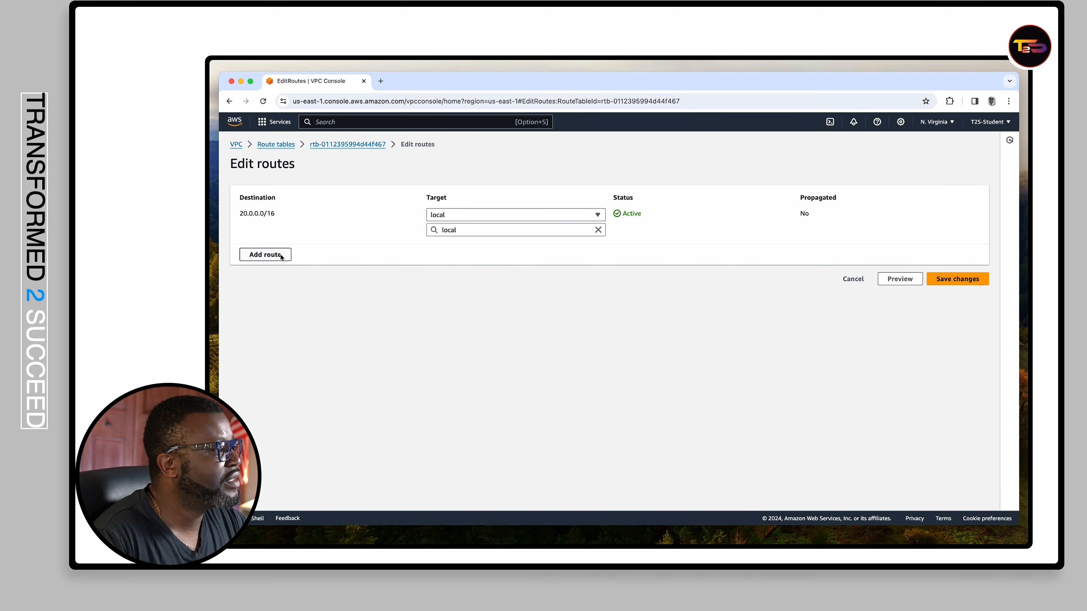
# - Add a route with destination 0.0.0.0/0 to the private route table
pyautogui.click(269, 253)
pyautogui.click(305, 248)
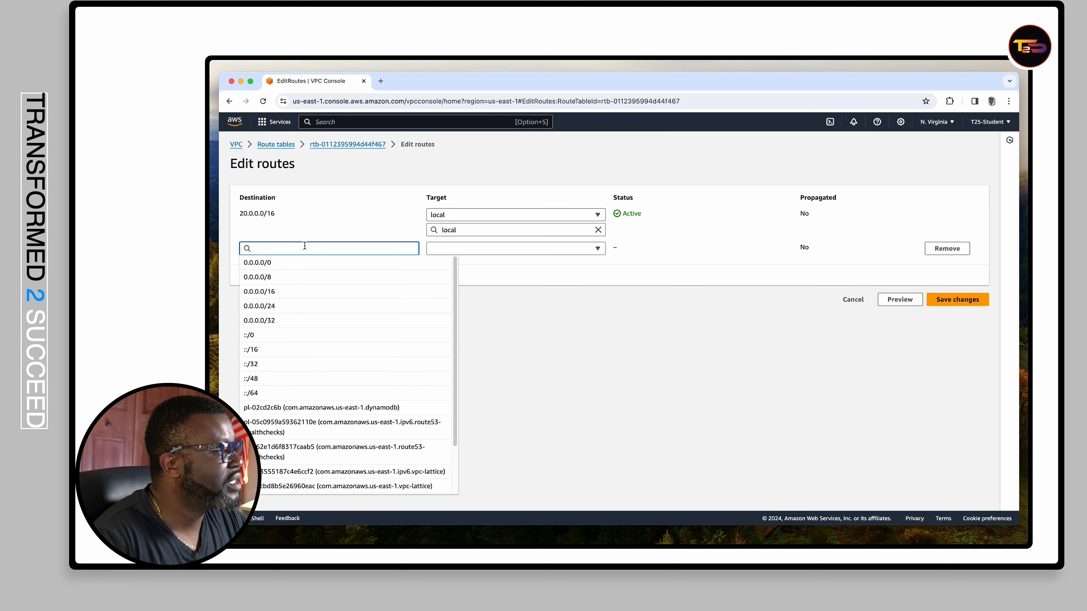
pyautogui.click(298, 263)
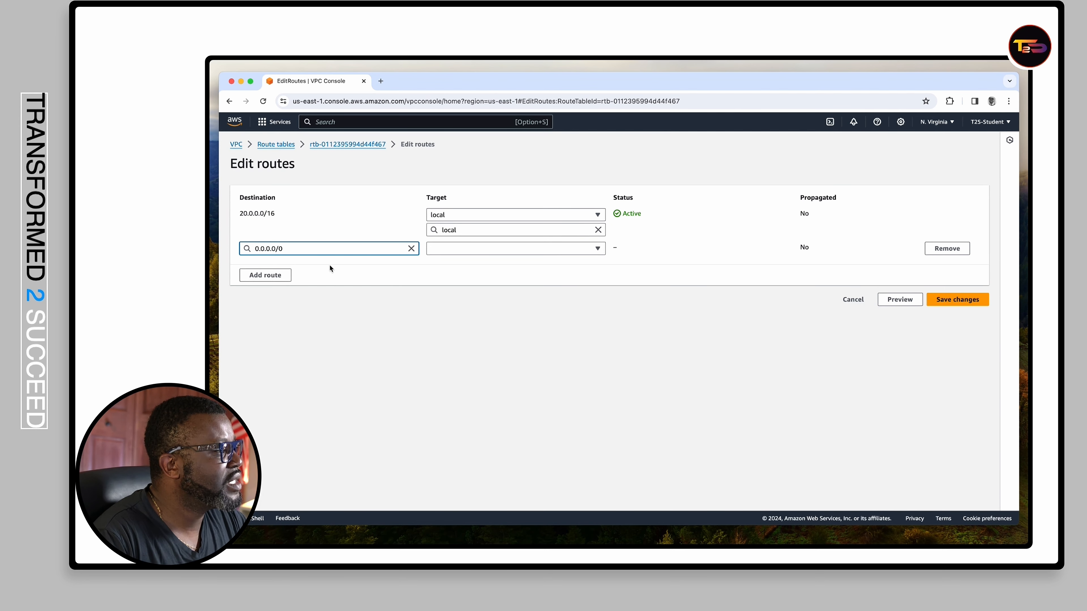
pyautogui.click(411, 248)
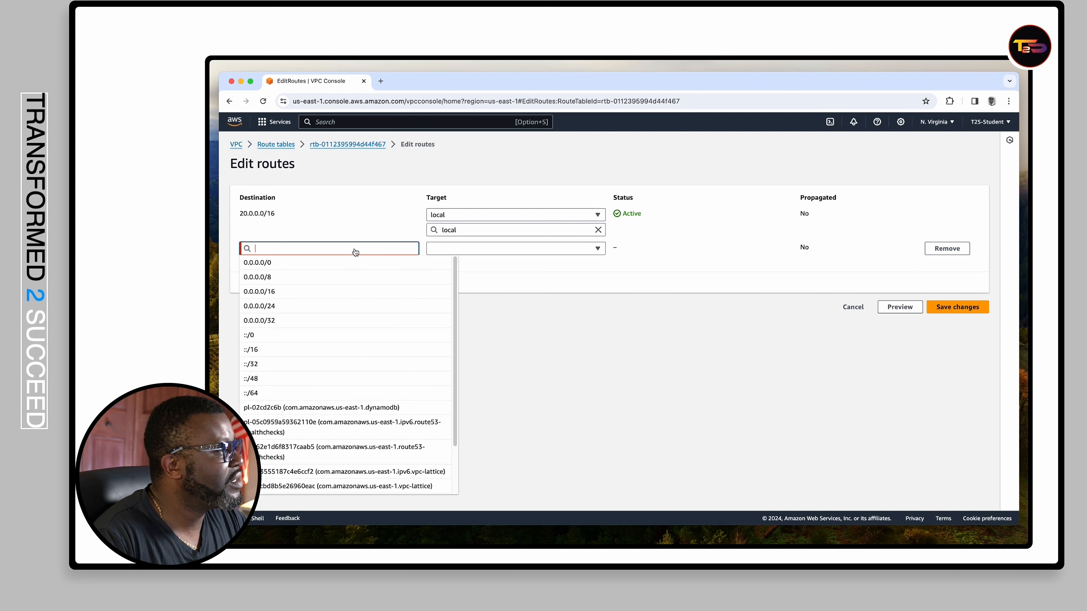
pyautogui.click(307, 262)
# - Target the 0.0.0.0/0 route at the NAT gateway 2-tier-nat-gw and save the route changes
pyautogui.click(473, 251)
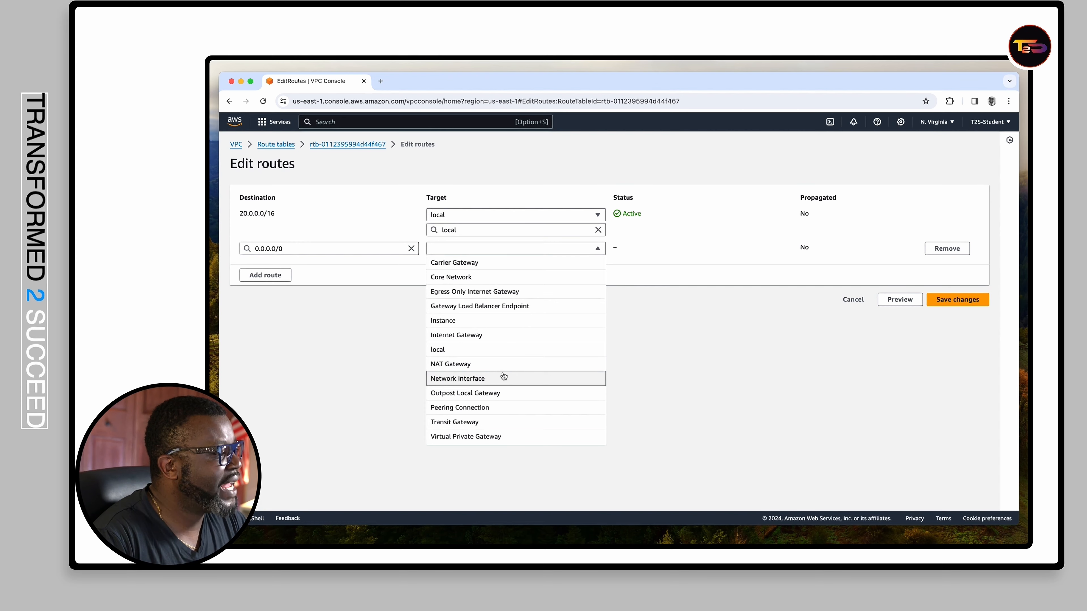
pyautogui.click(462, 365)
pyautogui.click(466, 265)
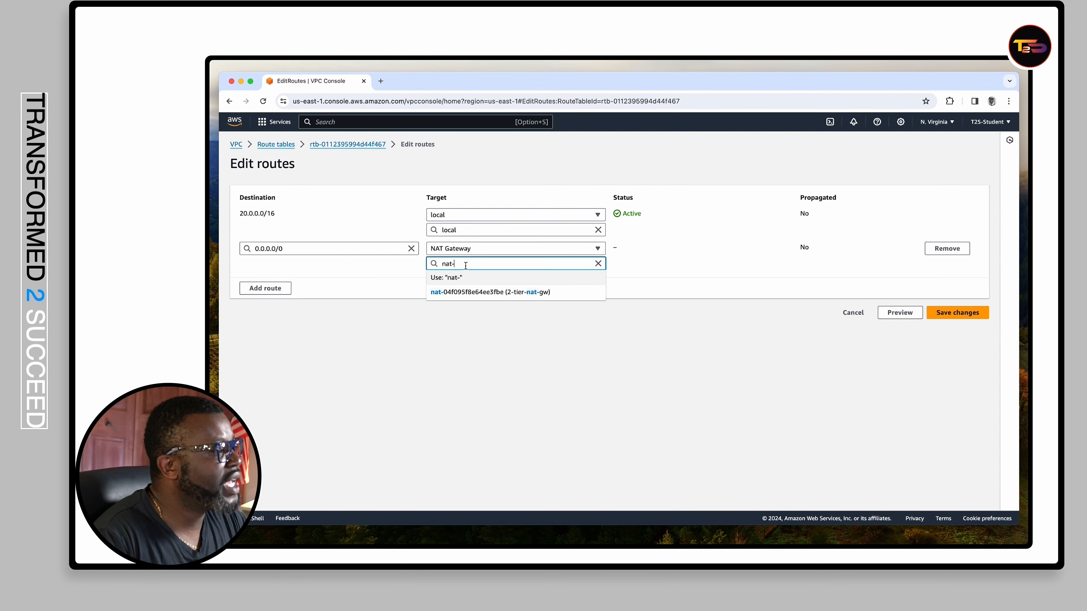
pyautogui.click(498, 293)
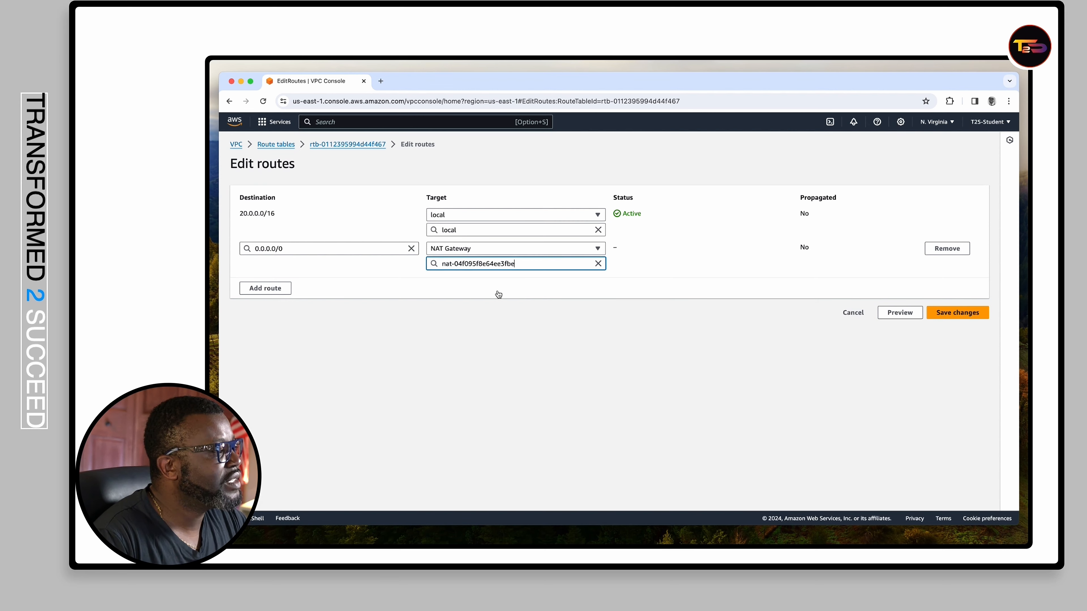
pyautogui.scroll(2, 518, 286)
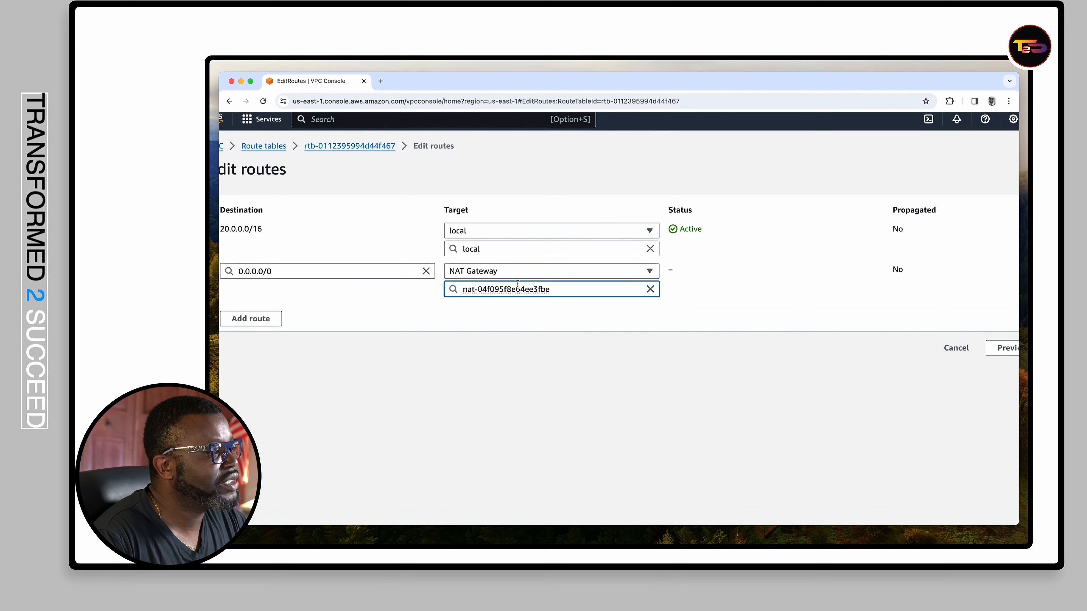
pyautogui.scroll(-2, 597, 303)
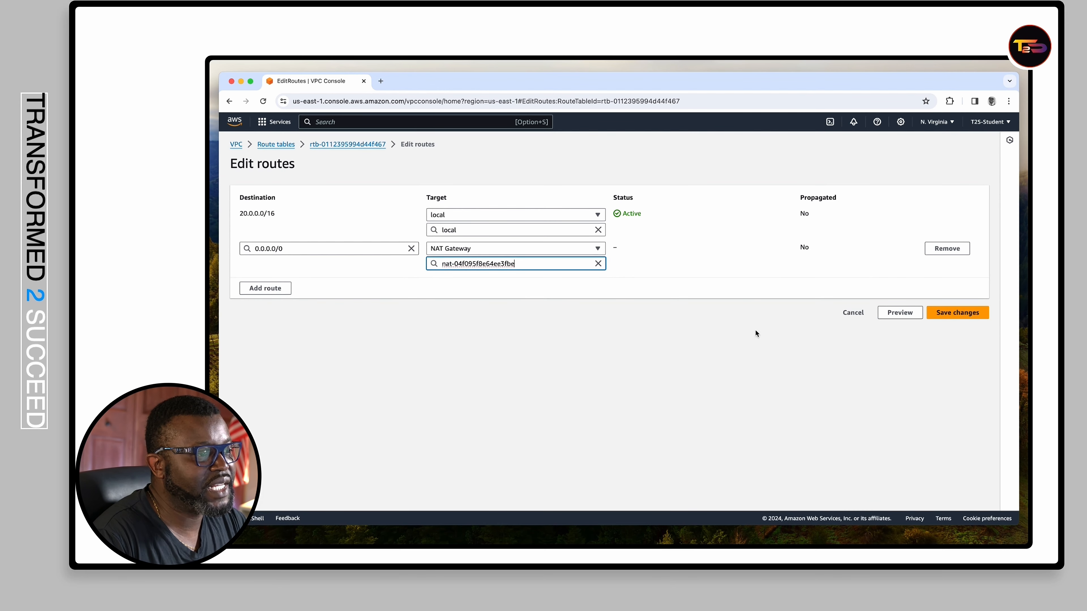
pyautogui.click(943, 313)
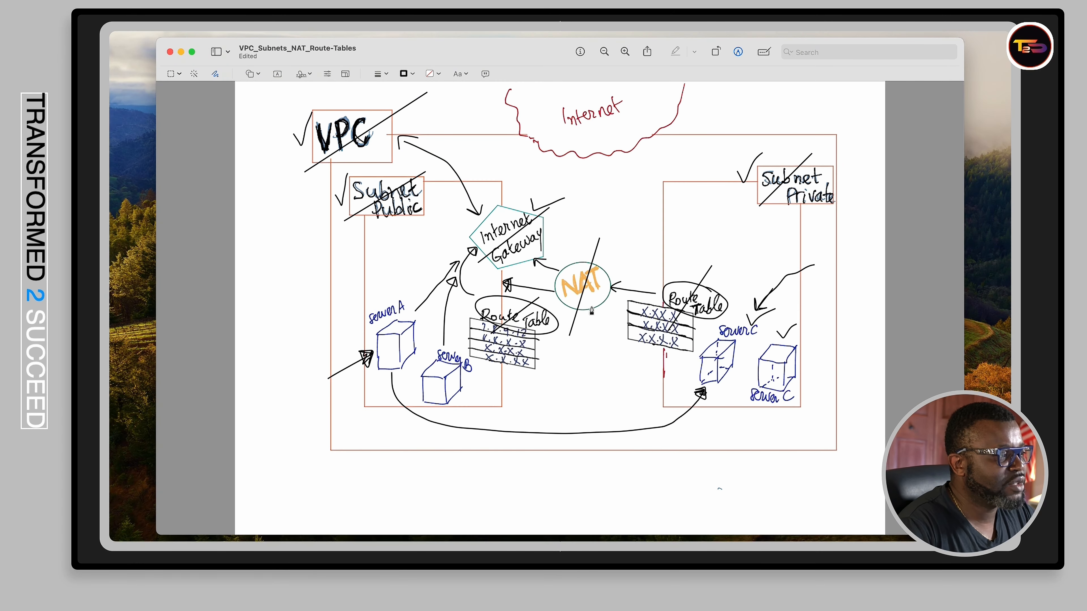
# - Switch to the VPC_Subnets_NAT_Route-Tables diagram and strike through the NAT circle and both Route Table labels
pyautogui.moveTo(617, 259); pyautogui.dragTo(547, 304)
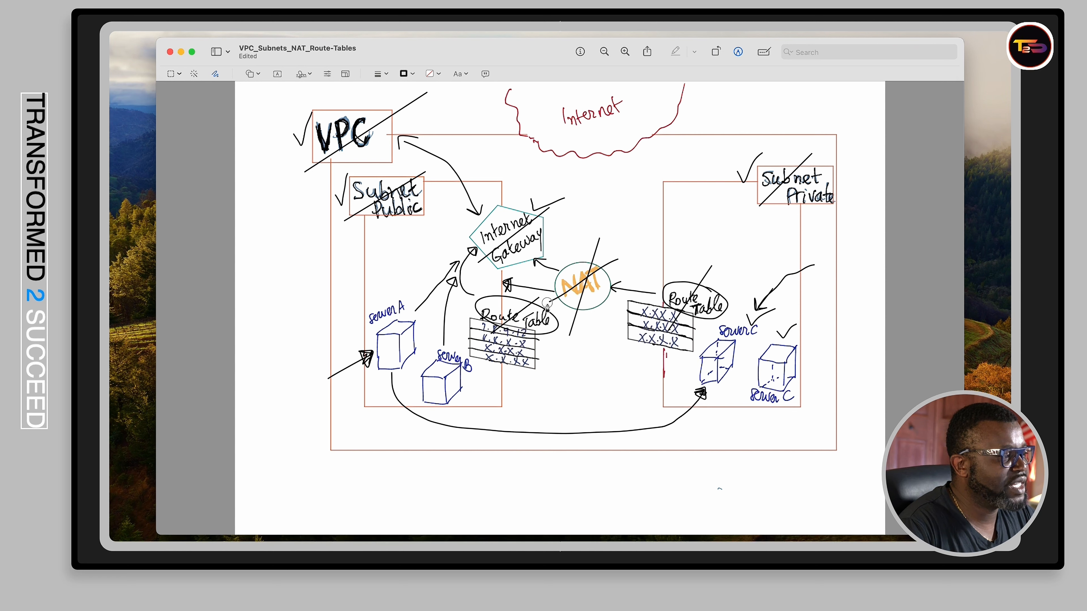
pyautogui.moveTo(679, 268); pyautogui.dragTo(706, 328)
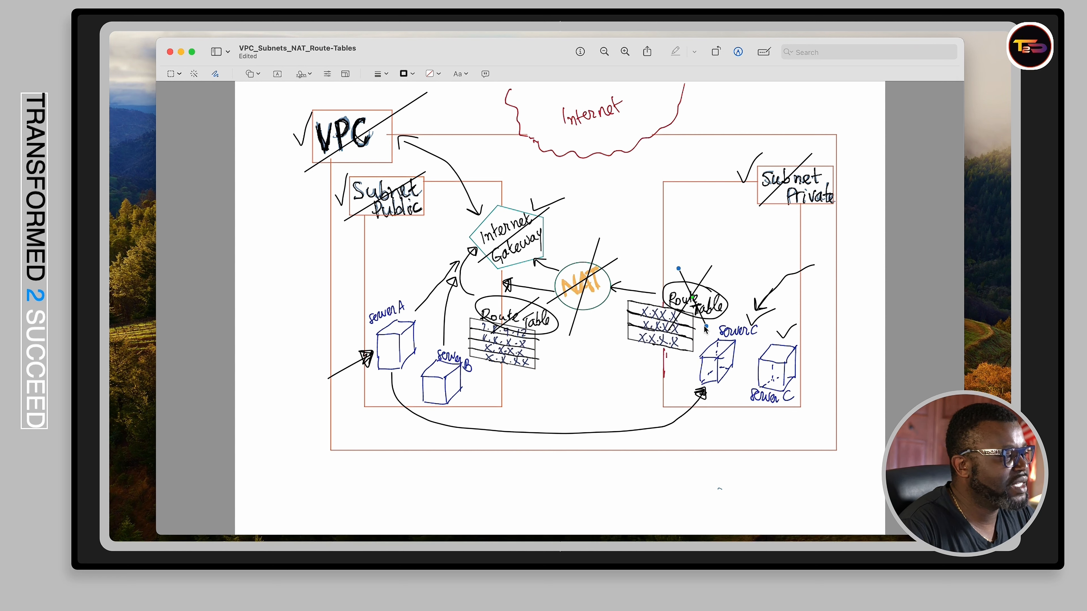
pyautogui.click(519, 297)
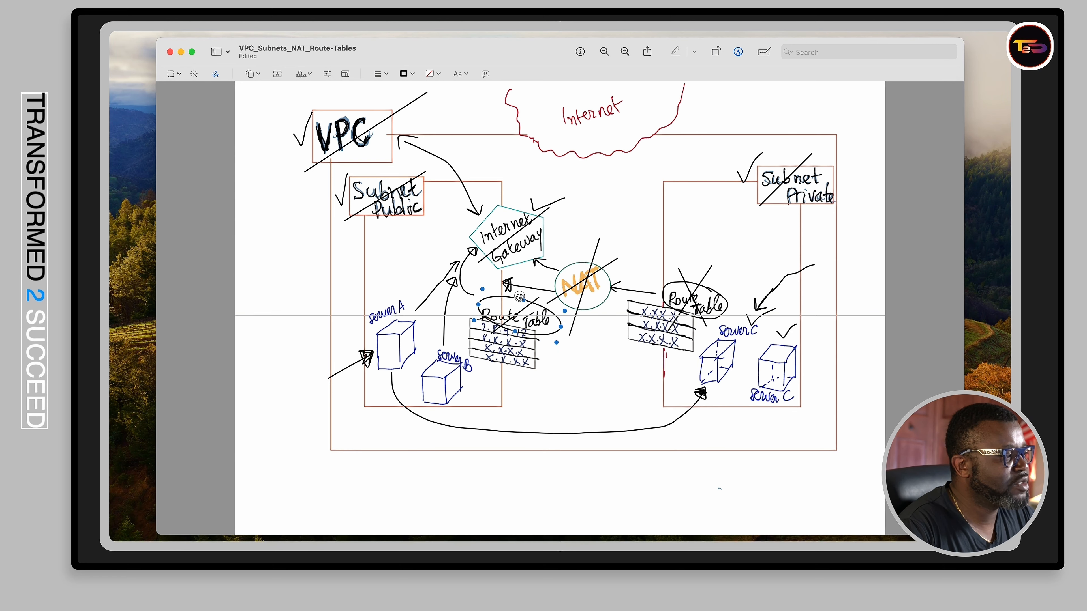
pyautogui.moveTo(520, 277); pyautogui.dragTo(529, 346)
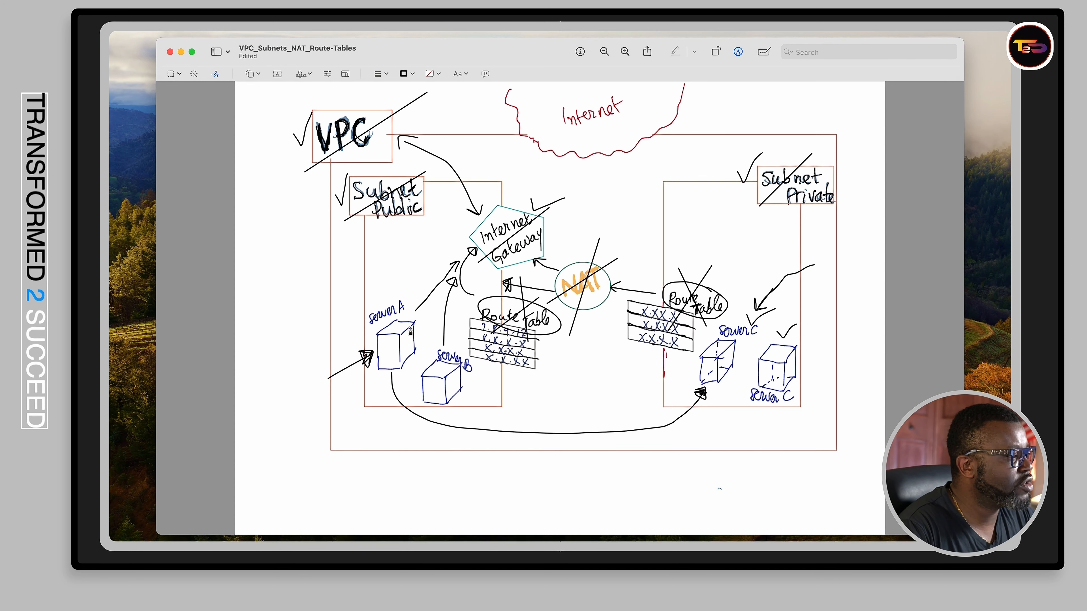
# - Circle Server A in the diagram's public subnet and mark Server C in the private subnet
pyautogui.moveTo(412, 315)
pyautogui.mouseDown()
pyautogui.moveTo(409, 298)
pyautogui.moveTo(370, 295)
pyautogui.moveTo(358, 356)
pyautogui.moveTo(405, 375)
pyautogui.moveTo(431, 307)
pyautogui.moveTo(400, 295)
pyautogui.mouseUp()
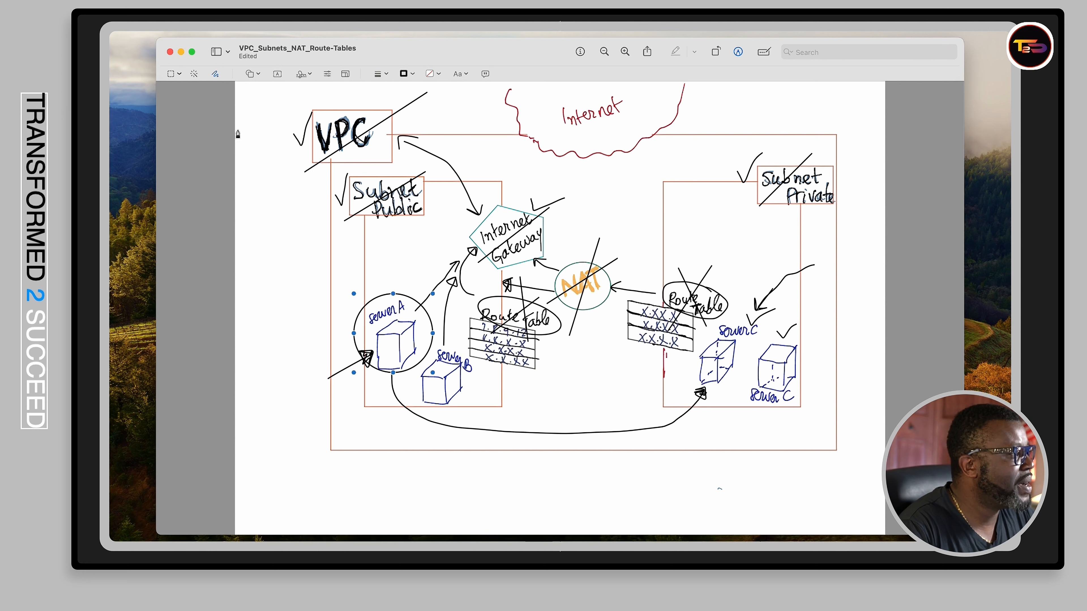
pyautogui.click(218, 121)
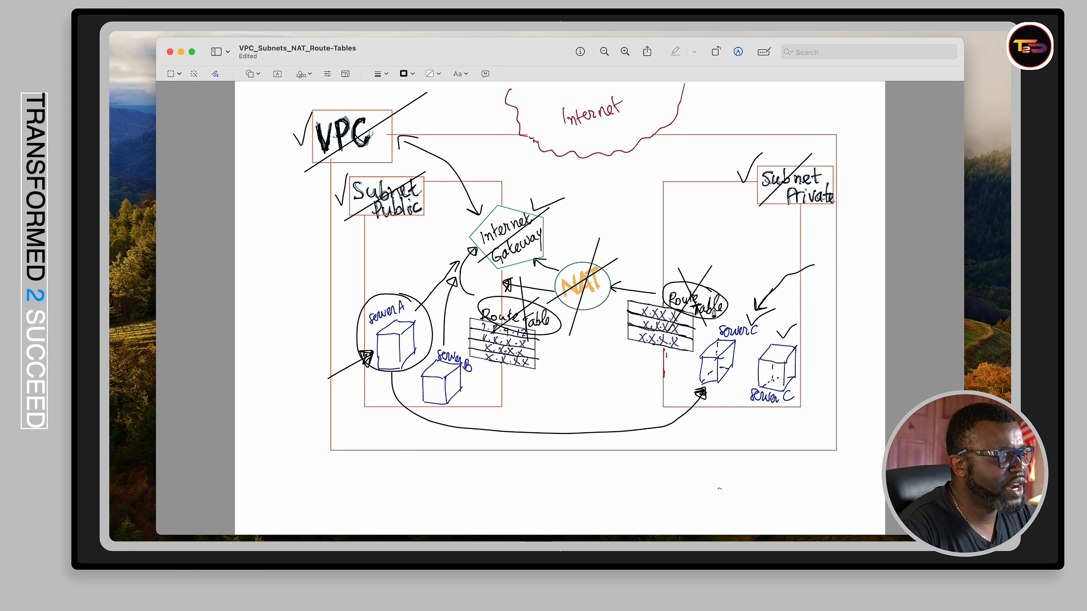
pyautogui.moveTo(707, 339)
pyautogui.mouseDown()
pyautogui.moveTo(690, 355)
pyautogui.moveTo(721, 391)
pyautogui.moveTo(748, 336)
pyautogui.moveTo(696, 331)
pyautogui.mouseUp()
pyautogui.click(218, 126)
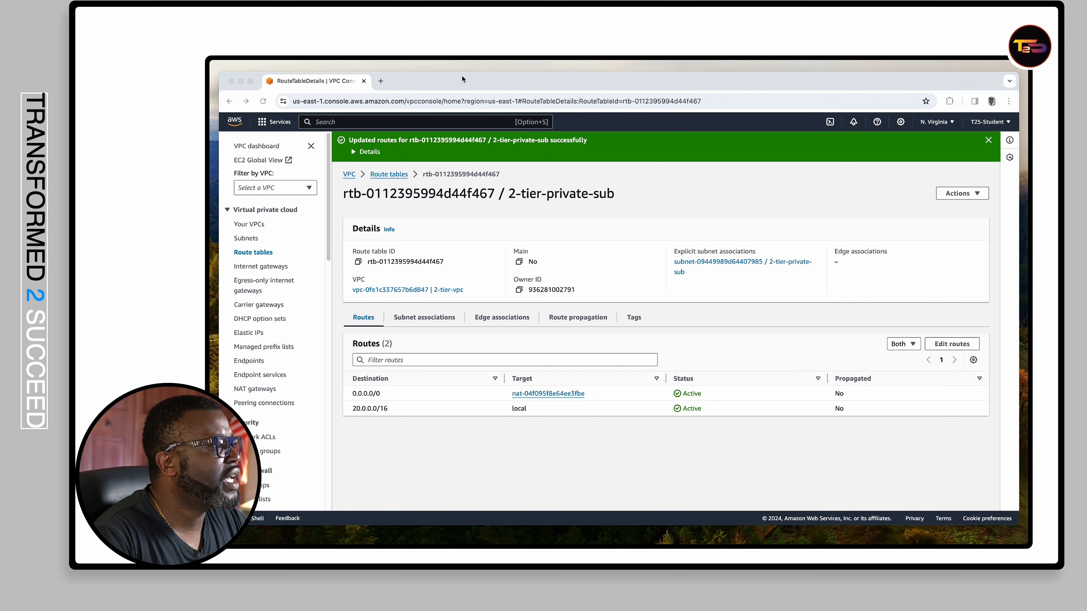
# - Switch back to the AWS console in the browser and open EC2's form for launching a new instance
pyautogui.click(454, 76)
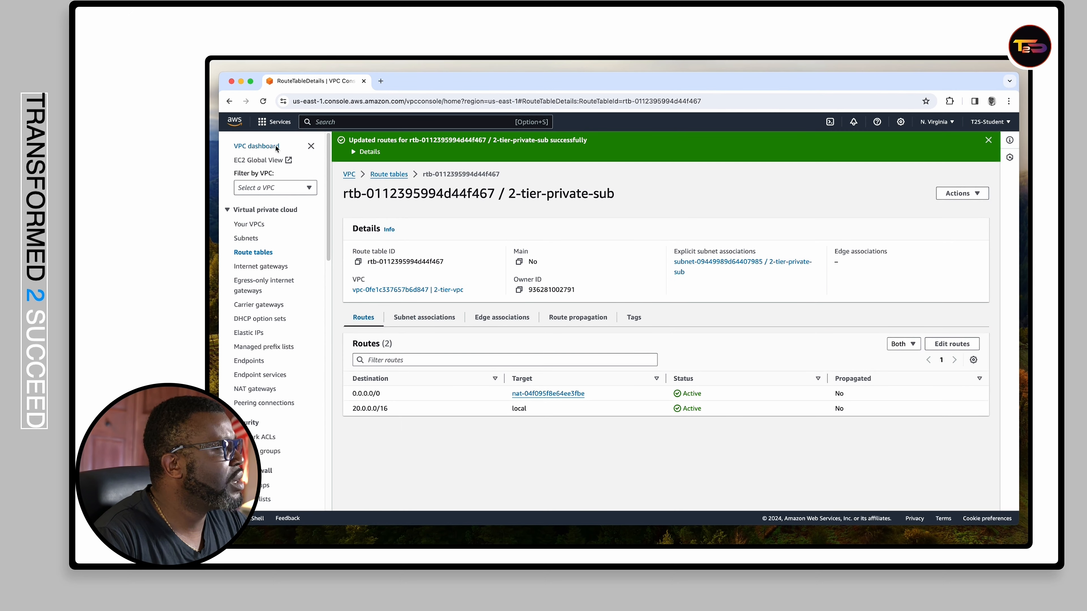
pyautogui.click(265, 123)
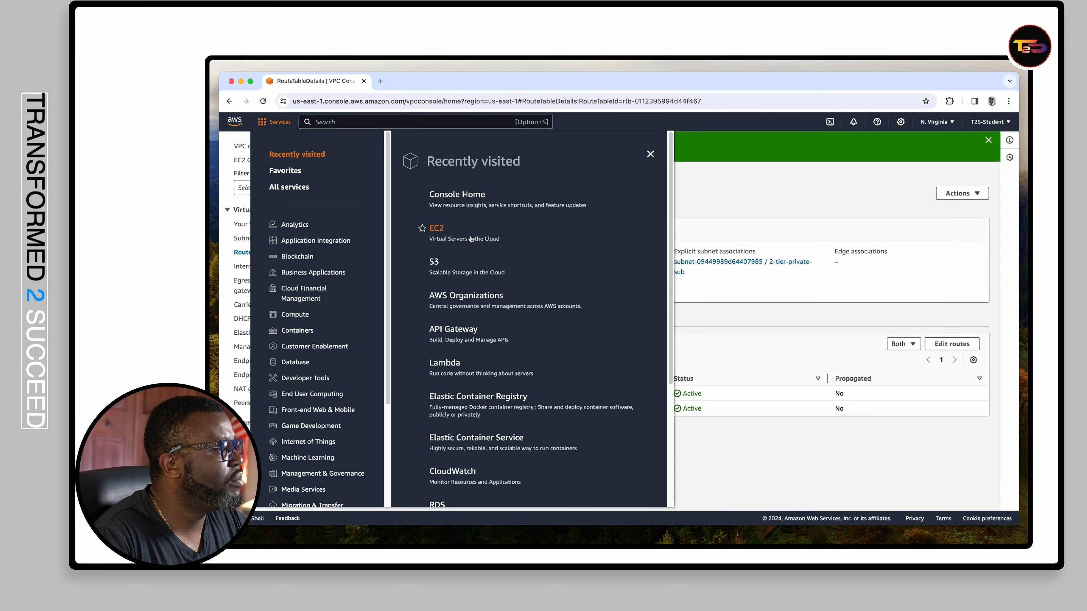
pyautogui.click(436, 232)
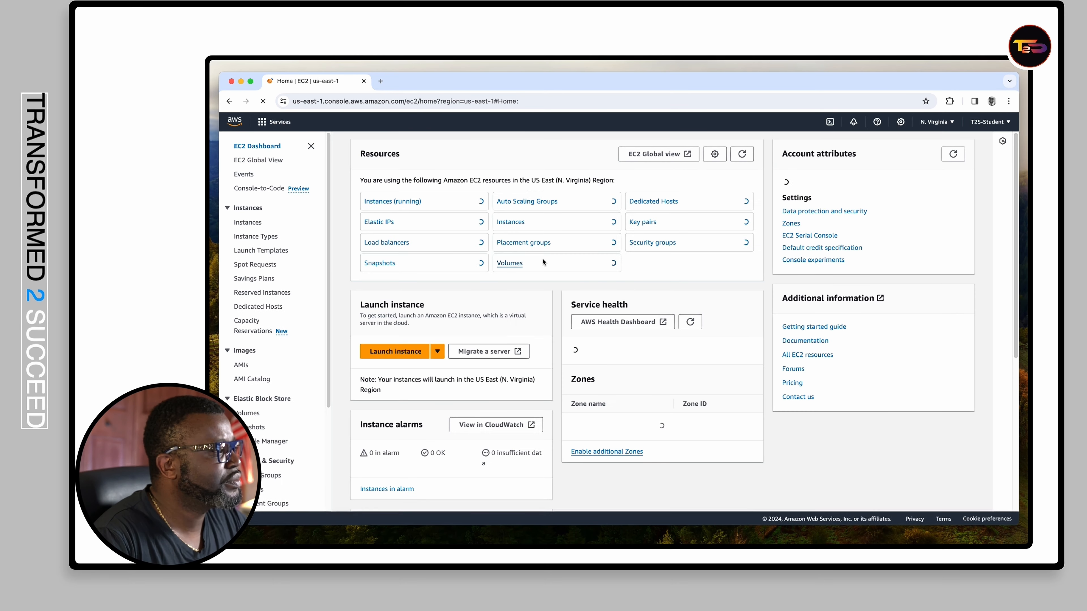
pyautogui.click(392, 201)
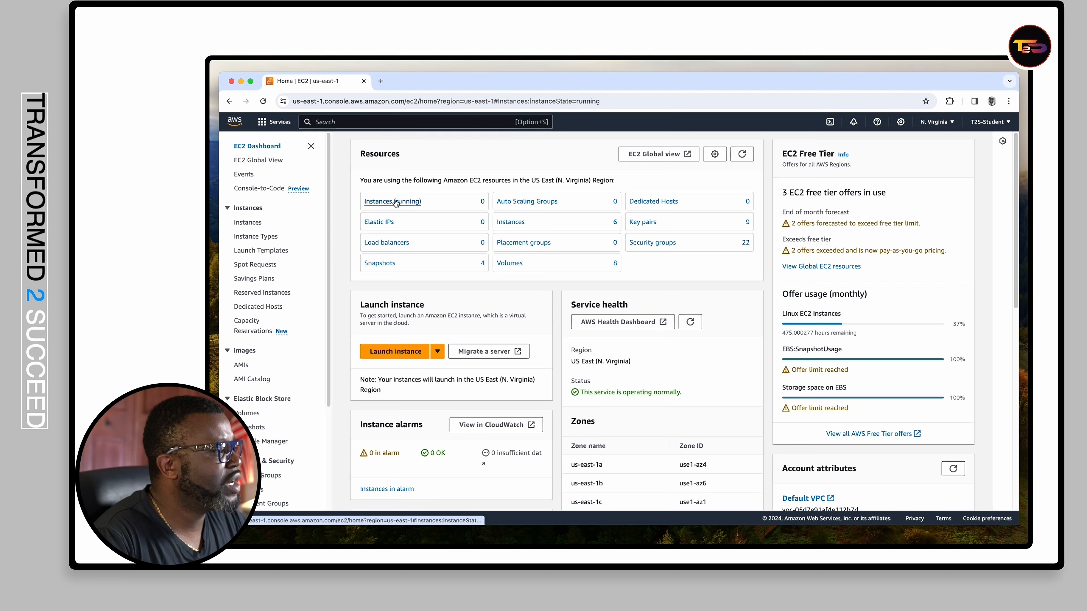
pyautogui.click(960, 143)
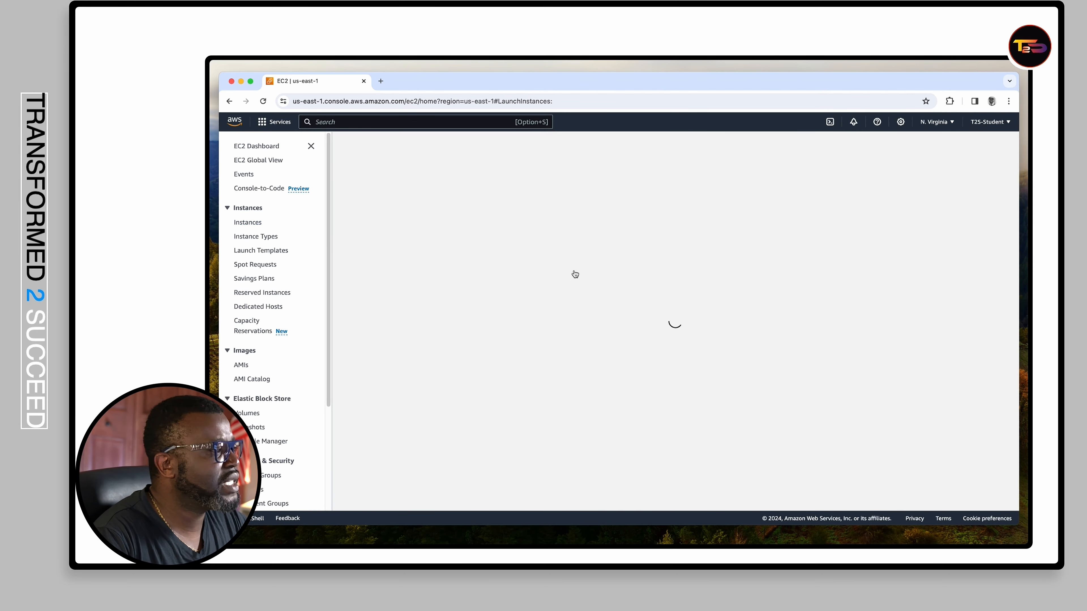
# - Name the new instance 2-tier-Bastion
pyautogui.click(375, 268)
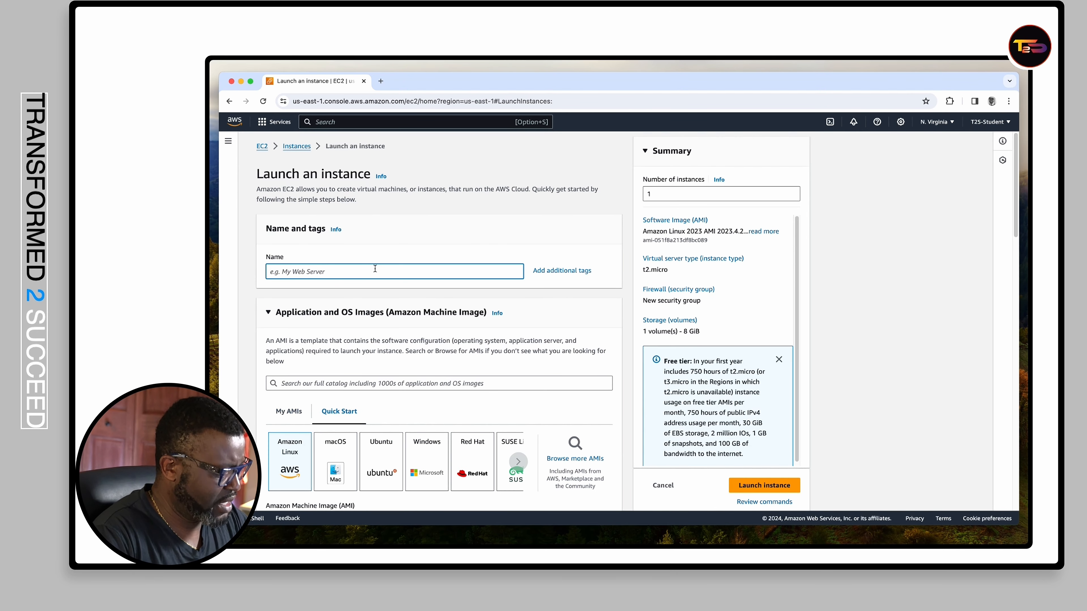
pyautogui.write('2-tier-public-sub')
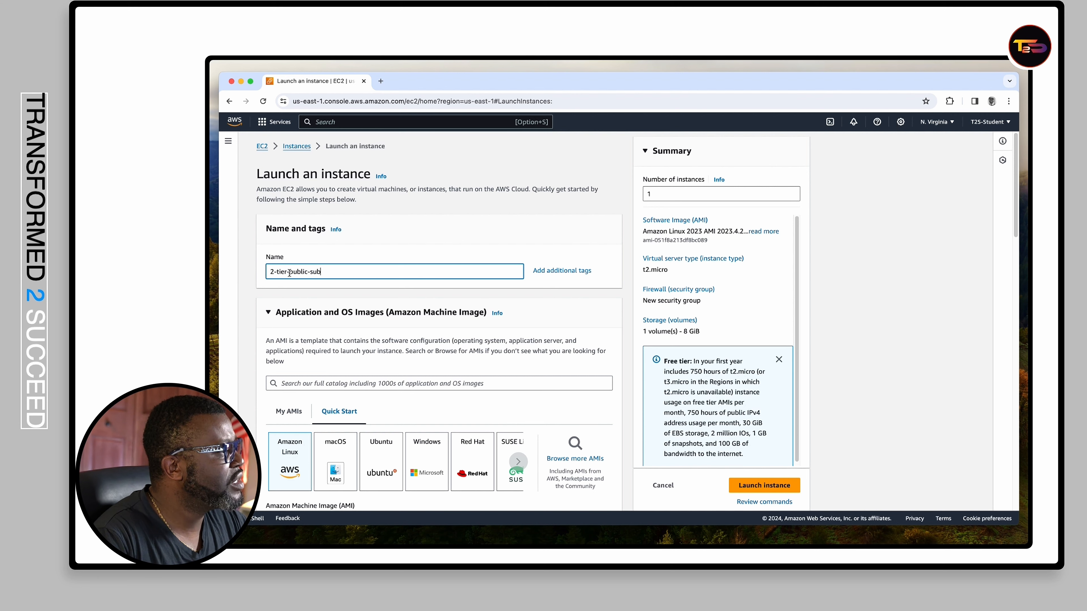
pyautogui.moveTo(290, 273); pyautogui.dragTo(327, 275)
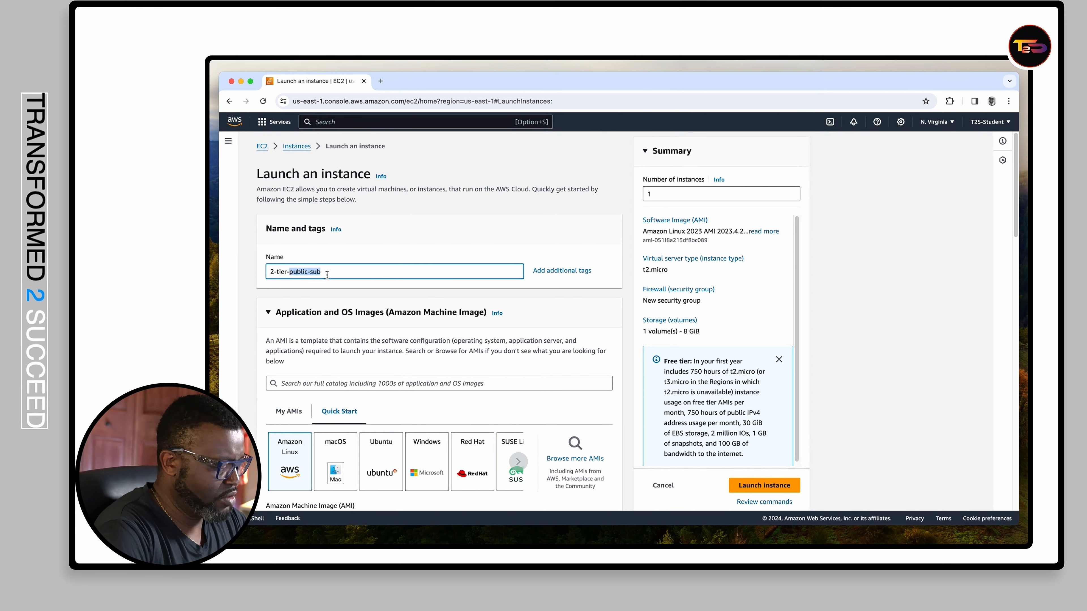
pyautogui.write('Bastion')
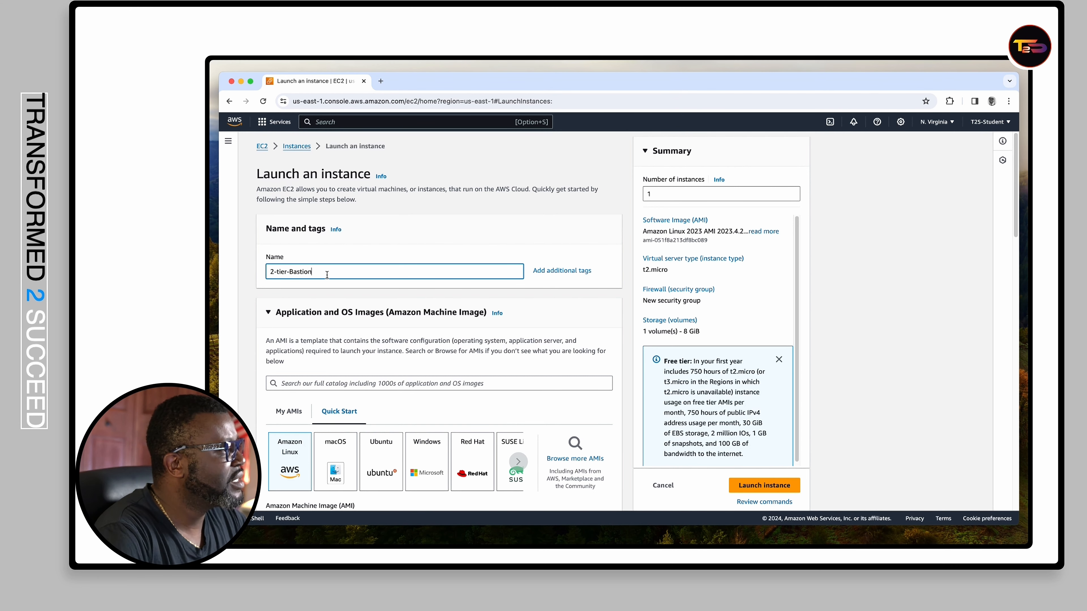
# - Select Ubuntu Server 22.04 LTS (HVM), SSD Volume Type as the instance's machine image
pyautogui.scroll(-5, 329, 274)
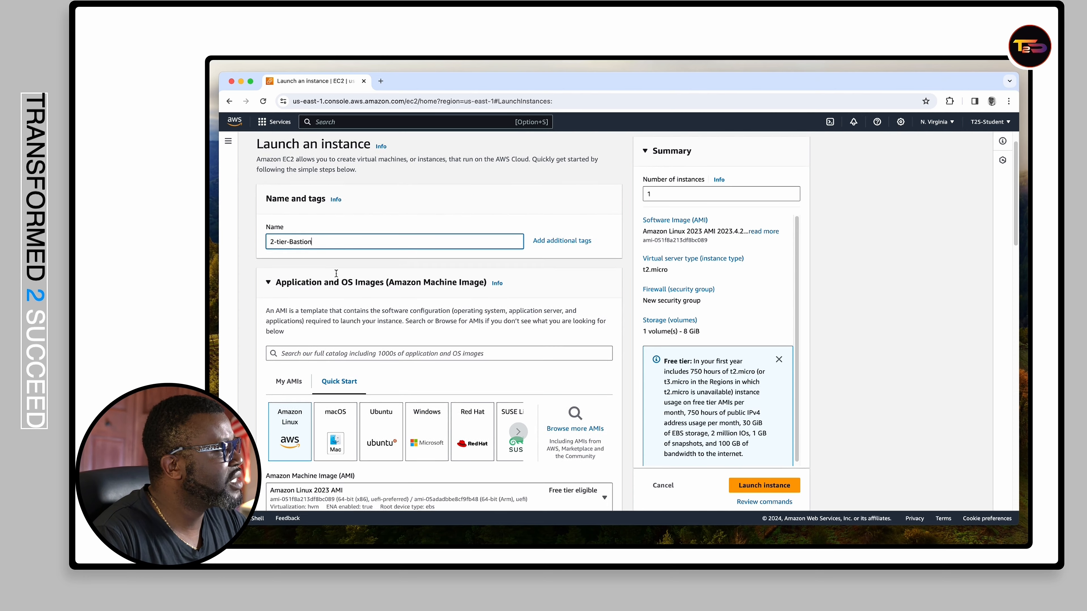
pyautogui.click(387, 262)
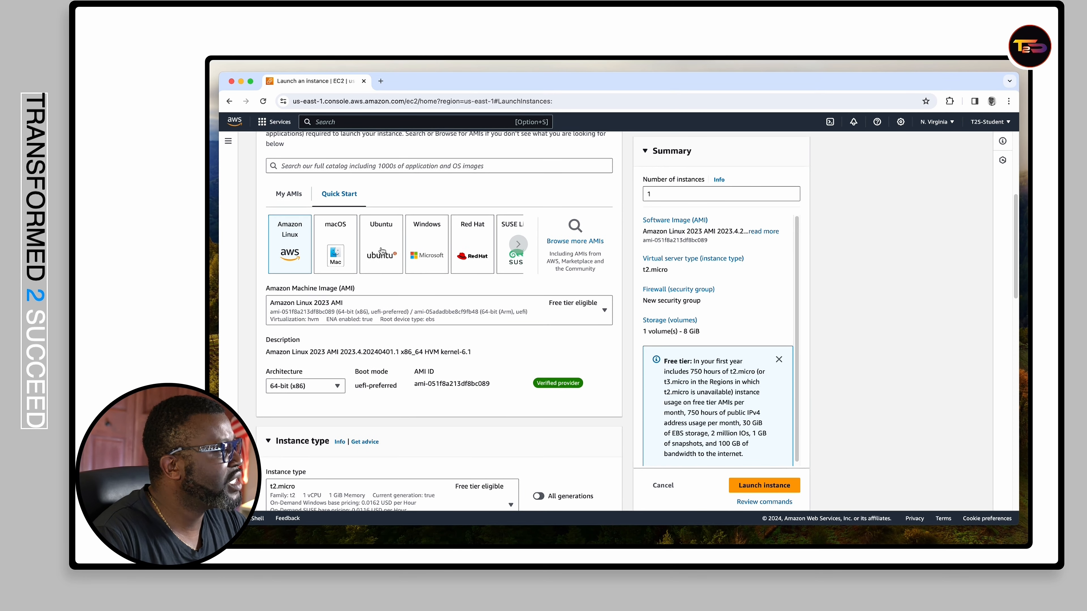
pyautogui.scroll(-4, 502, 298)
pyautogui.scroll(-1, 501, 298)
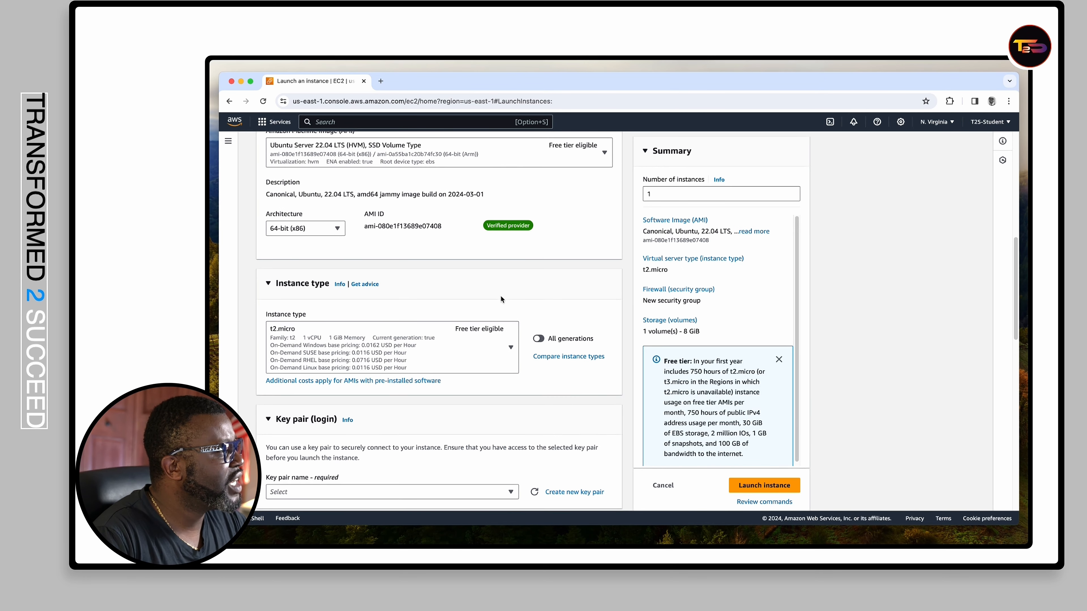
pyautogui.scroll(2, 501, 298)
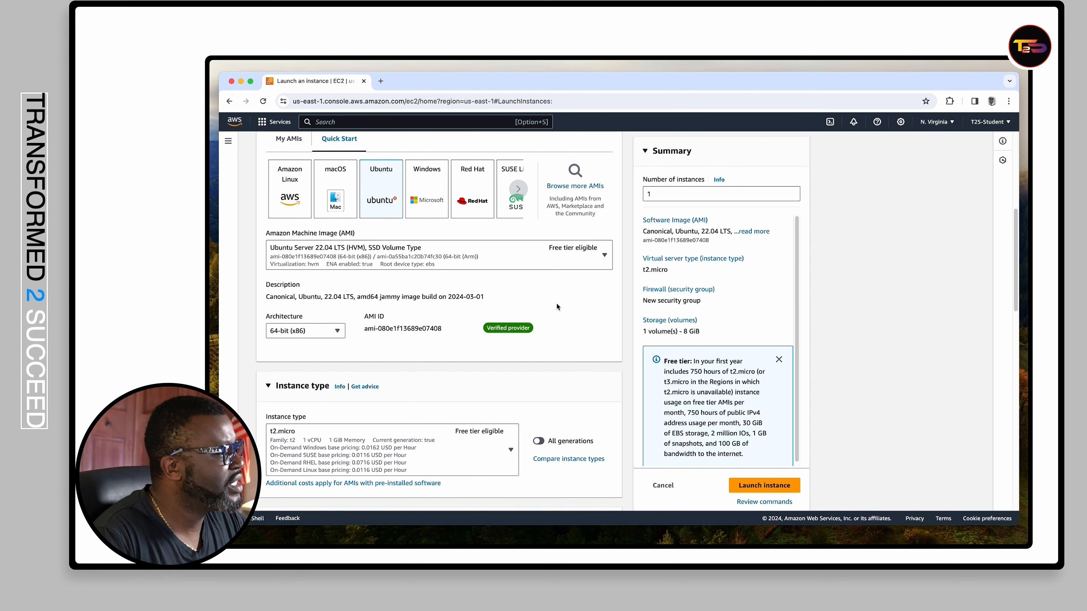
# - Create an RSA key pair named 2-tier-key in .pem format for the instance's login
pyautogui.scroll(-4, 557, 303)
pyautogui.scroll(-4, 558, 303)
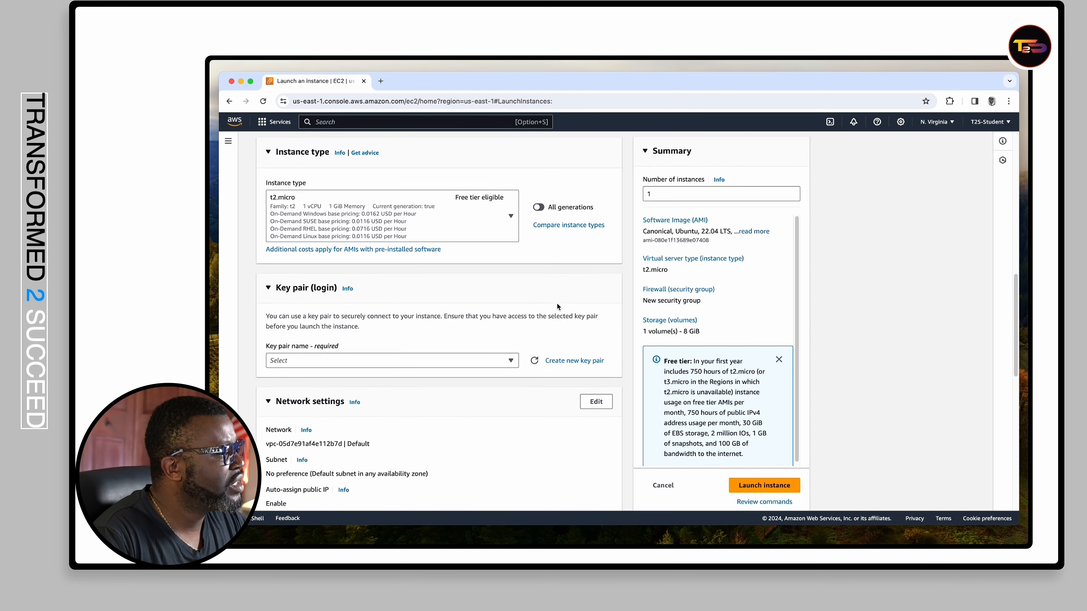
pyautogui.click(514, 252)
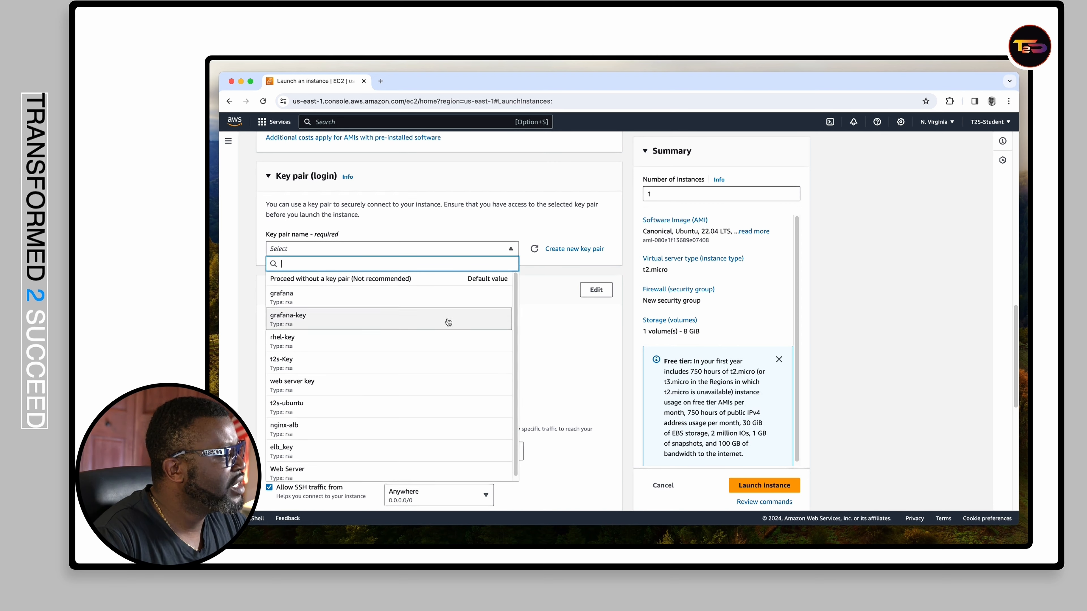
pyautogui.click(456, 227)
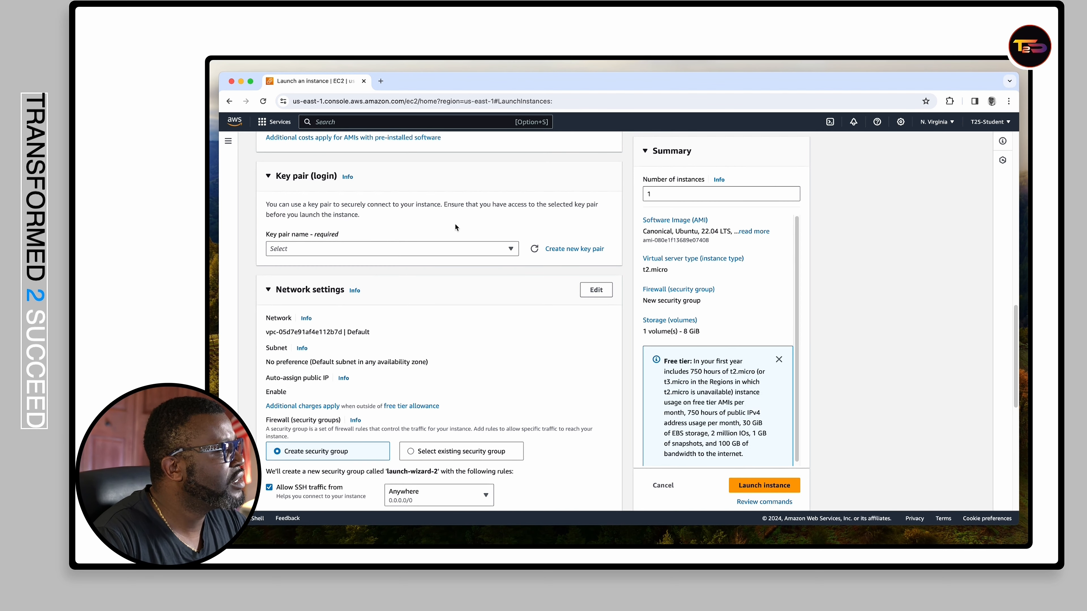
pyautogui.click(571, 249)
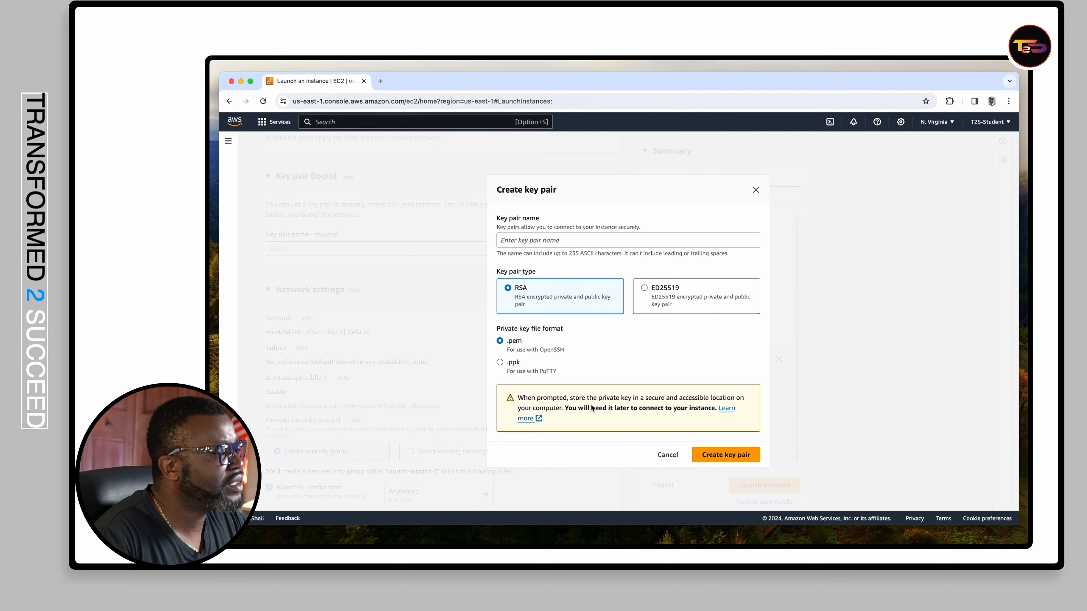
pyautogui.click(526, 241)
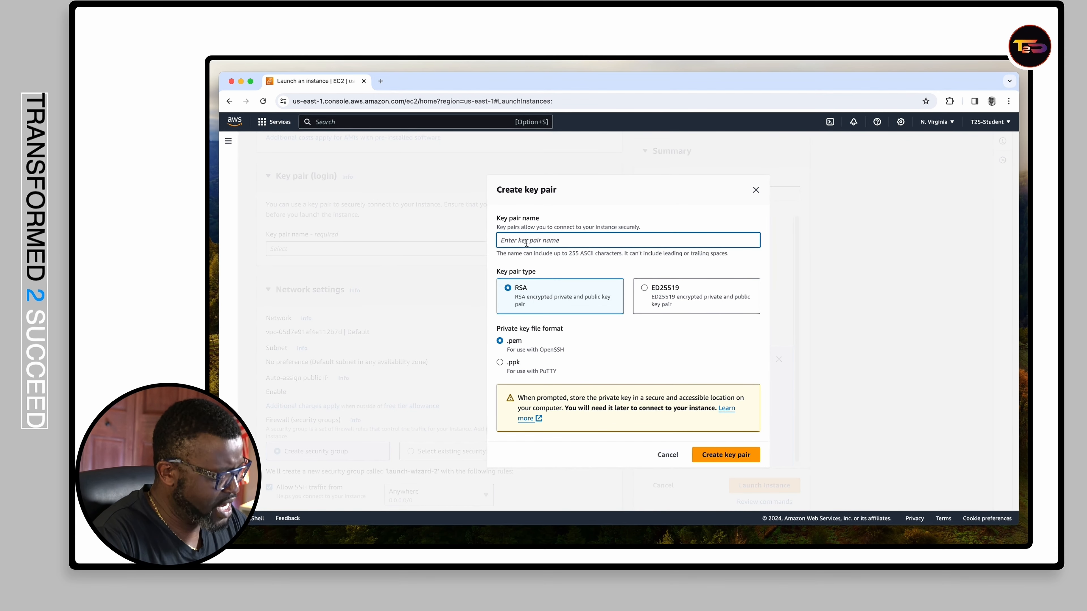
pyautogui.write('2-tier-public-sub')
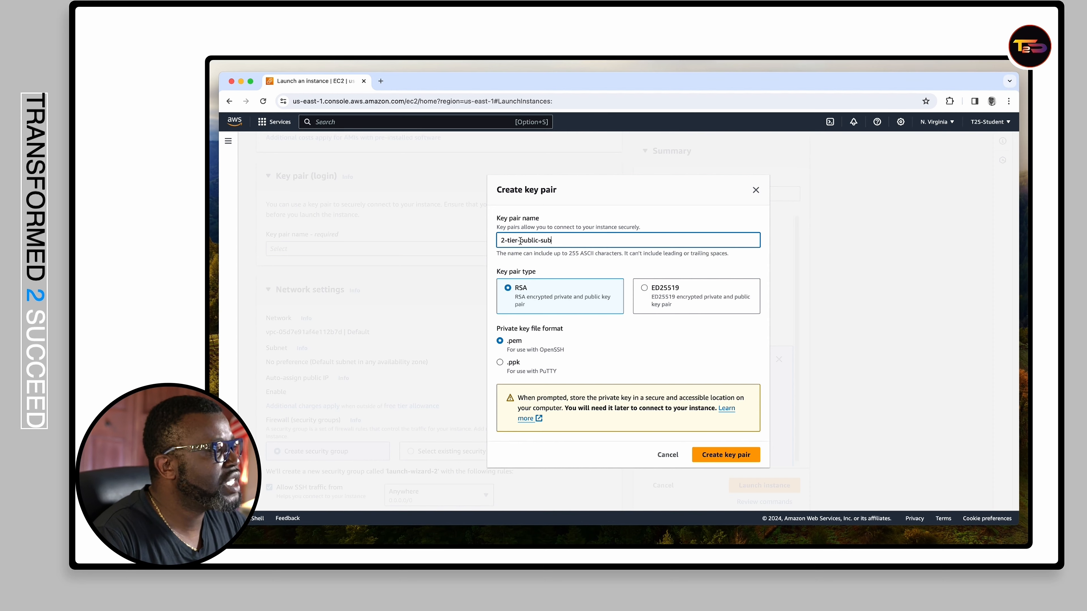
pyautogui.moveTo(520, 242); pyautogui.dragTo(563, 241)
pyautogui.press('BackSpace')
pyautogui.write('key')
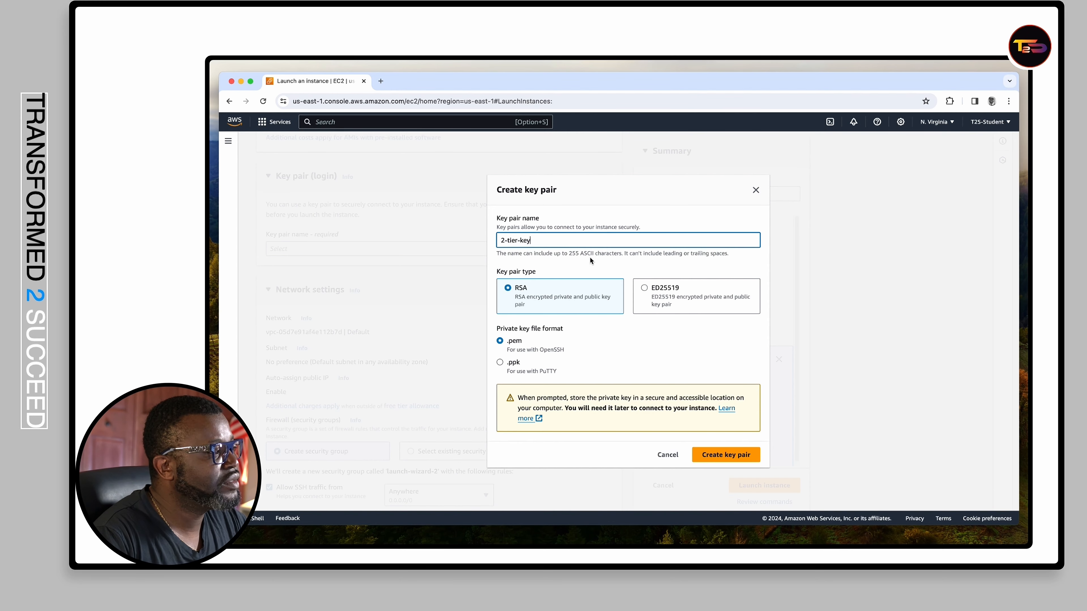
pyautogui.scroll(-8, 548, 259)
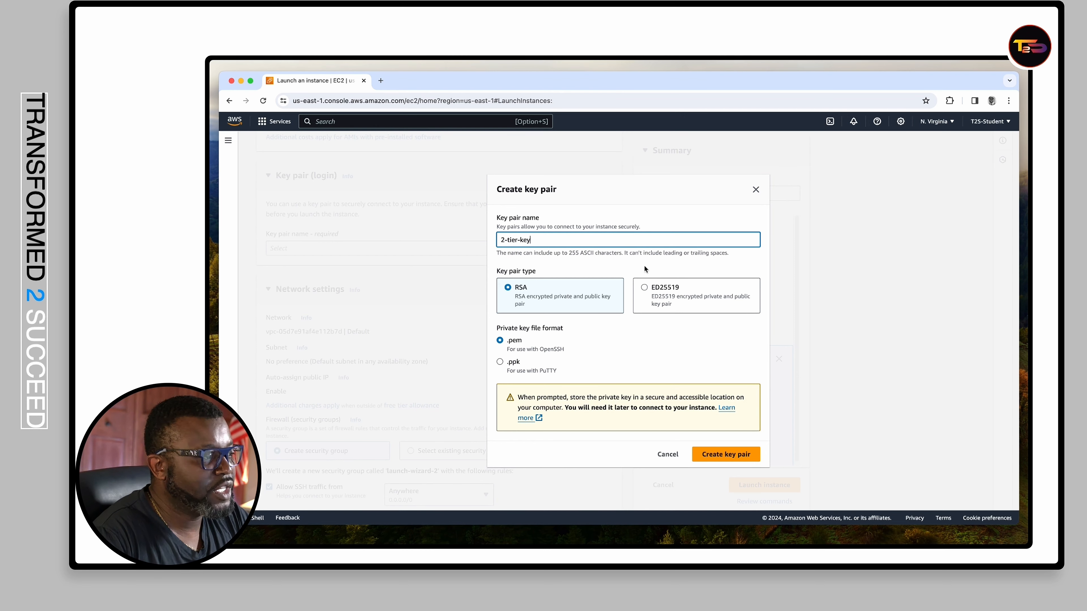
pyautogui.click(730, 455)
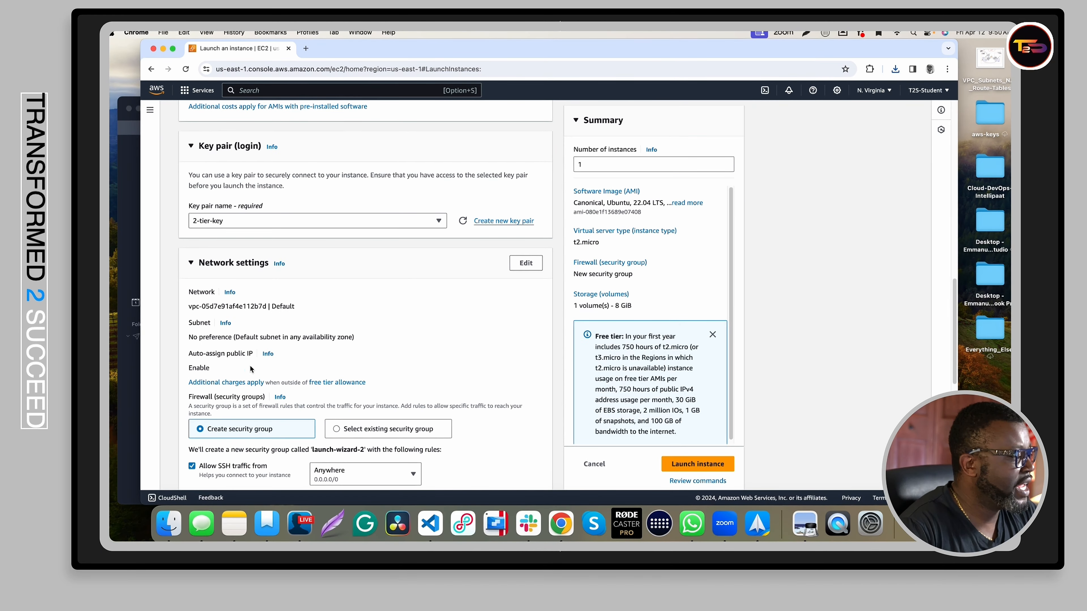
# - Switch to Finder and show the contents of the Downloads folder
pyautogui.click(169, 524)
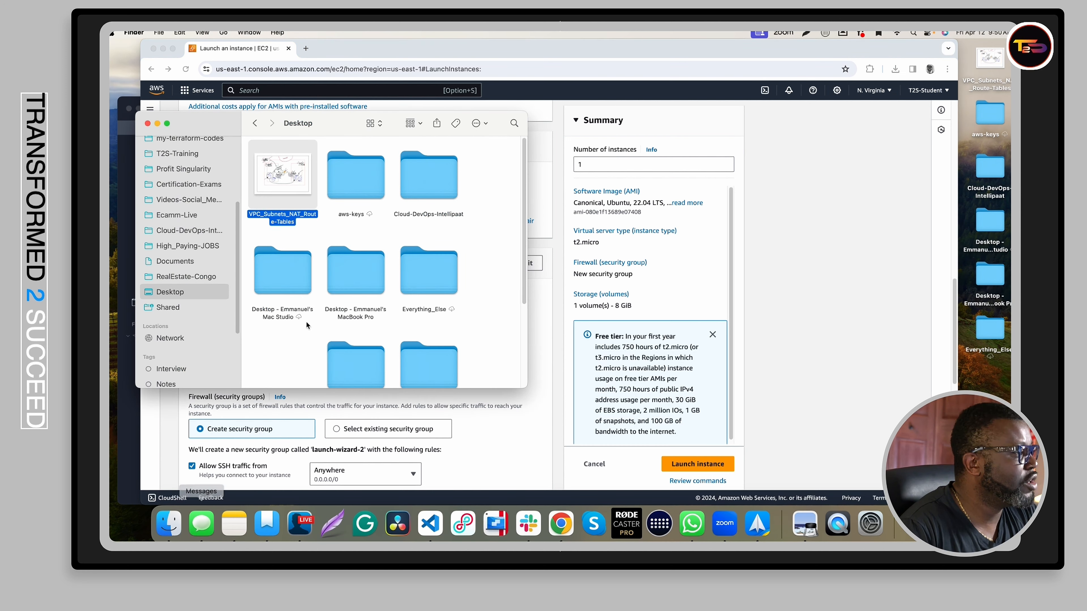
pyautogui.scroll(5, 195, 181)
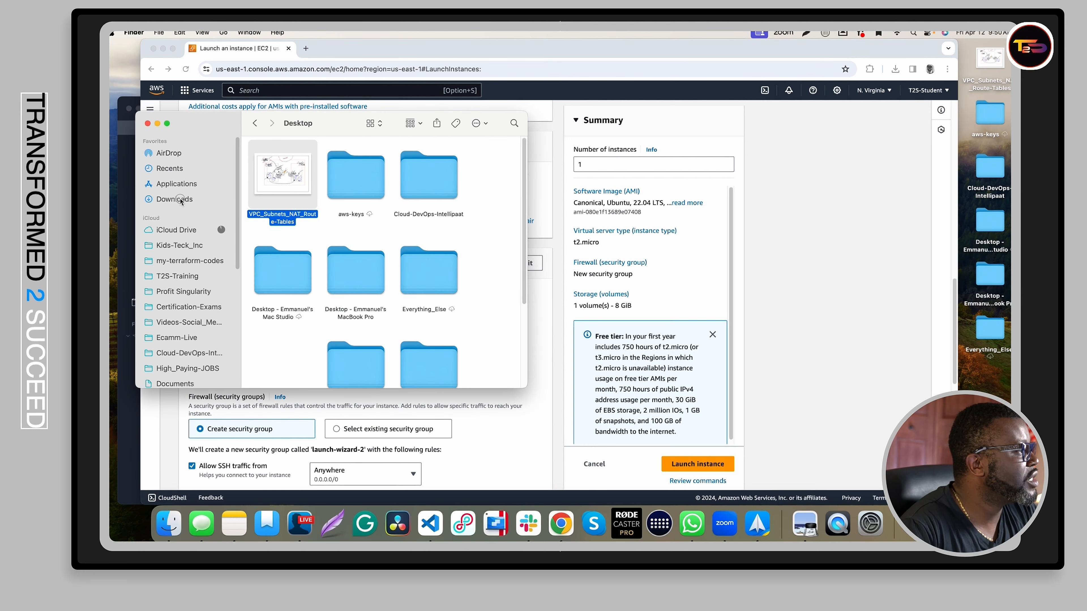
pyautogui.click(175, 199)
# - Move all the older downloads, from elb_key.pem through Social Posts.png, to the Trash
pyautogui.click(261, 192)
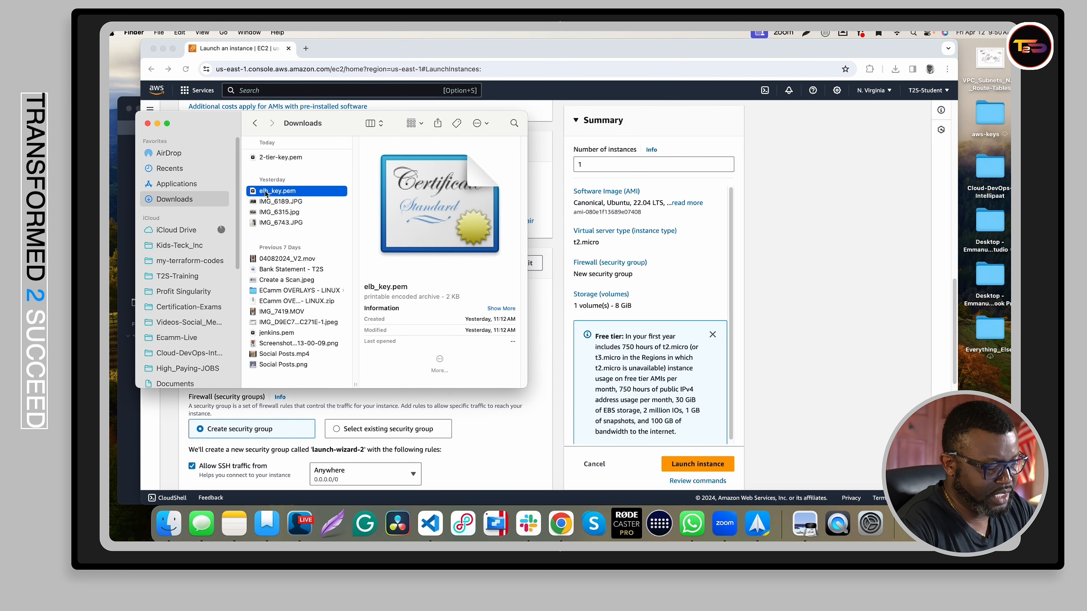
pyautogui.hotkey('shift', 'Down')
pyautogui.hotkey('shift', 'Down')
pyautogui.hotkey('shift', 'Down')
pyautogui.hotkey('shift', 'Down')
pyautogui.hotkey('shift', 'Down')
pyautogui.hotkey('shift', 'Down')
pyautogui.hotkey('shift', 'Down')
pyautogui.hotkey('shift', 'Down')
pyautogui.hotkey('shift', 'Down')
pyautogui.hotkey('shift', 'Down')
pyautogui.hotkey('shift', 'Down')
pyautogui.hotkey('shift', 'Down')
pyautogui.hotkey('shift', 'Down')
pyautogui.hotkey('shift', 'Down')
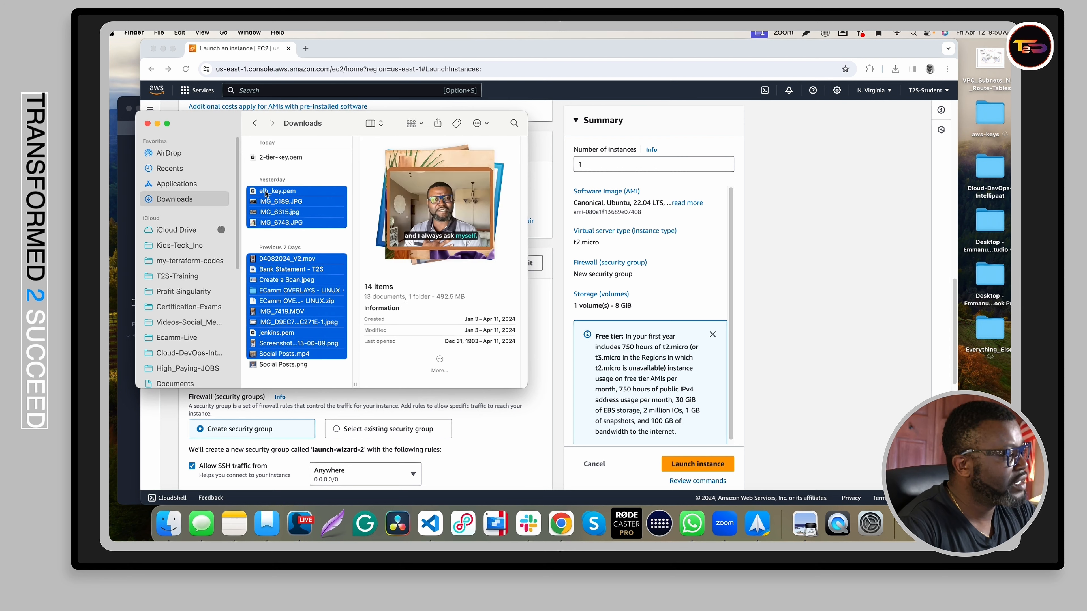
pyautogui.rightClick(291, 205)
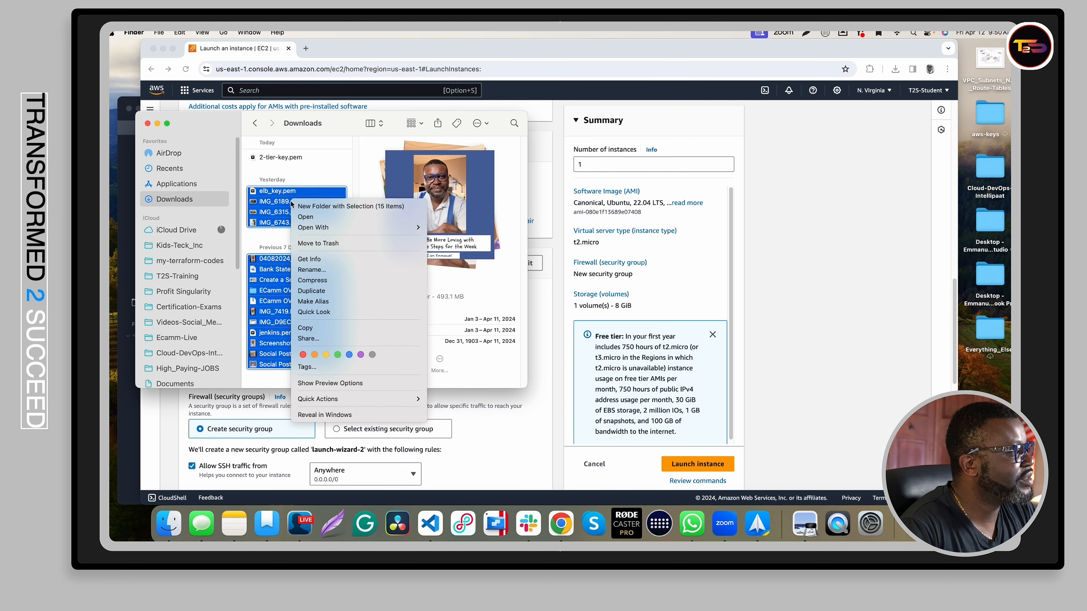
pyautogui.click(336, 247)
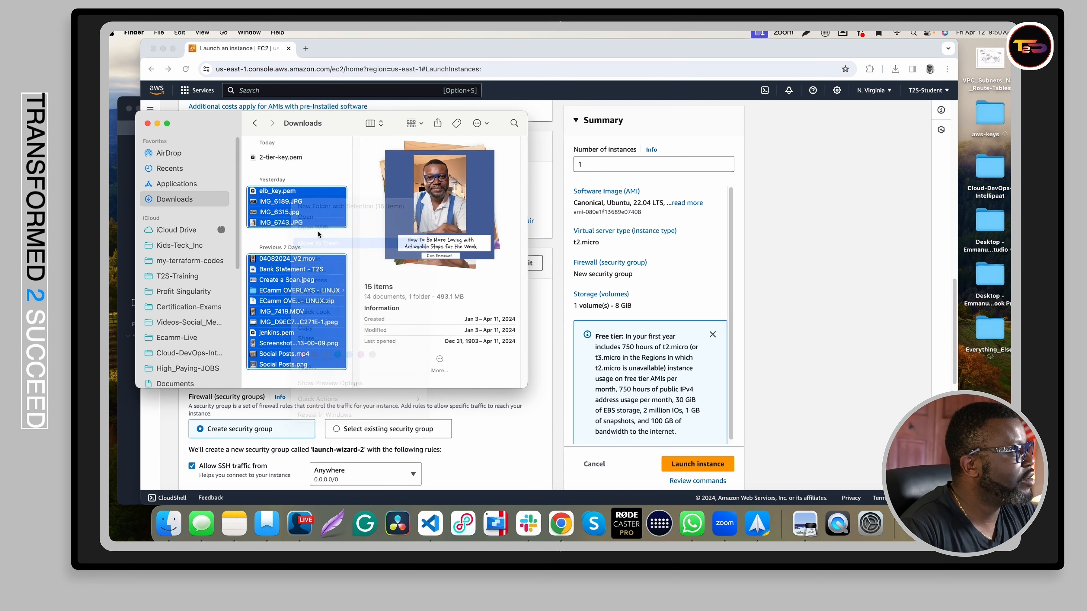
# - Transfer 2-tier-key.pem from Downloads into the aws-keys folder on the Desktop and dismiss the Finder window
pyautogui.click(270, 158)
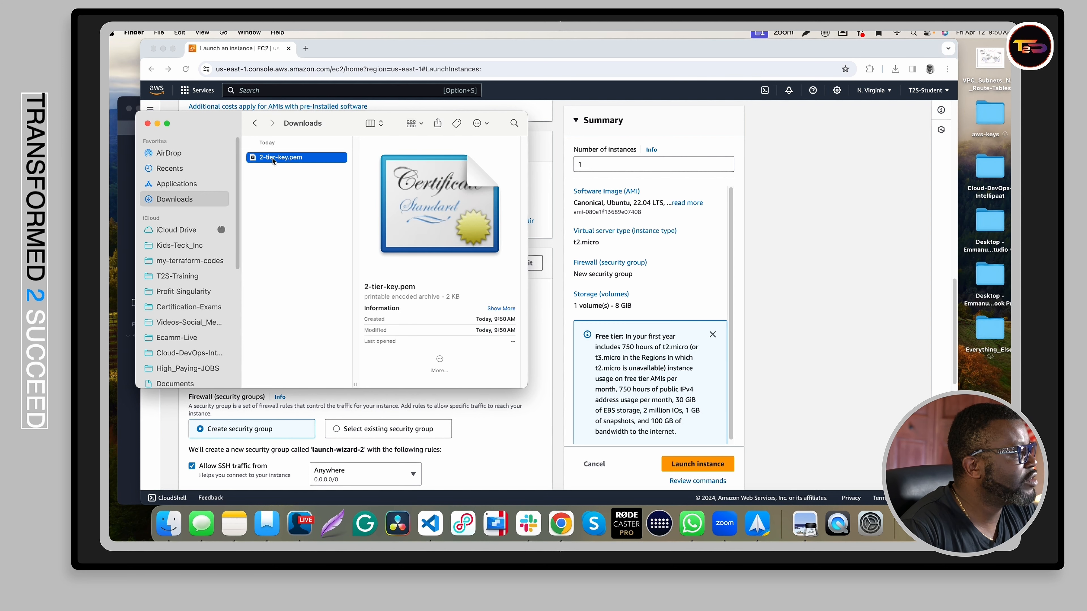
pyautogui.moveTo(228, 121); pyautogui.dragTo(296, 136)
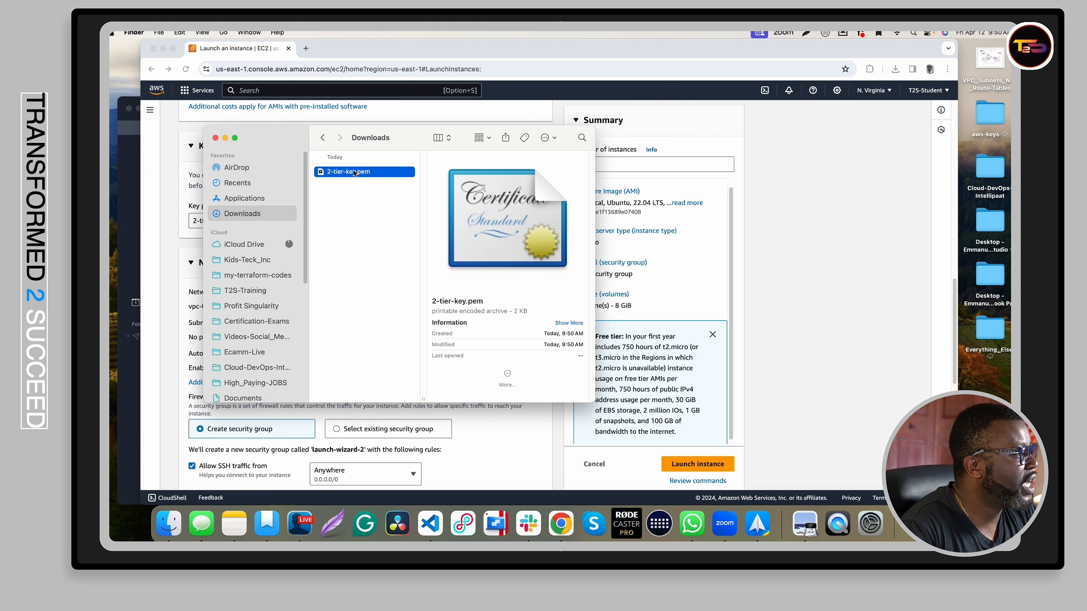
pyautogui.scroll(-5, 265, 296)
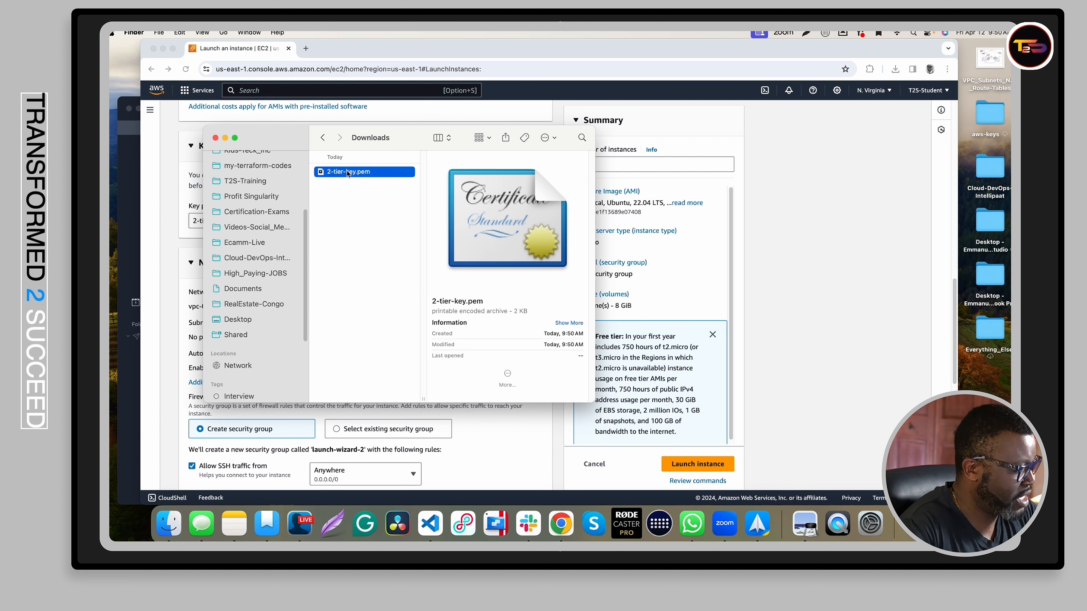
pyautogui.click(238, 320)
pyautogui.click(417, 189)
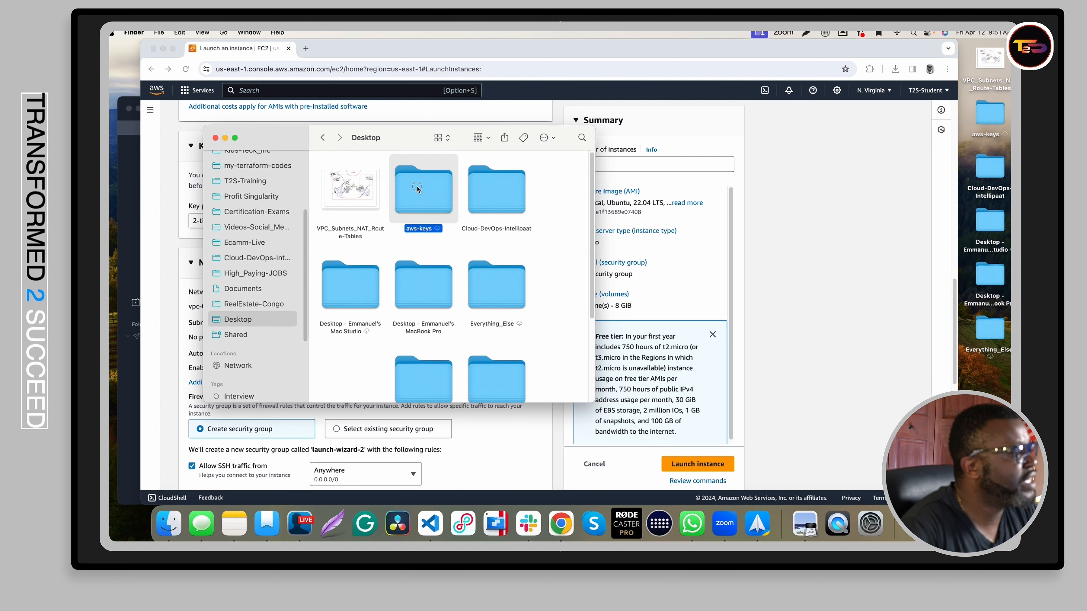
pyautogui.doubleClick(417, 188)
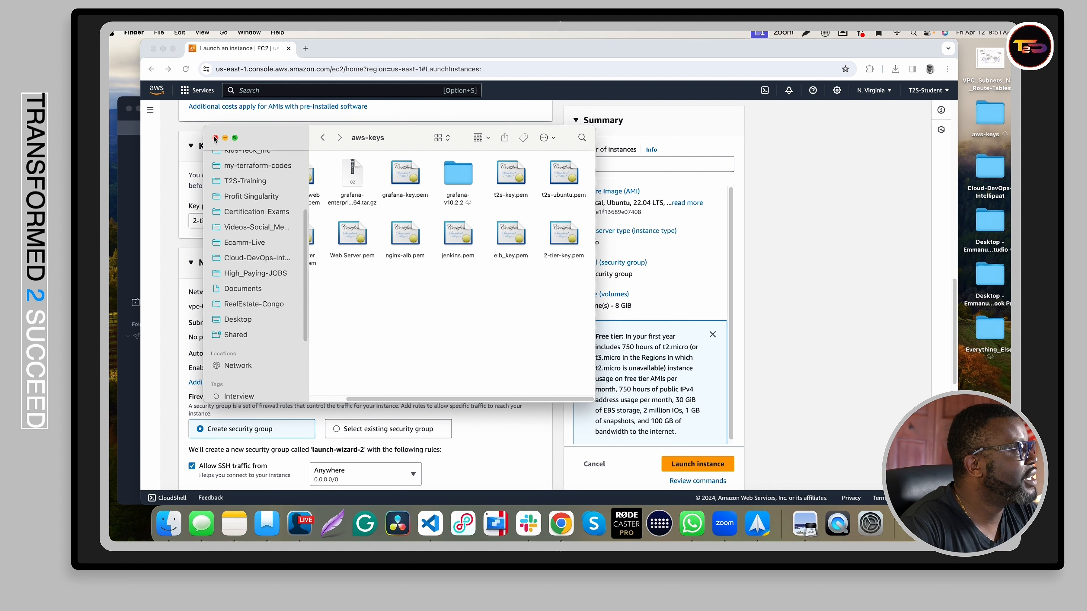
pyautogui.click(225, 138)
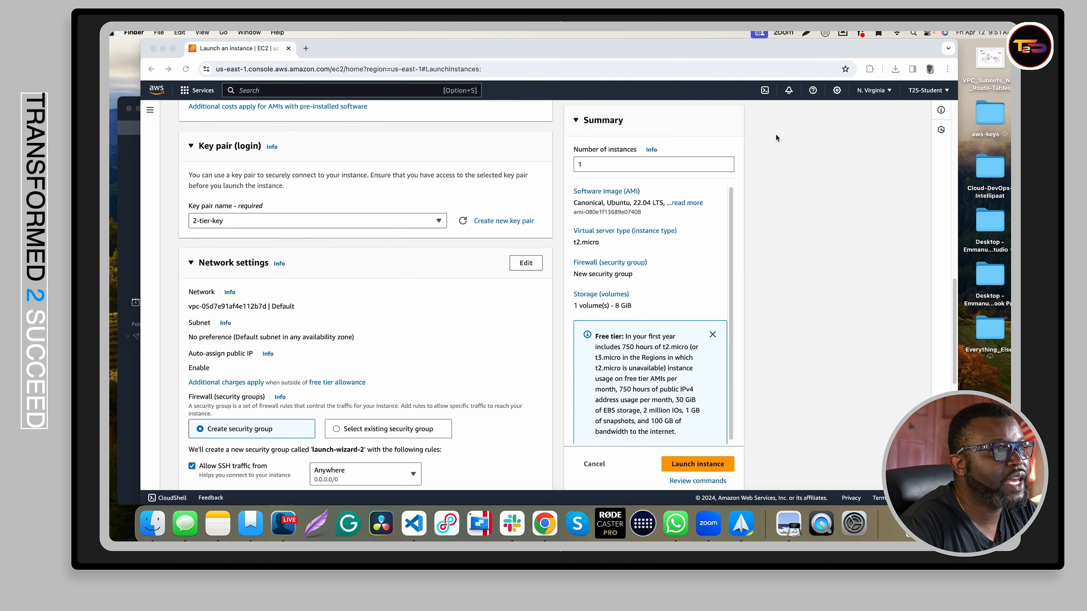
# - Find and open Terminal on the Mac, reposition its window, and close it again
pyautogui.click(914, 34)
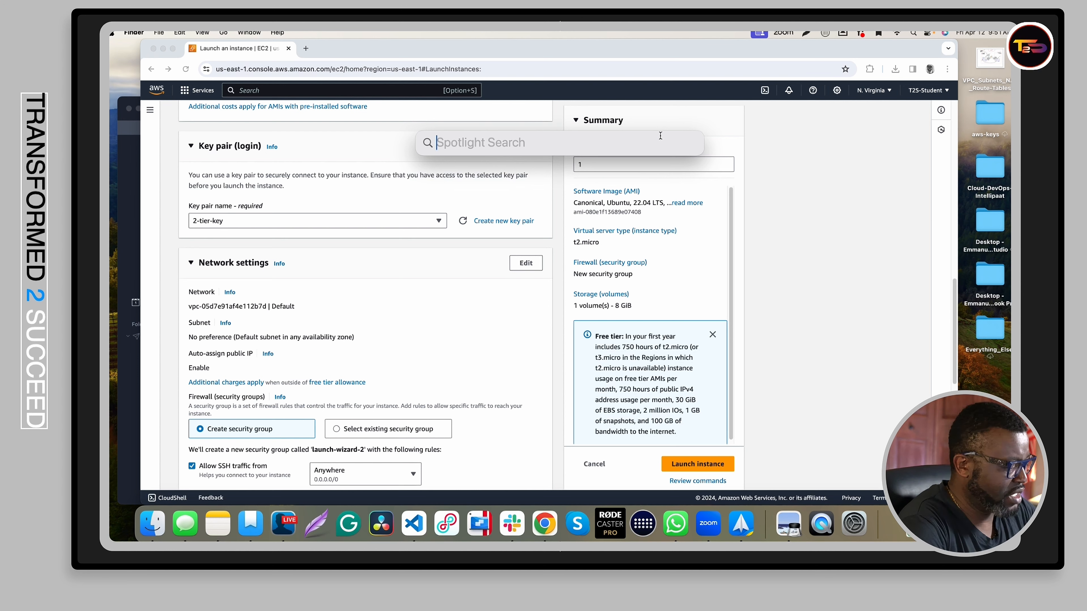
pyautogui.write('terminal')
pyautogui.press('Return')
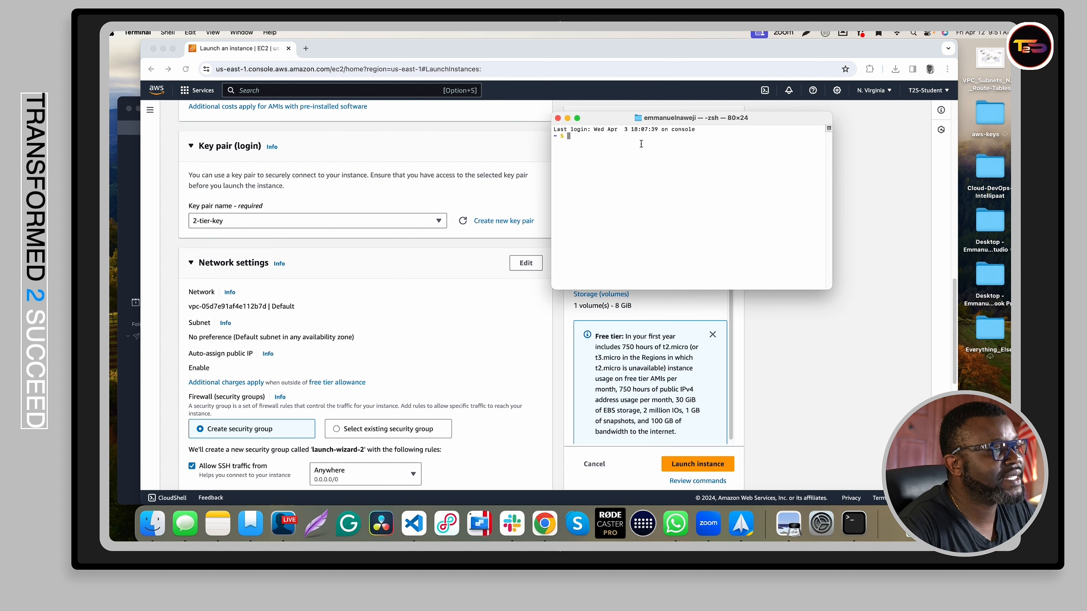
pyautogui.moveTo(597, 122); pyautogui.dragTo(573, 134)
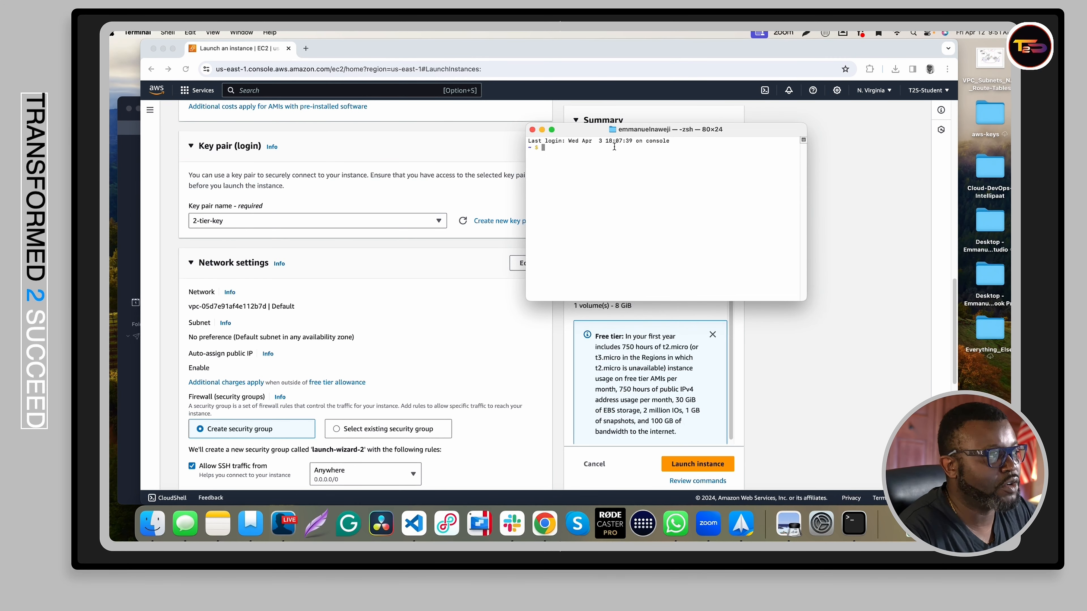
pyautogui.click(532, 130)
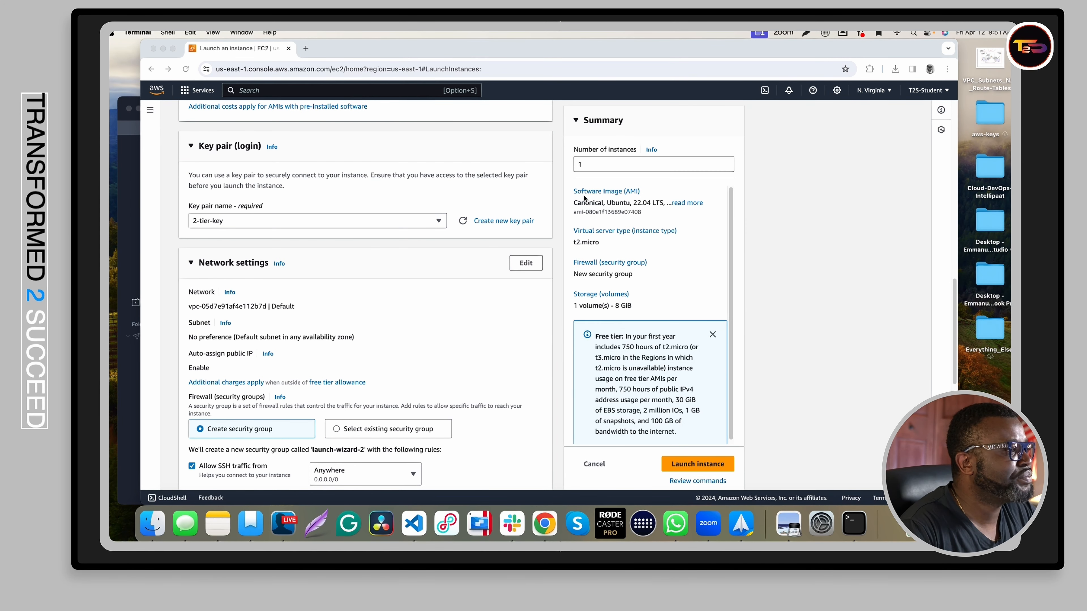
# - Switch to Visual Studio Code to look at its integrated terminal and return to the EC2 launch form
pyautogui.scroll(-5, 462, 219)
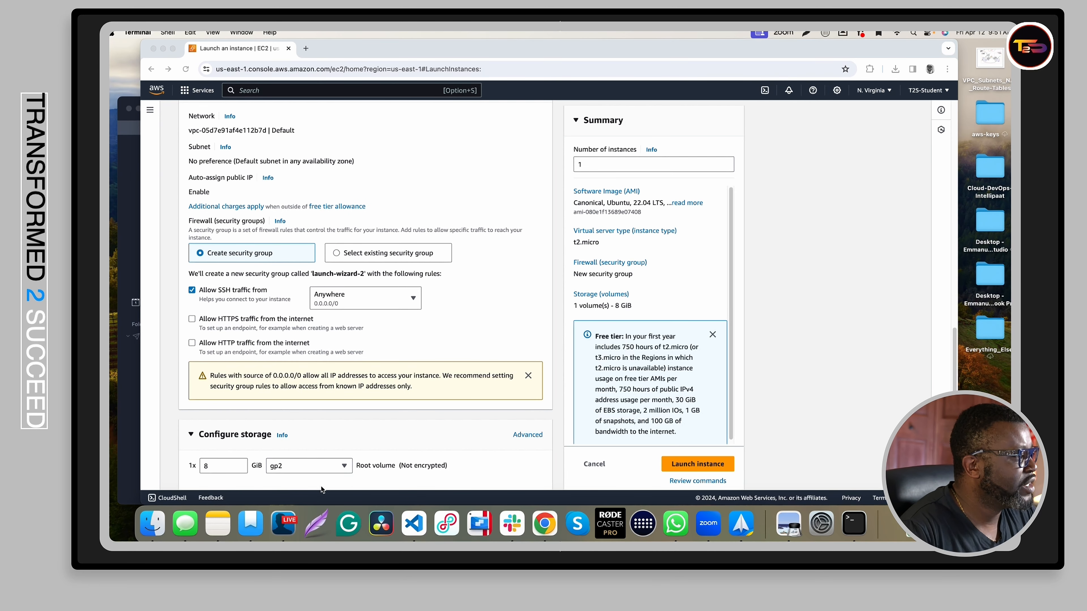
pyautogui.click(415, 529)
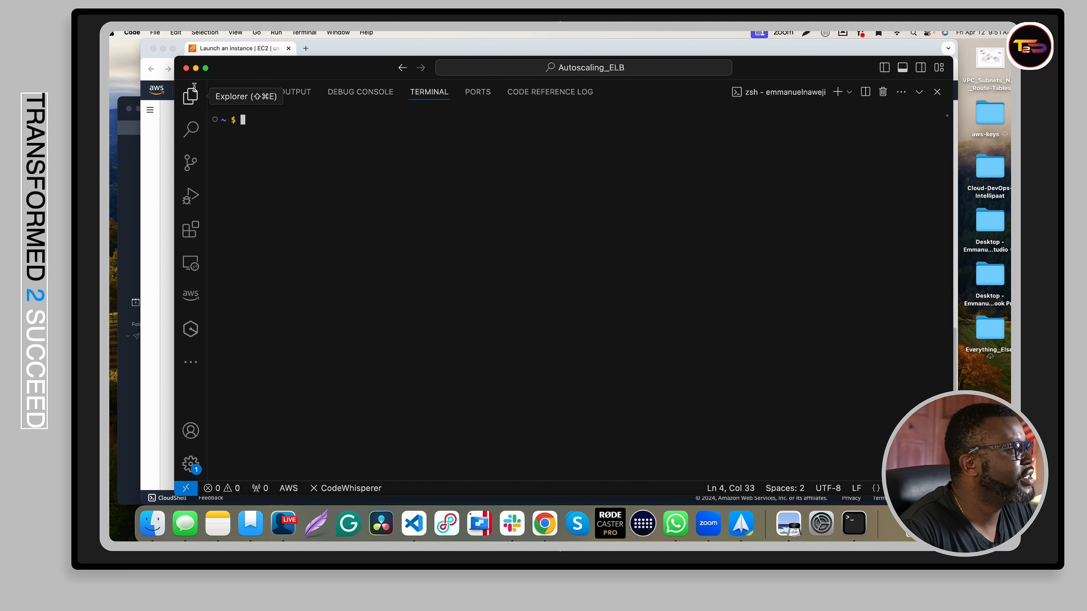
pyautogui.click(351, 42)
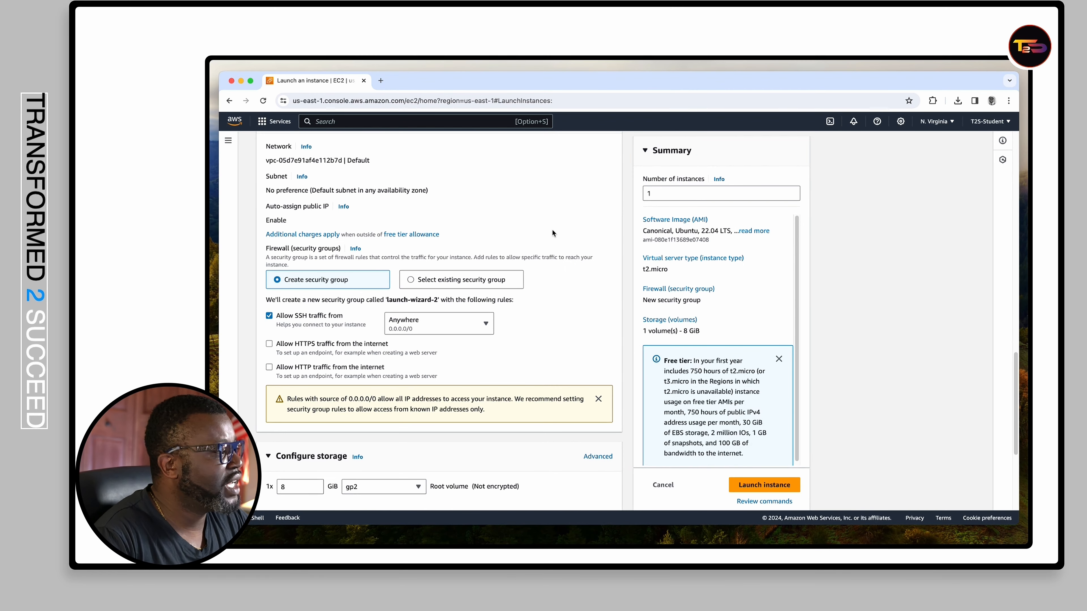
# - Make the instance's network settings editable and select 2-tier-vpc as the VPC
pyautogui.scroll(-3, 552, 231)
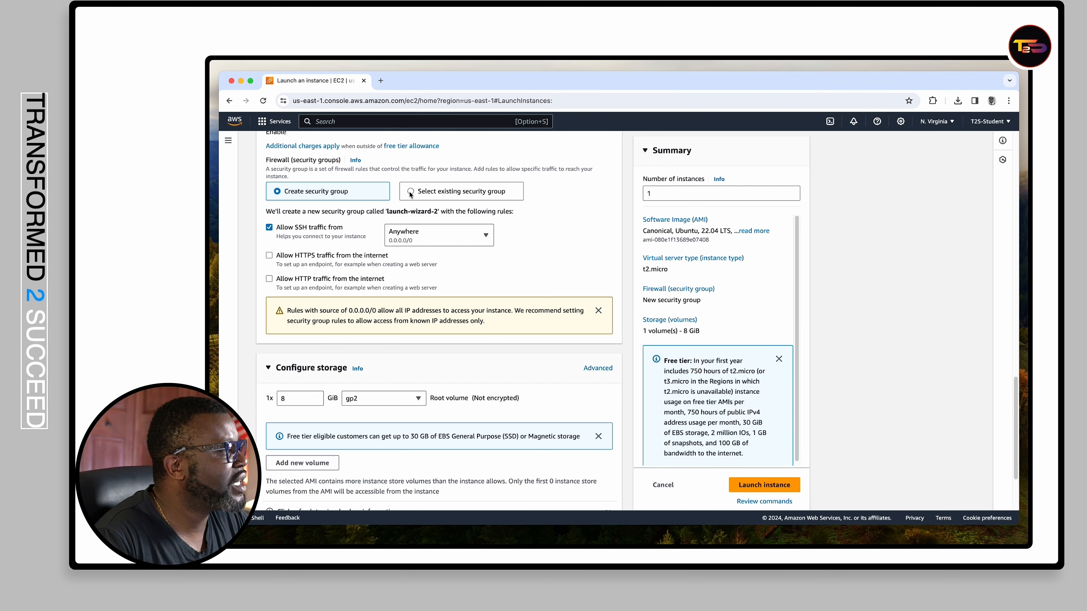
pyautogui.scroll(5, 332, 194)
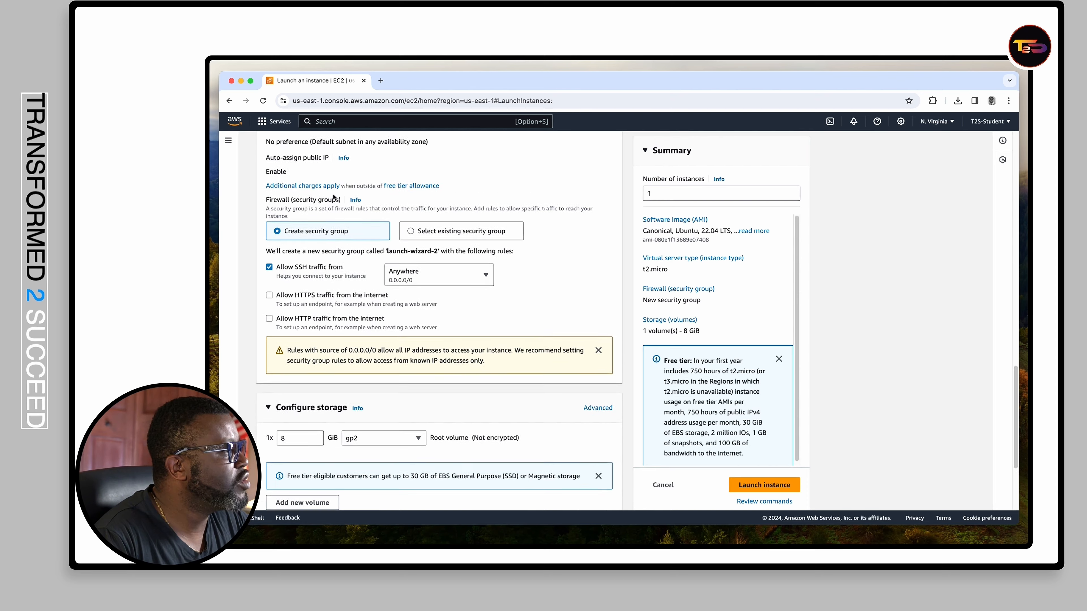
pyautogui.scroll(1, 334, 198)
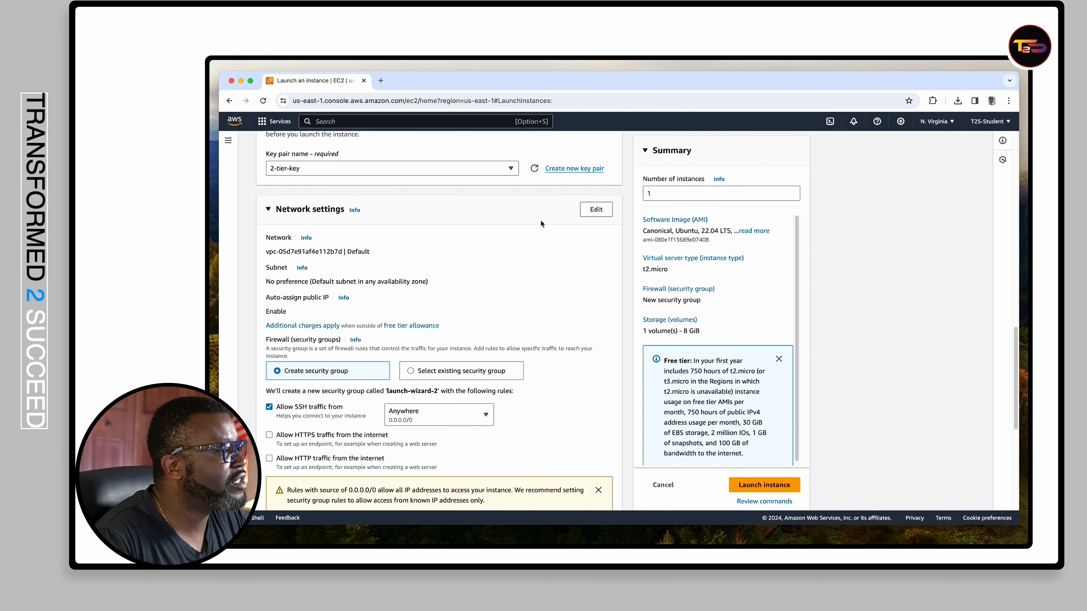
pyautogui.scroll(5, 577, 225)
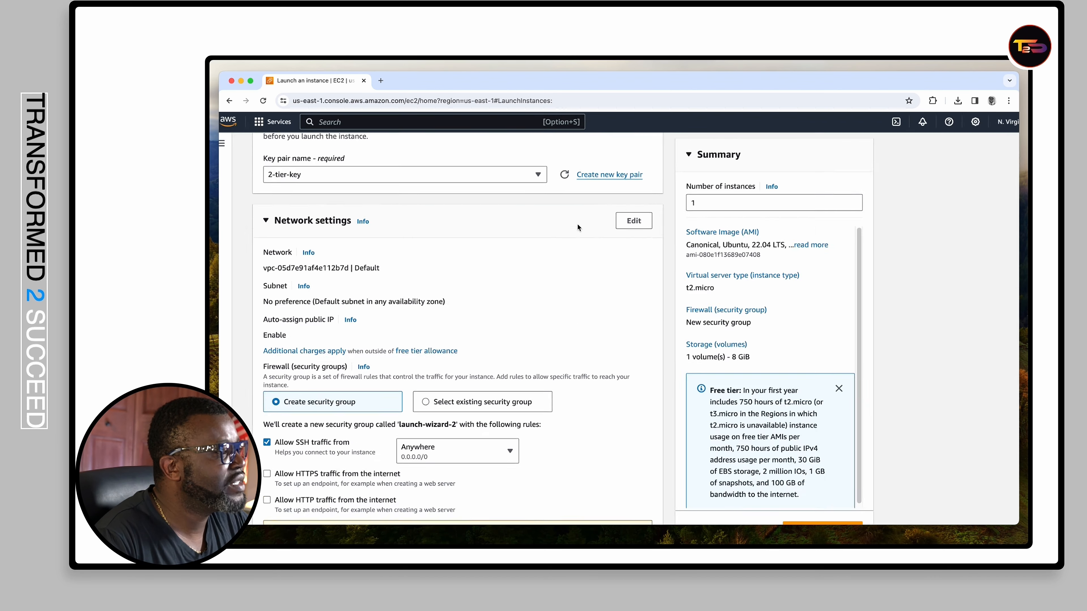
pyautogui.scroll(-1, 886, 272)
pyautogui.click(958, 302)
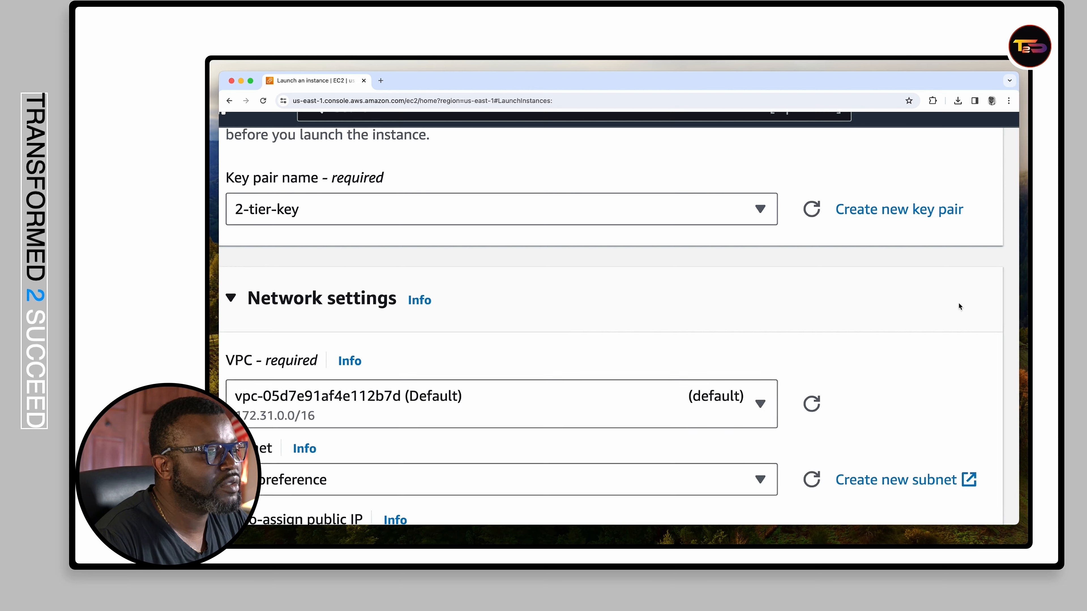
pyautogui.scroll(-5, 621, 258)
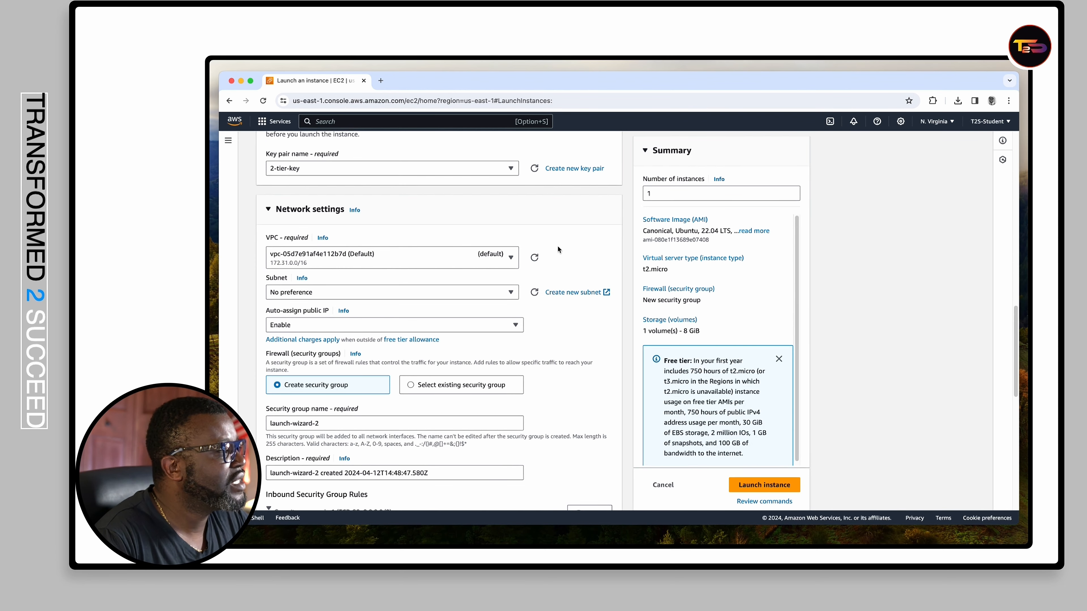
pyautogui.click(382, 256)
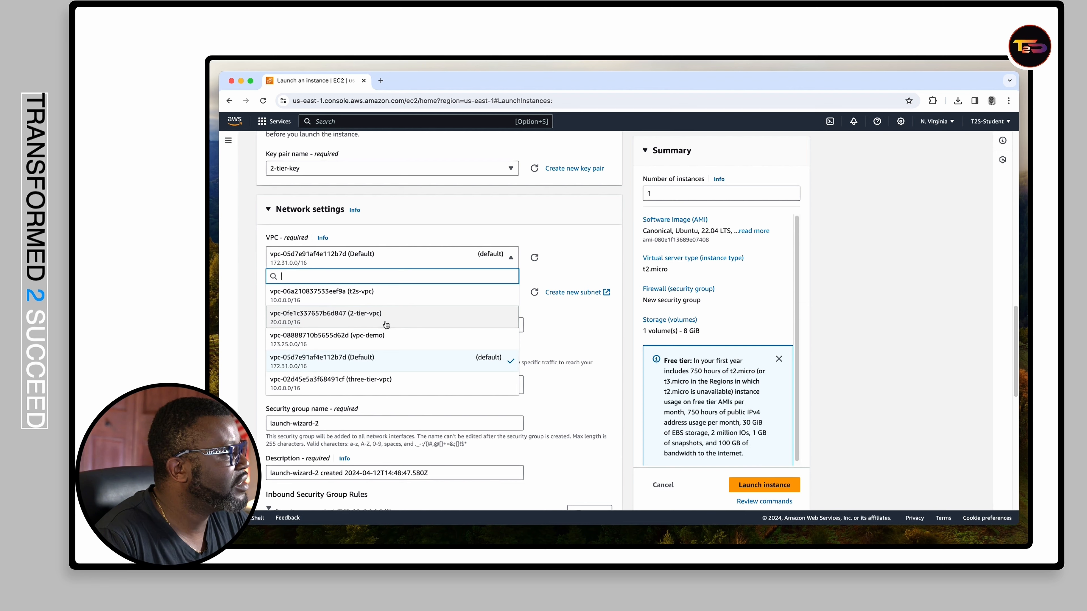
pyautogui.click(362, 321)
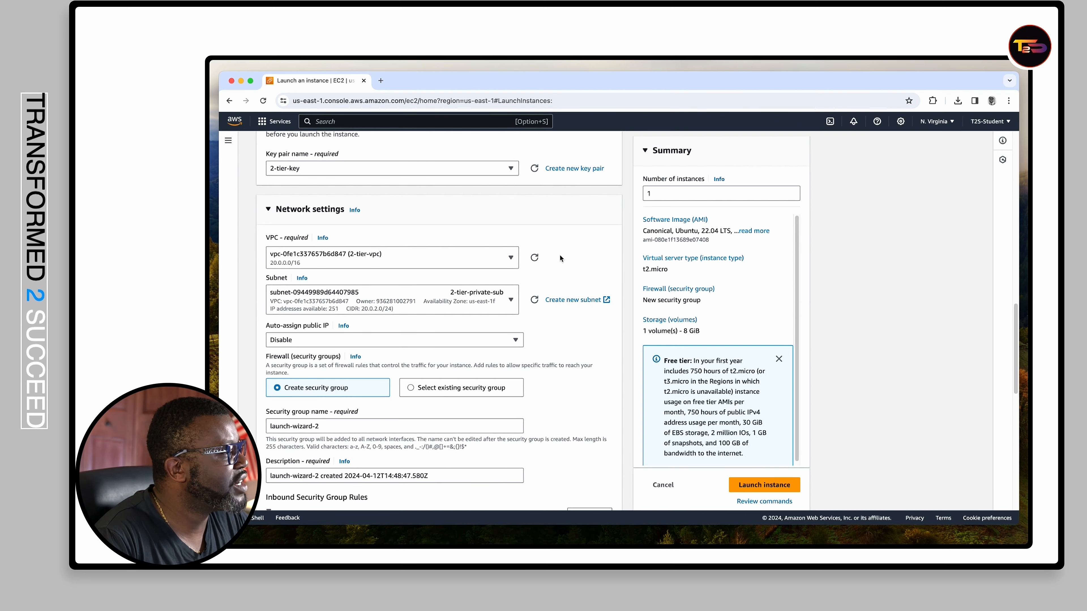
# - Choose 2-tier-public-sub as the subnet for the instance
pyautogui.scroll(-5, 560, 254)
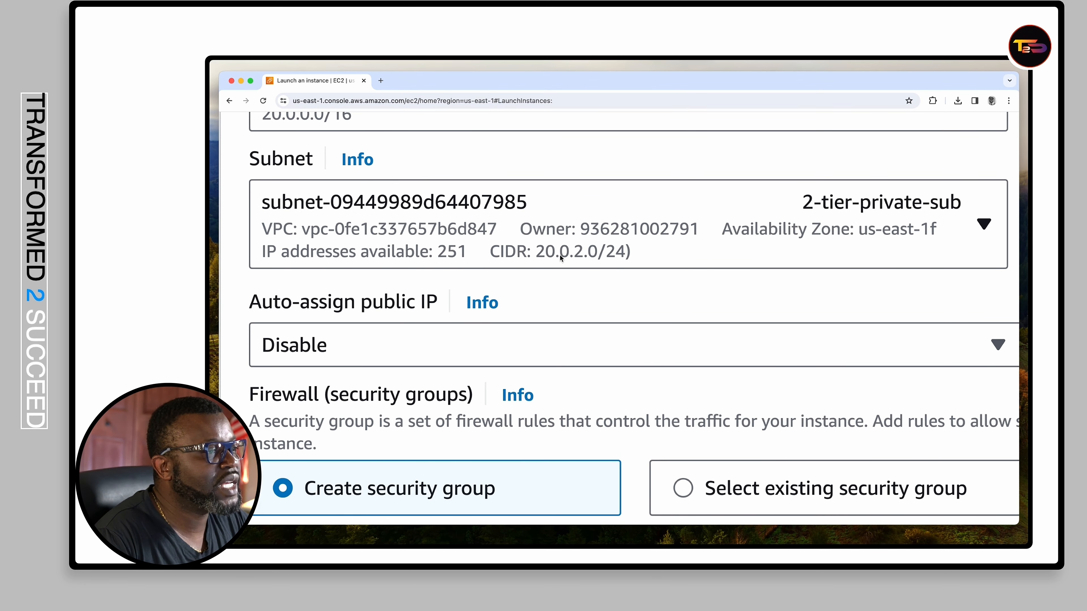
pyautogui.click(809, 219)
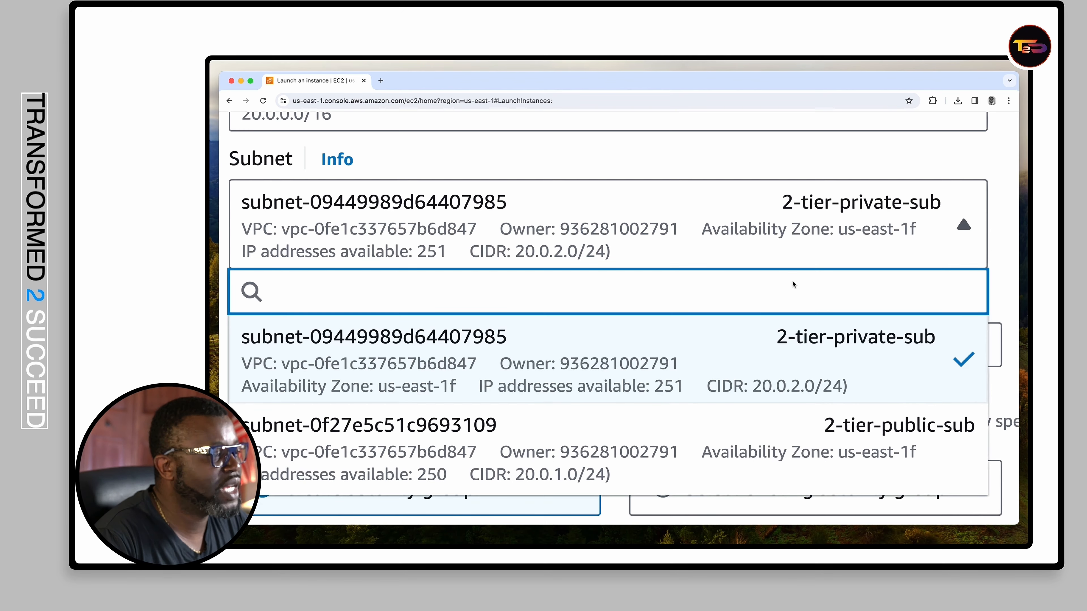
pyautogui.scroll(-3, 792, 281)
pyautogui.click(866, 321)
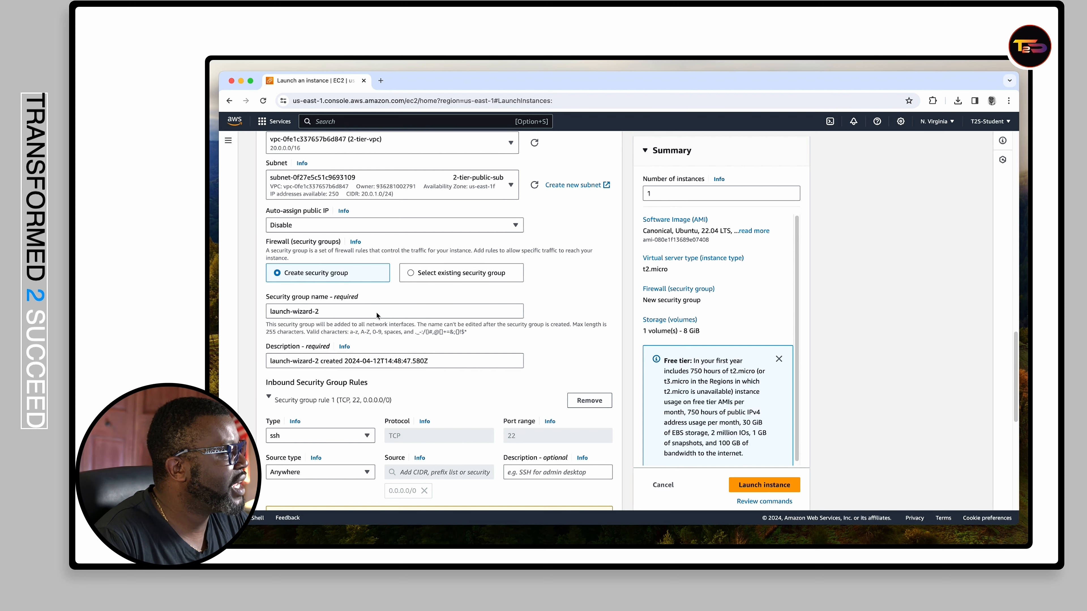
# - Name the new security group 2-tier-sg
pyautogui.click(317, 313)
pyautogui.press('super+a')
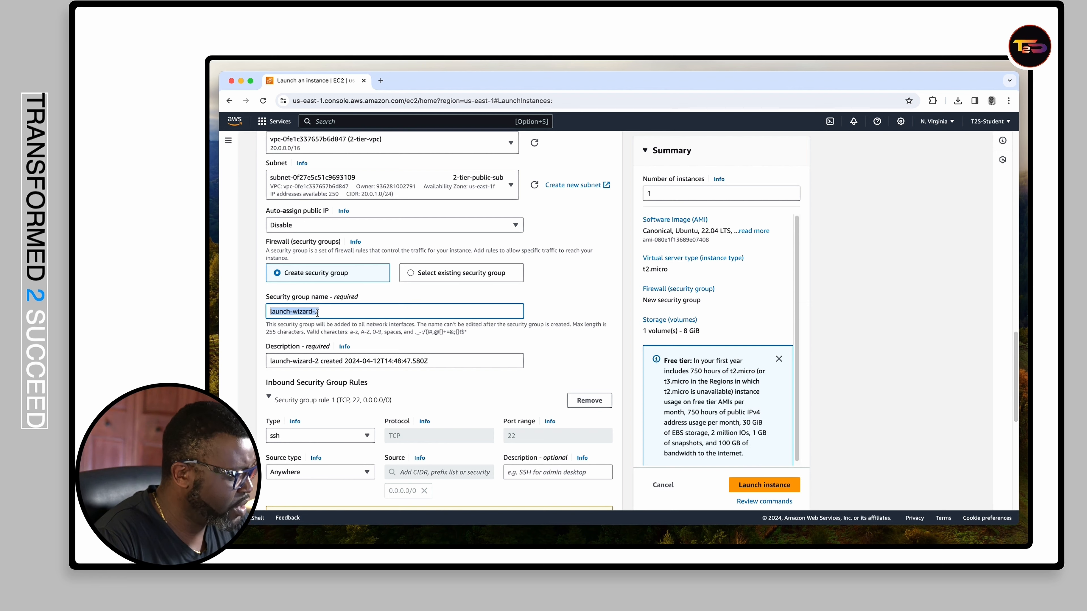
pyautogui.write('2-tier-key.pem')
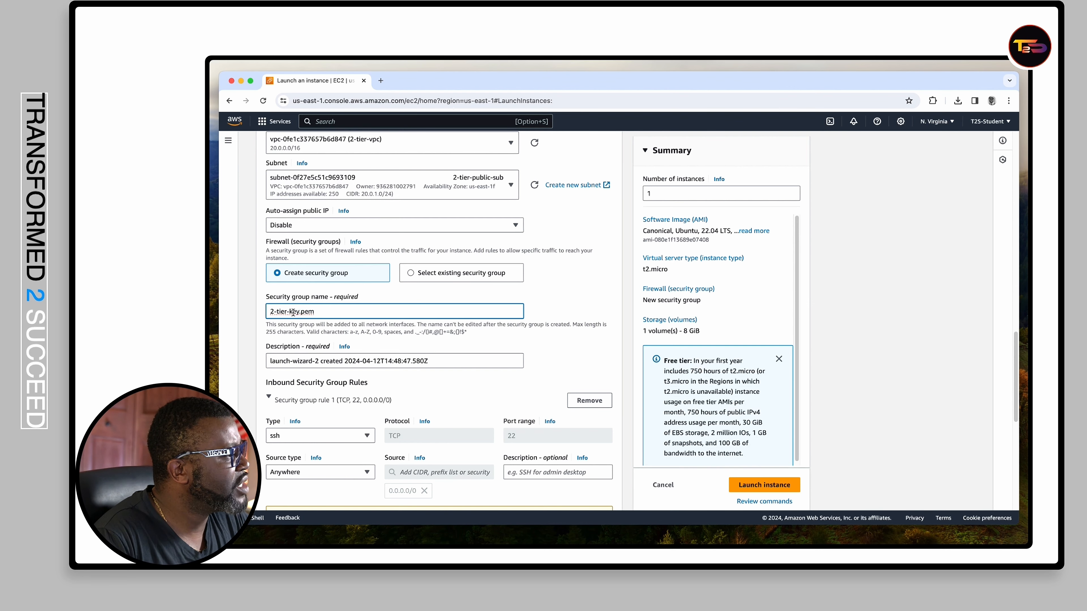
pyautogui.moveTo(289, 312); pyautogui.dragTo(318, 313)
pyautogui.write('s')
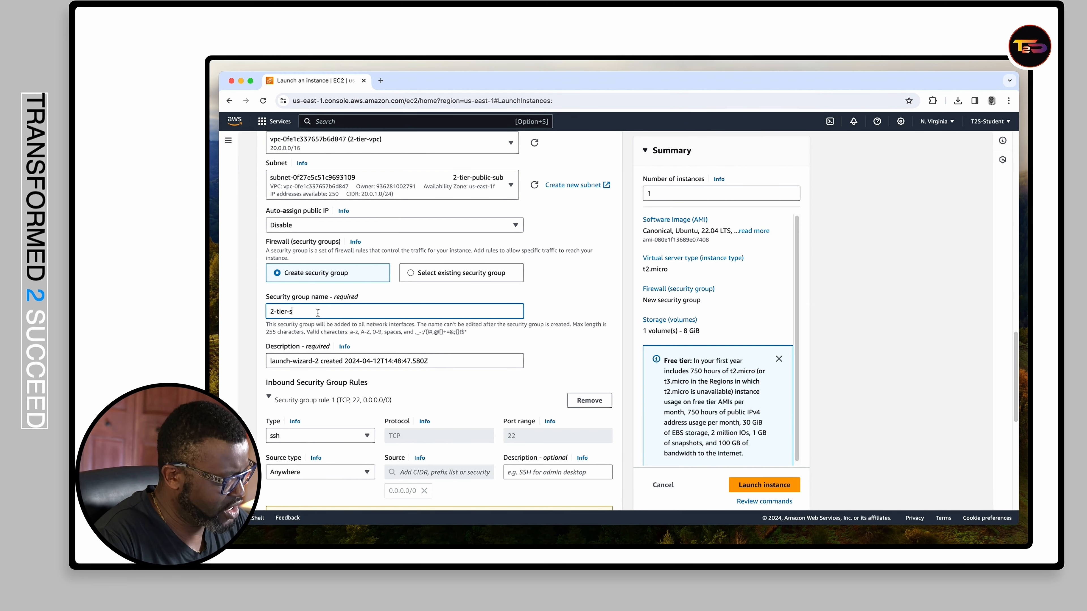
pyautogui.write('g')
# - Replace the security group's default description with a copy of its name, 2-tier-sg
pyautogui.scroll(-2, 445, 315)
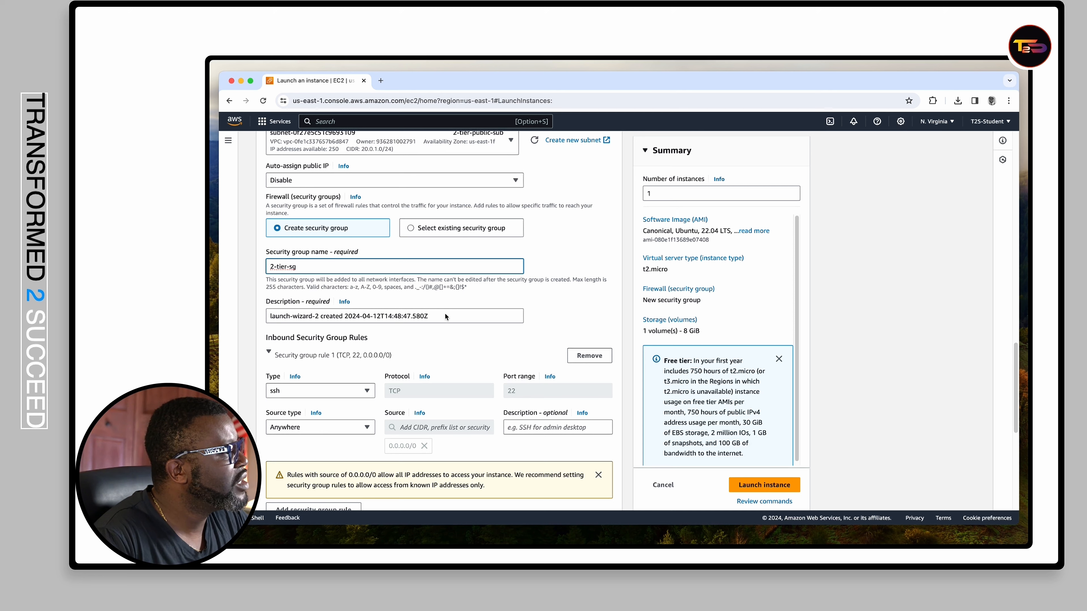
pyautogui.doubleClick(398, 316)
pyautogui.tripleClick(398, 316)
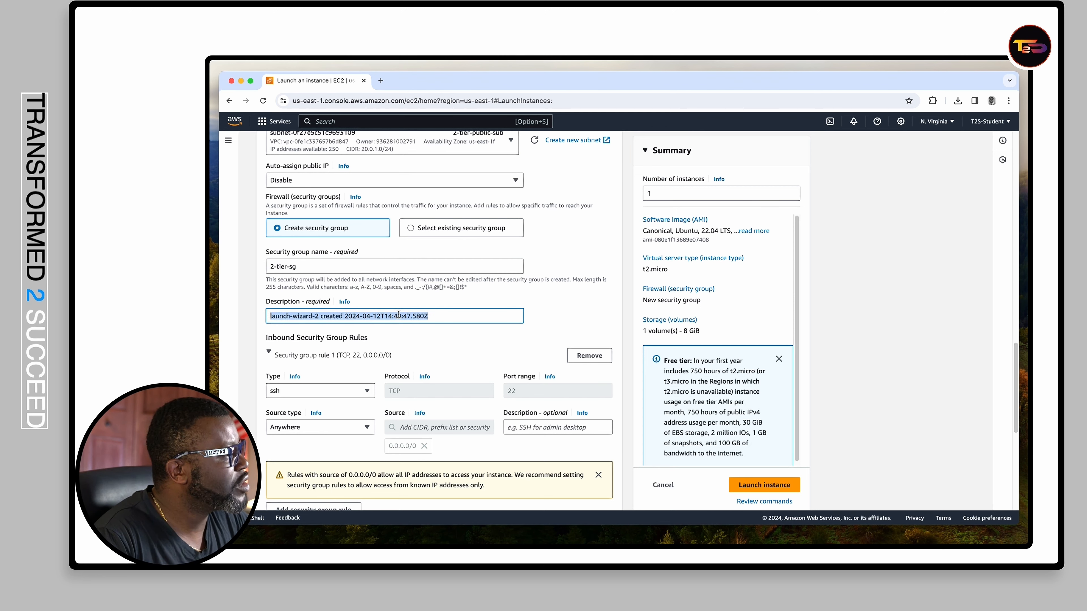
pyautogui.click(294, 268)
pyautogui.doubleClick(294, 266)
pyautogui.press('super+c')
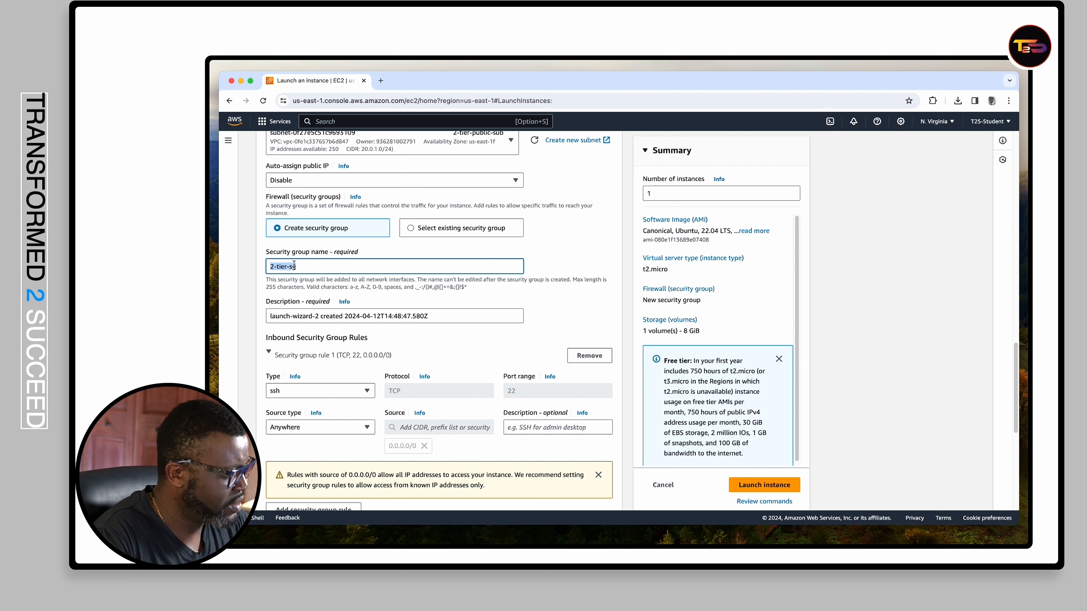
pyautogui.tripleClick(394, 316)
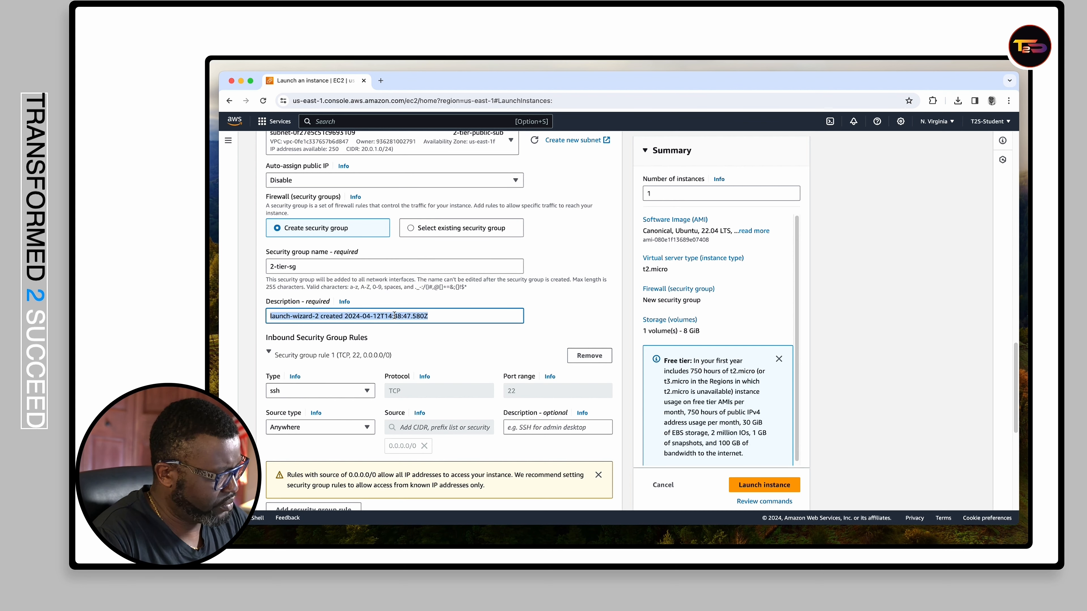
pyautogui.press('super+v')
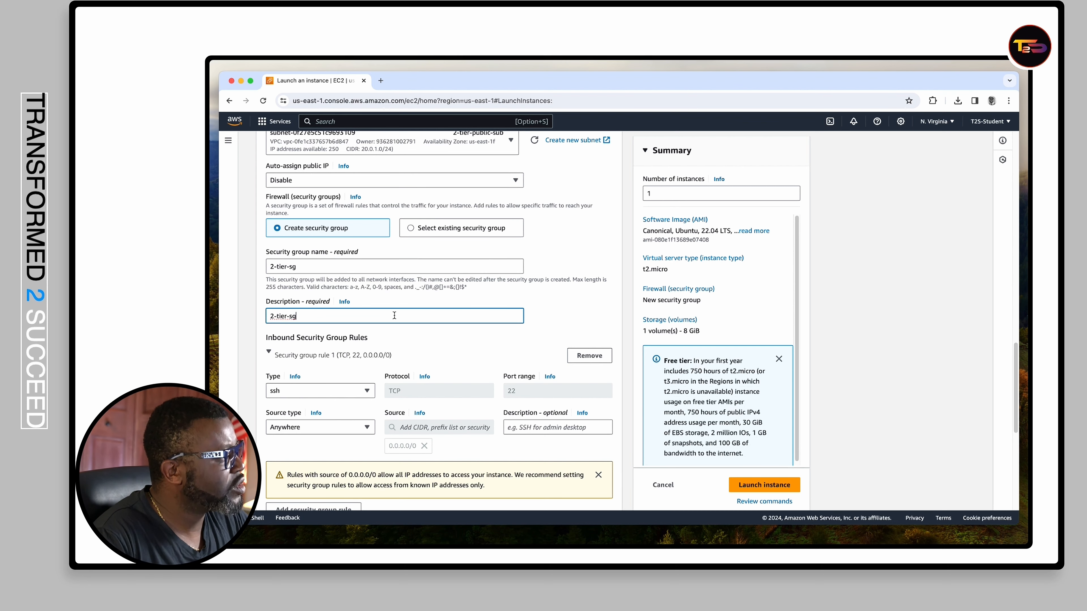
# - Reword the security group description to "Security Group for the 2-tier Architecture"
pyautogui.click(271, 317)
pyautogui.write('Security Gr')
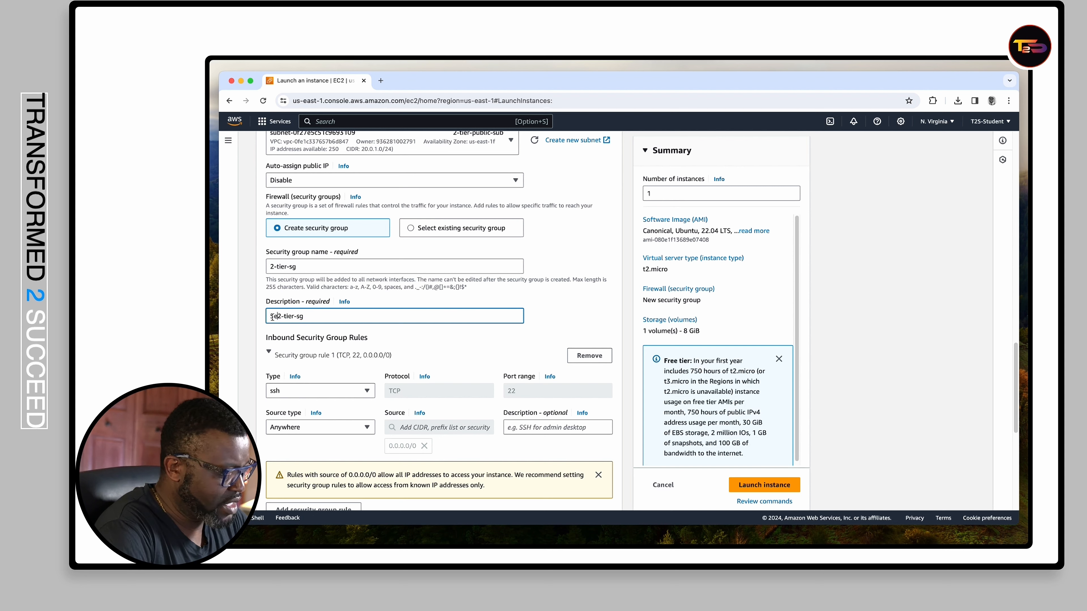
pyautogui.write('oup for the')
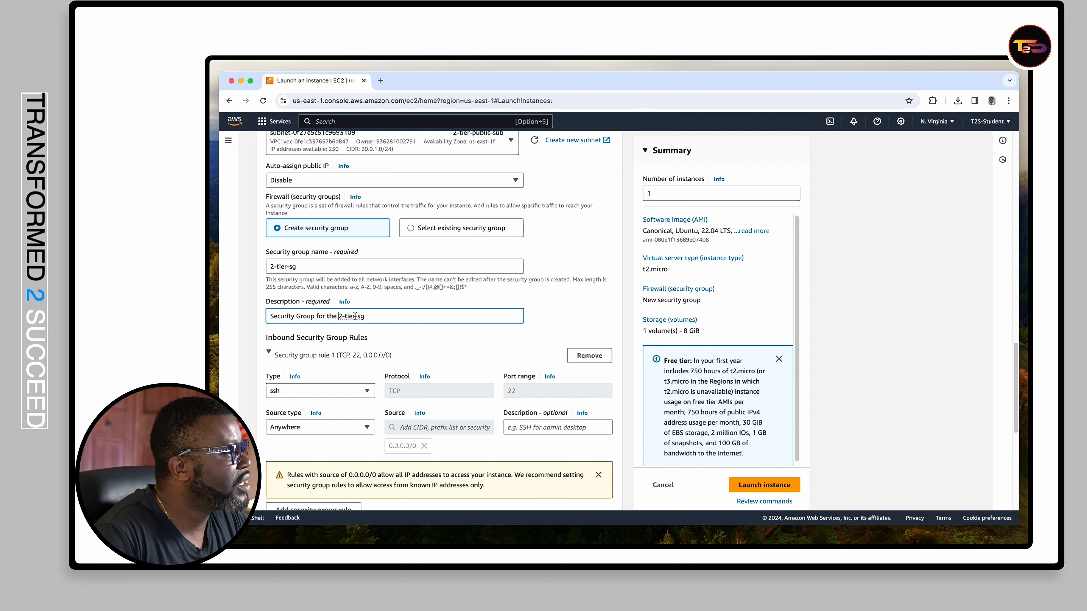
pyautogui.moveTo(354, 316); pyautogui.dragTo(400, 318)
pyautogui.press('BackSpace')
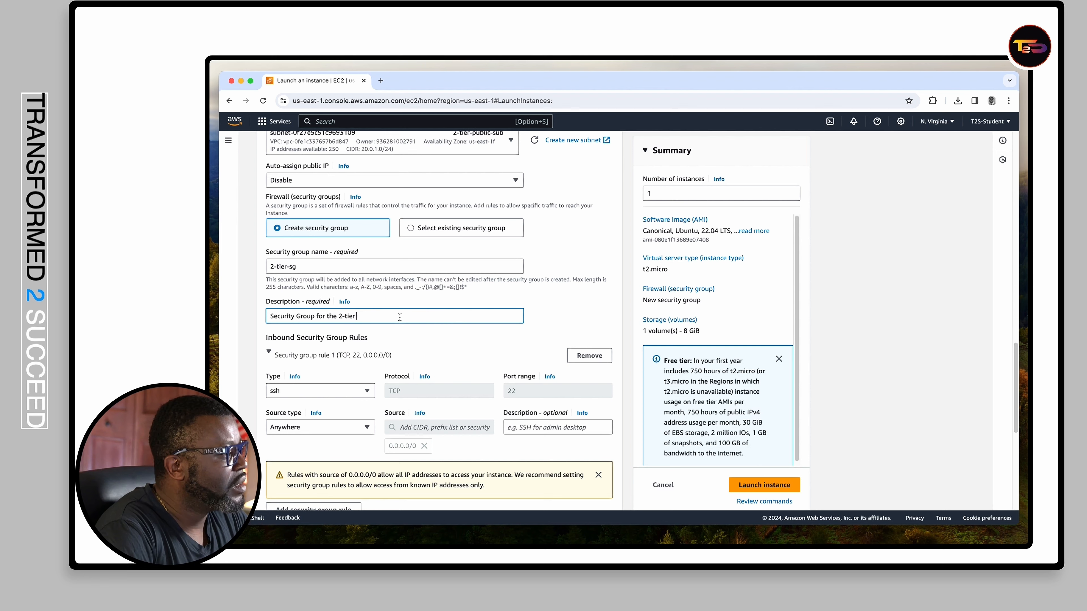
pyautogui.write('Architect')
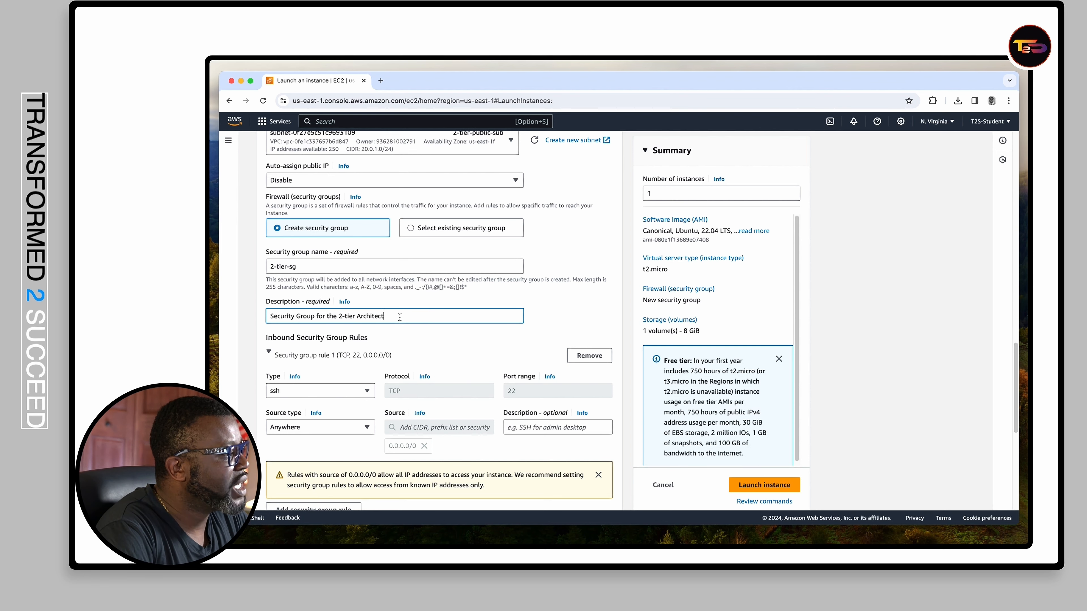
pyautogui.write('ure')
# - Review the inbound SSH rule's type and source, and the storage configuration of the instance
pyautogui.scroll(-5, 488, 292)
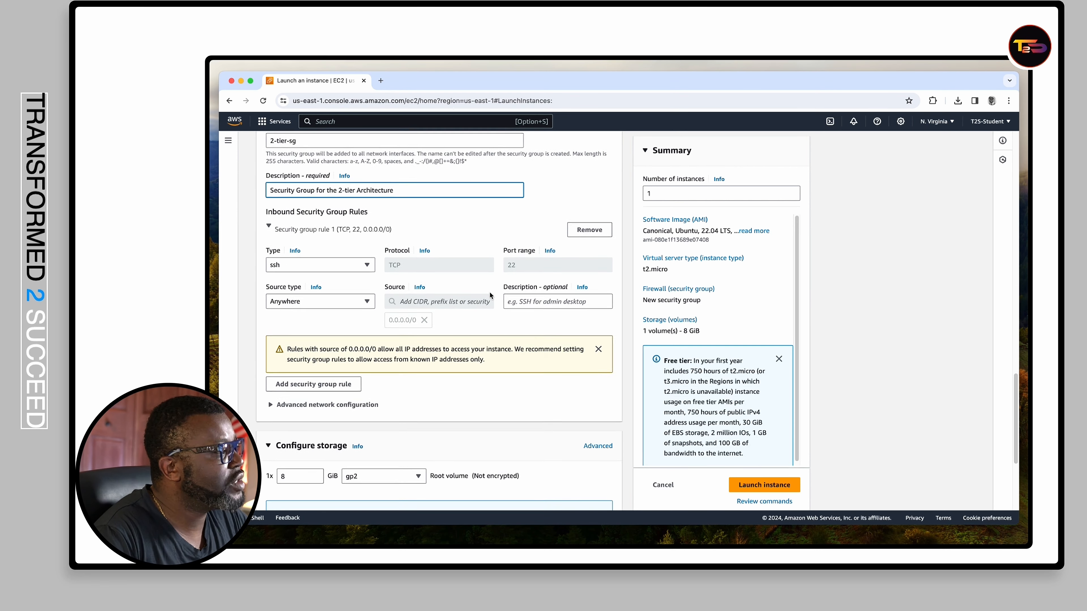
pyautogui.scroll(-1, 490, 296)
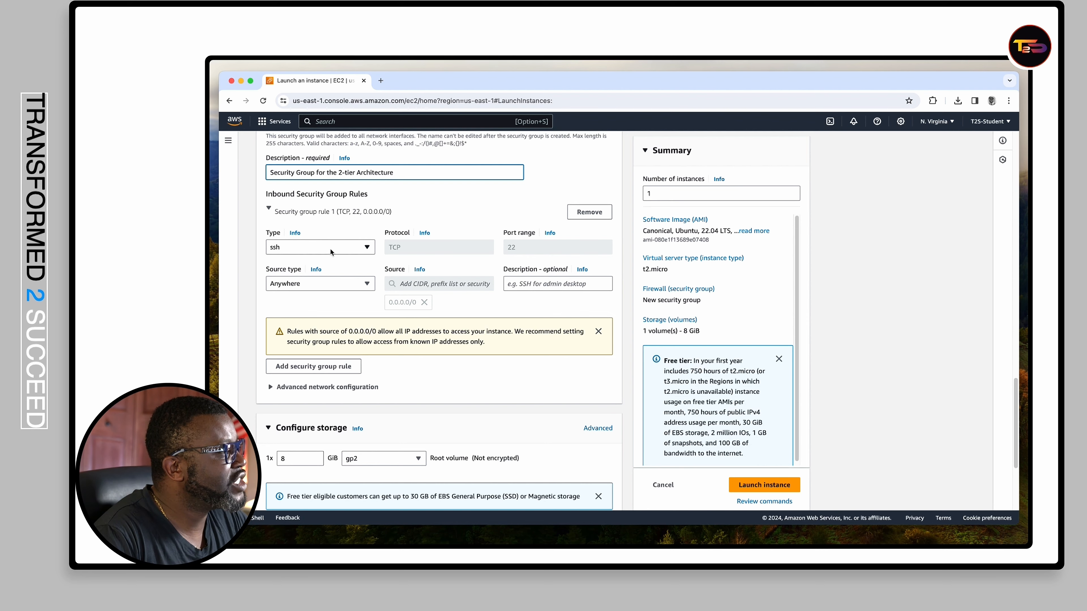
pyautogui.scroll(5, 330, 249)
pyautogui.scroll(-3, 576, 325)
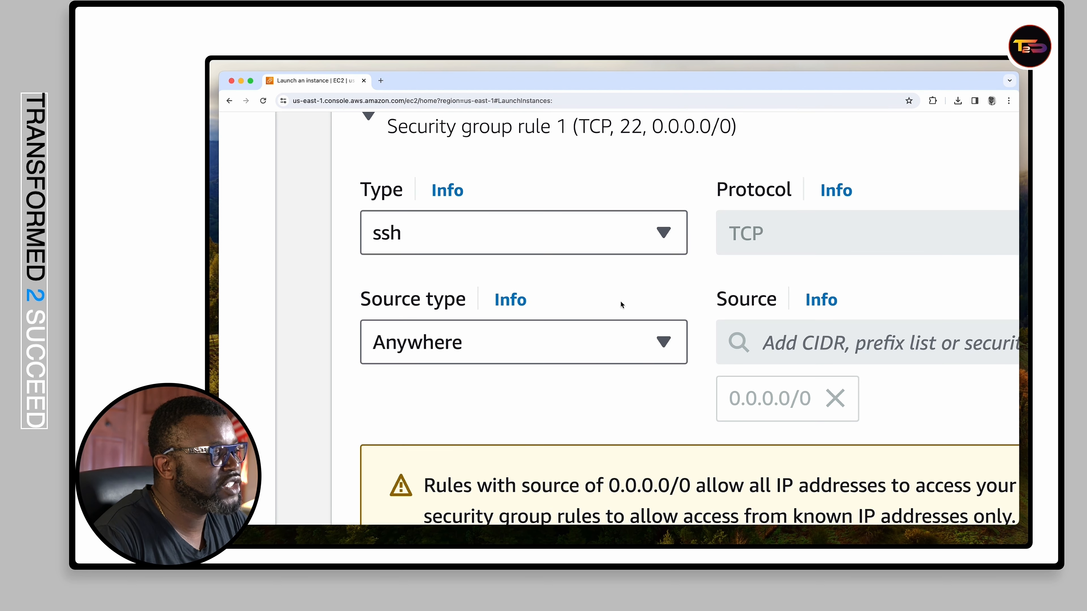
pyautogui.scroll(-3, 621, 301)
pyautogui.scroll(-1, 541, 299)
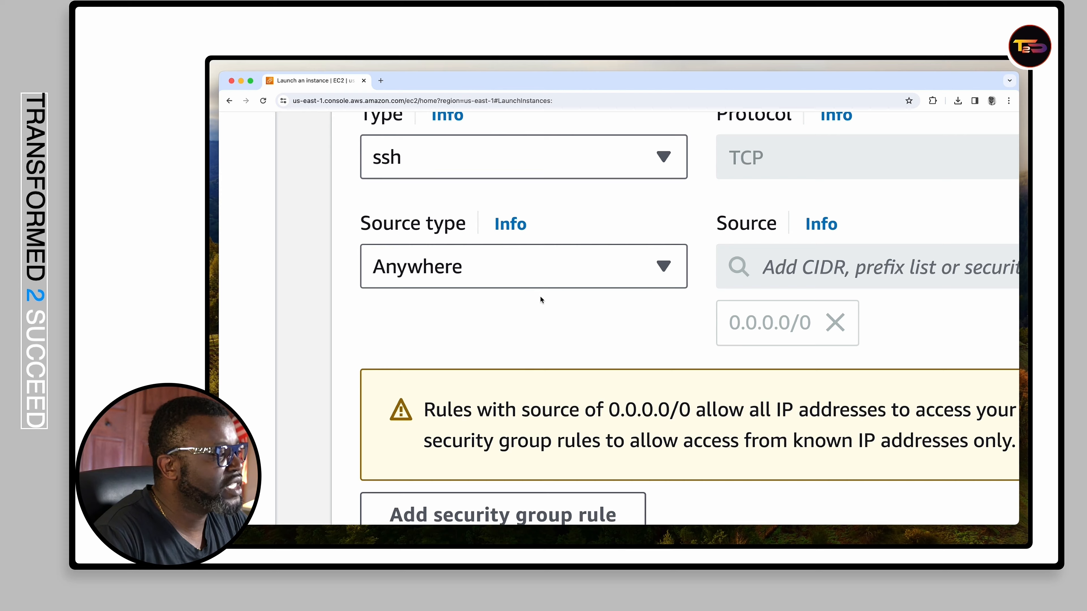
pyautogui.scroll(-5, 540, 300)
pyautogui.scroll(-3, 540, 300)
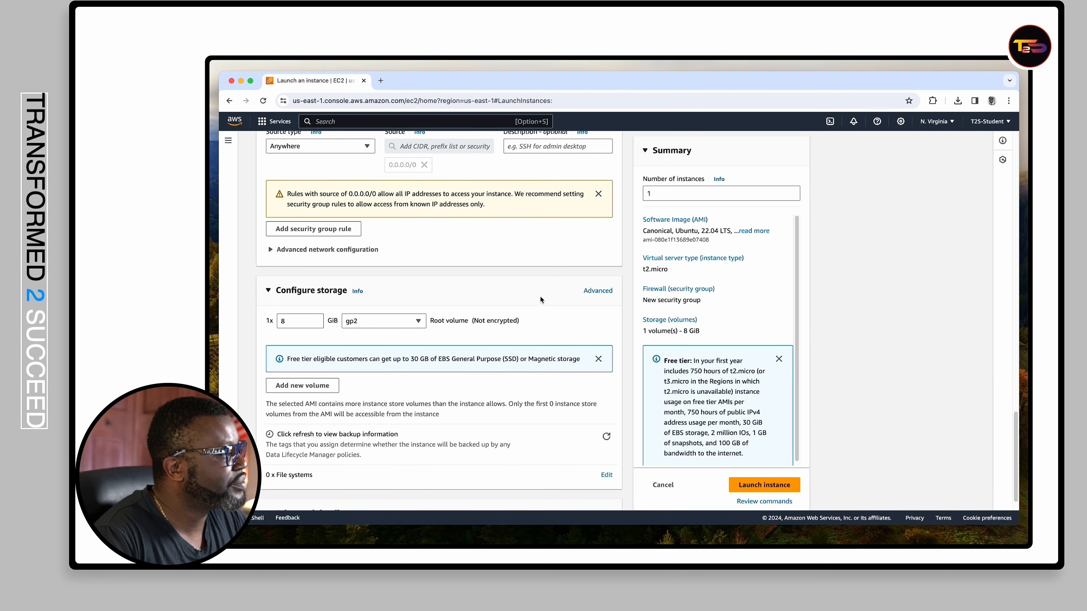
pyautogui.scroll(-1, 540, 300)
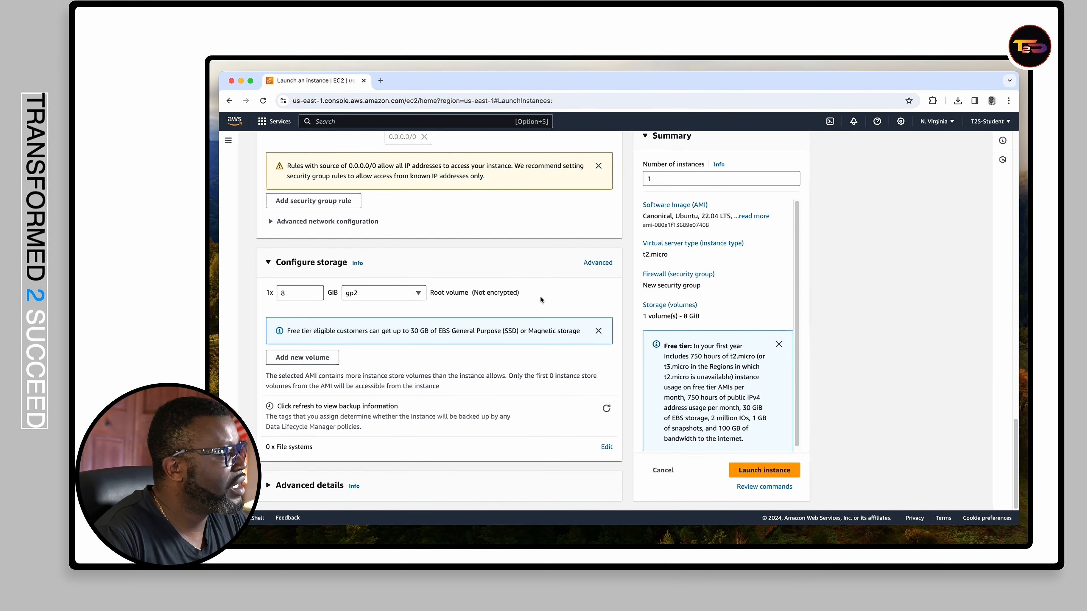
# - Recheck the image, instance type, key pair and network choices, and launch the instance
pyautogui.scroll(15, 540, 300)
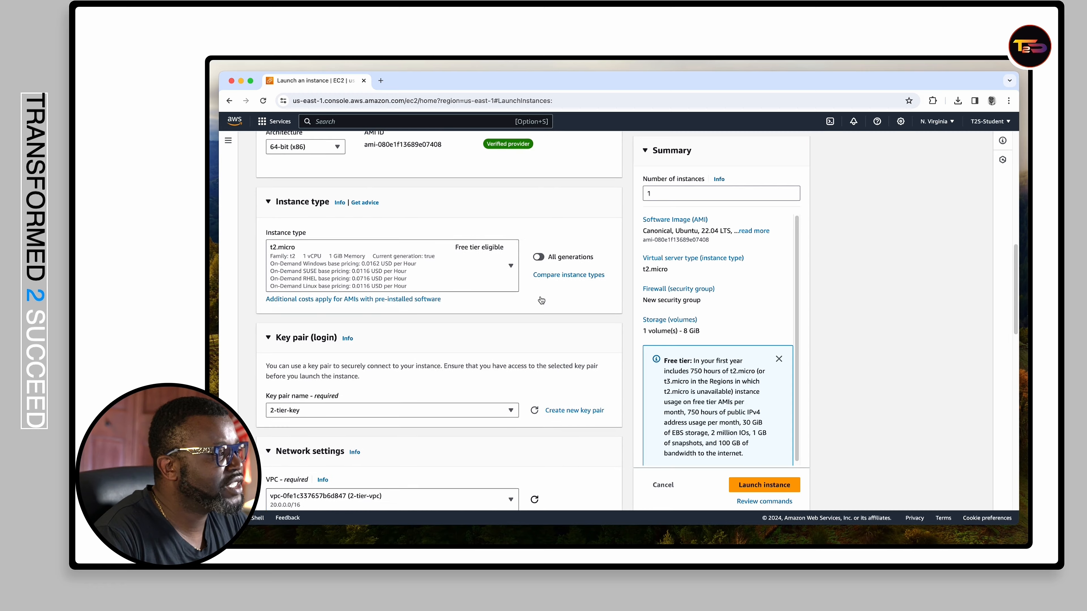
pyautogui.scroll(3, 541, 300)
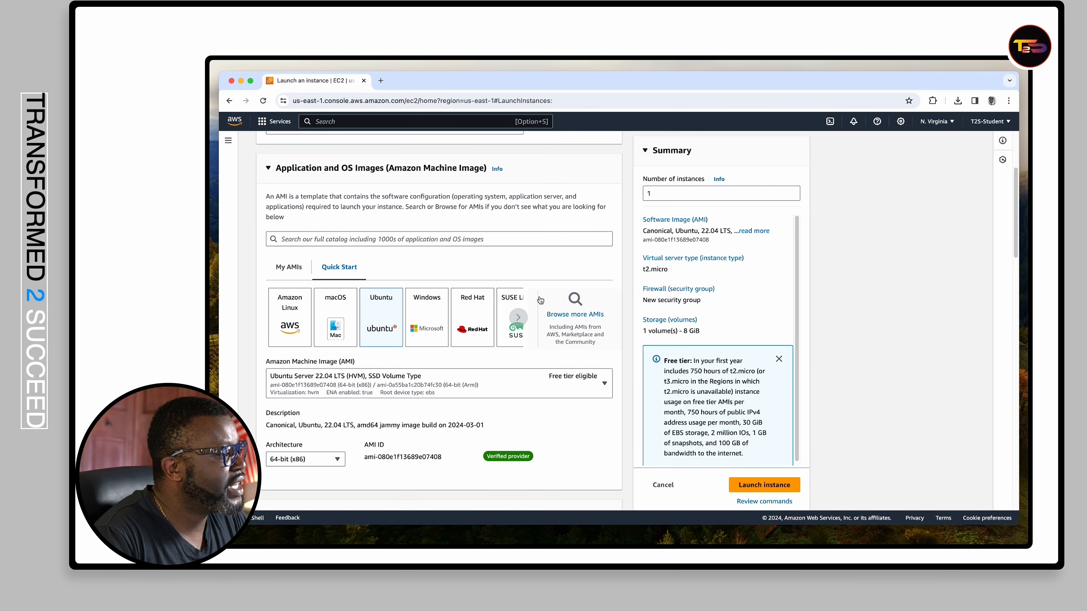
pyautogui.scroll(-1, 731, 388)
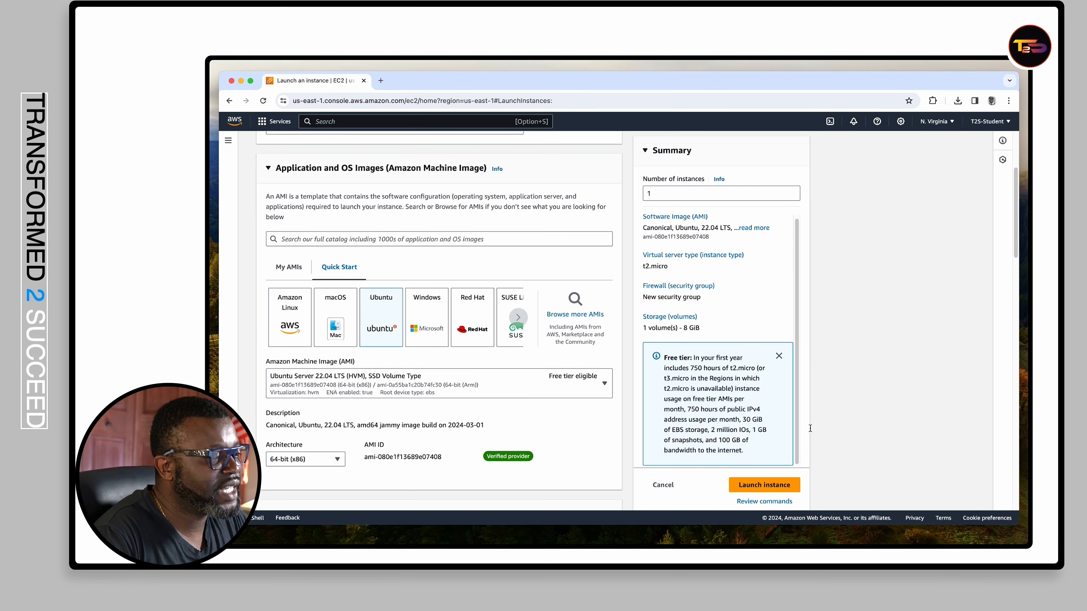
pyautogui.press('super+equal')
pyautogui.scroll(-10, 861, 378)
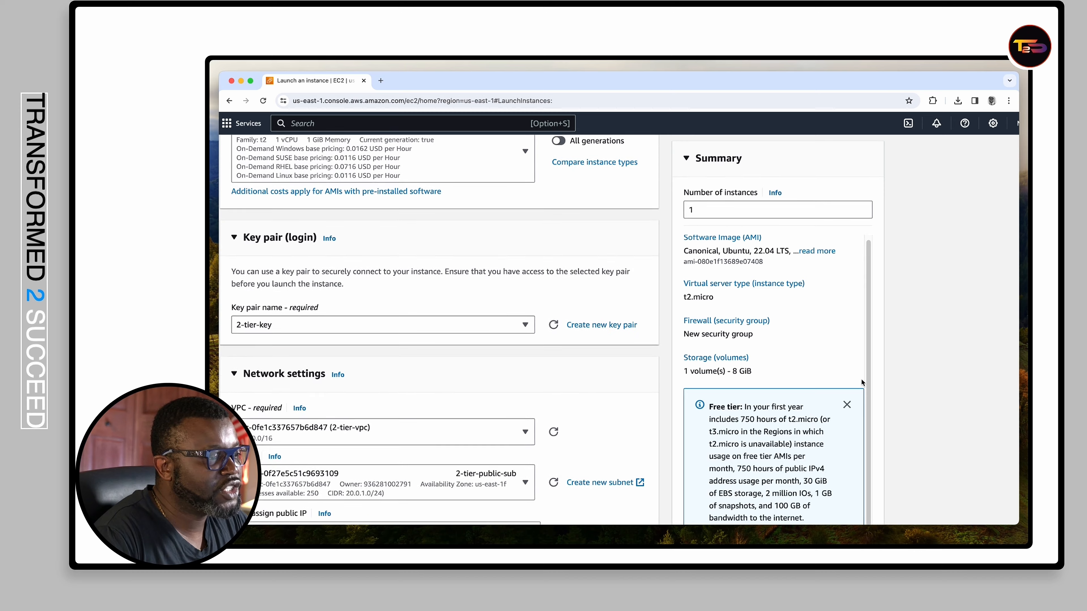
pyautogui.scroll(-10, 807, 339)
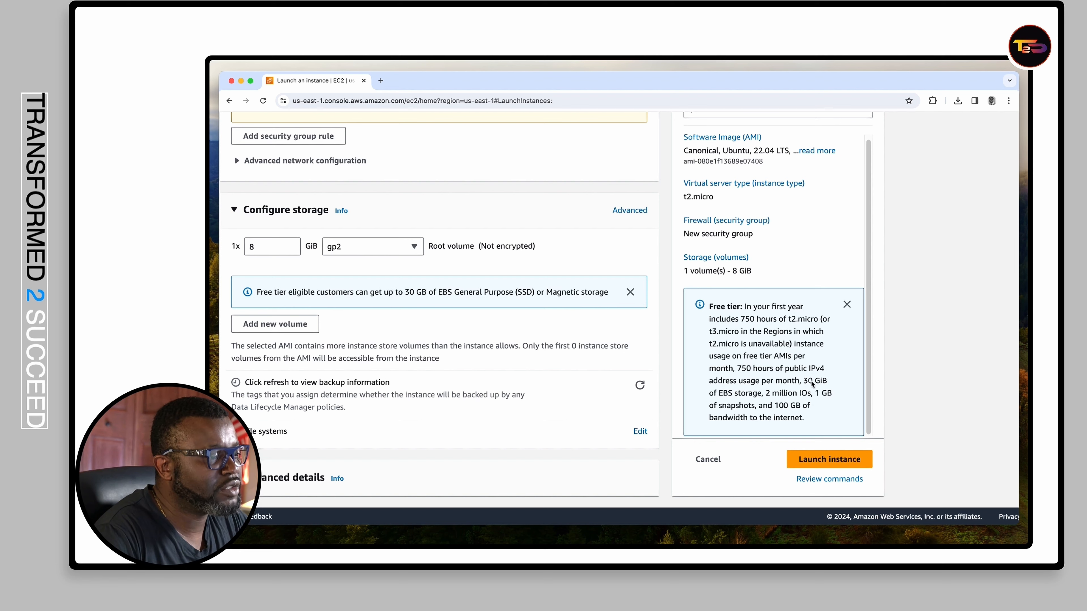
pyautogui.click(830, 460)
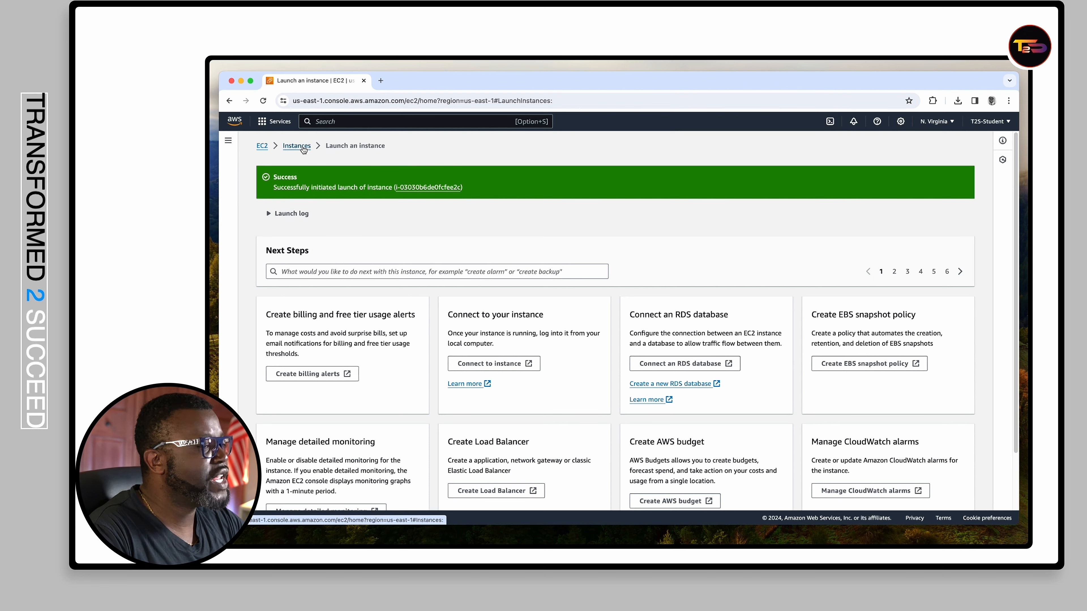
# - Start launching another EC2 instance from the instances list and name it 2-tier-private
pyautogui.click(302, 147)
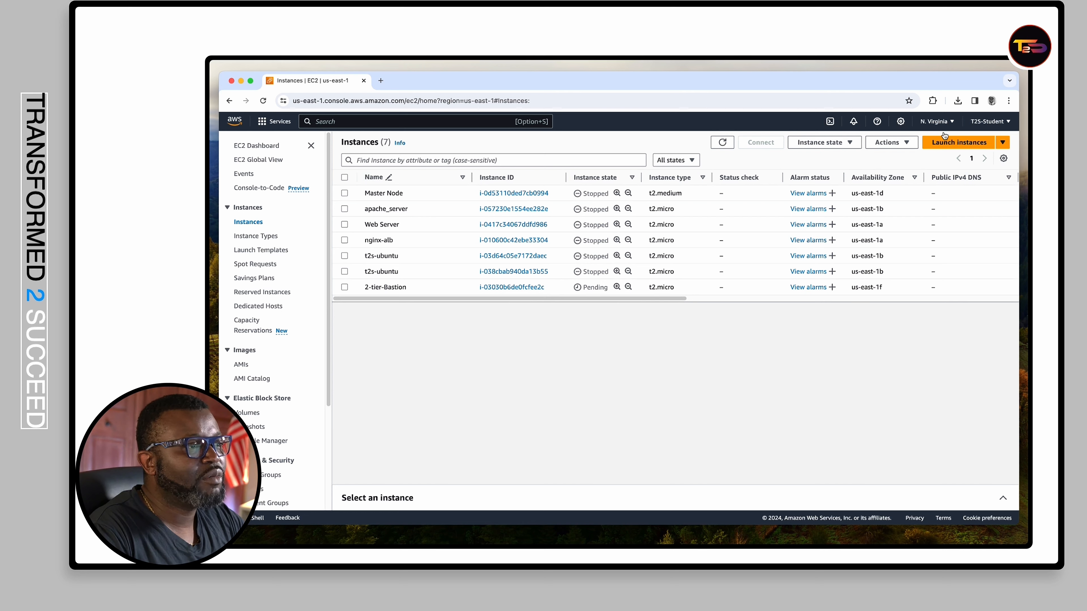
pyautogui.click(953, 141)
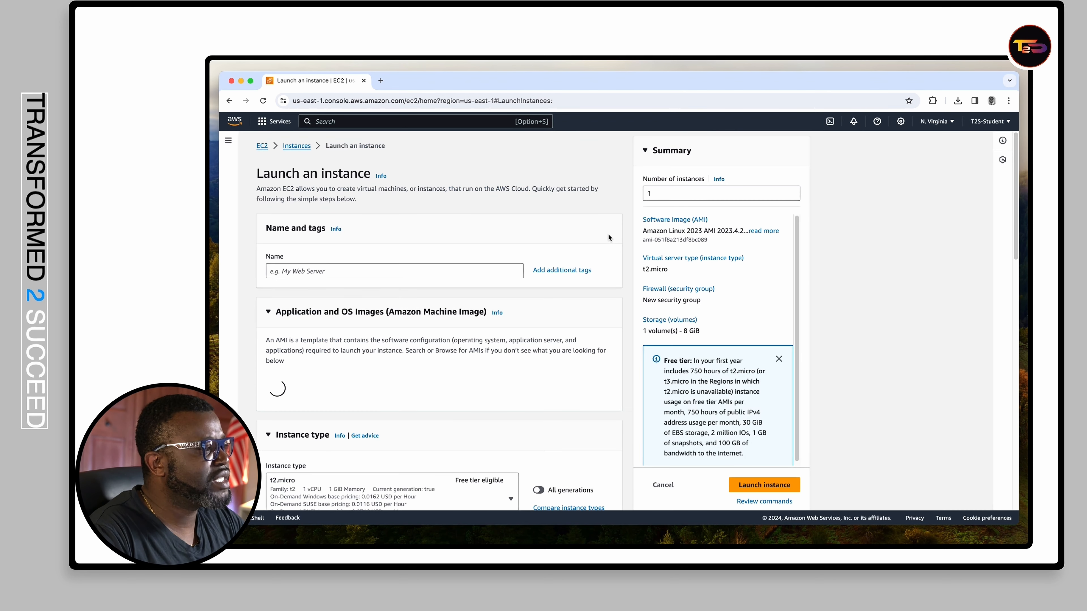
pyautogui.click(347, 273)
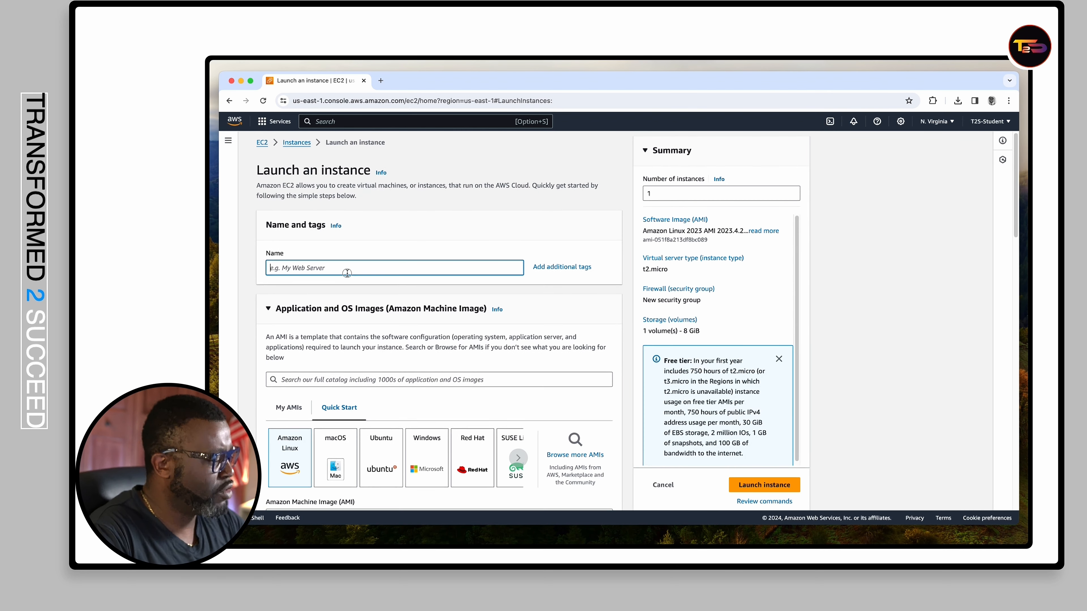
pyautogui.write('2-tier-sg')
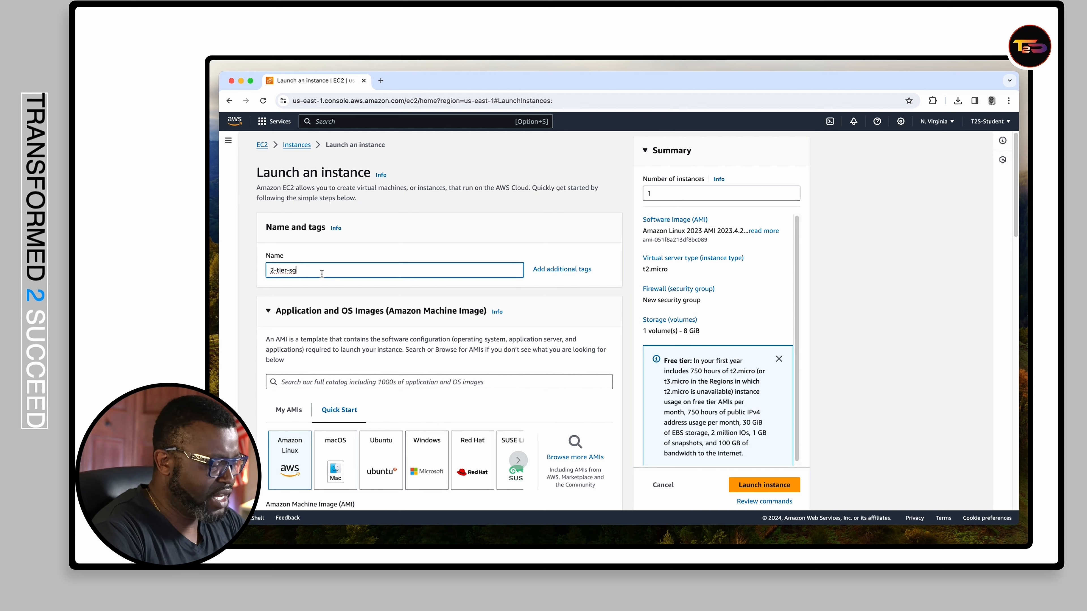
pyautogui.press('BackSpace')
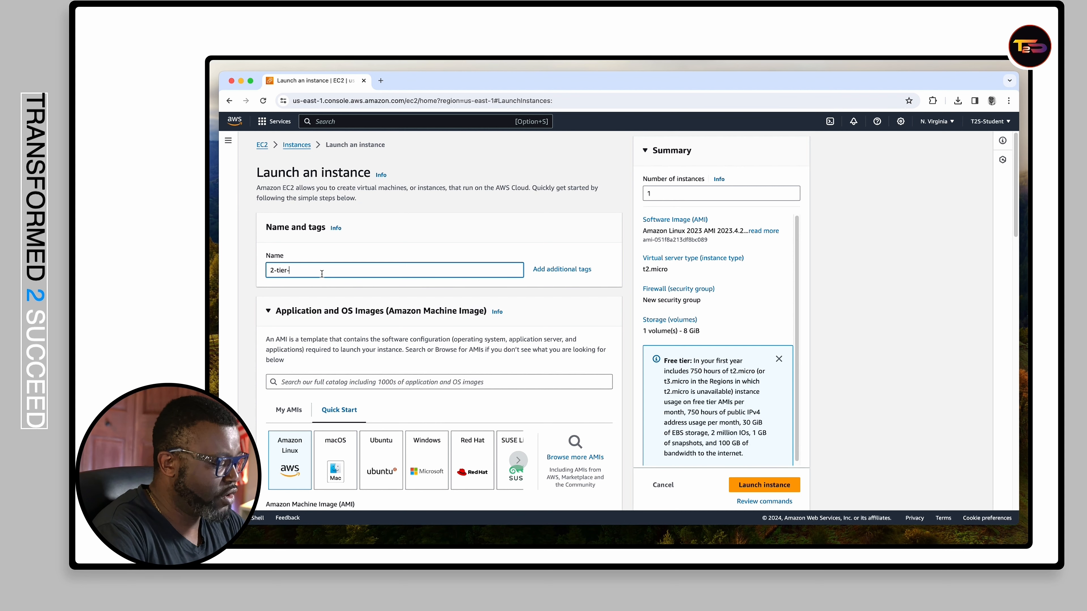
pyautogui.write('private')
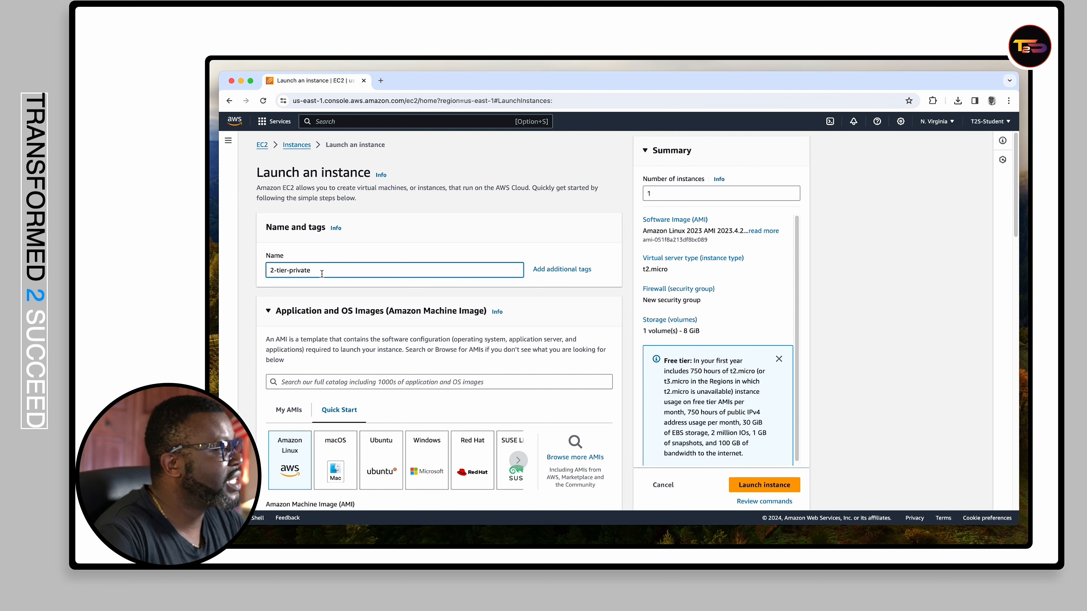
# - Choose the Ubuntu Server 22.04 LTS image and the existing 2-tier-key key pair for the instance
pyautogui.scroll(-5, 379, 270)
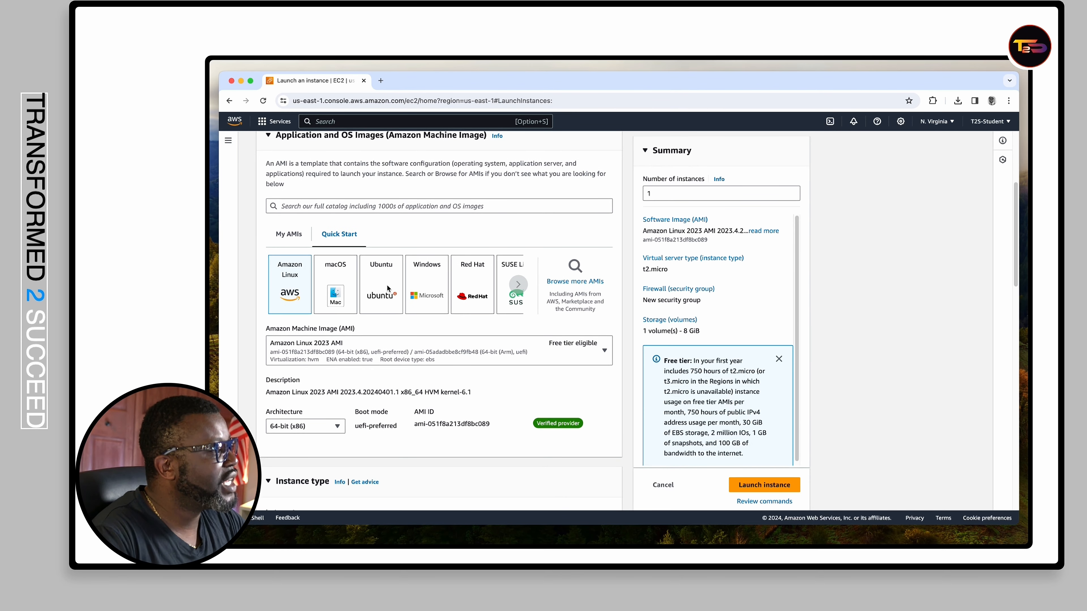
pyautogui.click(387, 286)
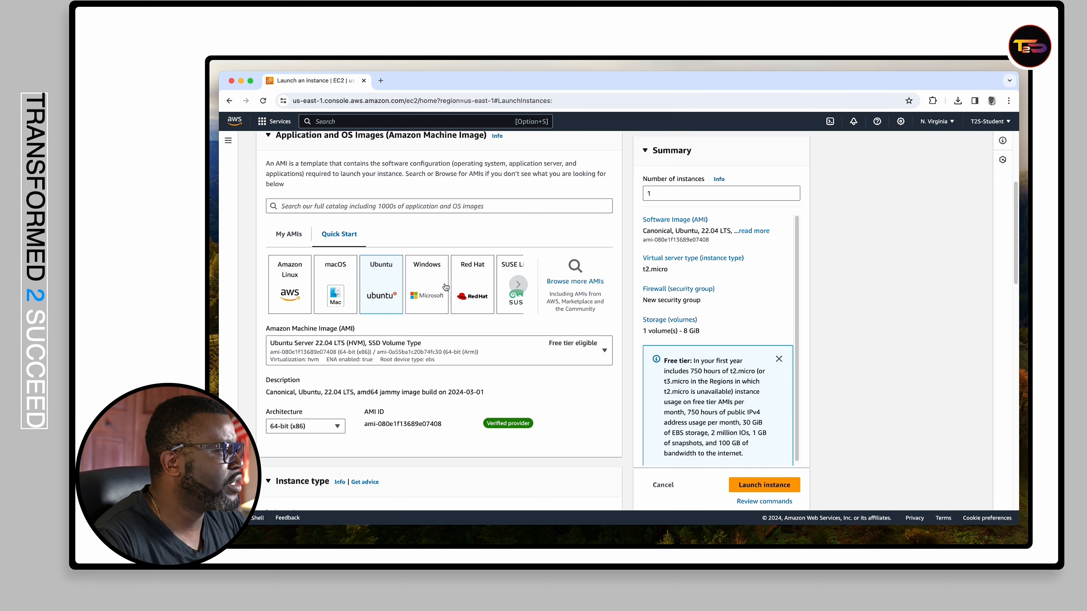
pyautogui.scroll(-5, 445, 286)
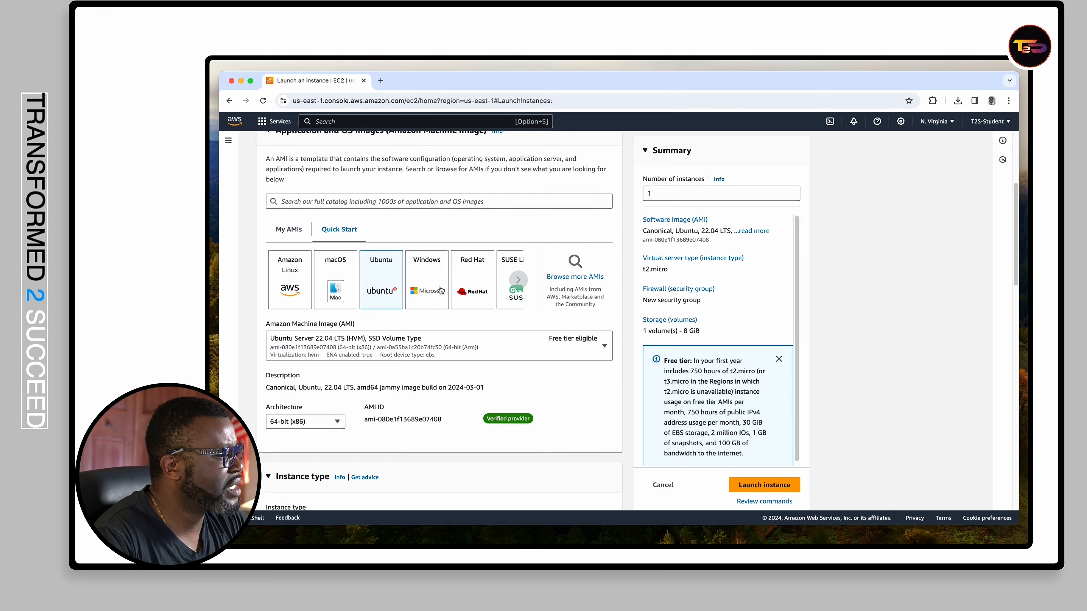
pyautogui.scroll(-5, 441, 290)
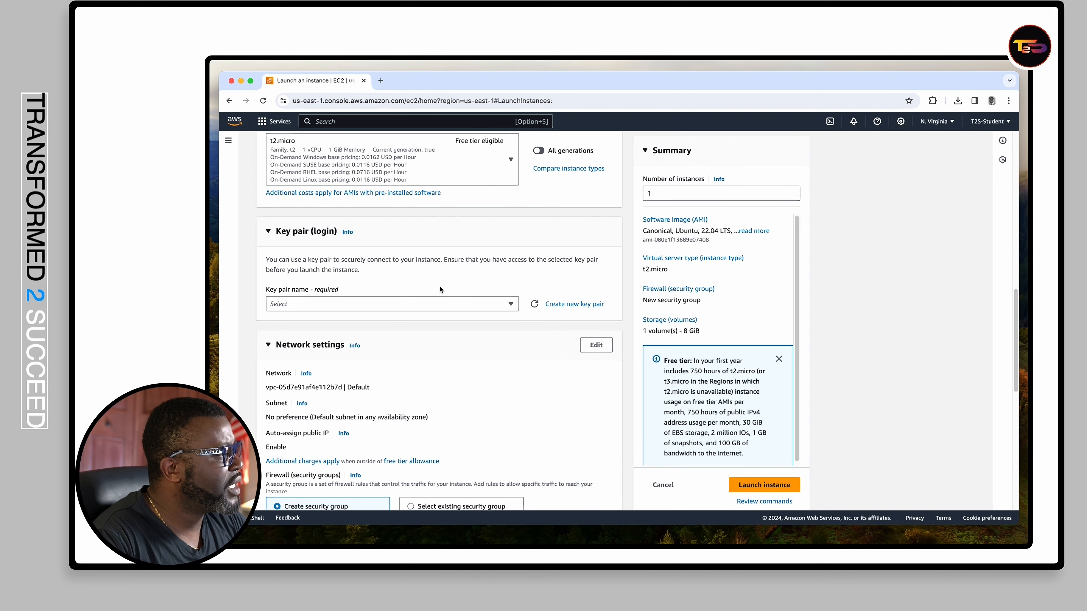
pyautogui.scroll(-1, 437, 283)
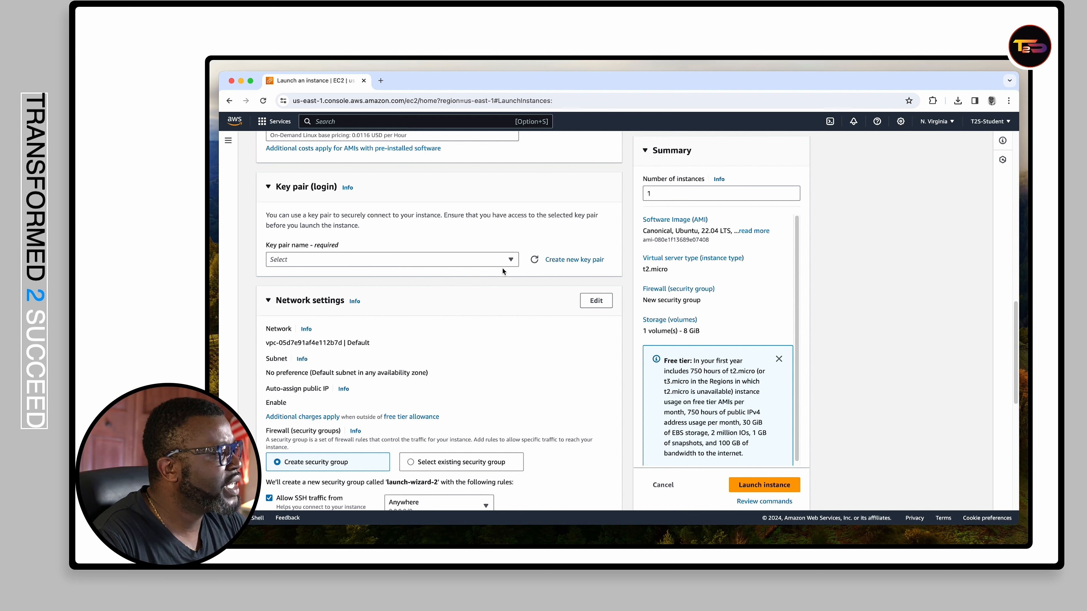
pyautogui.click(510, 260)
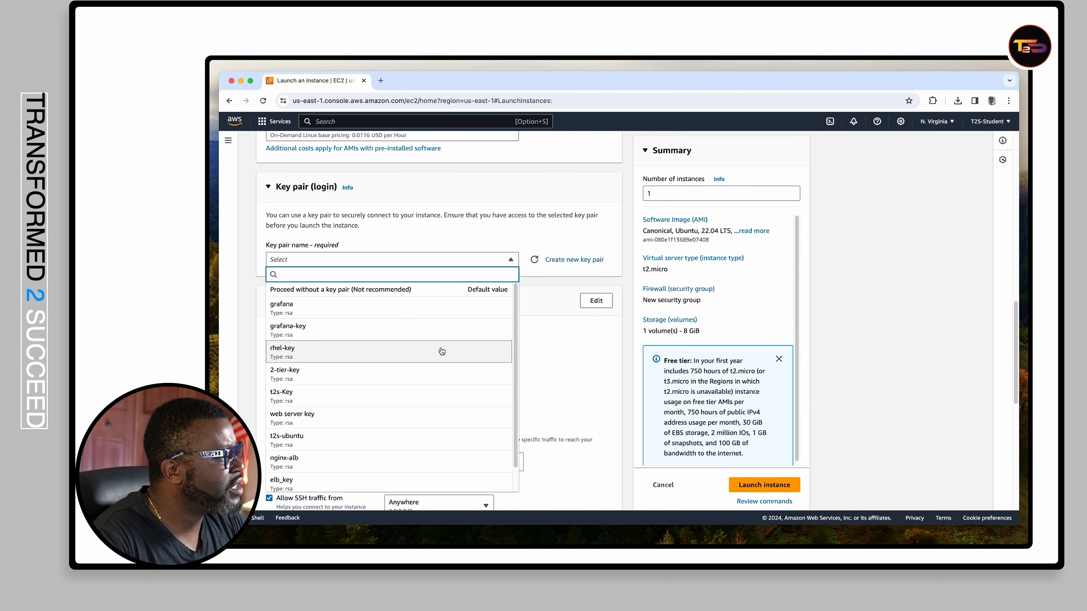
pyautogui.click(396, 377)
pyautogui.scroll(-5, 505, 306)
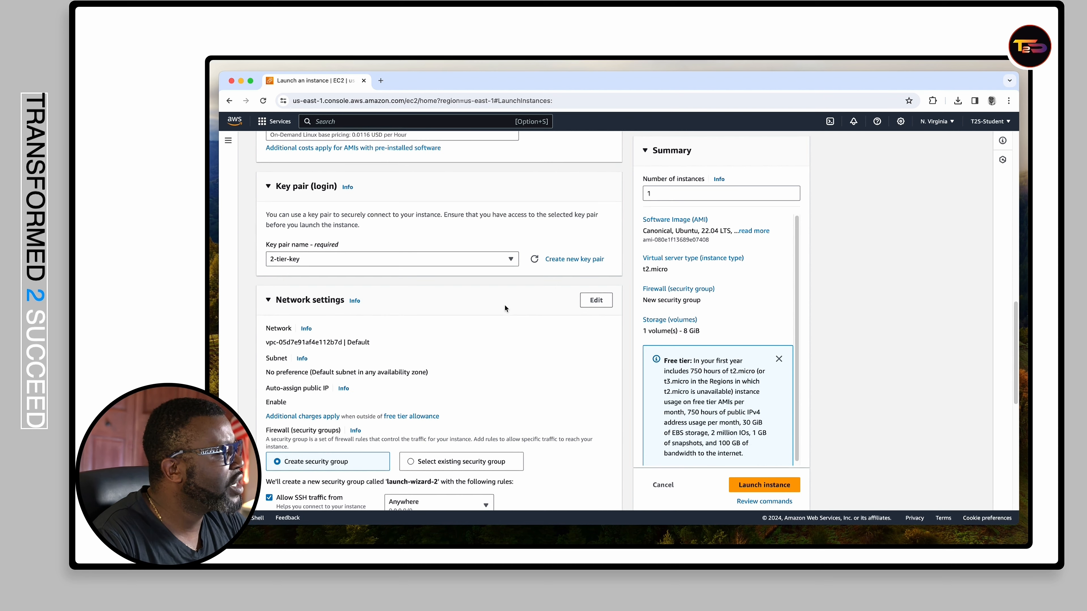
pyautogui.scroll(-2, 504, 305)
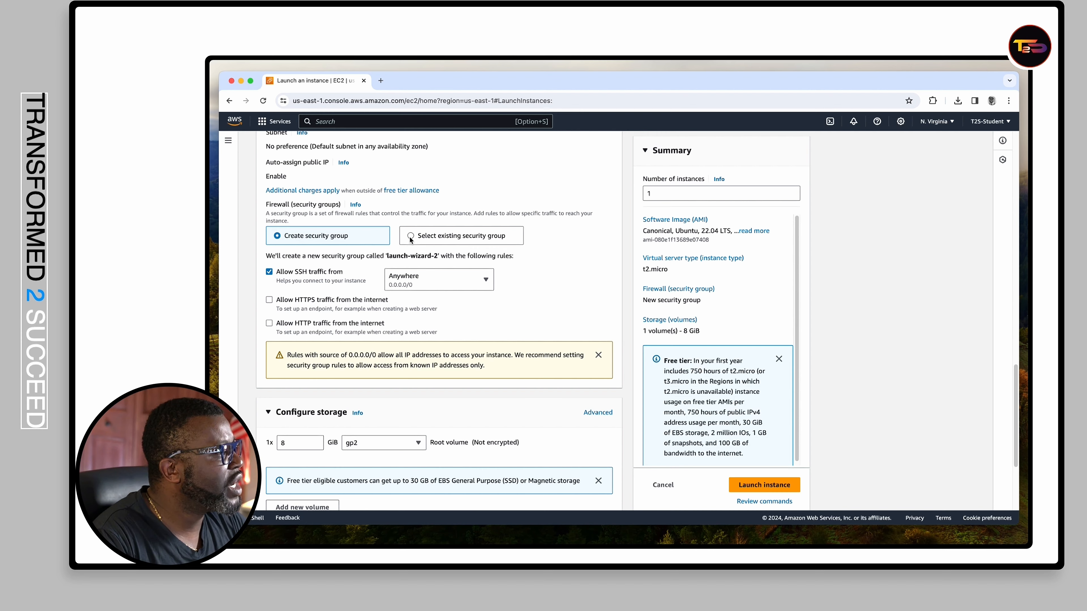
pyautogui.click(410, 237)
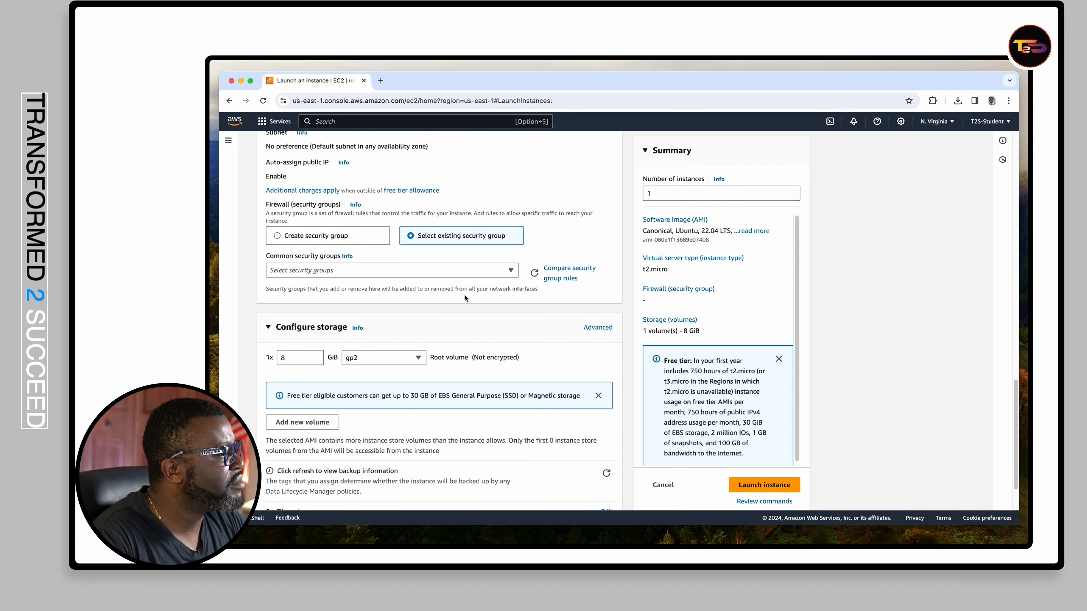
pyautogui.scroll(-1, 464, 296)
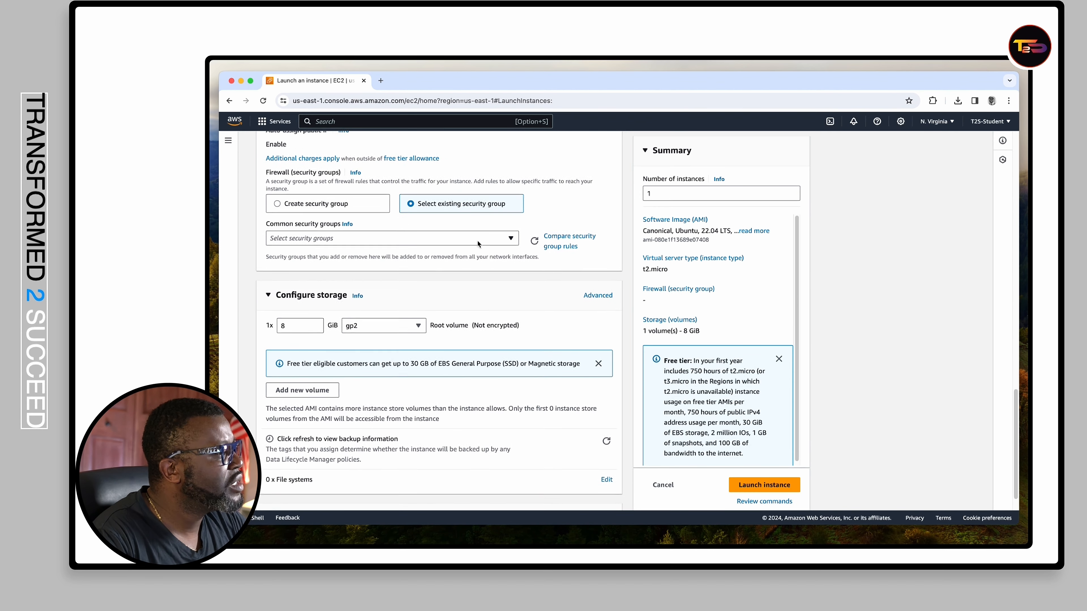
pyautogui.click(478, 242)
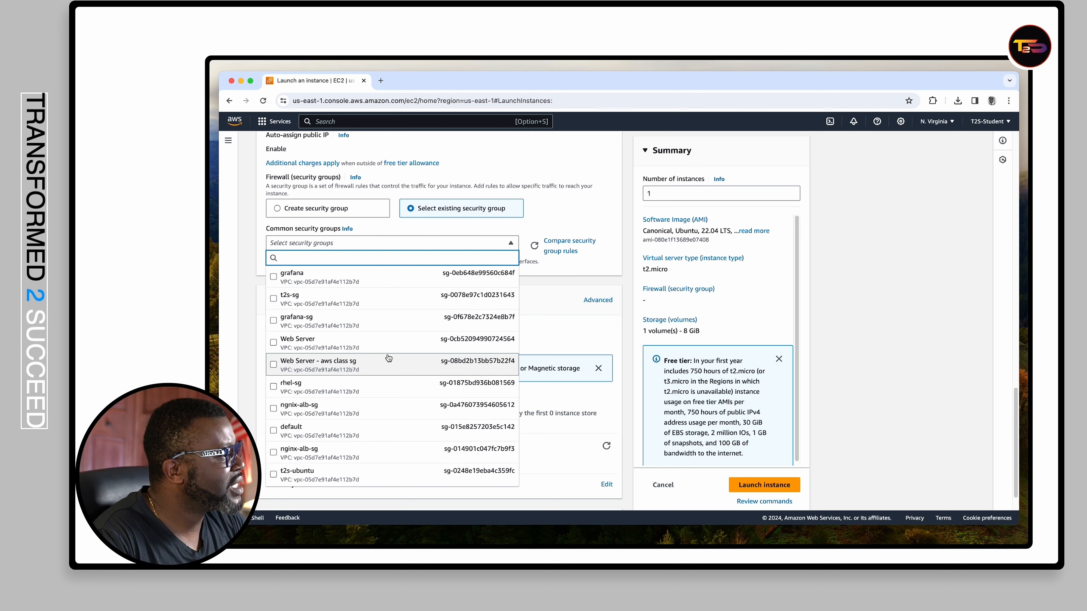
pyautogui.scroll(-1, 389, 358)
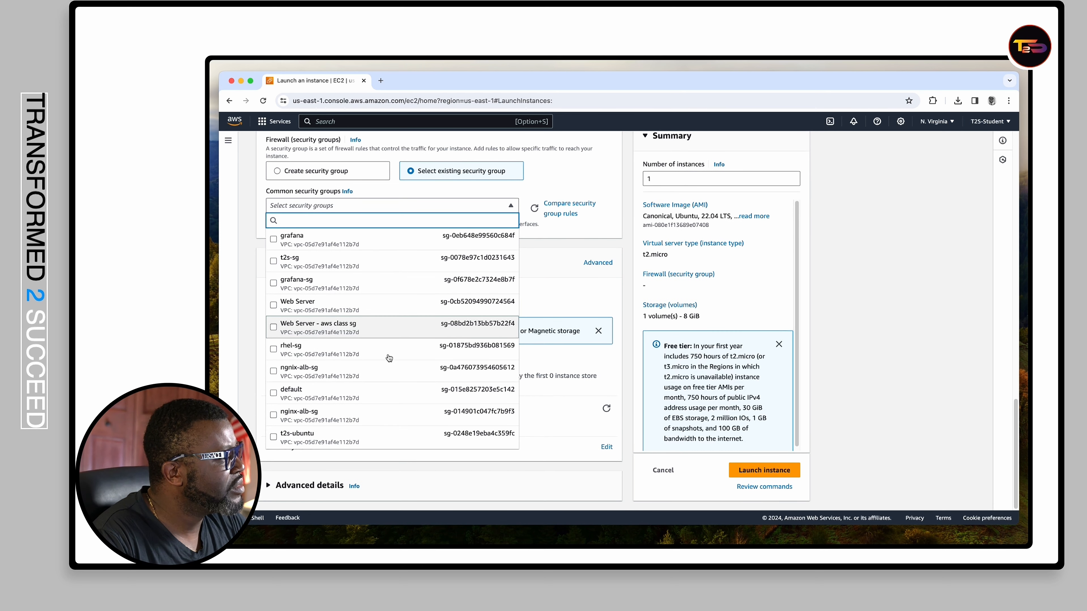
pyautogui.scroll(1, 386, 355)
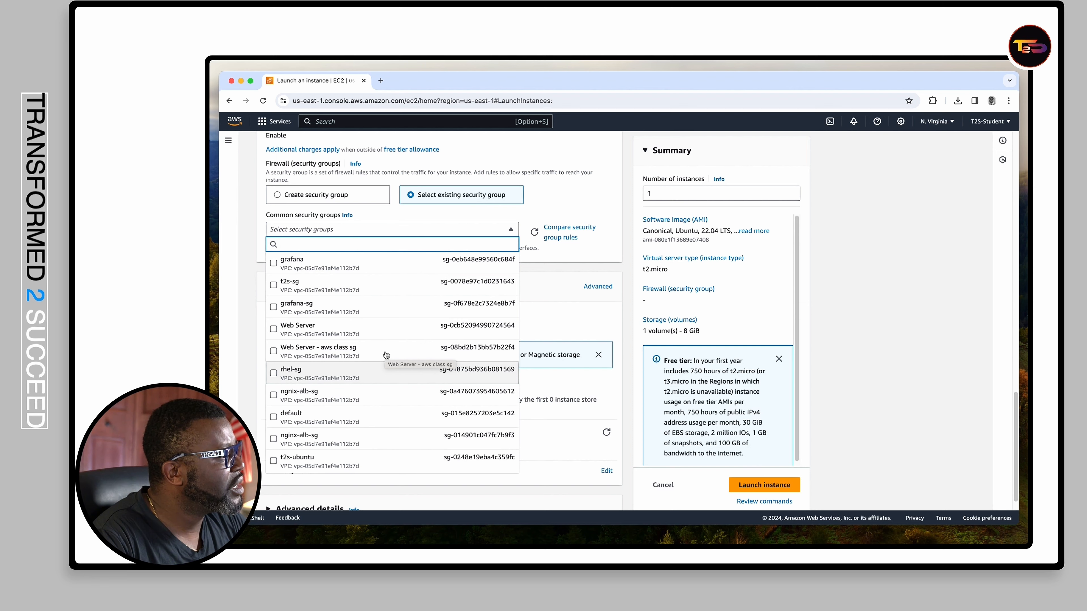
pyautogui.scroll(2, 386, 355)
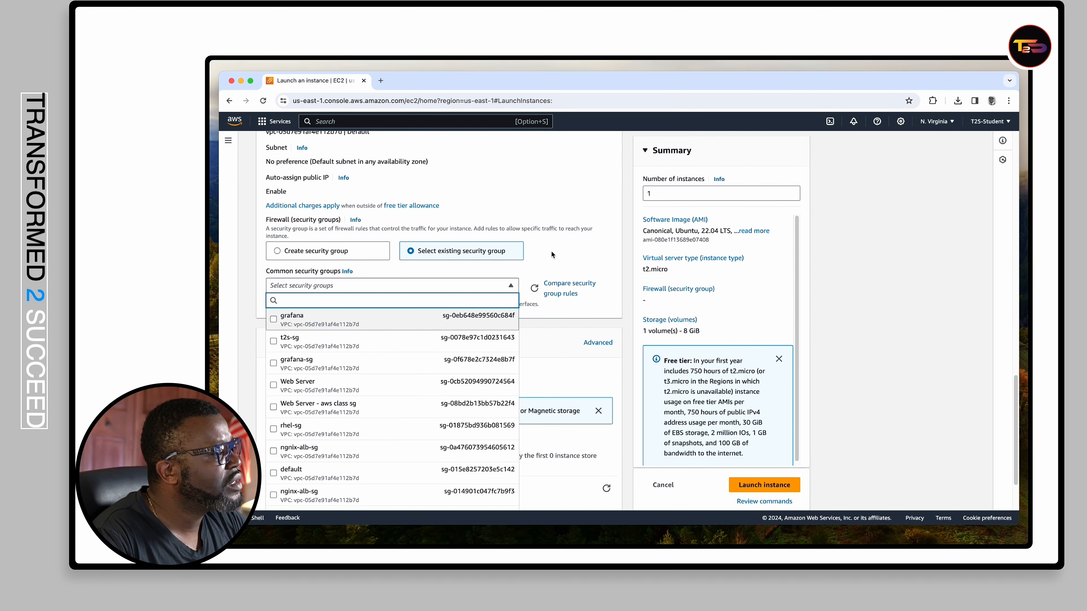
pyautogui.click(564, 253)
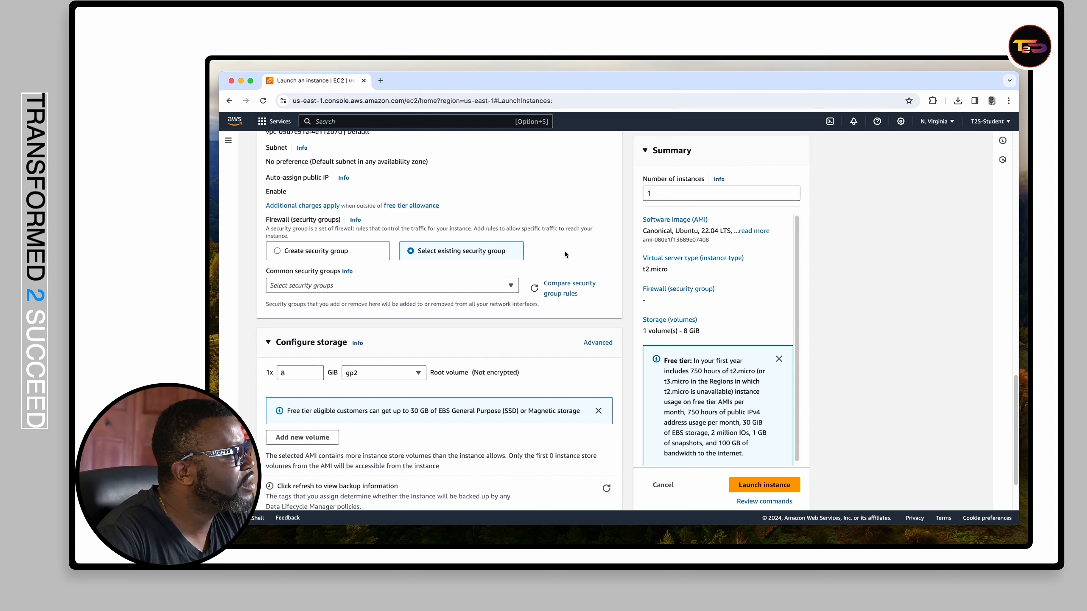
pyautogui.click(509, 287)
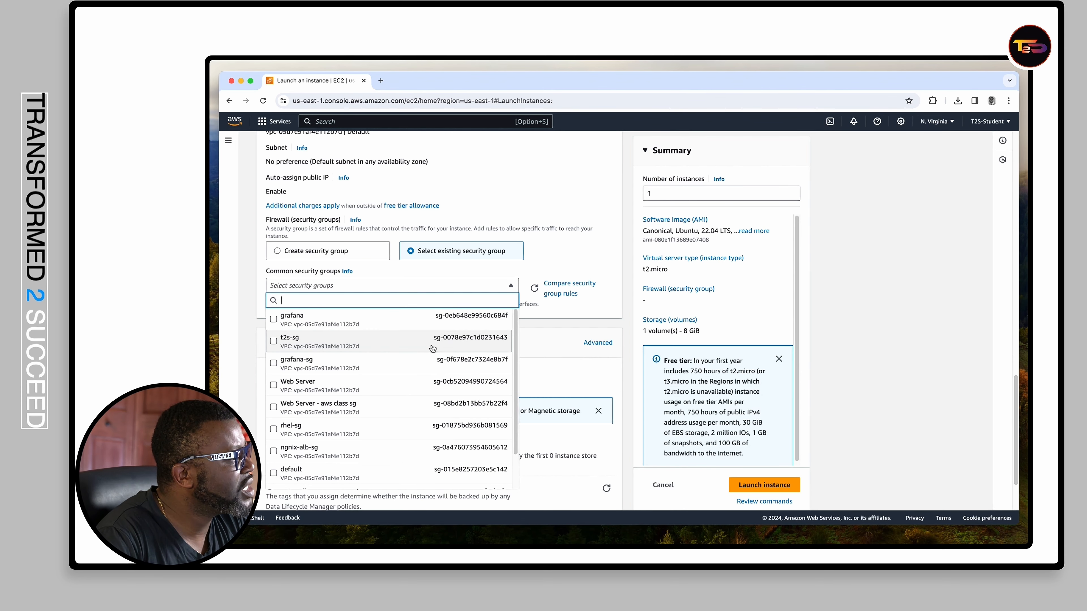
pyautogui.scroll(-2, 432, 348)
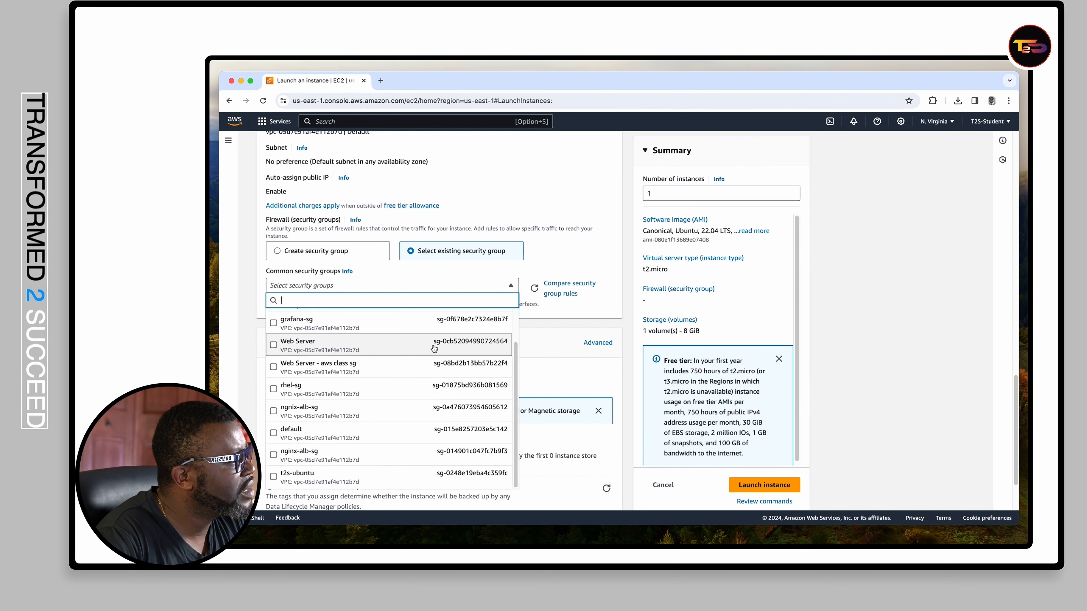
pyautogui.scroll(2, 434, 349)
pyautogui.scroll(-2, 434, 348)
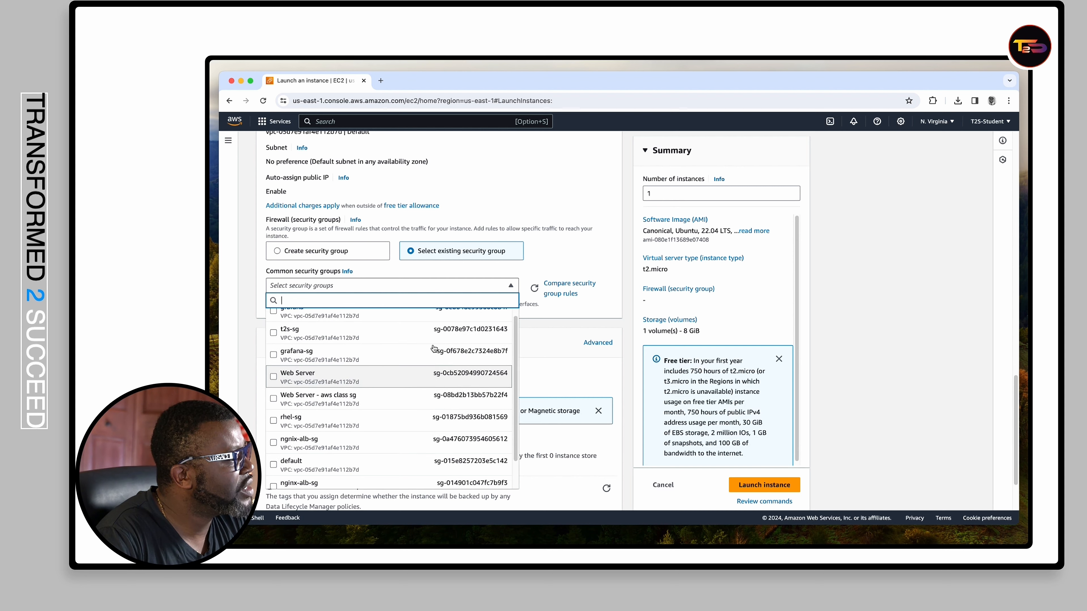
pyautogui.click(554, 248)
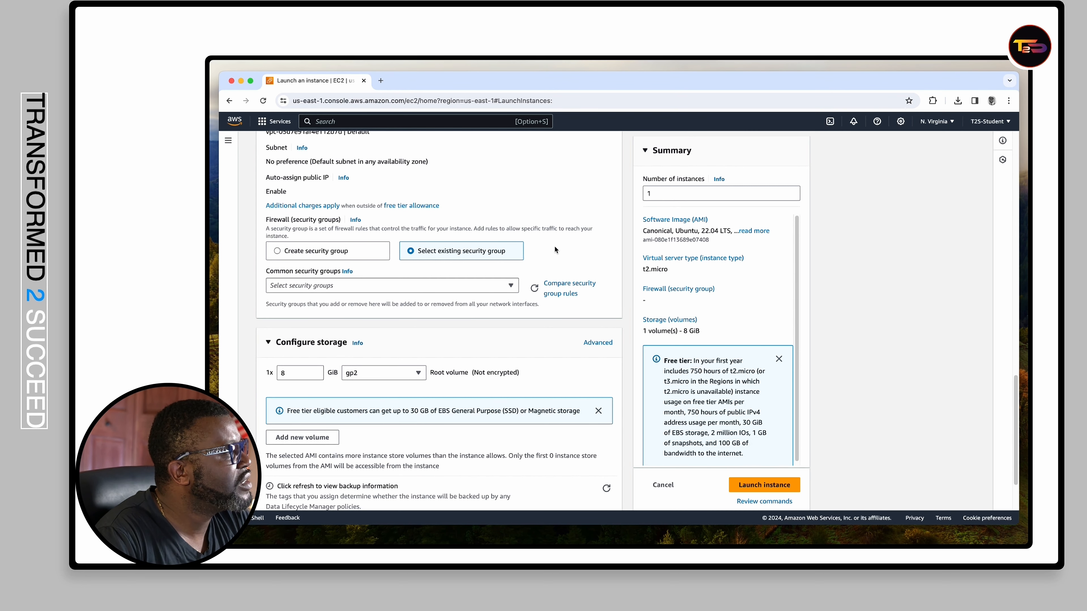
pyautogui.click(352, 251)
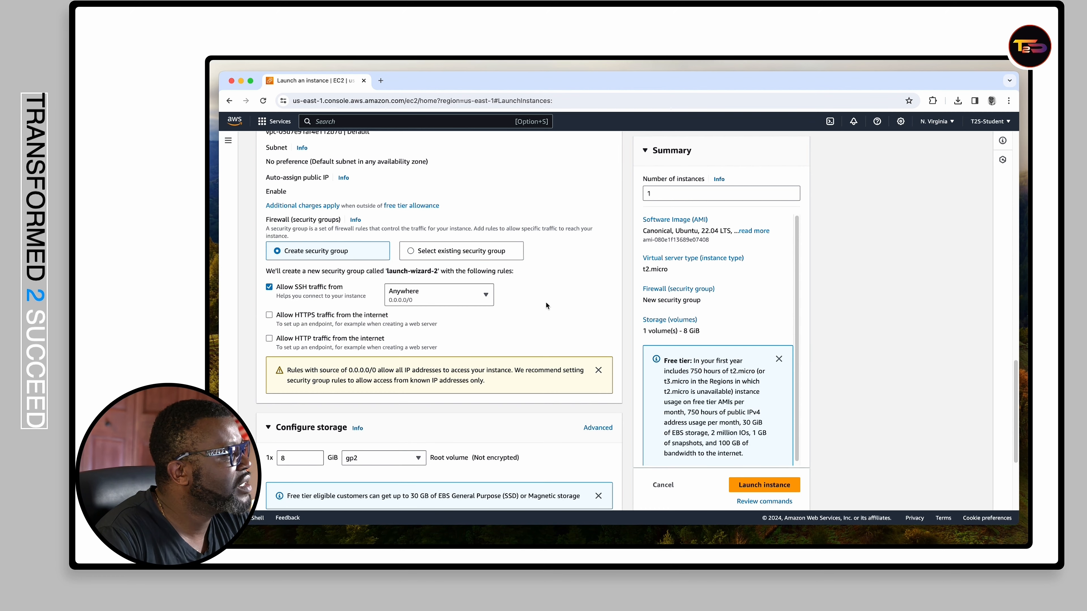
# - Edit the instance's network settings and set its VPC to 2-tier-vpc
pyautogui.scroll(-1, 546, 302)
pyautogui.scroll(3, 546, 302)
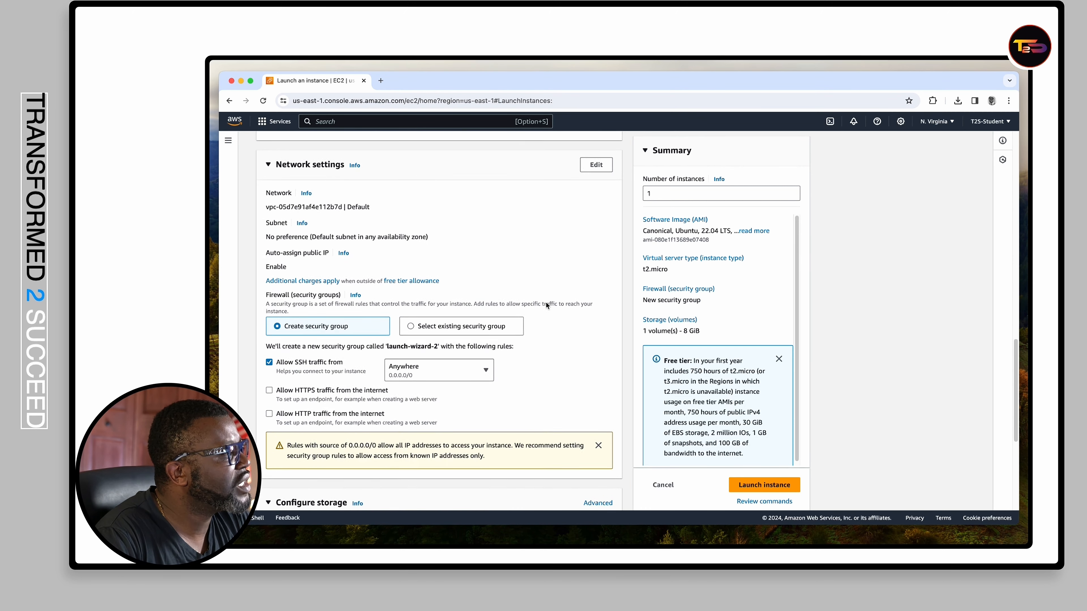
pyautogui.scroll(2, 547, 302)
pyautogui.click(596, 225)
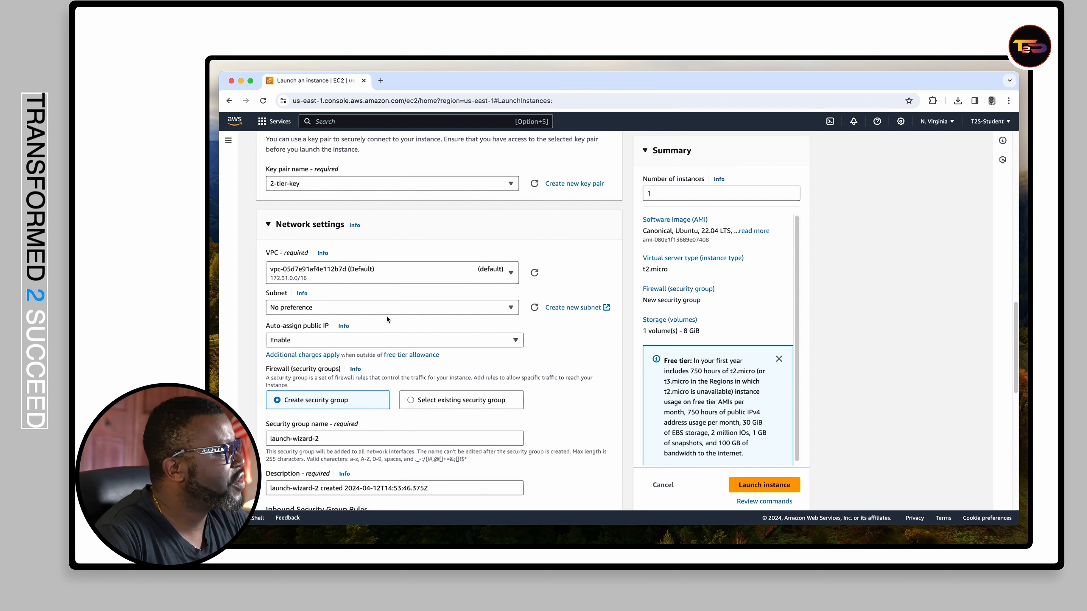
pyautogui.scroll(-2, 386, 315)
pyautogui.click(387, 234)
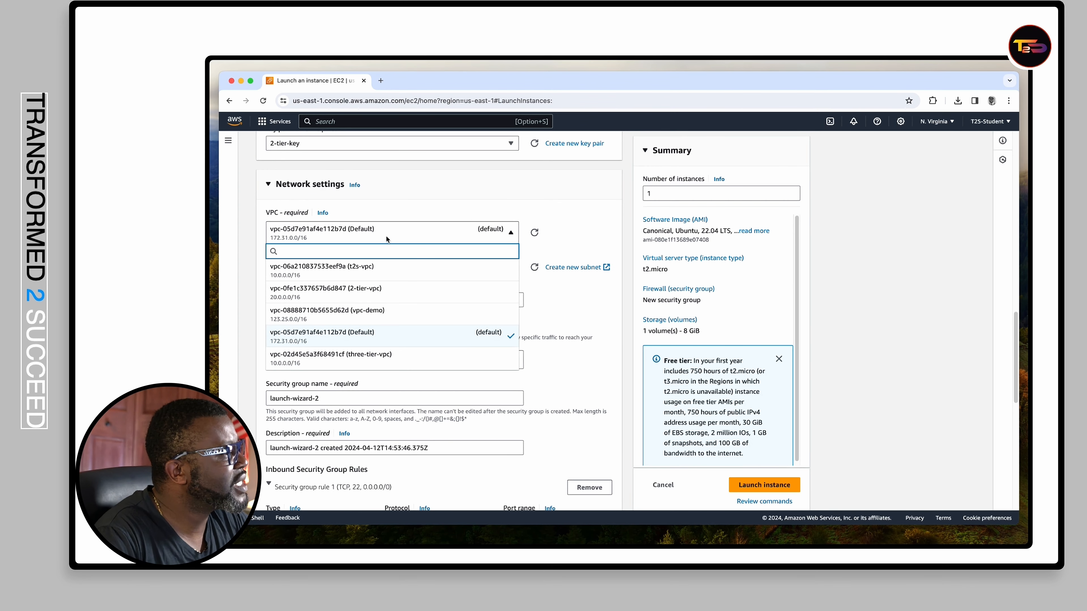
pyautogui.click(385, 293)
# - Assign the existing security group 2-tier-sg to the instance instead of creating a new one
pyautogui.scroll(-2, 524, 304)
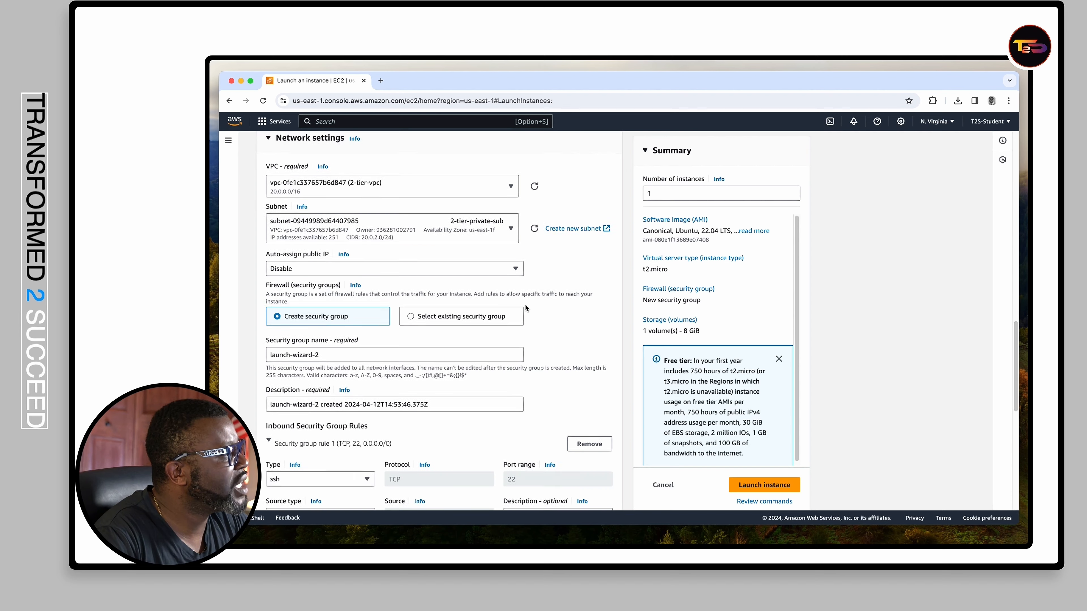
pyautogui.click(440, 315)
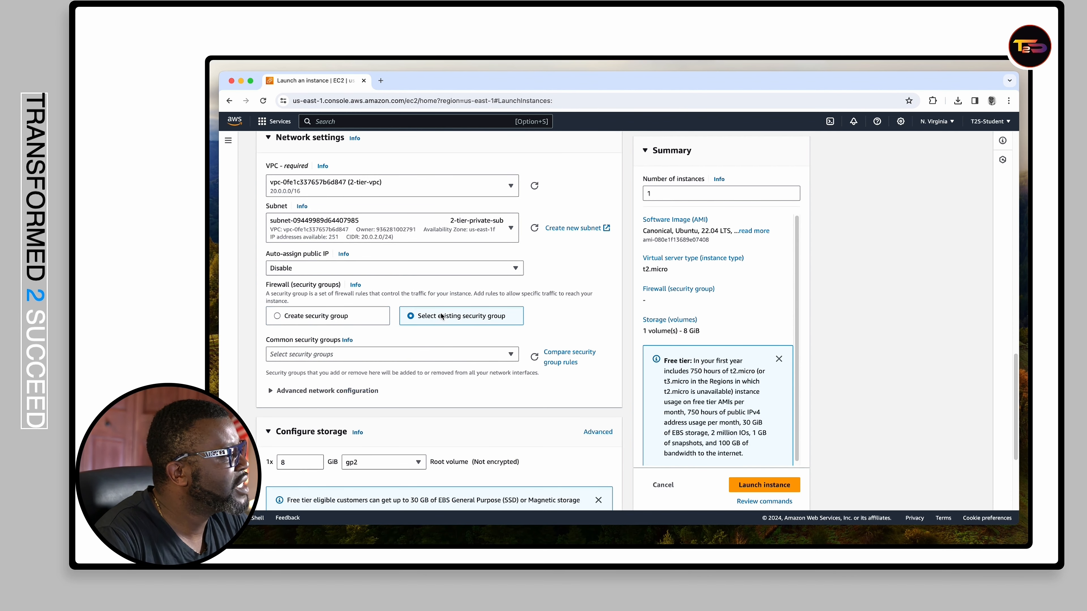
pyautogui.scroll(-2, 547, 308)
pyautogui.click(471, 302)
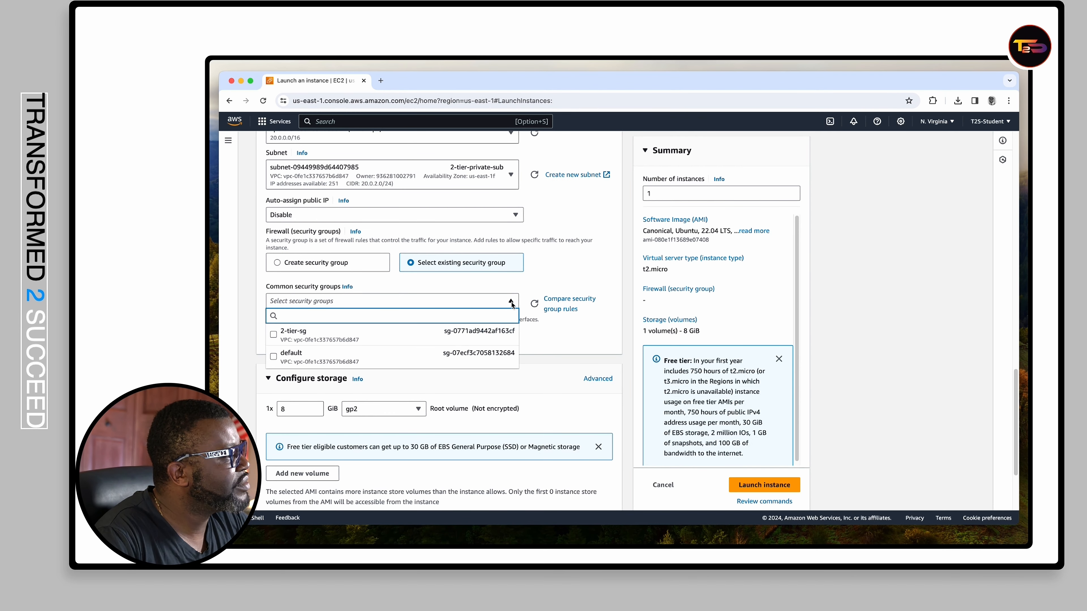
pyautogui.click(273, 338)
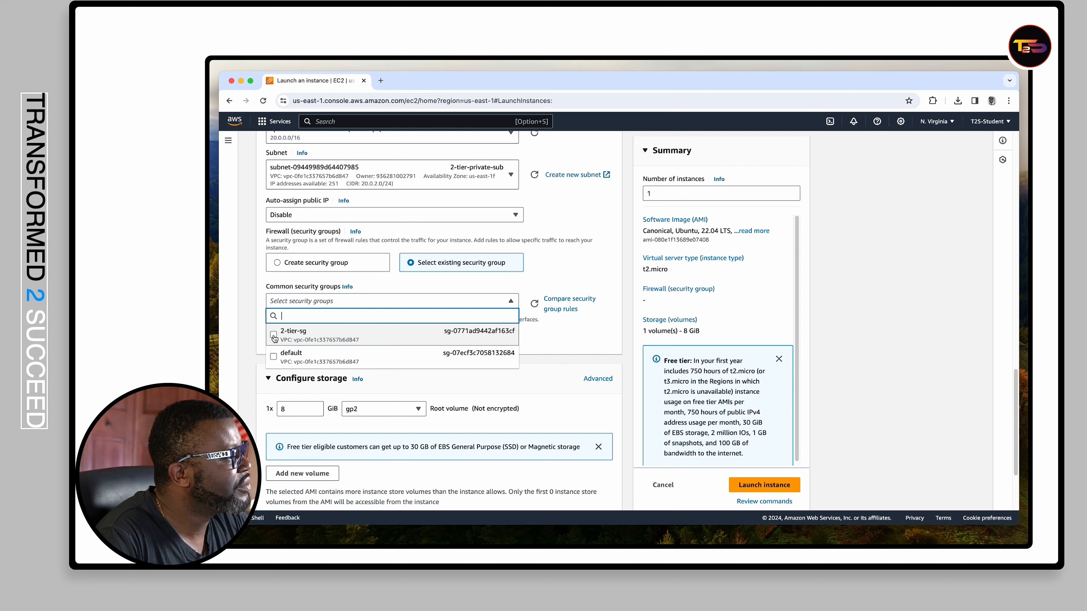
pyautogui.click(521, 295)
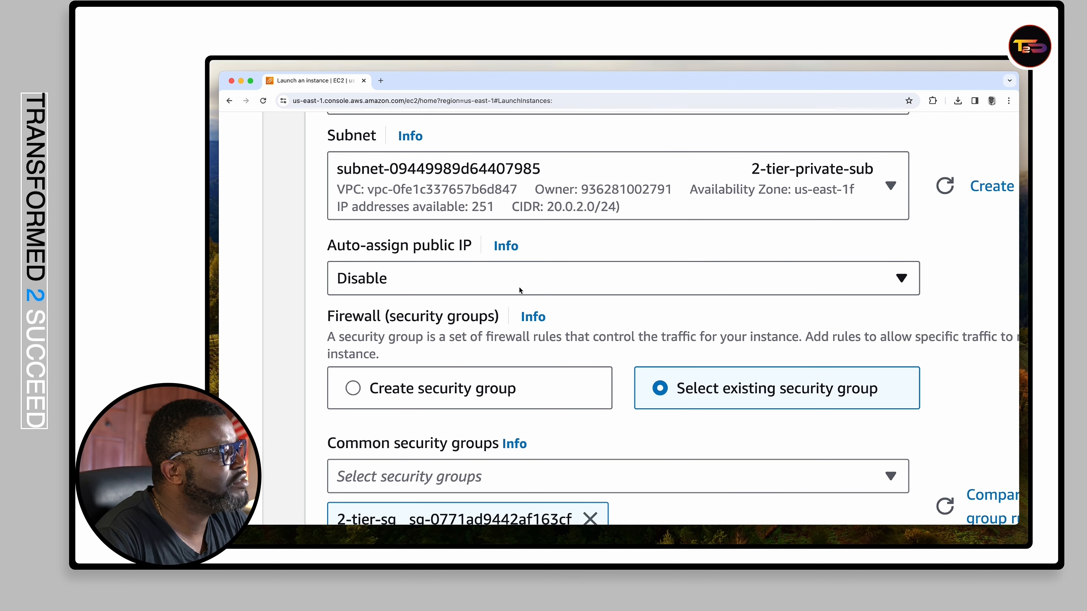
pyautogui.scroll(2, 485, 188)
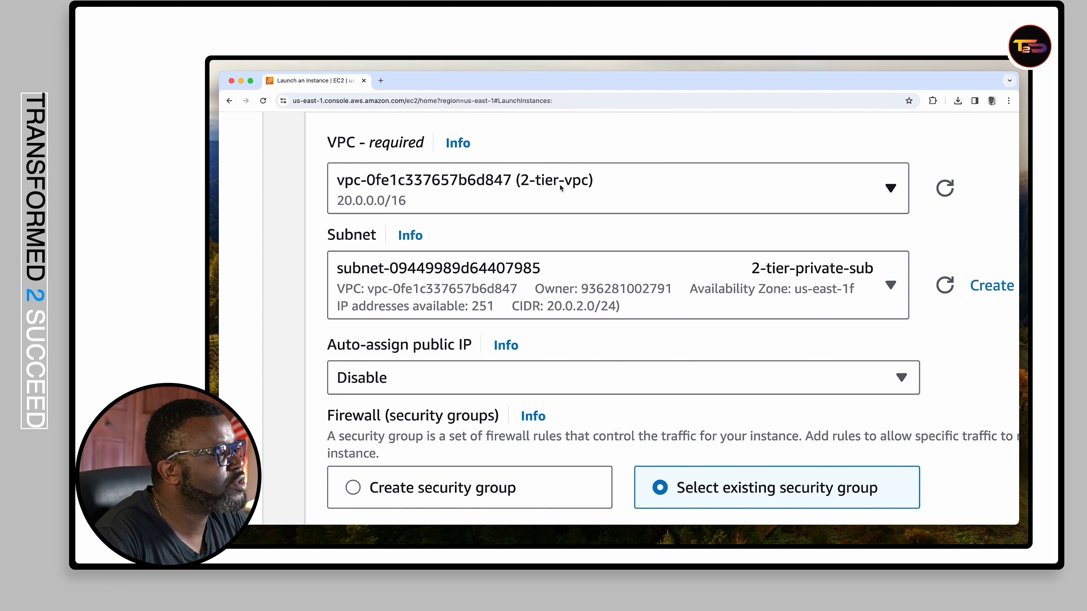
# - Review the network and storage settings of the 2-tier-private instance and launch it
pyautogui.scroll(-3, 610, 223)
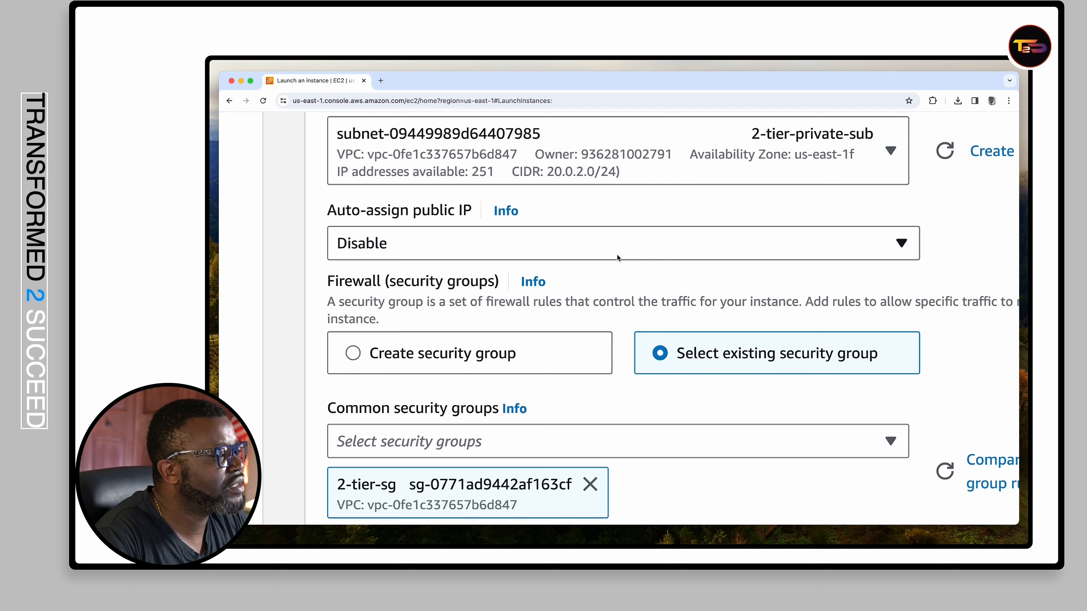
pyautogui.scroll(-5, 617, 255)
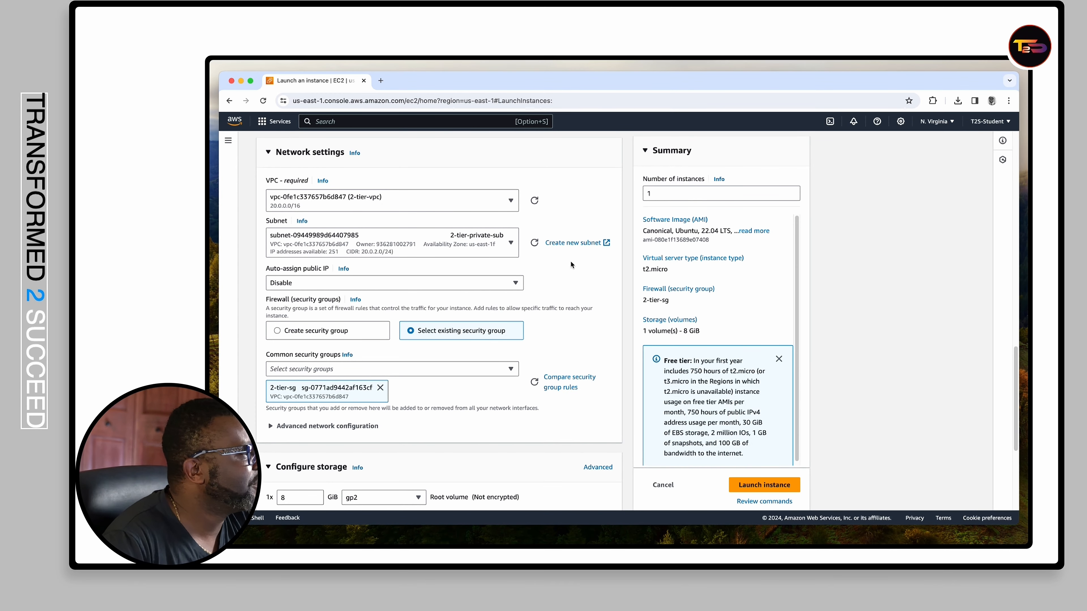
pyautogui.scroll(-2, 571, 263)
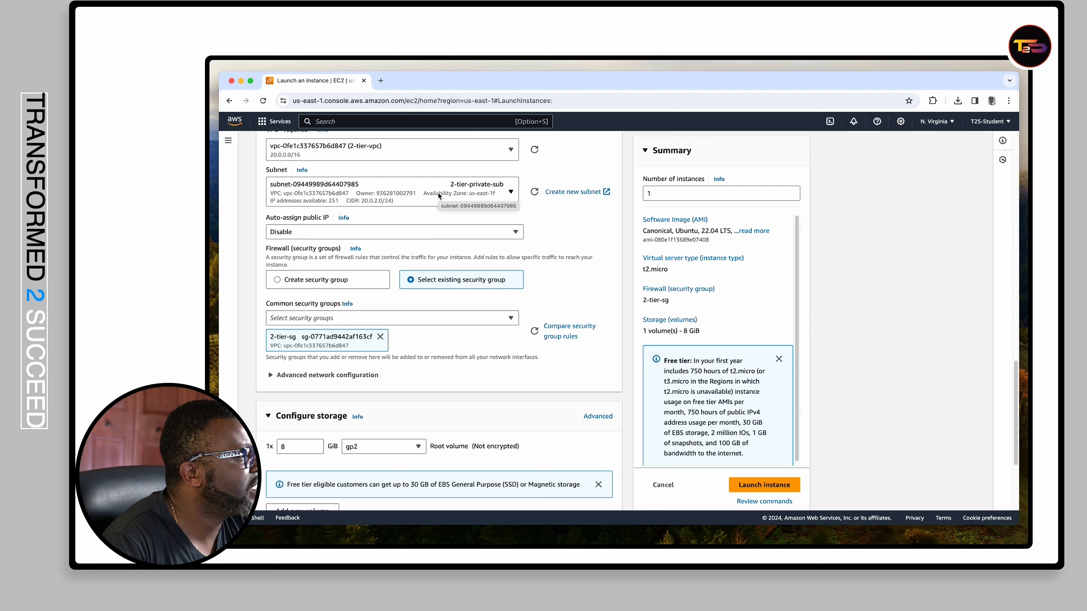
pyautogui.scroll(-3, 505, 224)
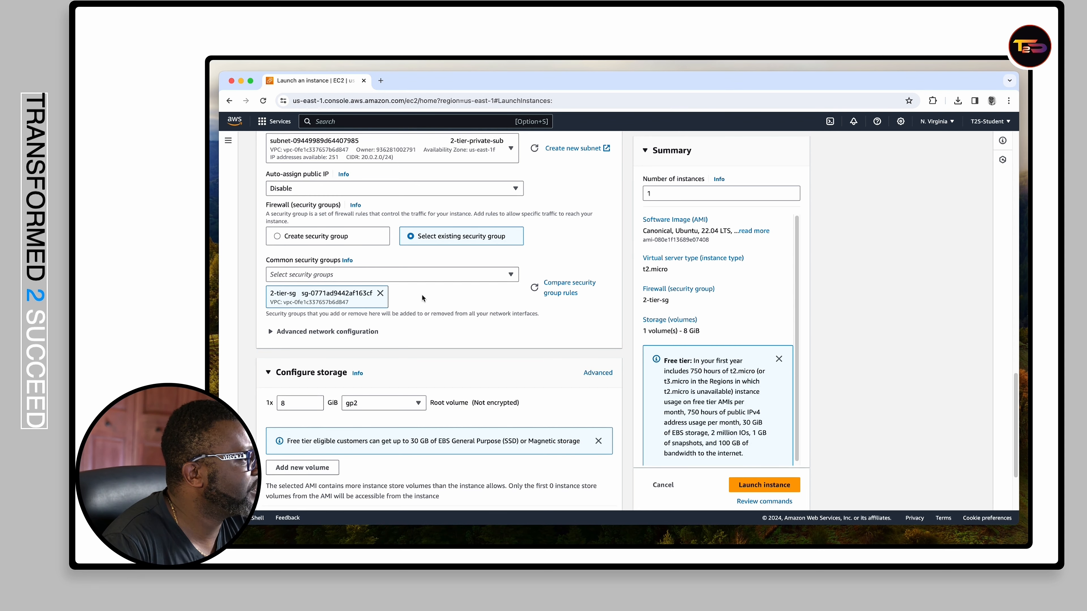
pyautogui.scroll(-5, 353, 300)
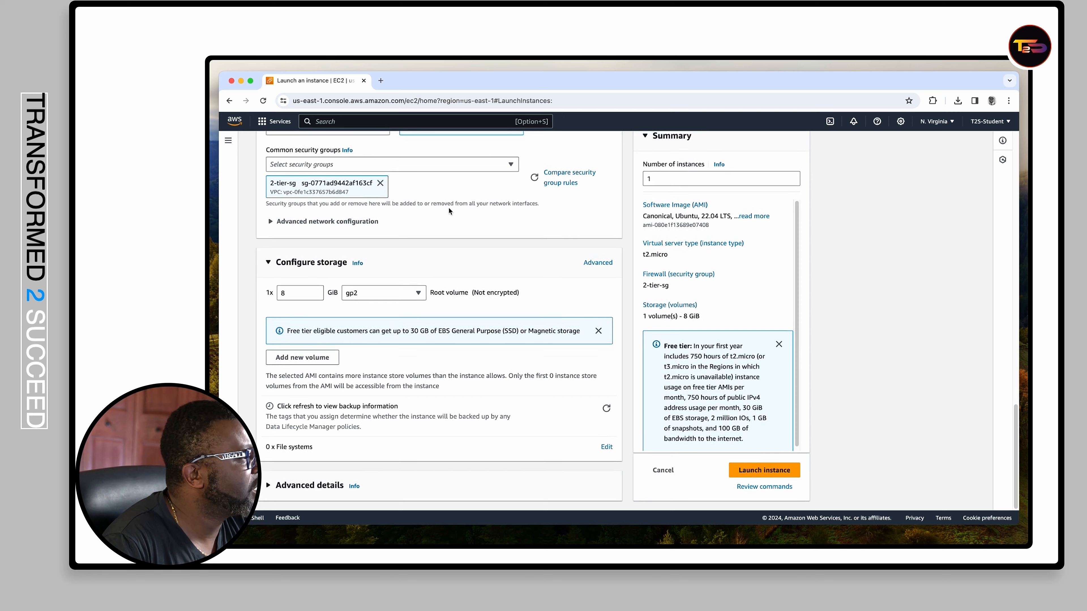
pyautogui.scroll(-1, 698, 260)
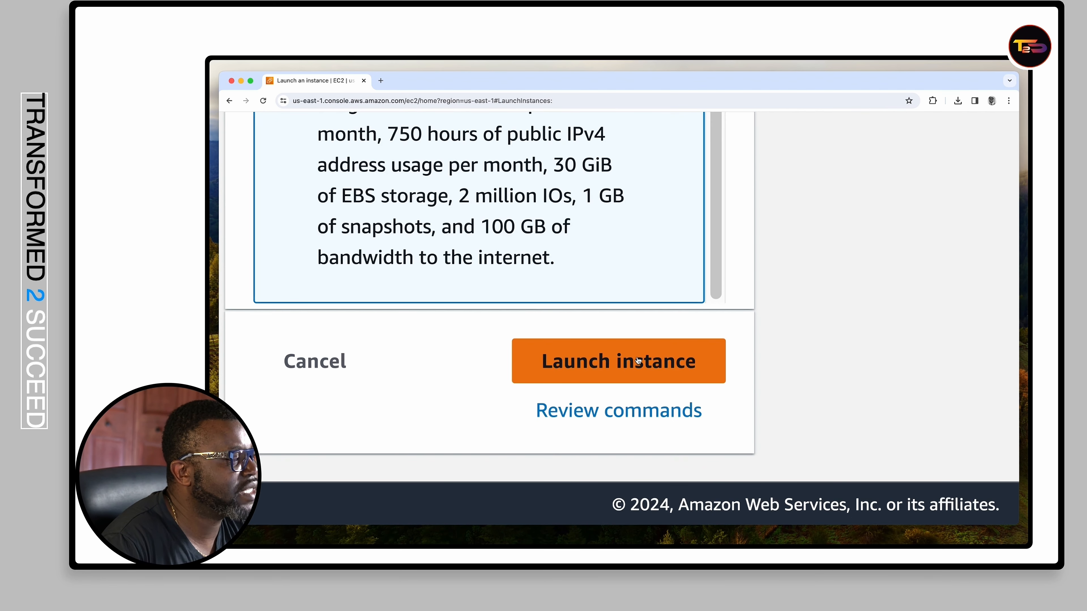
pyautogui.click(638, 361)
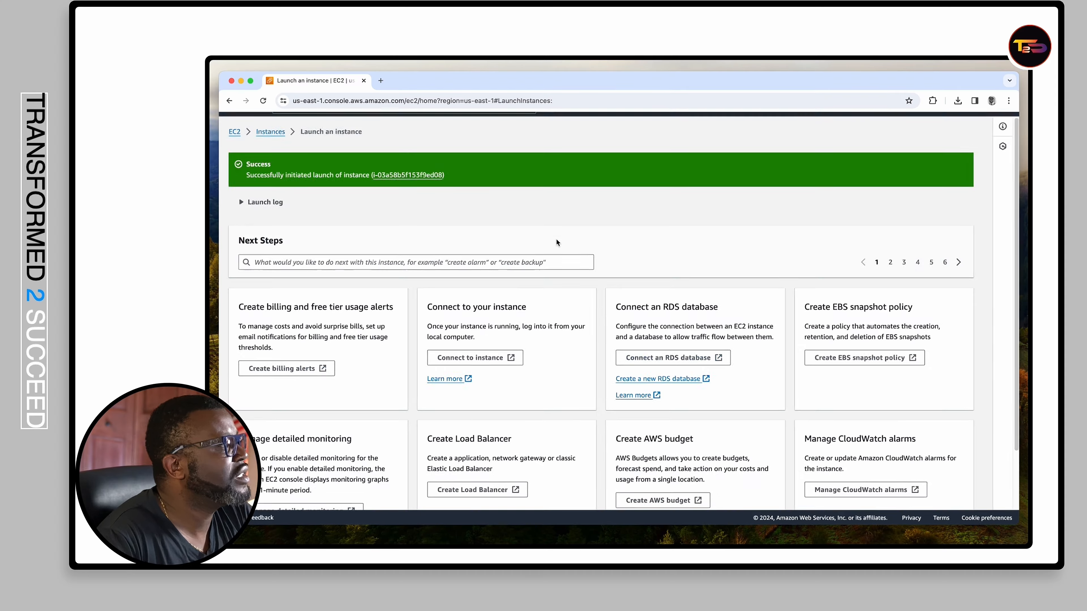
# - Return to the EC2 instances list and refresh it to include the newly launched instance
pyautogui.scroll(-1, 556, 240)
pyautogui.click(297, 144)
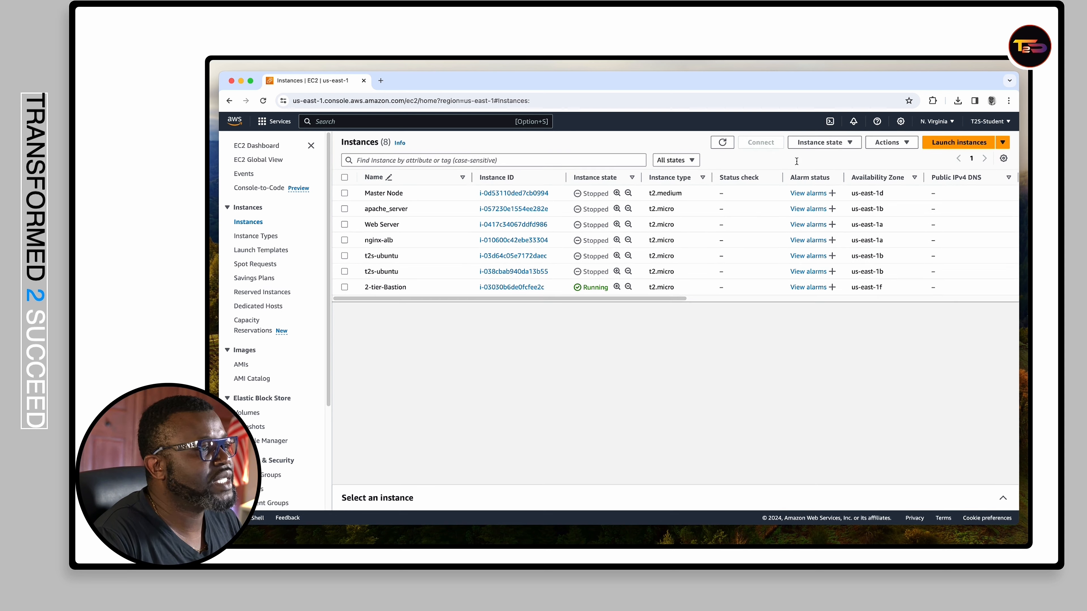
pyautogui.click(723, 142)
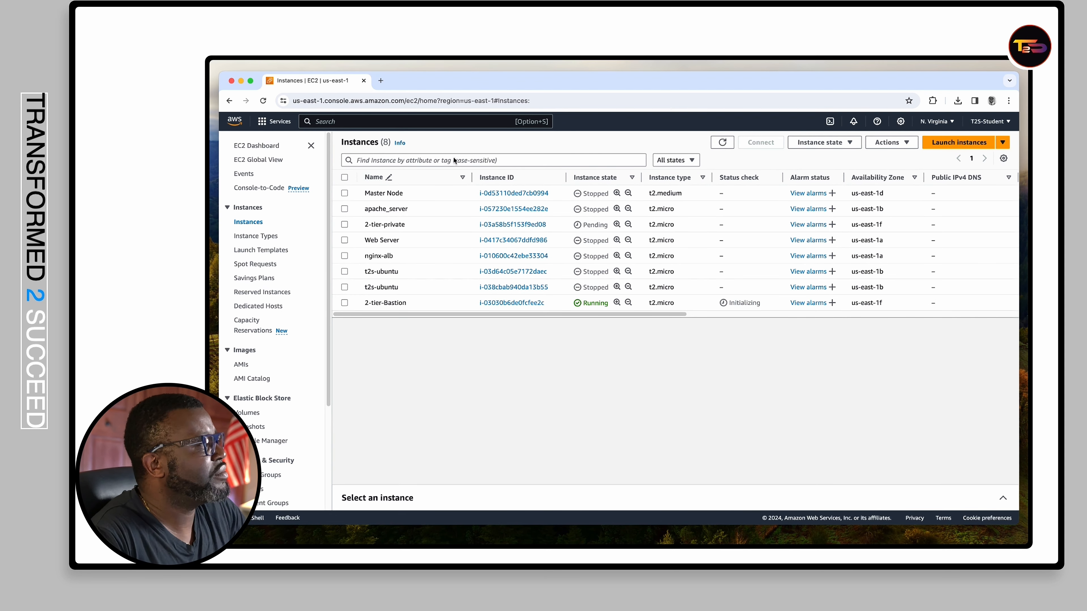
# - List only the running instances from the EC2 dashboard and refresh until both 2-tier servers are listed
pyautogui.click(256, 146)
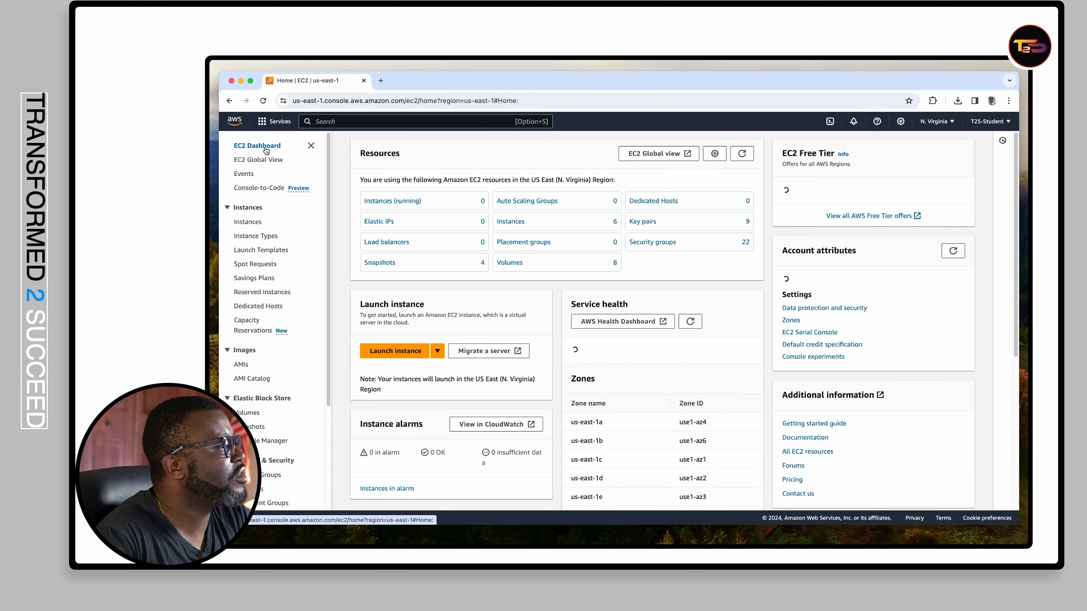
pyautogui.click(390, 202)
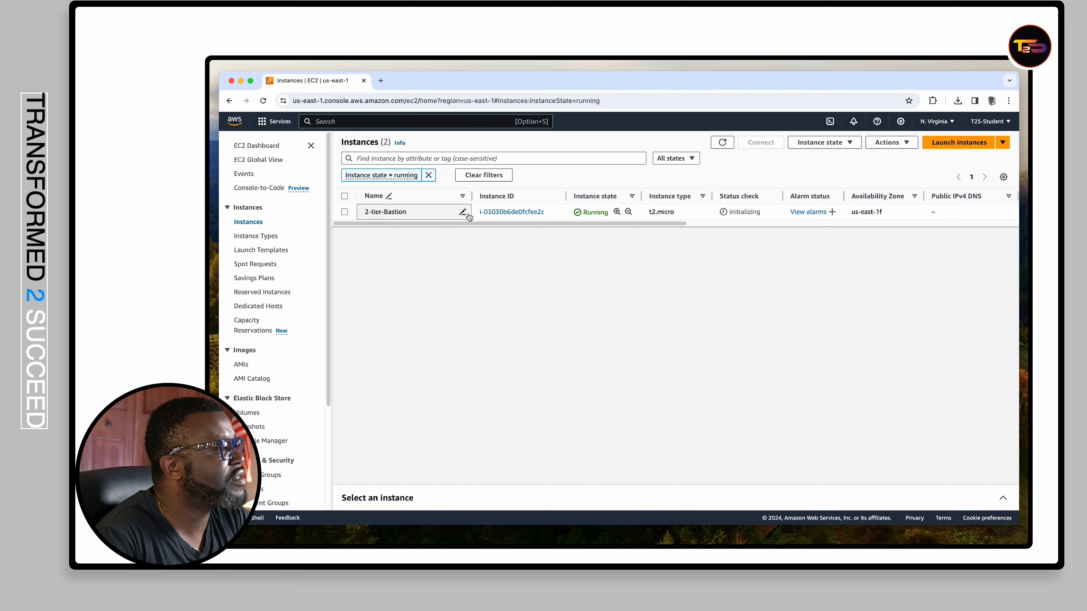
pyautogui.click(722, 143)
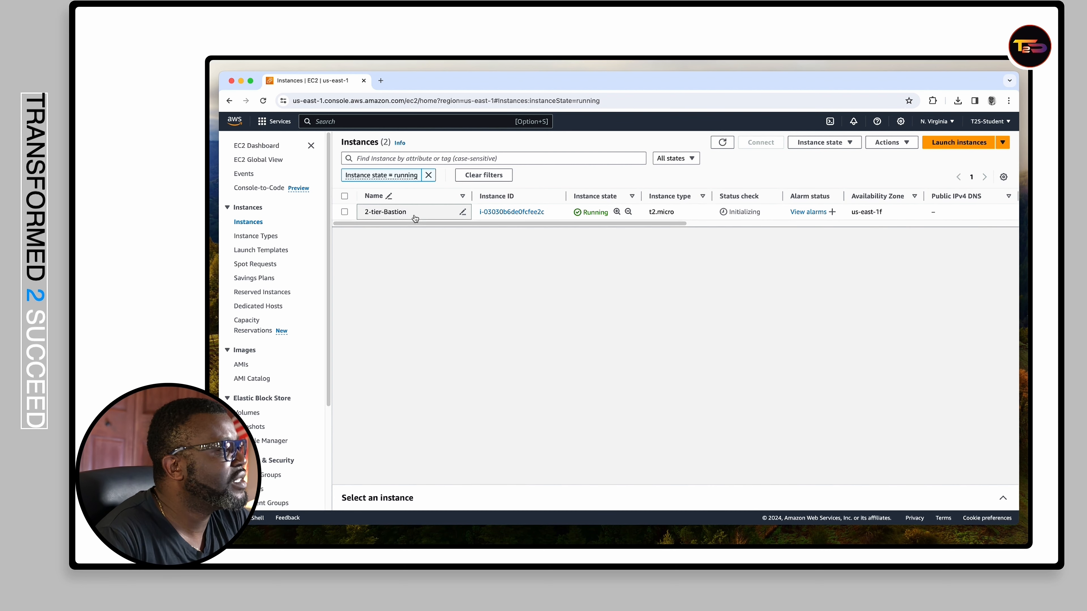
pyautogui.click(722, 144)
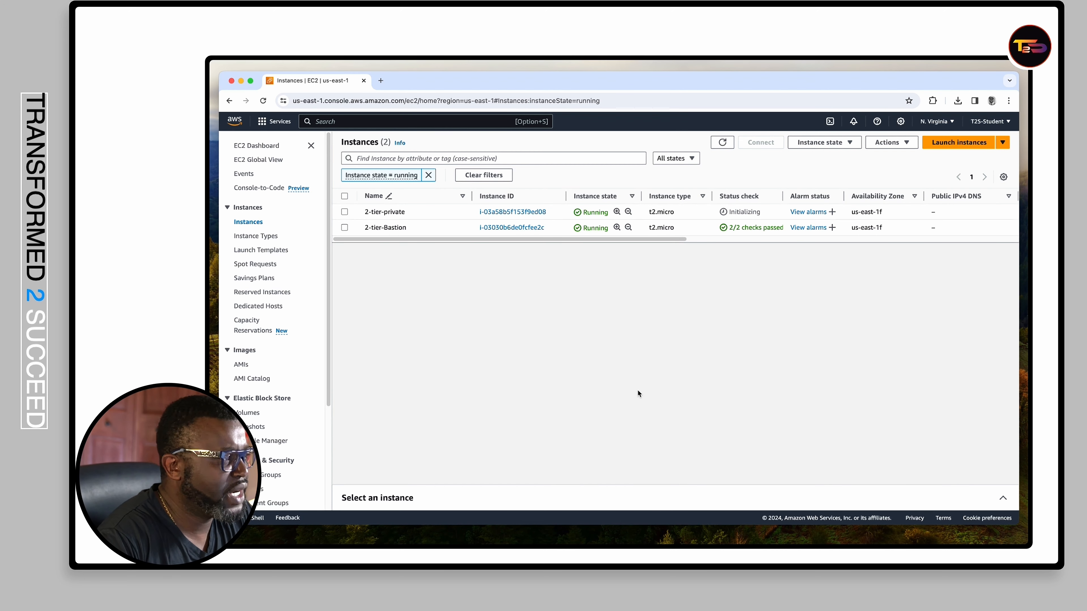
# - Examine the instance state and status check of the 2-tier-private and 2-tier-Bastion instances
pyautogui.scroll(2, 500, 248)
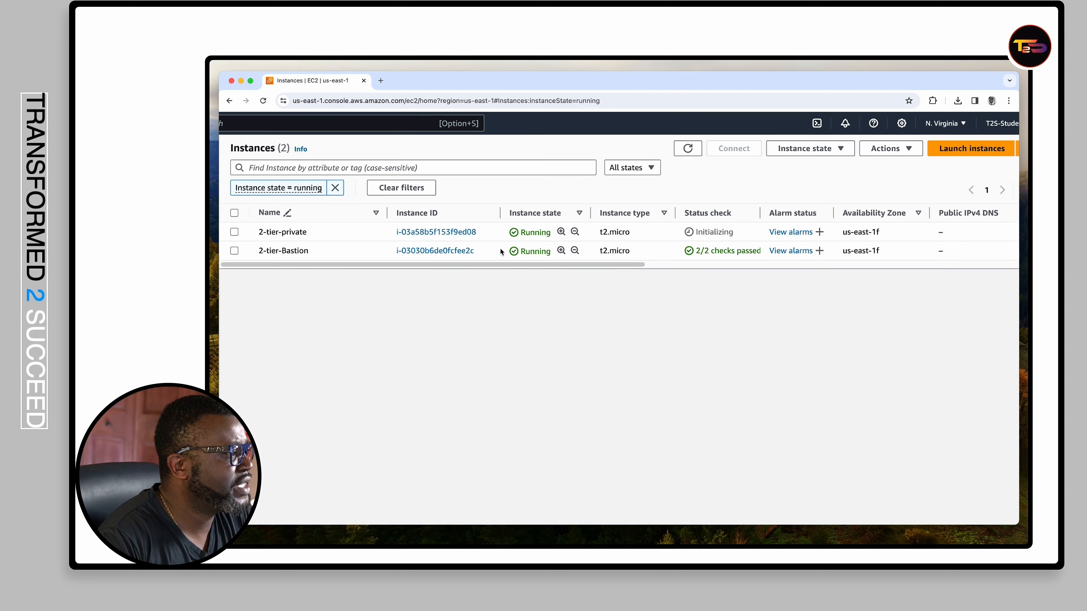
pyautogui.hscroll(-1, 501, 248)
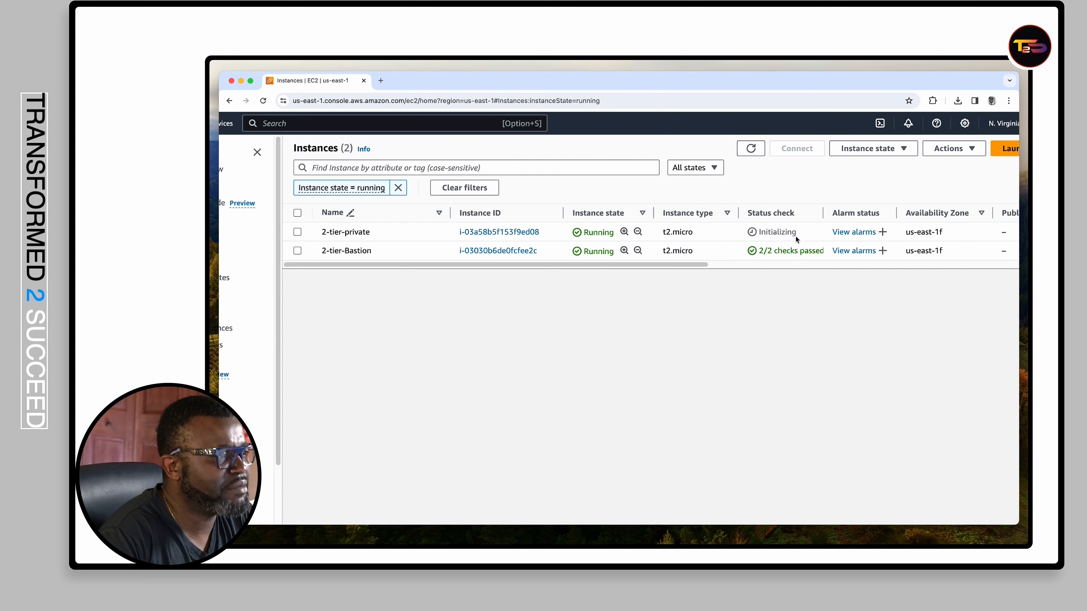
pyautogui.moveTo(797, 232); pyautogui.dragTo(760, 232)
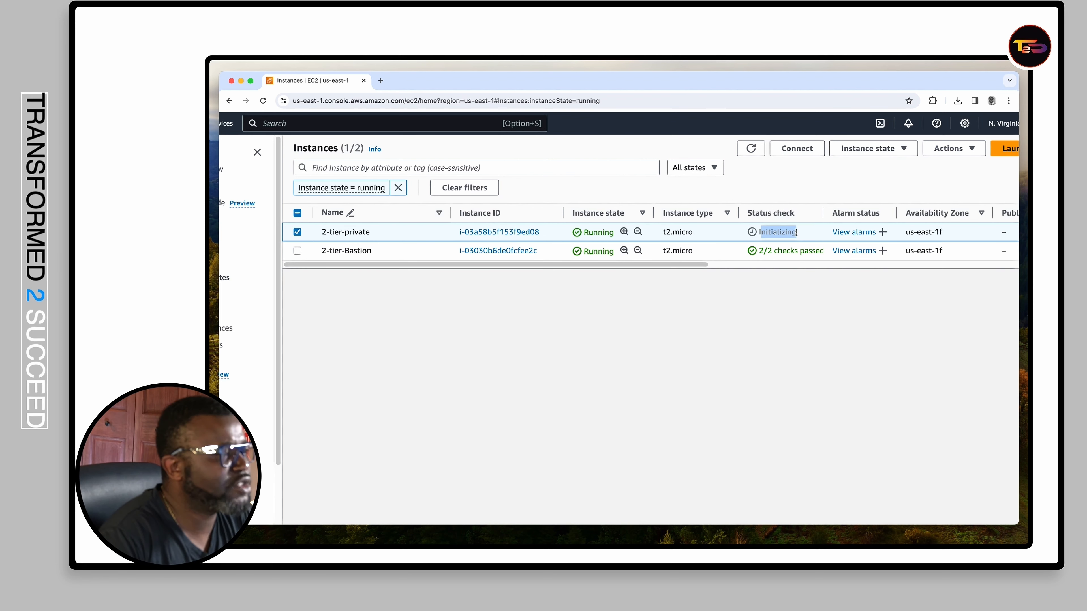
pyautogui.click(442, 285)
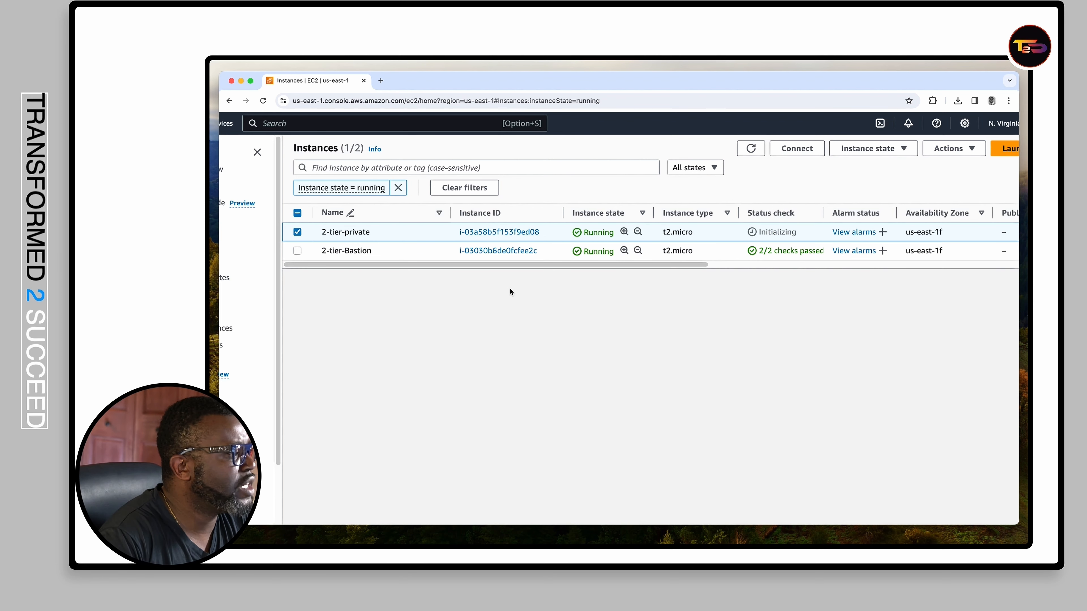
# - Open the instance summary of 2-tier-Bastion from the instances list and refresh its data
pyautogui.click(505, 251)
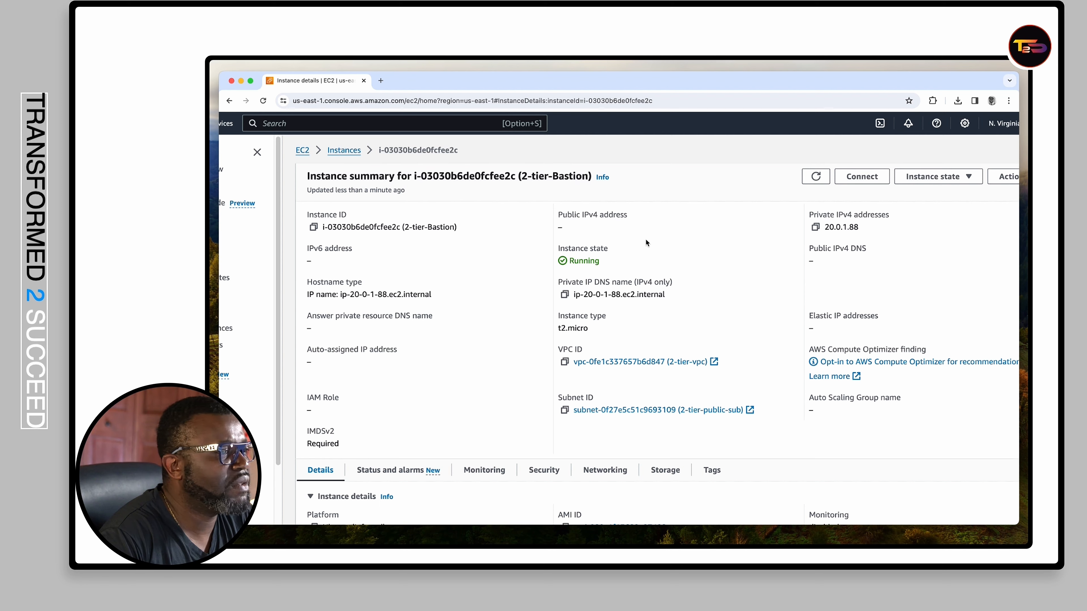
pyautogui.click(345, 151)
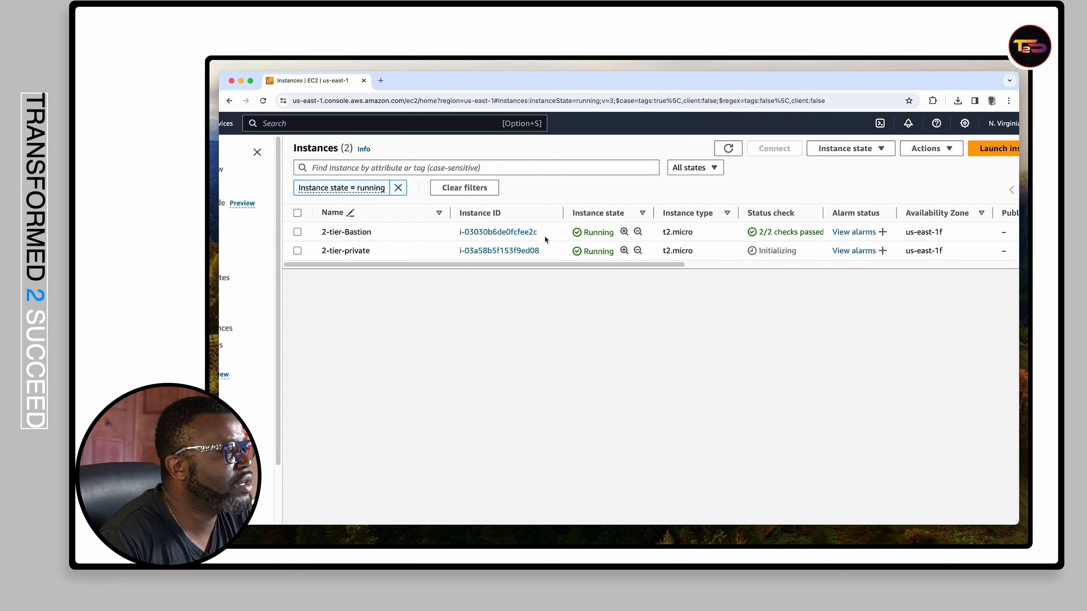
pyautogui.click(520, 234)
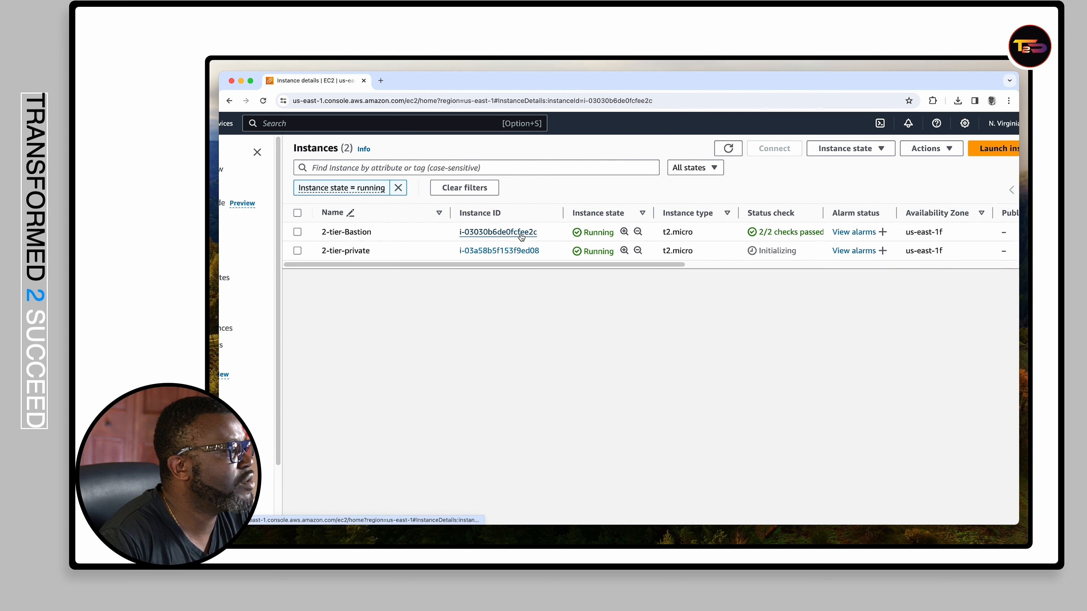
pyautogui.click(816, 177)
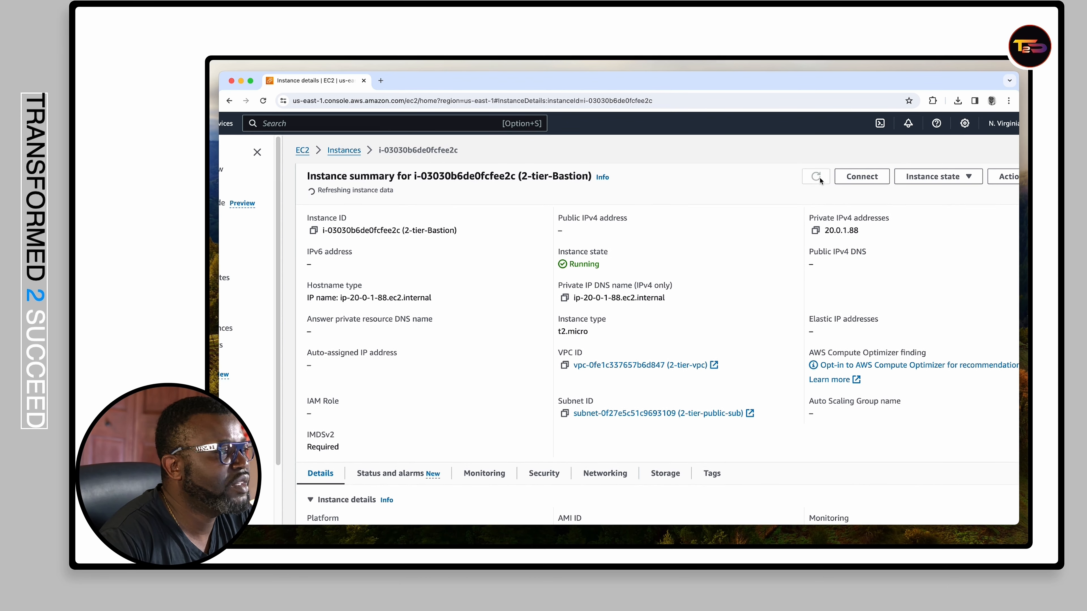
pyautogui.click(818, 179)
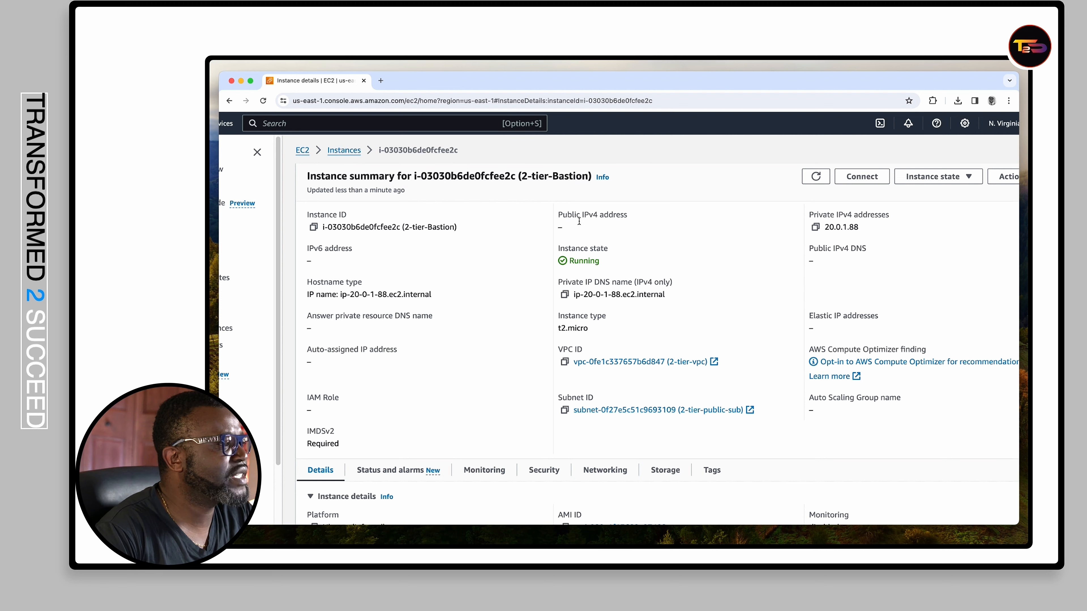
# - Check the Public IPv4 address field in the 2-tier-Bastion instance summary
pyautogui.tripleClick(563, 223)
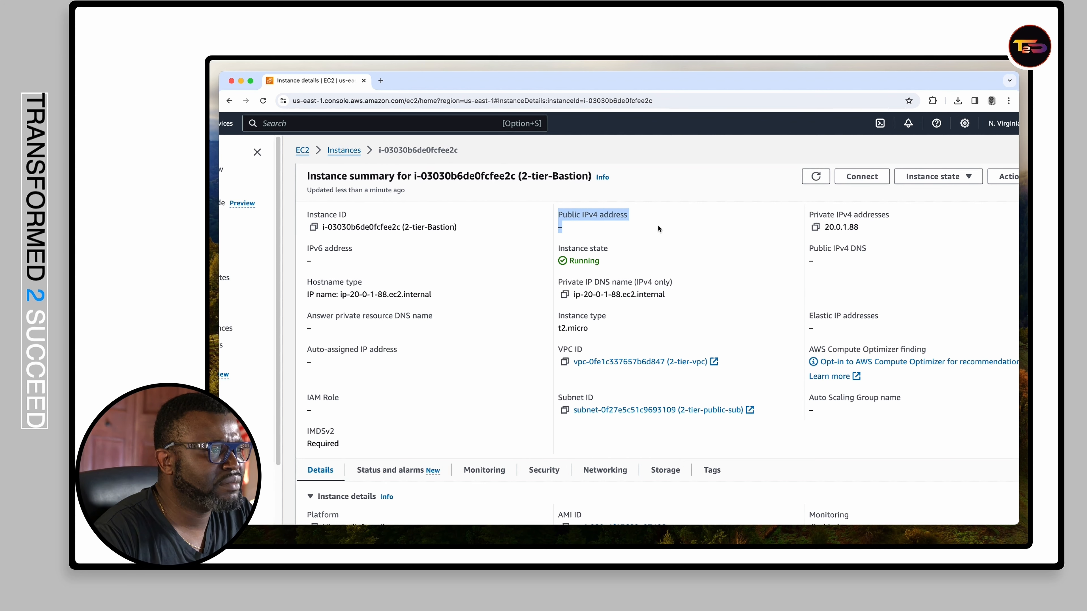
pyautogui.click(582, 231)
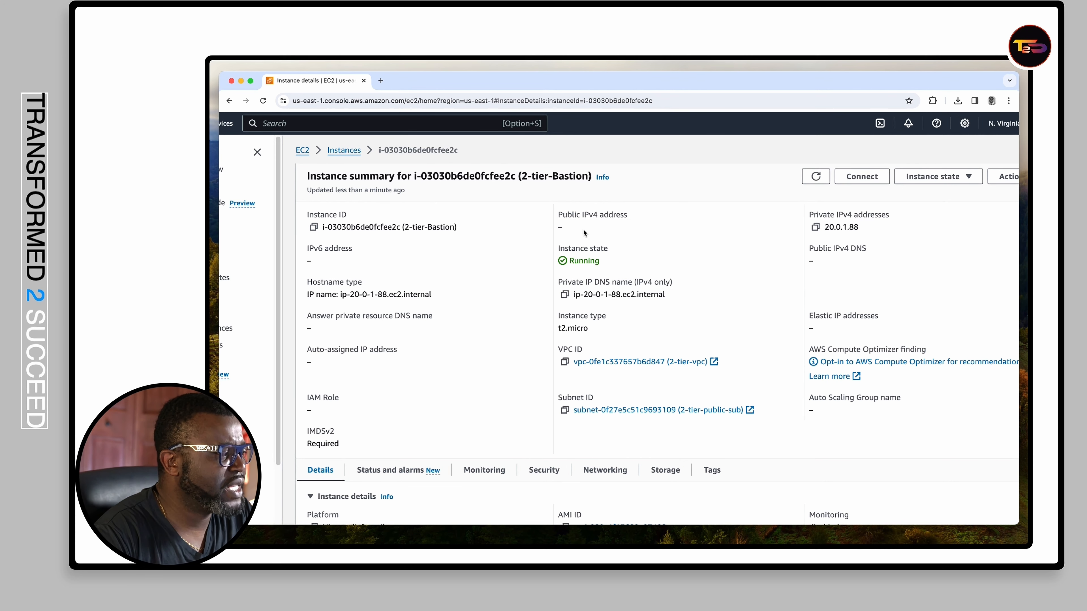
pyautogui.scroll(-3, 582, 227)
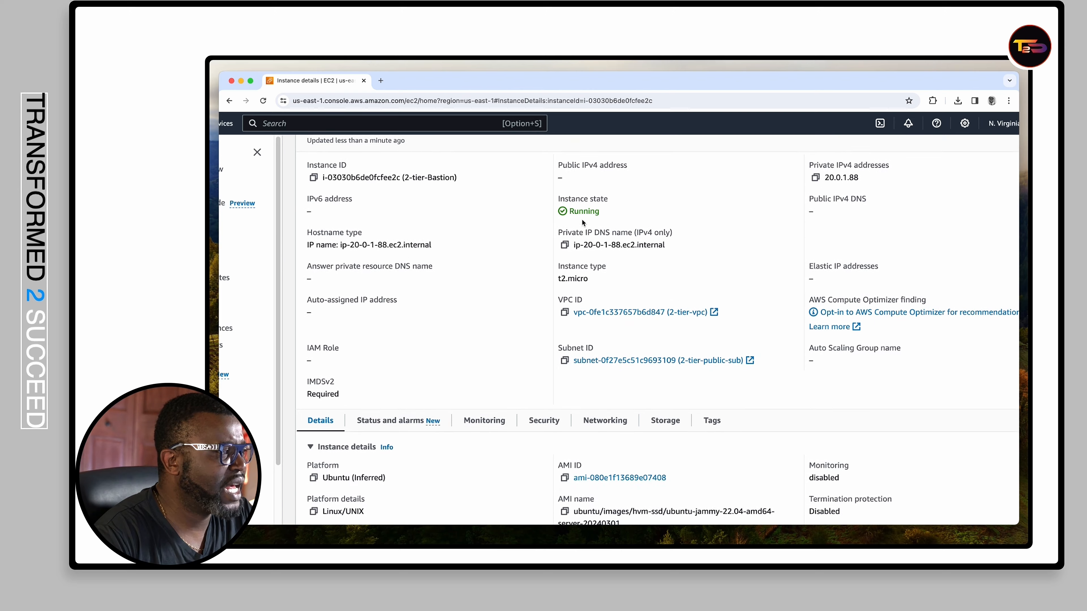
pyautogui.scroll(3, 581, 227)
pyautogui.moveTo(627, 216); pyautogui.dragTo(557, 218)
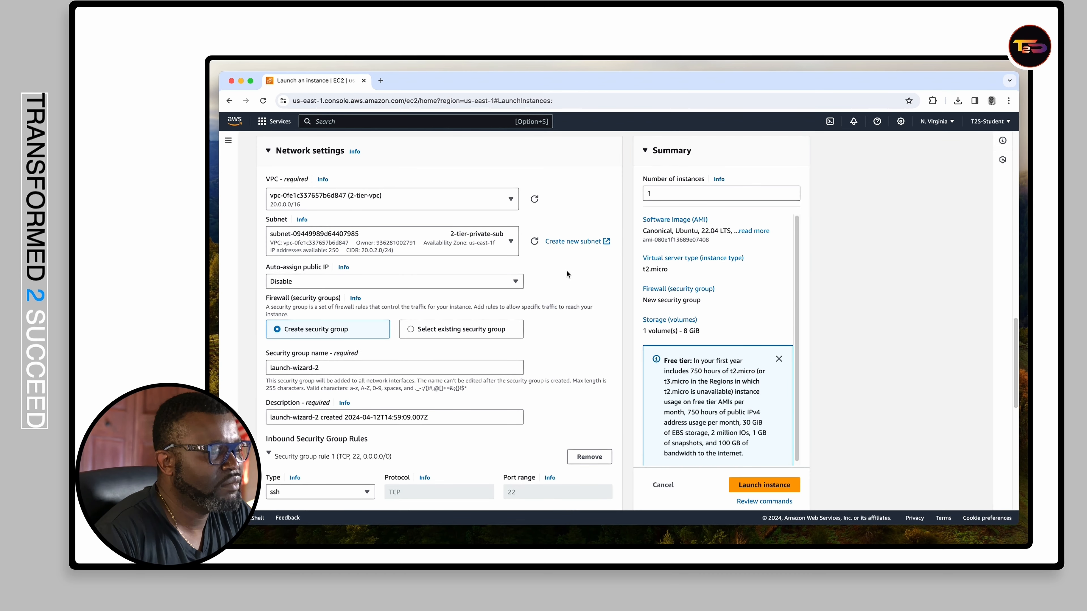
# - Set auto-assign public IP to Enable in the network settings of the new instance launch form
pyautogui.scroll(3, 546, 250)
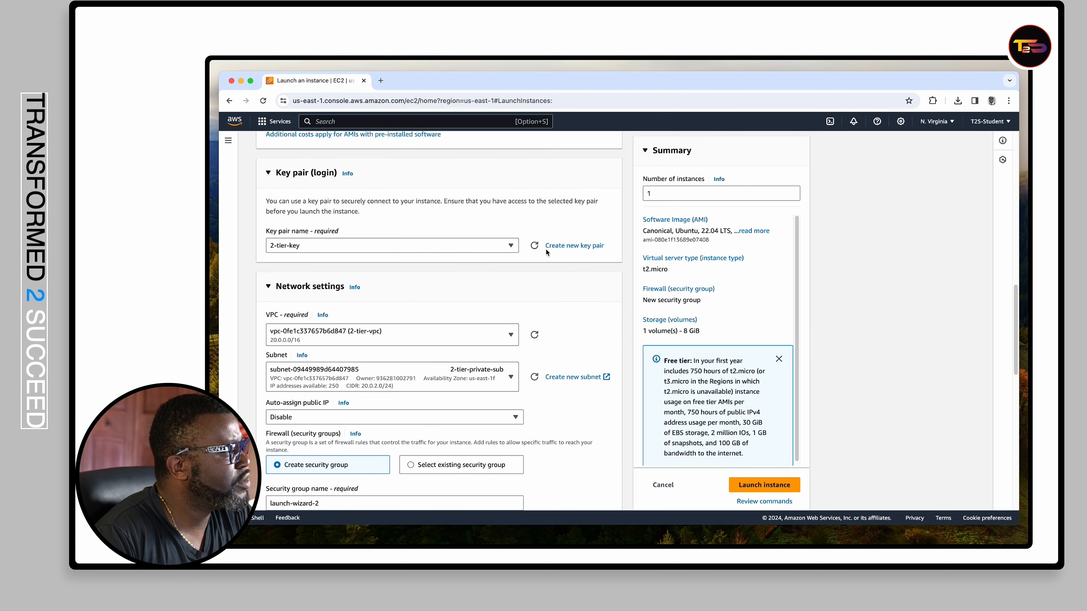
pyautogui.scroll(3, 546, 249)
pyautogui.scroll(-6, 546, 249)
pyautogui.scroll(2, 546, 249)
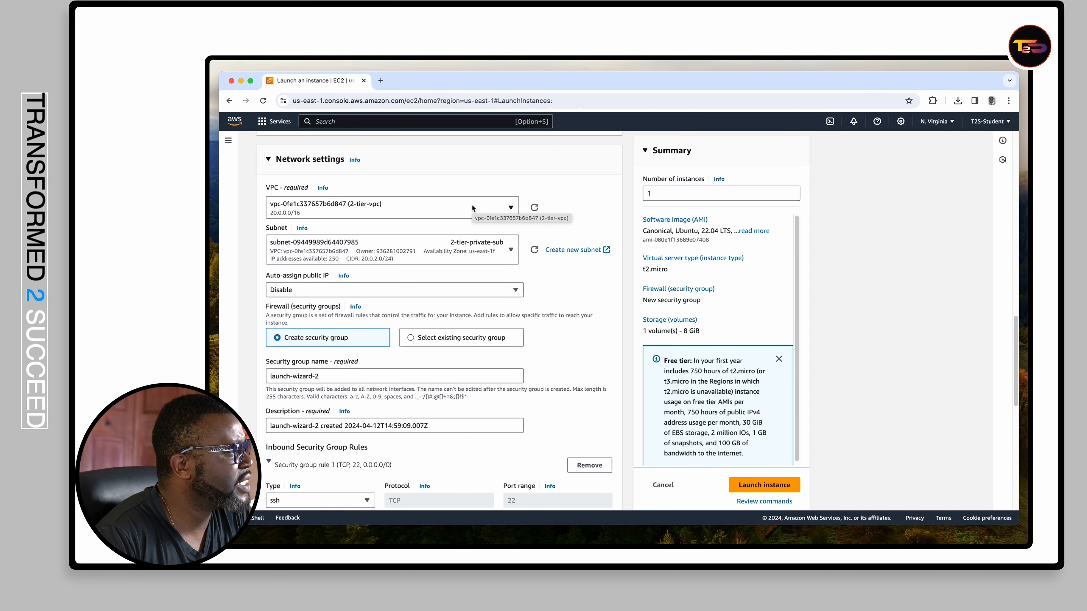
pyautogui.scroll(-2, 399, 231)
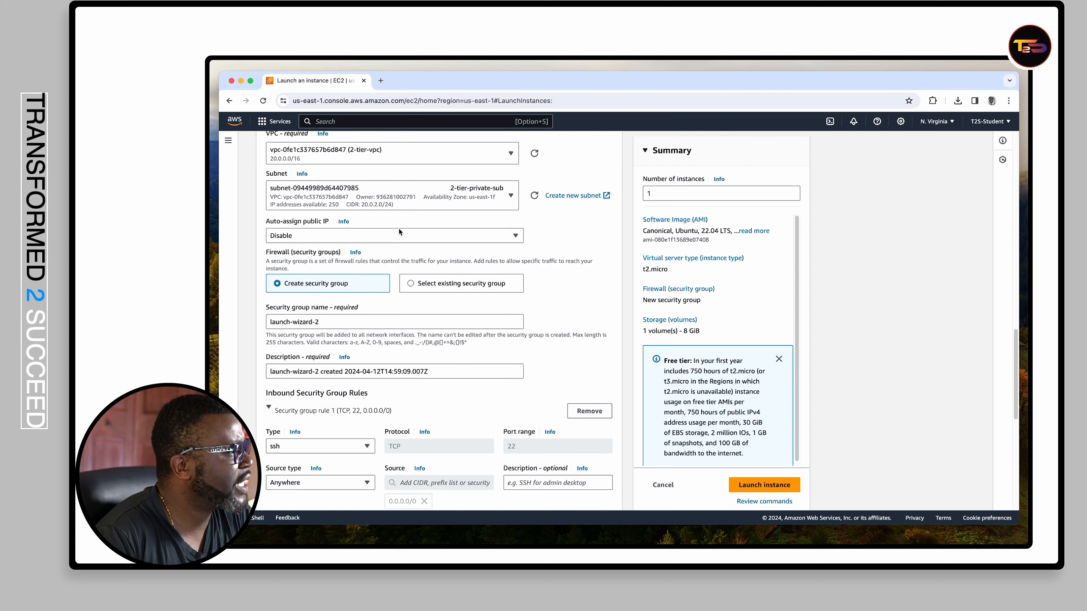
pyautogui.scroll(3, 384, 290)
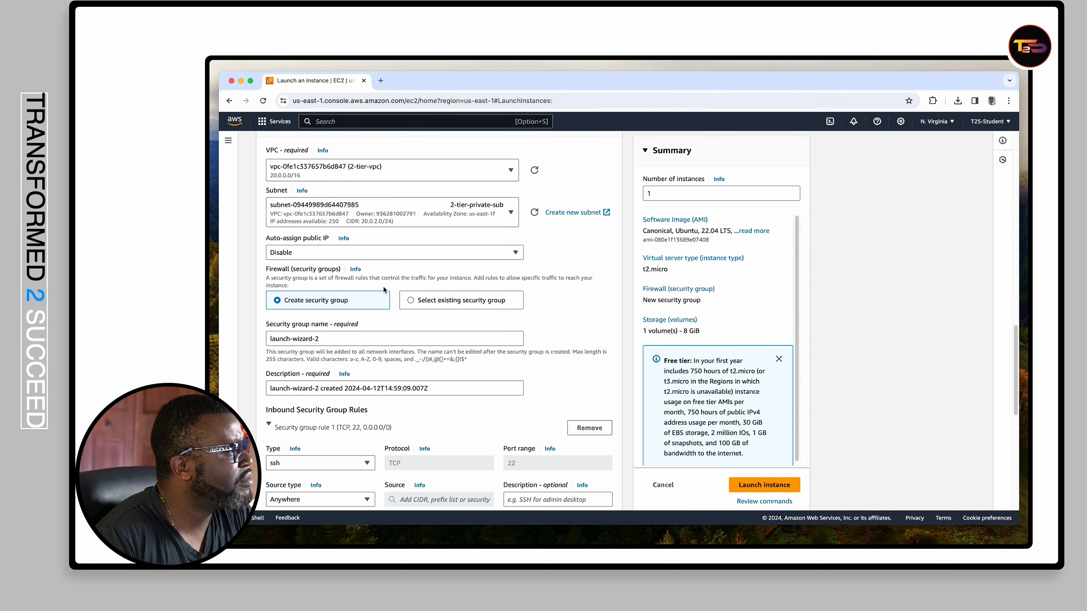
pyautogui.scroll(5, 355, 302)
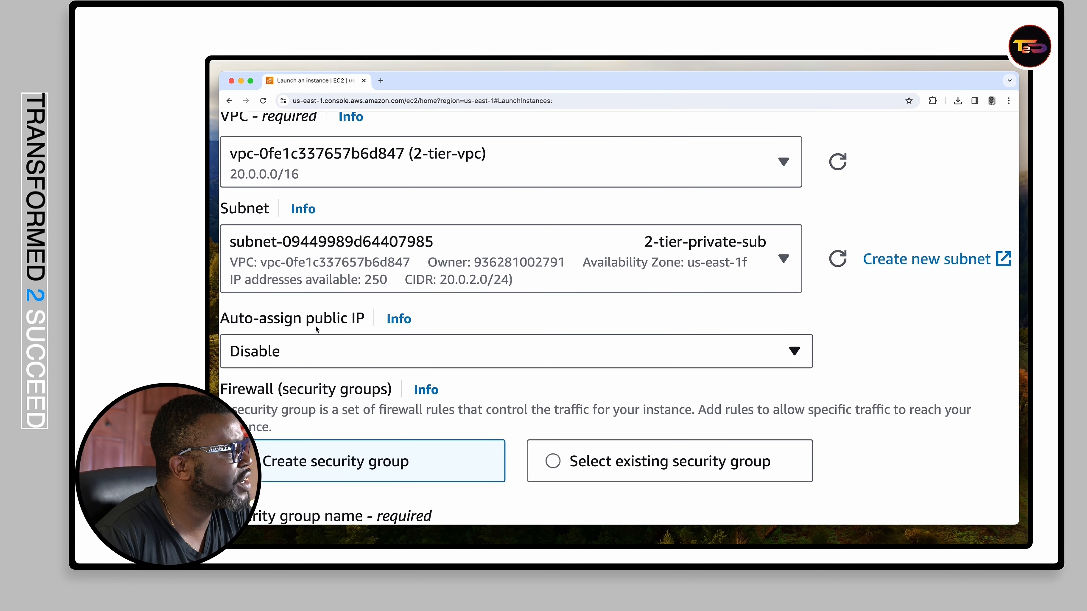
pyautogui.hscroll(-2, 309, 324)
pyautogui.hscroll(-1, 373, 327)
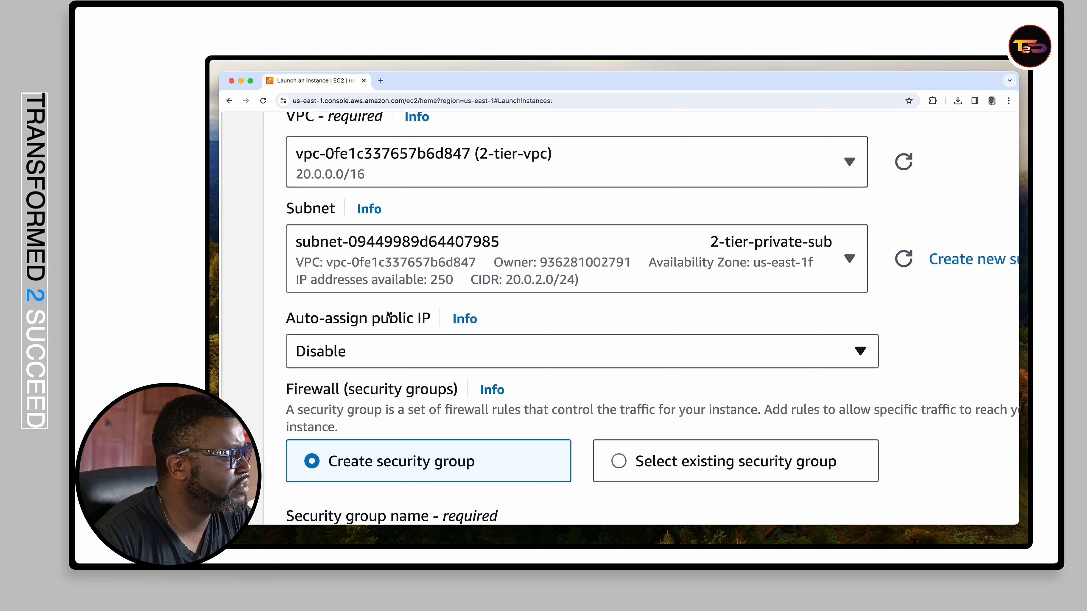
pyautogui.scroll(-5, 389, 312)
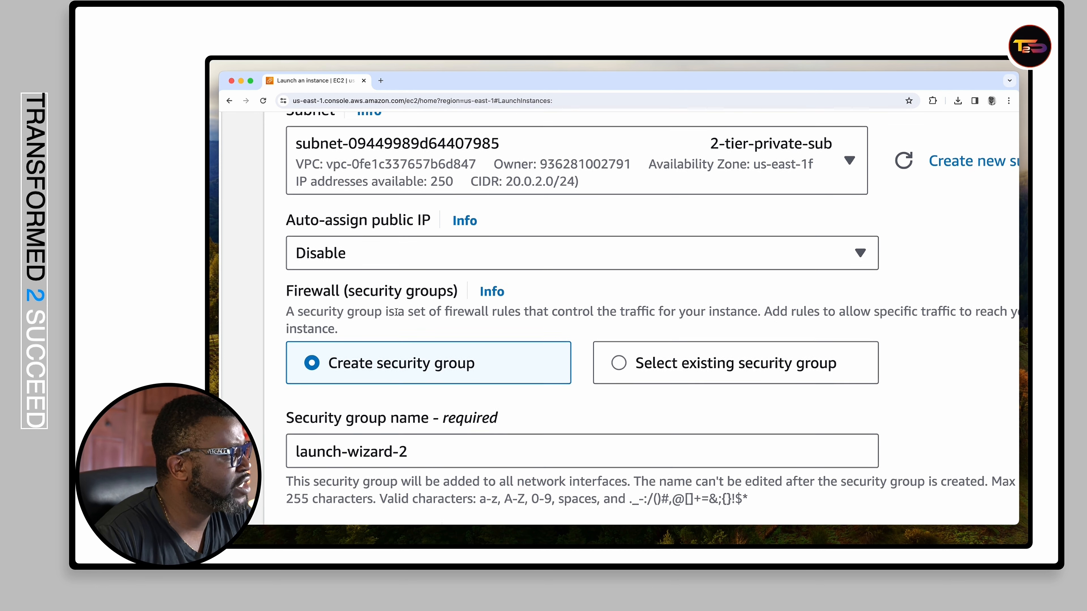
pyautogui.click(413, 253)
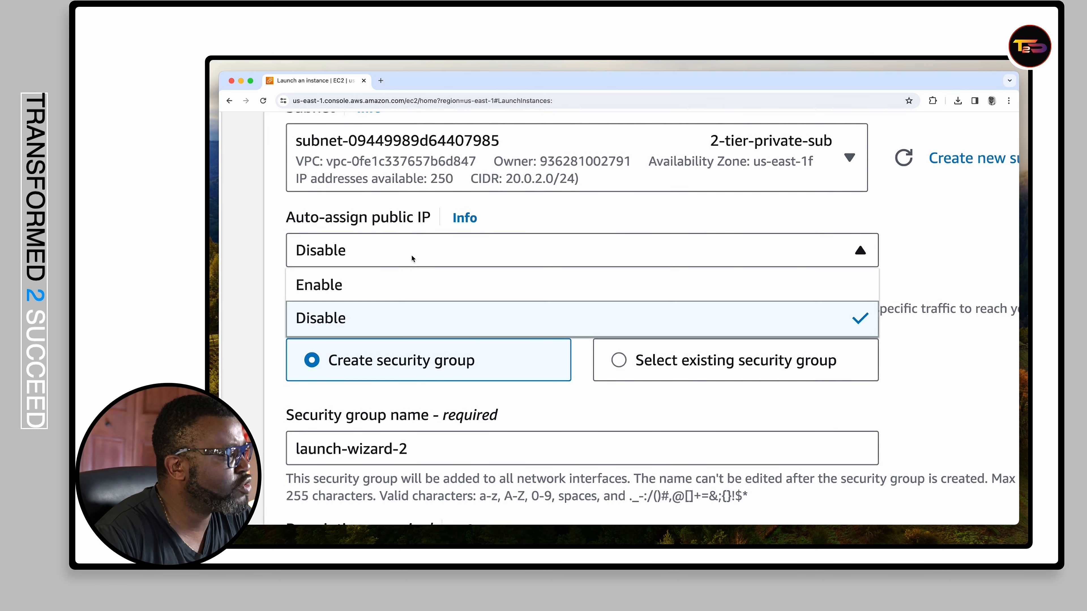
pyautogui.click(383, 286)
pyautogui.scroll(-5, 829, 279)
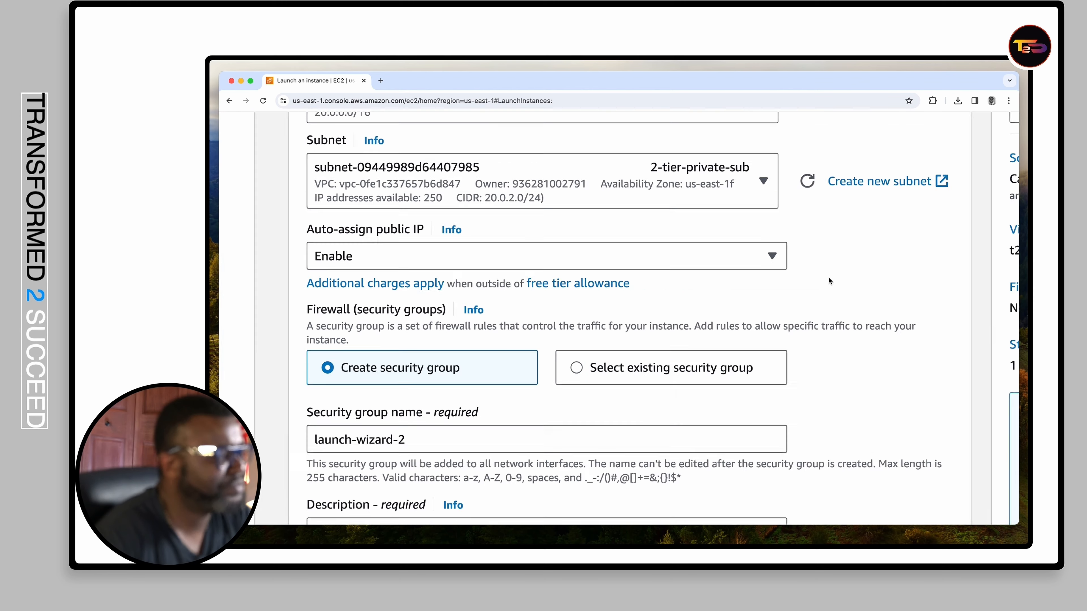
# - Assign the existing security group 2-tier-sg in the firewall settings of the new instance
pyautogui.scroll(-5, 585, 272)
pyautogui.click(411, 221)
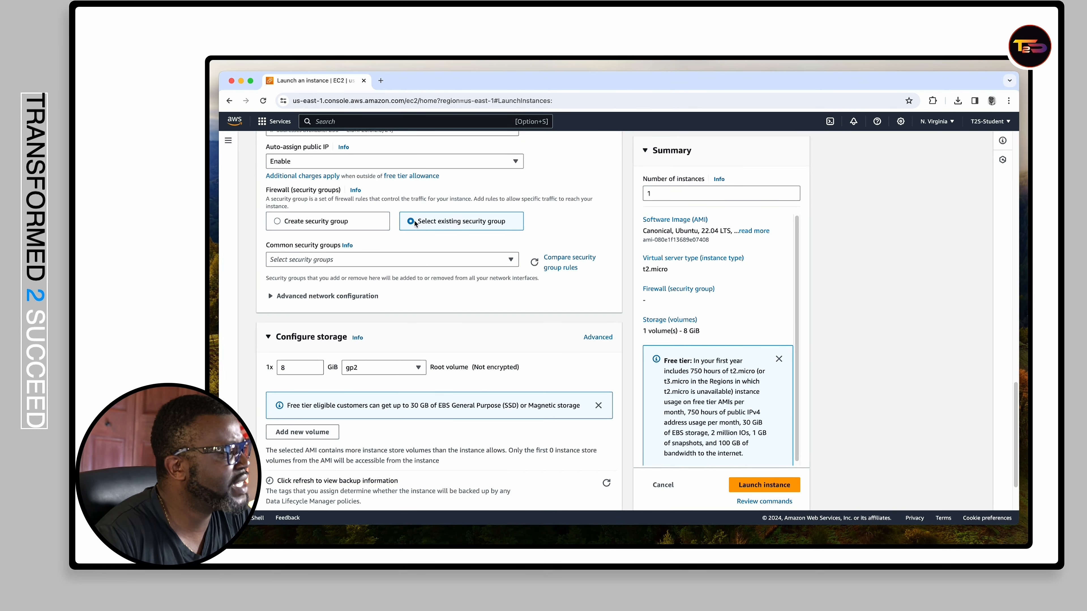
pyautogui.click(511, 261)
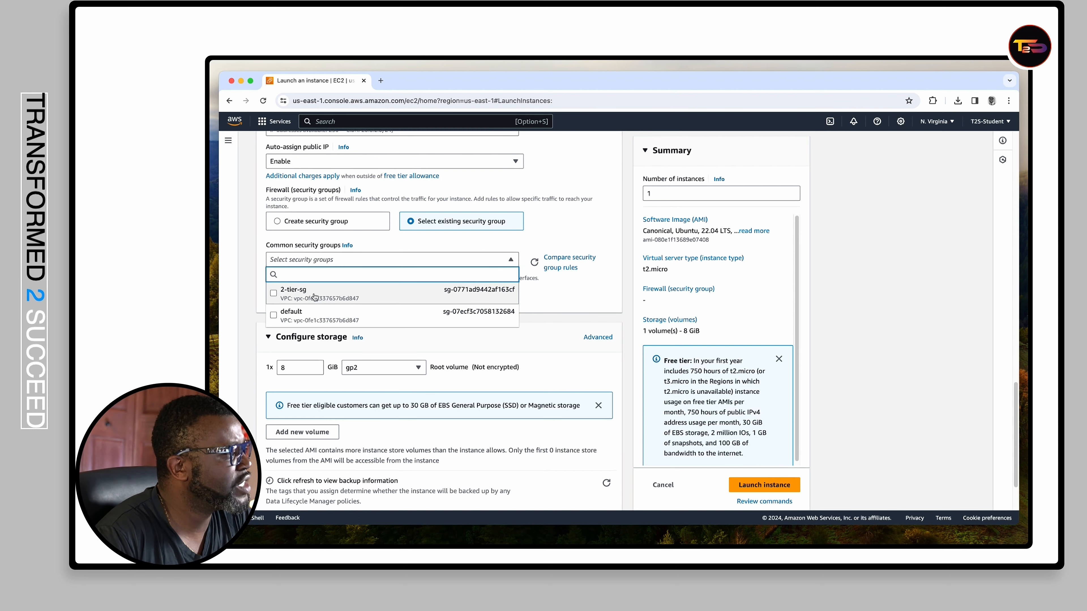
pyautogui.click(315, 295)
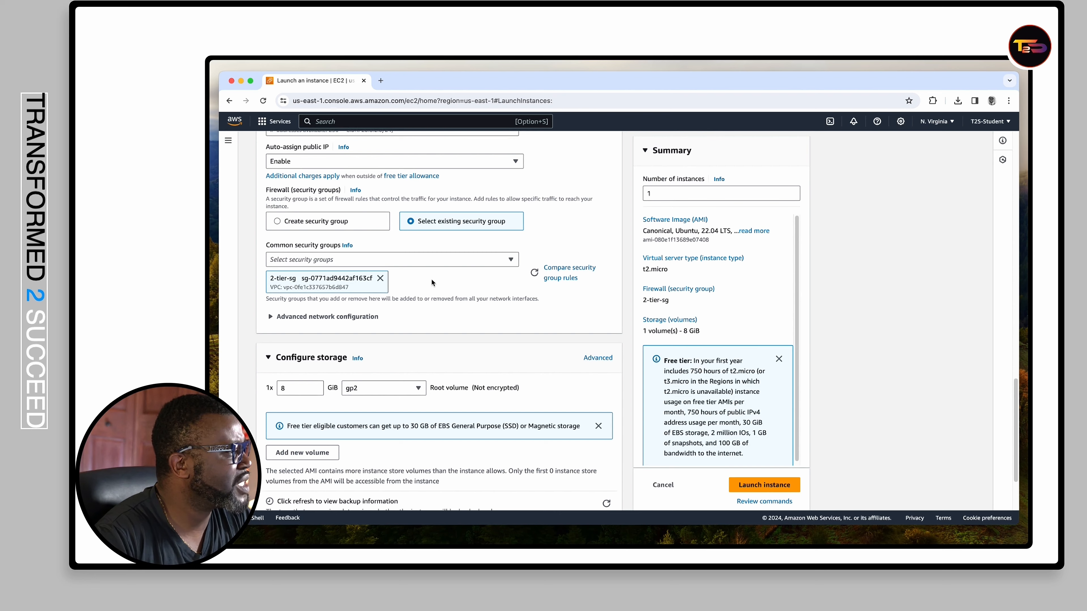
# - Review the AMI, instance type, key pair, network and storage settings of the instance launch form
pyautogui.scroll(-1, 432, 280)
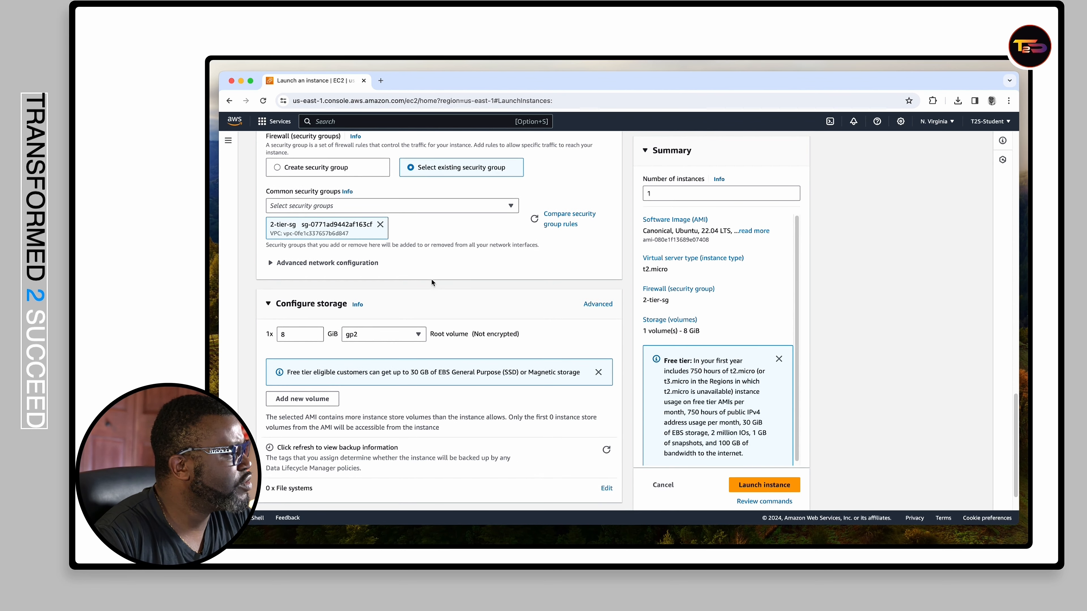
pyautogui.scroll(-1, 432, 280)
pyautogui.scroll(1, 431, 279)
pyautogui.scroll(-1, 431, 281)
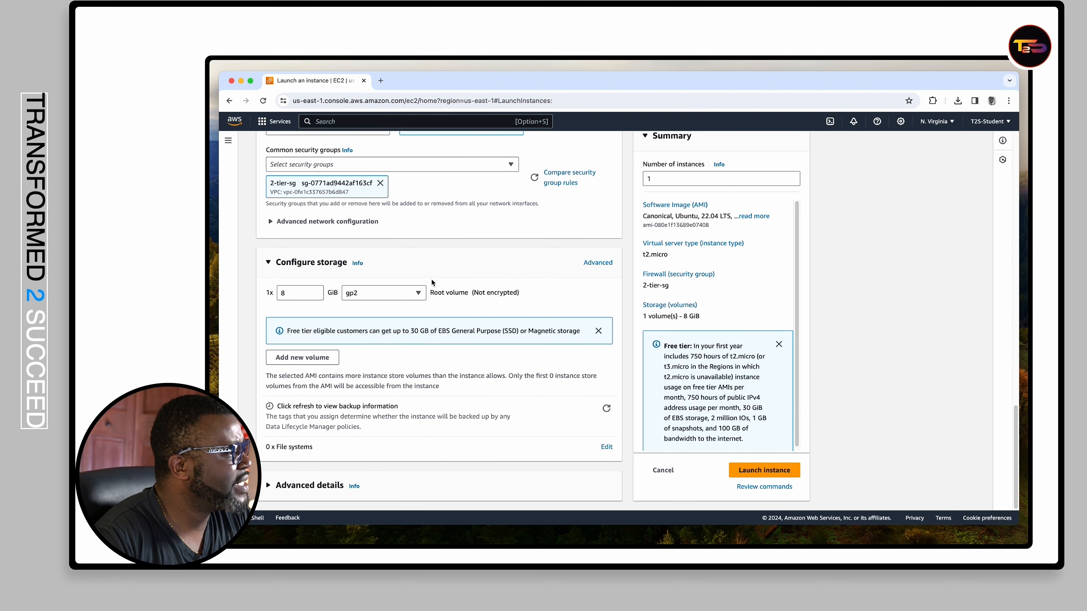
pyautogui.scroll(5, 431, 281)
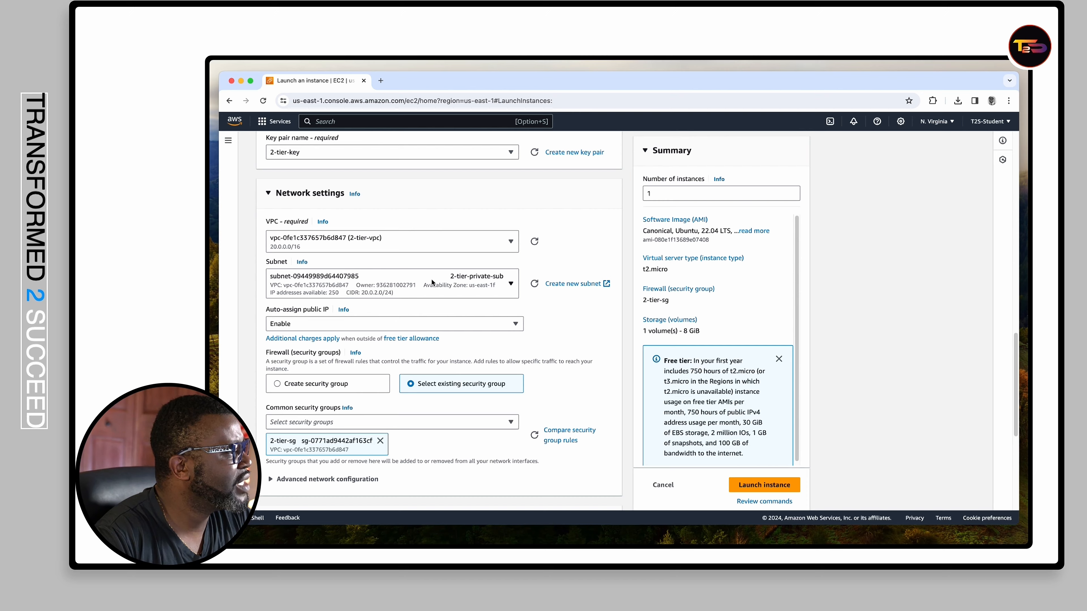
pyautogui.scroll(10, 431, 282)
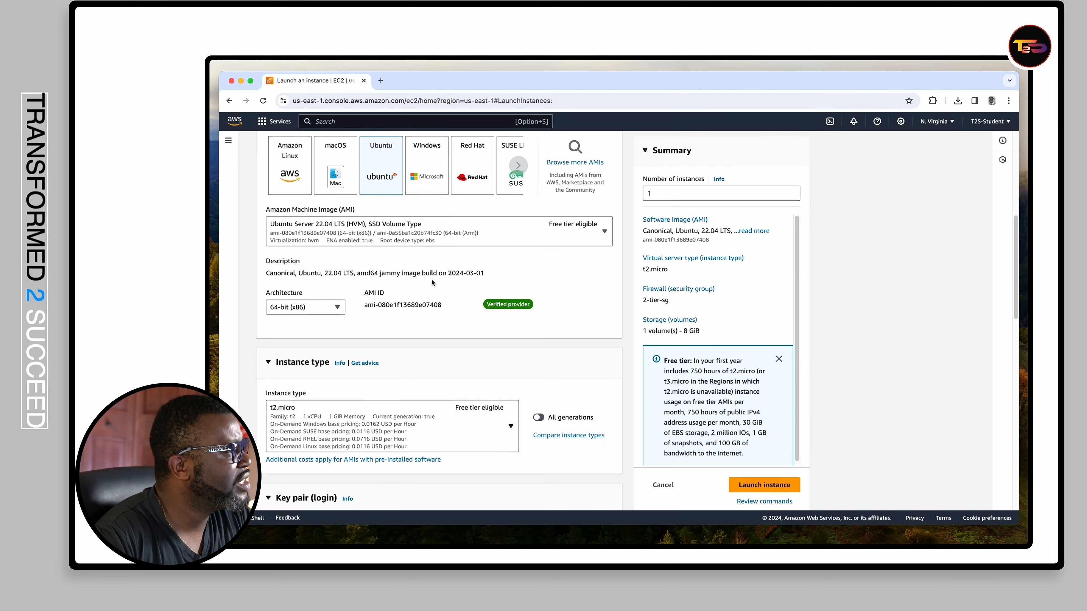
pyautogui.scroll(-2, 432, 279)
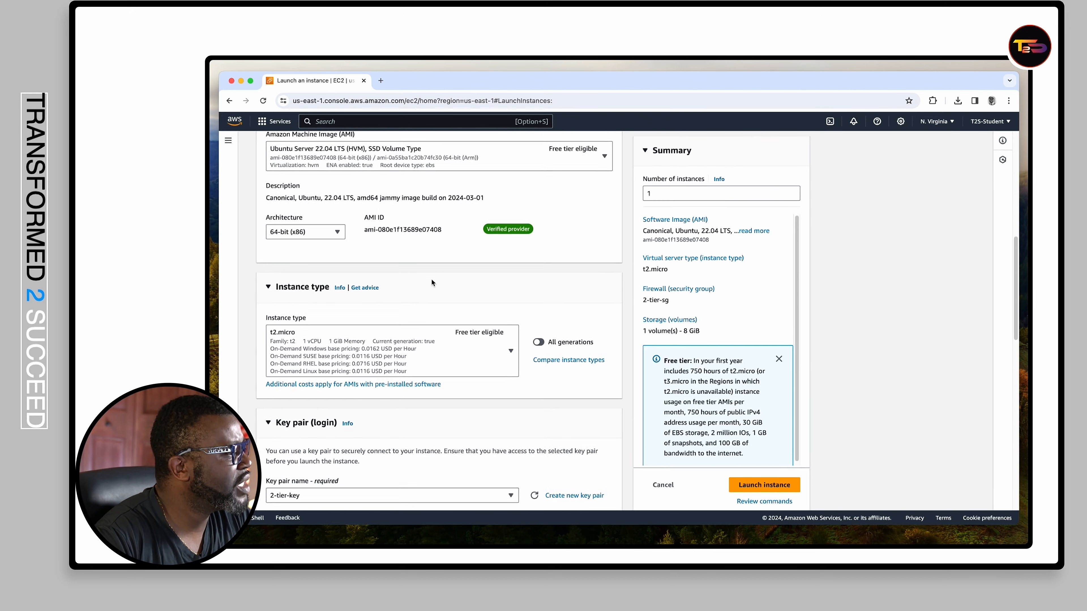
pyautogui.scroll(-8, 431, 283)
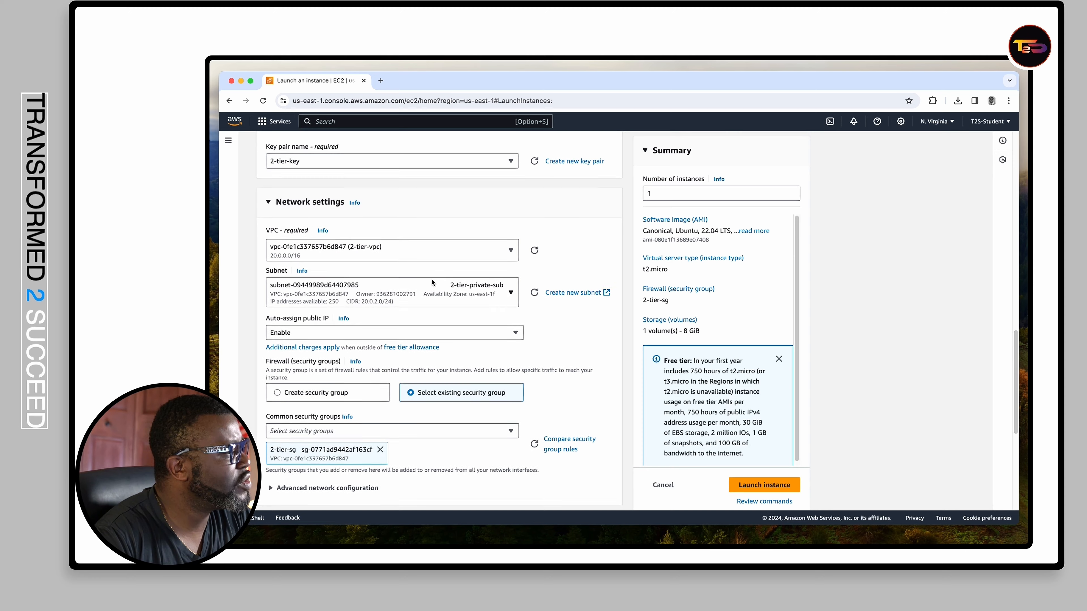
pyautogui.scroll(-5, 432, 282)
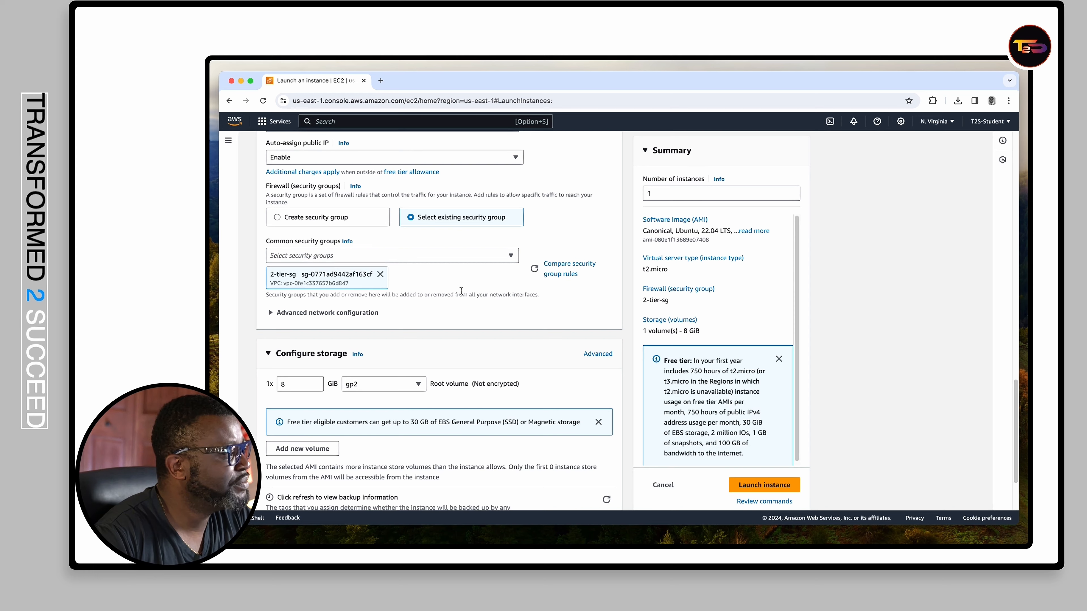
pyautogui.scroll(-3, 461, 291)
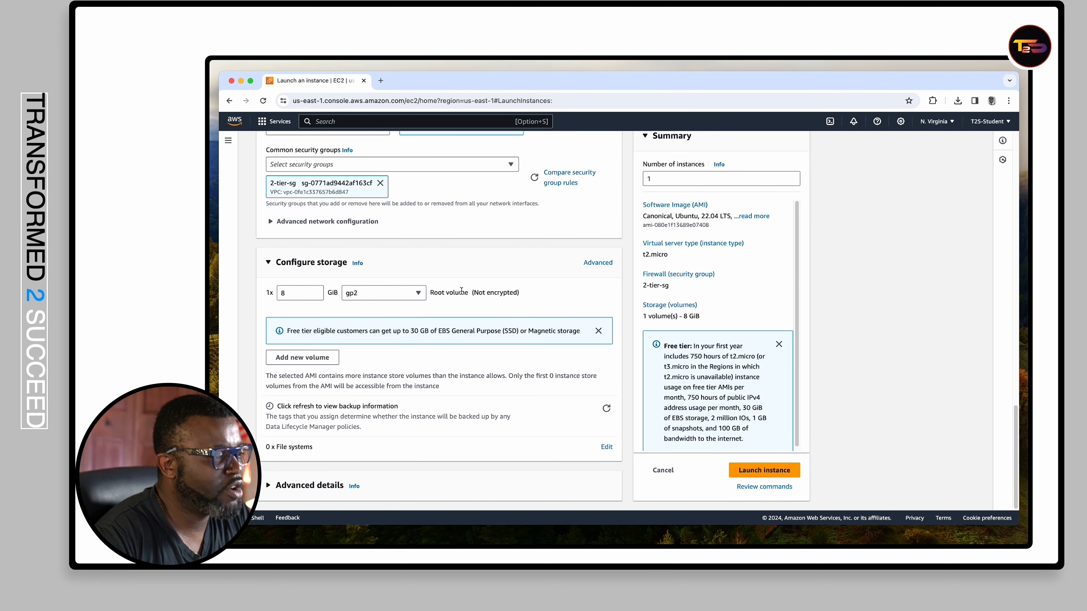
# - Launch the instance and open the instance summary of Bastion-2-tier
pyautogui.click(764, 470)
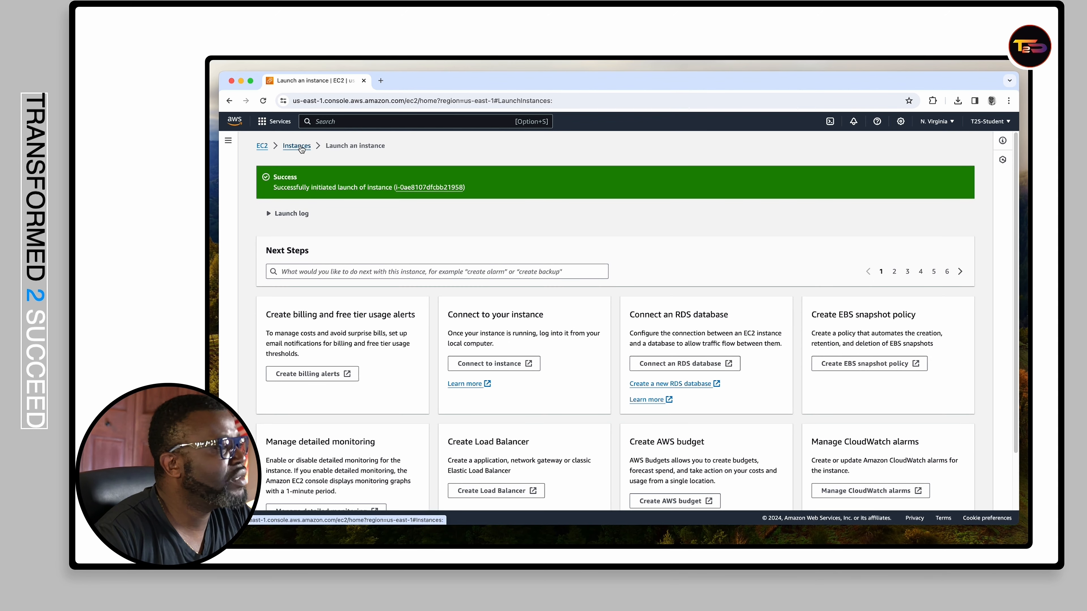
pyautogui.click(427, 187)
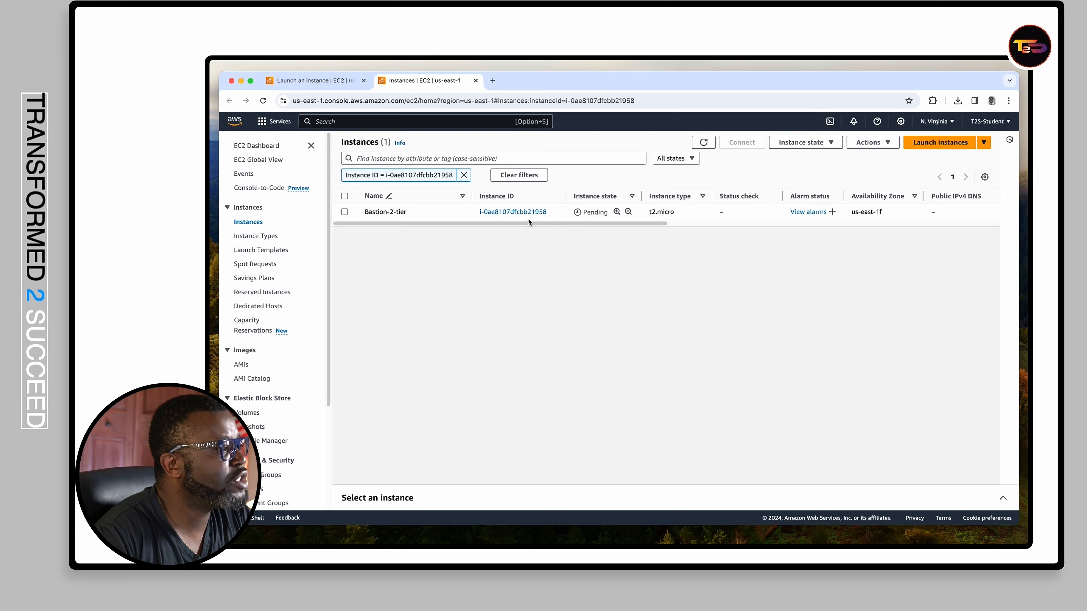
pyautogui.click(521, 213)
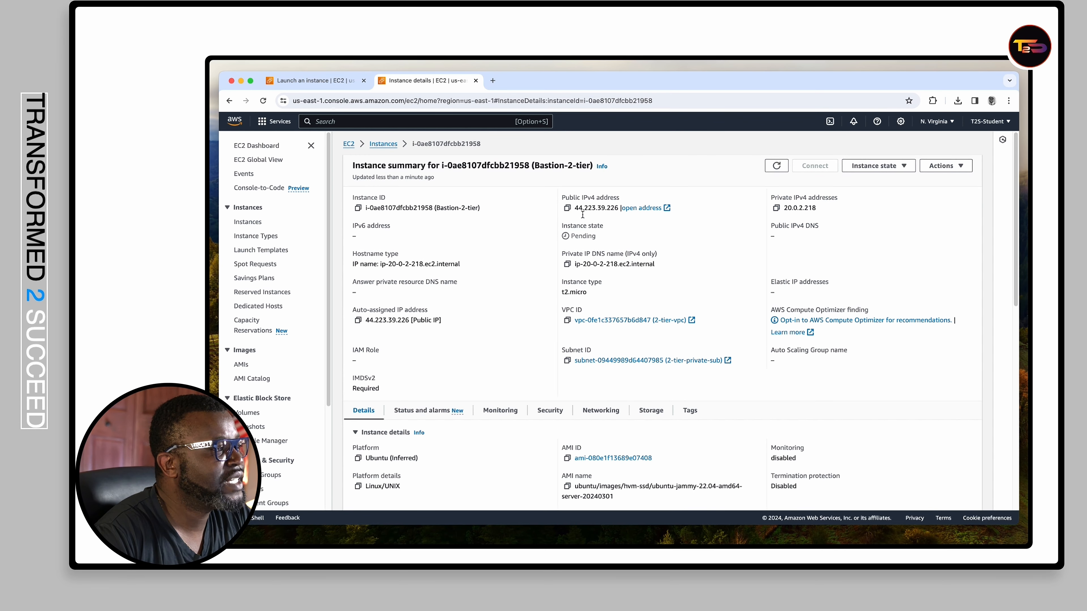
# - Check the Public IPv4 address in the Bastion-2-tier instance summary
pyautogui.scroll(5, 571, 209)
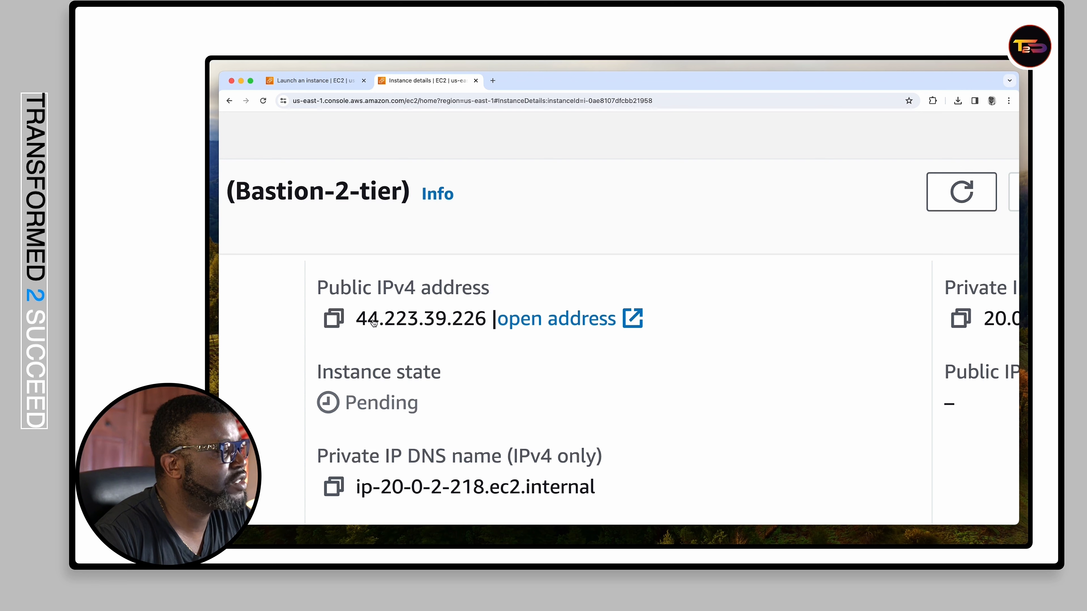
pyautogui.moveTo(362, 319); pyautogui.dragTo(482, 321)
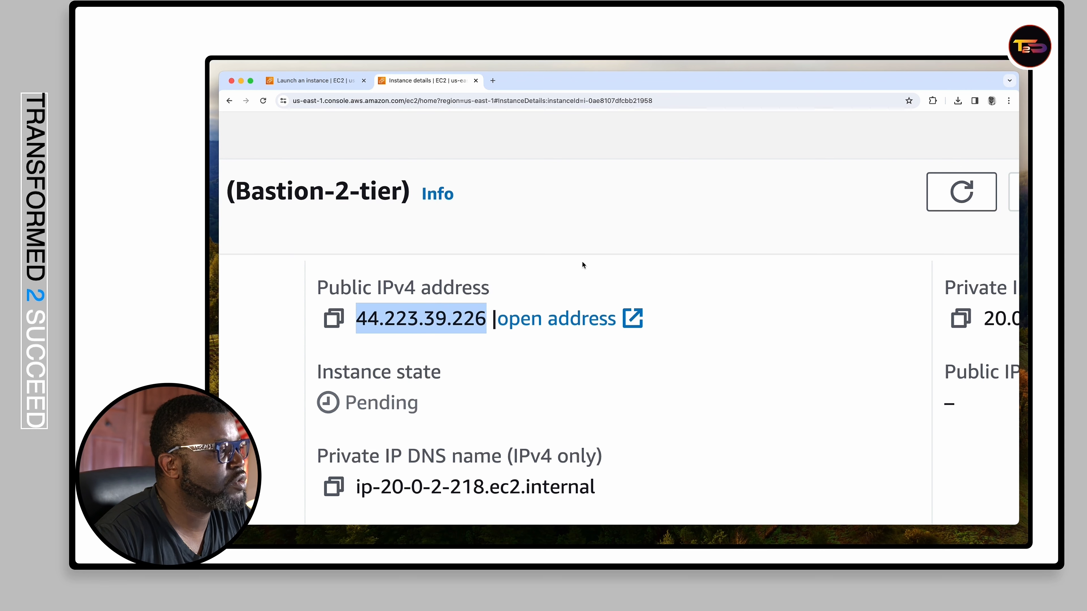
pyautogui.scroll(-5, 583, 265)
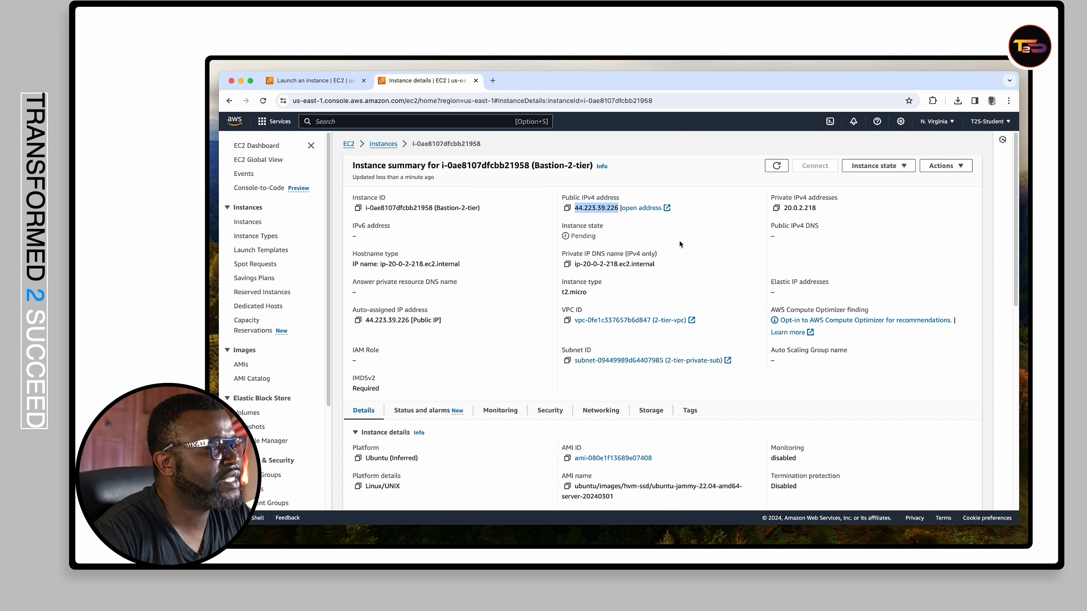
# - Check the key pair assigned at launch in the Bastion-2-tier instance details and refresh the summary
pyautogui.scroll(-6, 725, 231)
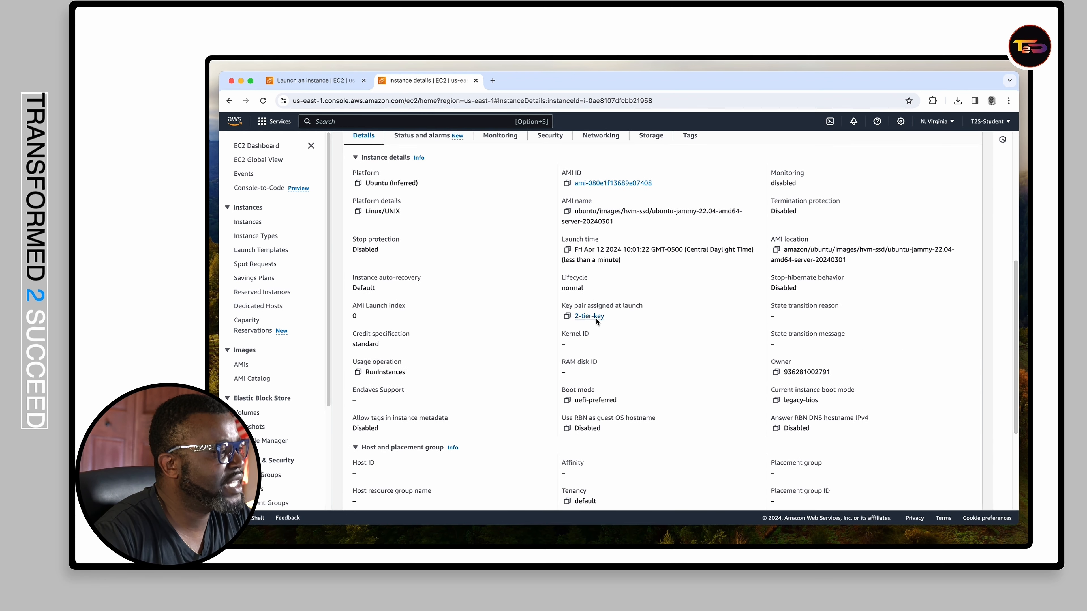
pyautogui.scroll(1, 612, 319)
pyautogui.scroll(5, 612, 319)
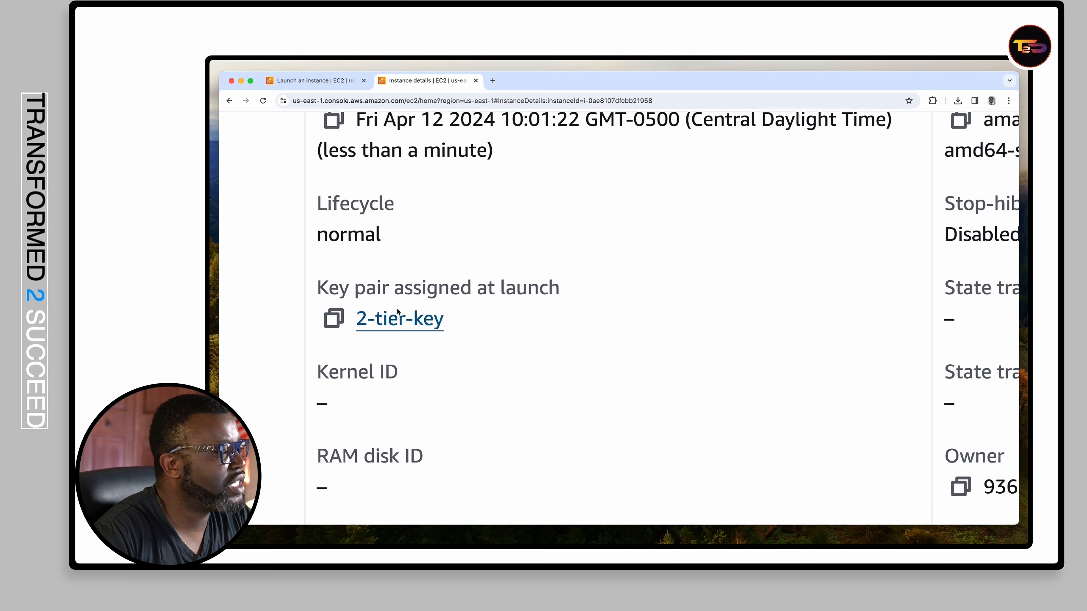
pyautogui.scroll(-5, 541, 322)
pyautogui.scroll(-3, 540, 321)
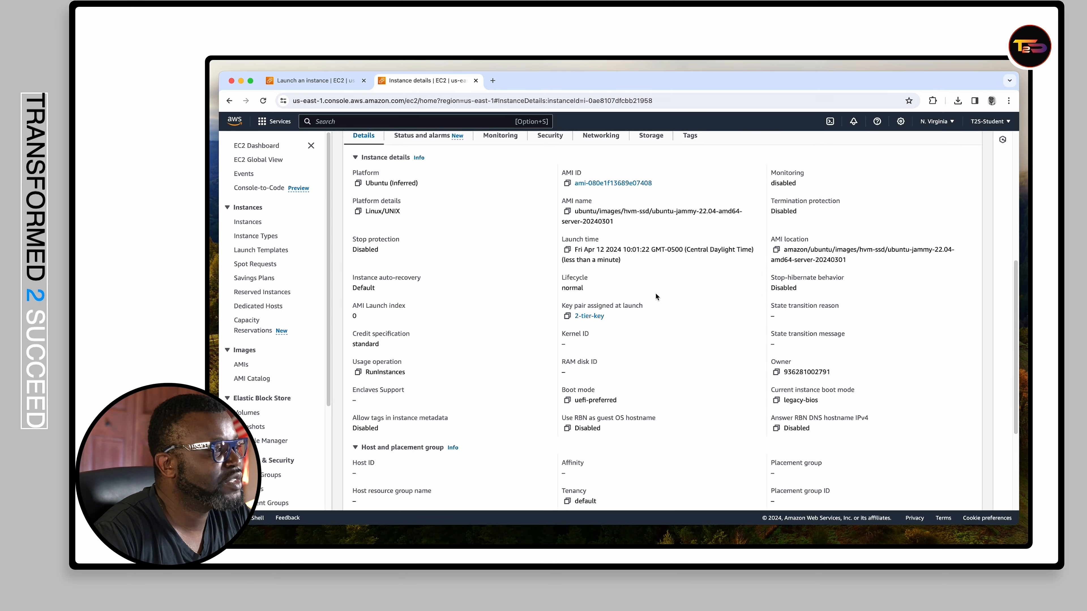
pyautogui.scroll(3, 655, 293)
pyautogui.scroll(5, 655, 293)
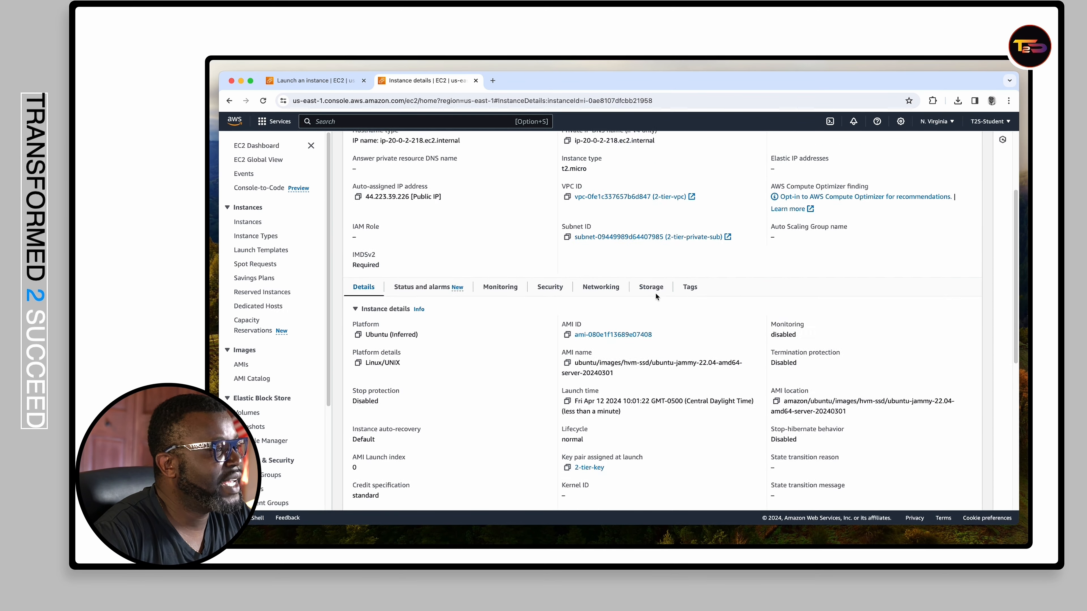
pyautogui.click(775, 167)
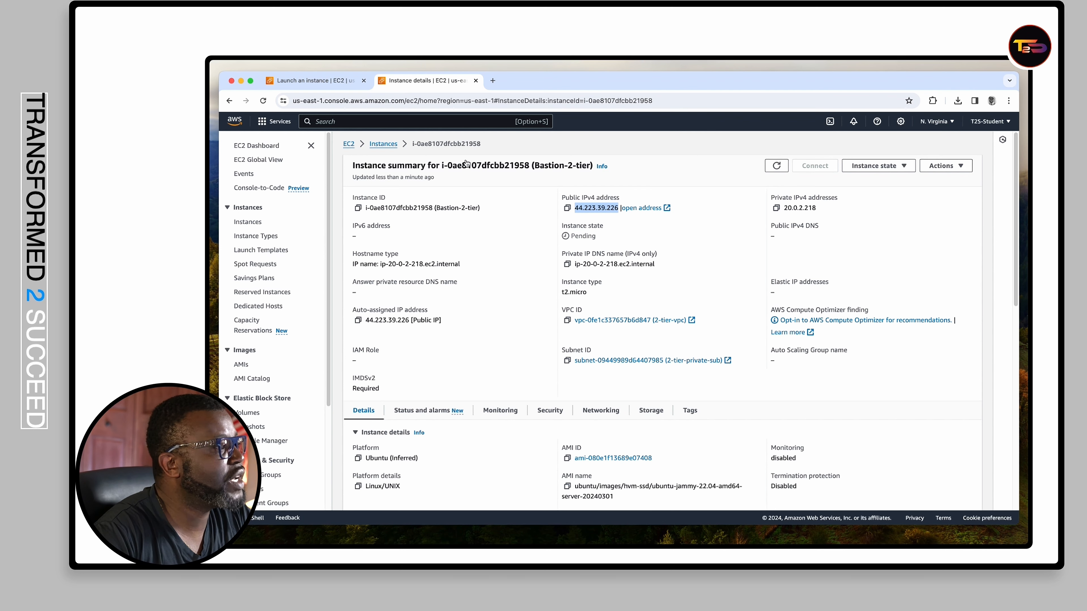
# - Remove the running-state filter from the instances list and check the Public IPv4 address field of 2-tier-private
pyautogui.click(383, 144)
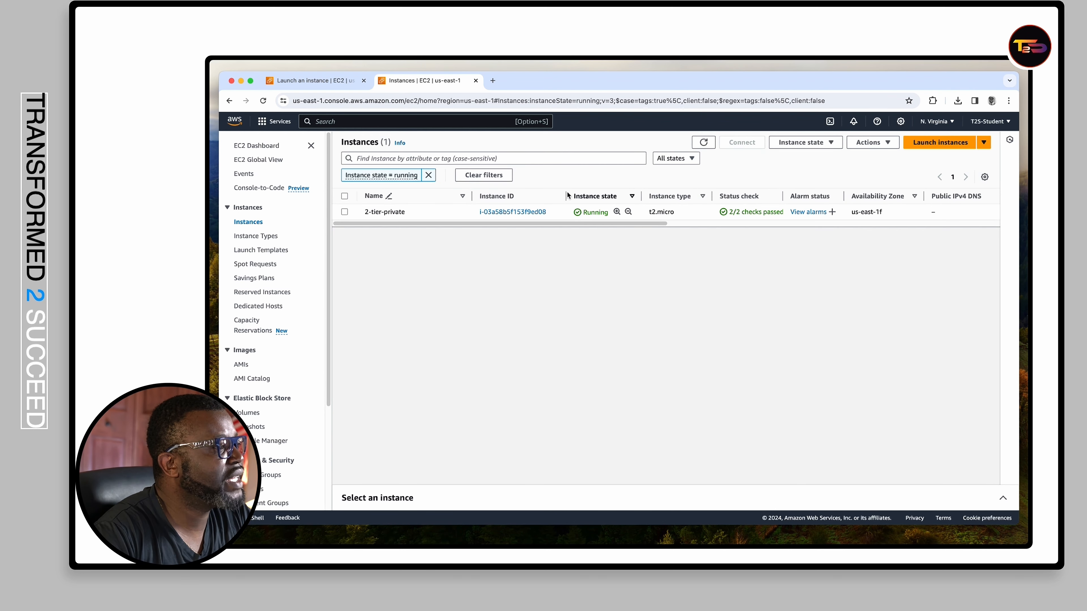
pyautogui.click(429, 175)
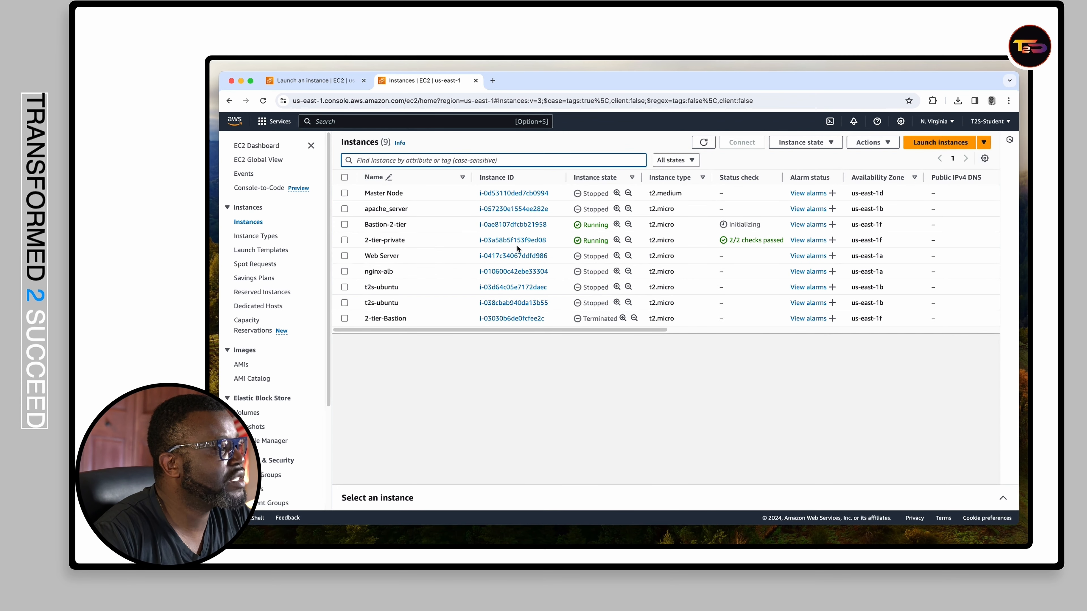
pyautogui.scroll(5, 507, 244)
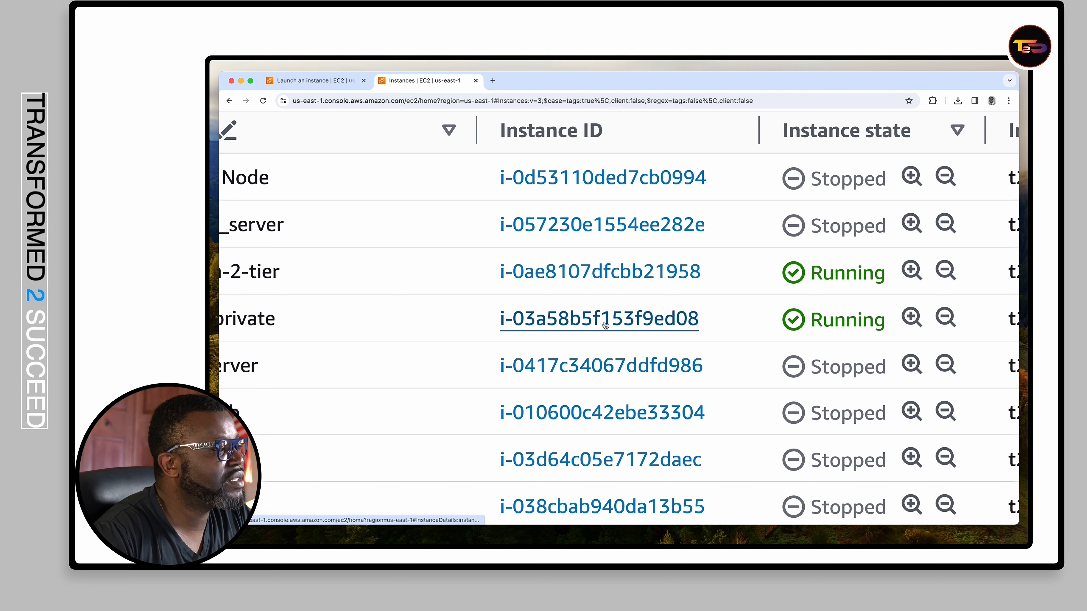
pyautogui.click(604, 322)
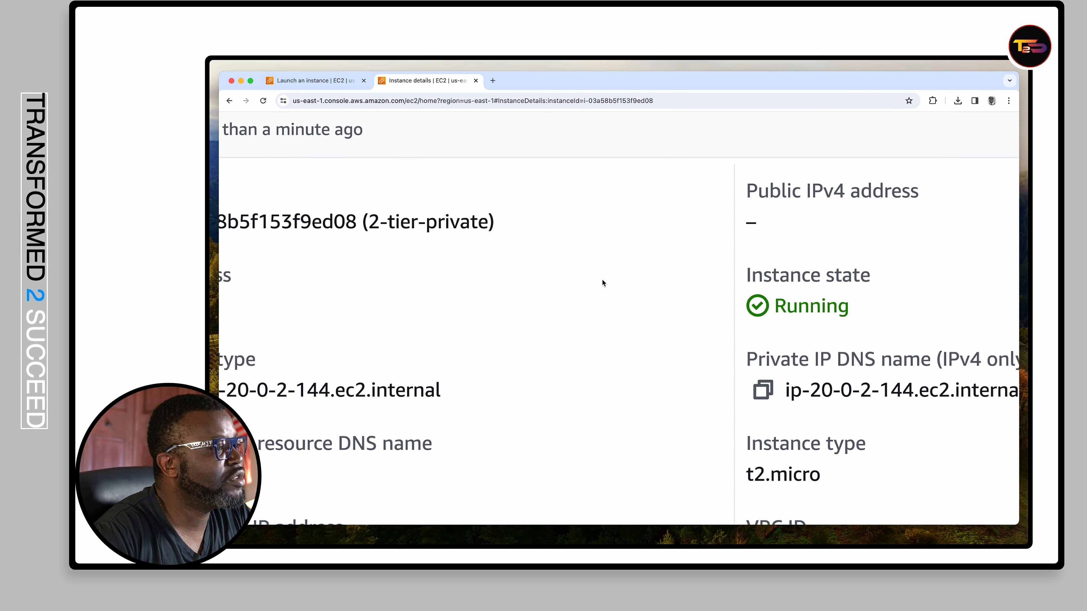
pyautogui.scroll(-5, 602, 280)
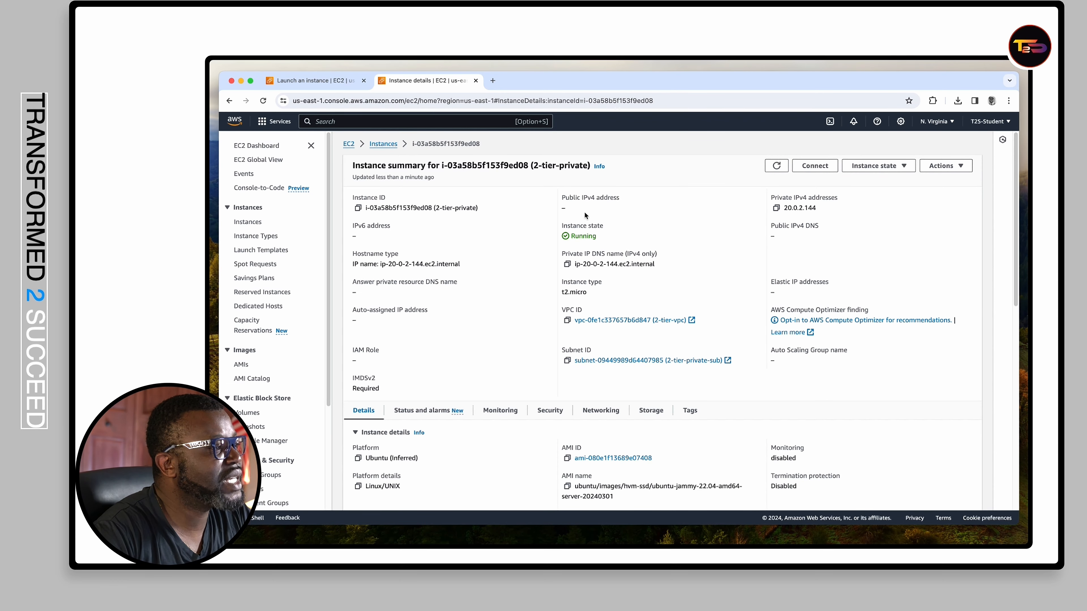
pyautogui.moveTo(586, 215); pyautogui.dragTo(561, 200)
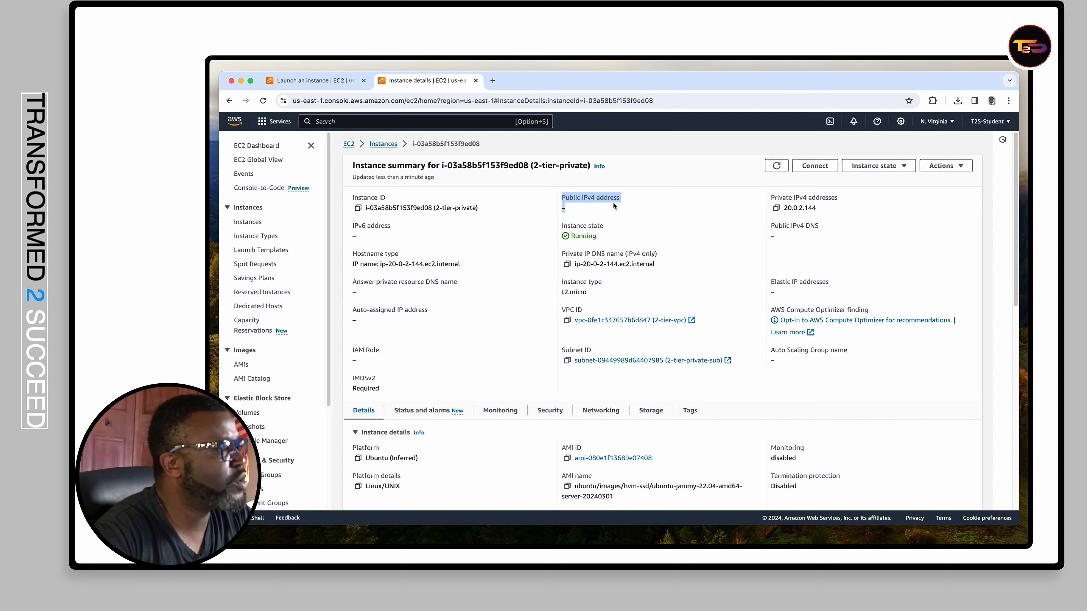
# - Go back to the instance summary of Bastion-2-tier and open its Connect to instance page
pyautogui.click(383, 144)
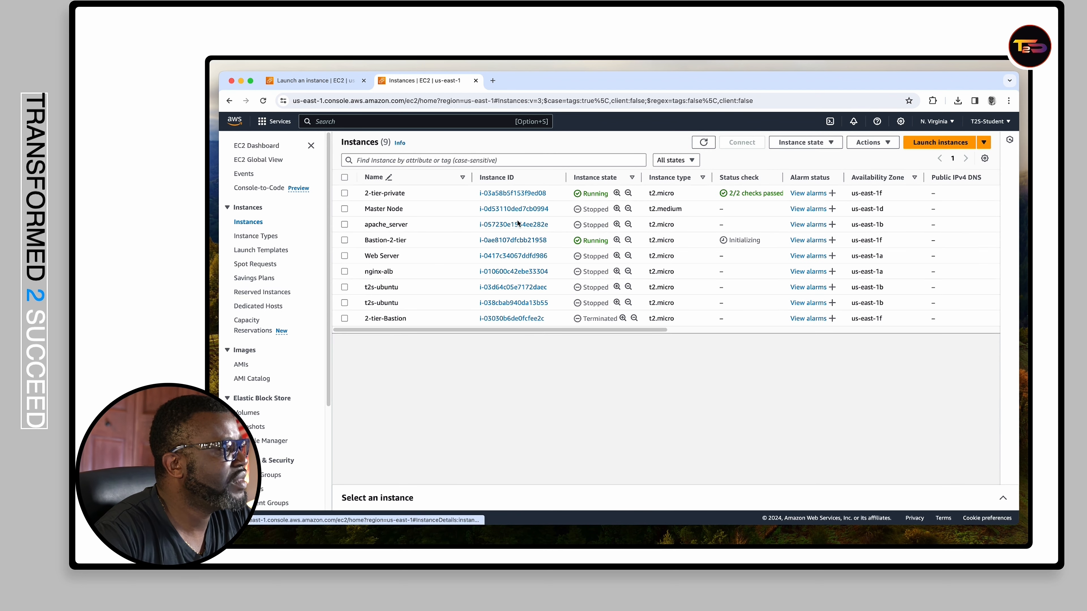
pyautogui.click(506, 243)
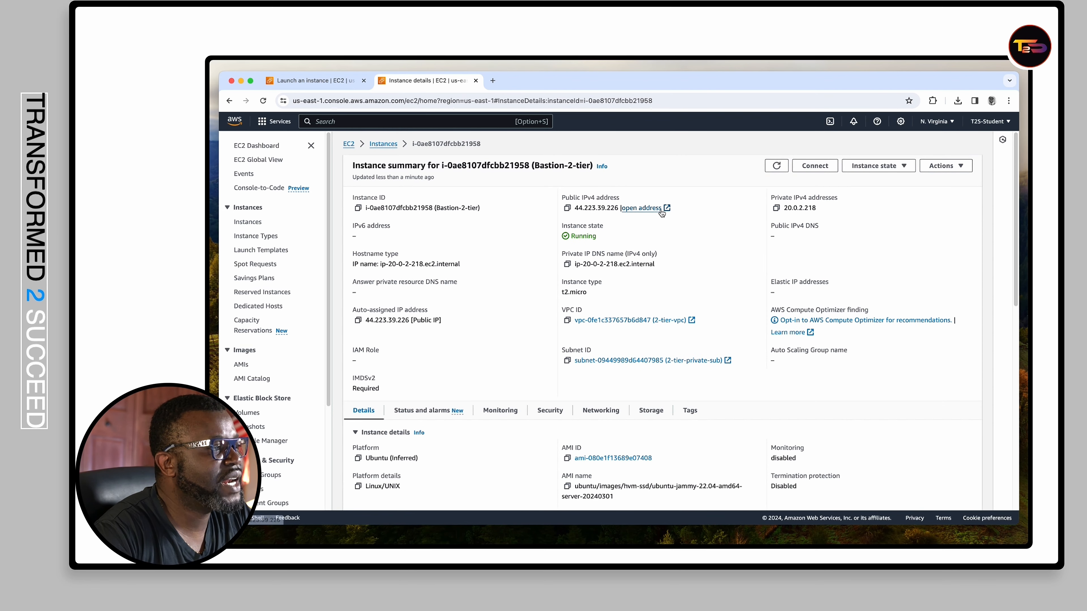
pyautogui.click(814, 166)
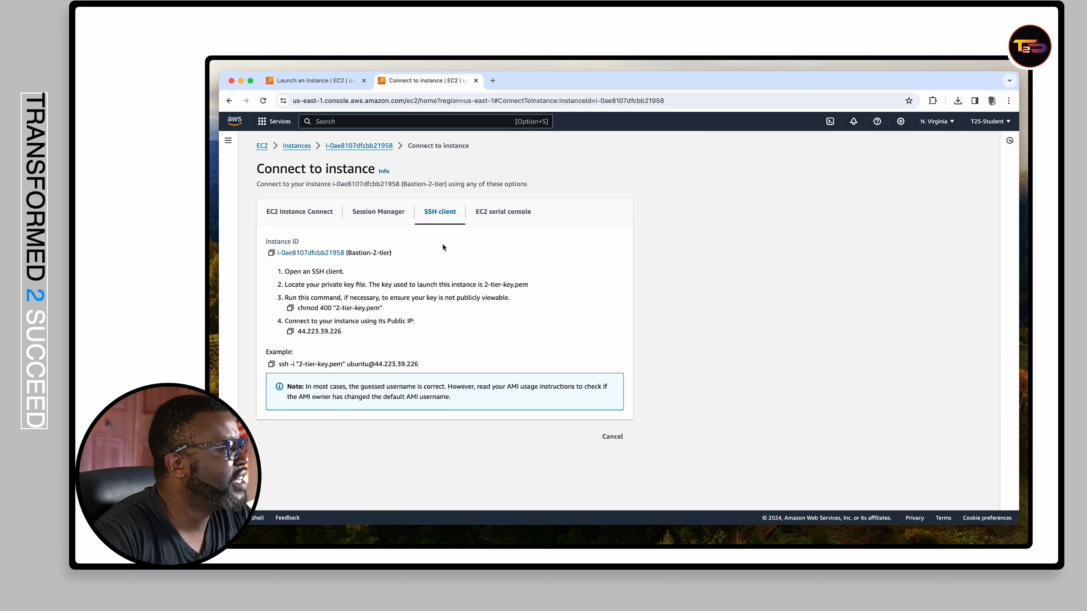
# - Review the SSH client instructions for Bastion-2-tier and copy the chmod 400 "2-tier-key.pem" command
pyautogui.scroll(5, 443, 246)
pyautogui.scroll(-1, 476, 251)
pyautogui.hscroll(-2, 478, 255)
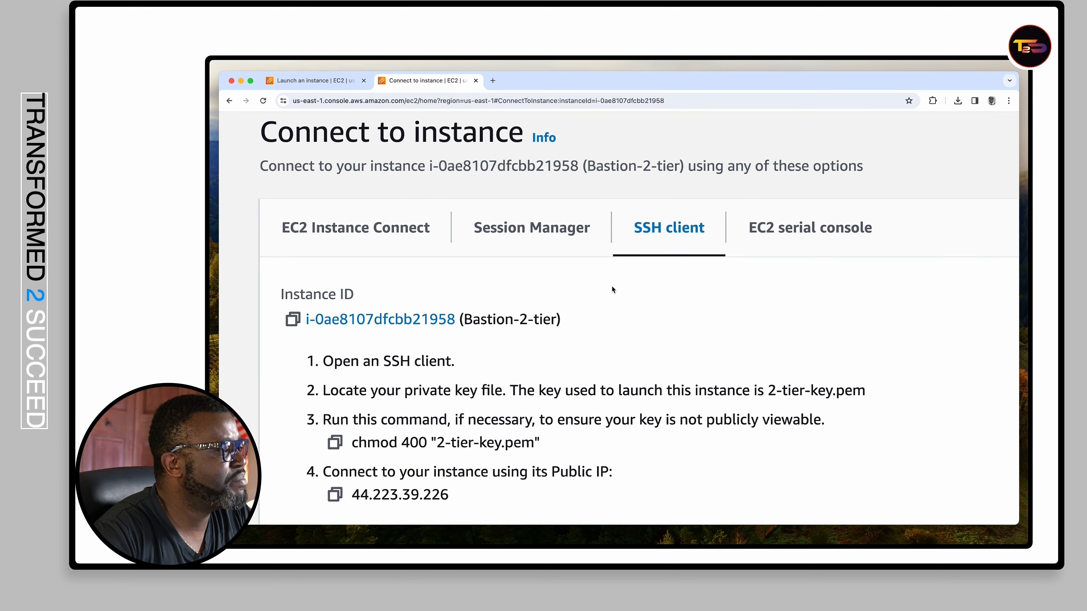
pyautogui.scroll(-3, 614, 287)
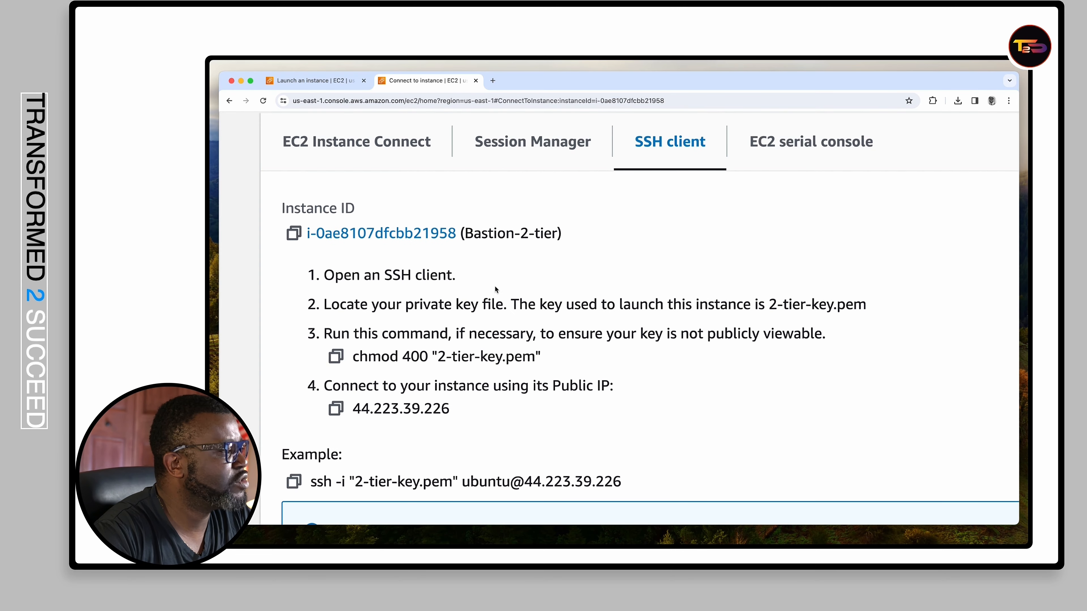
pyautogui.scroll(-1, 495, 286)
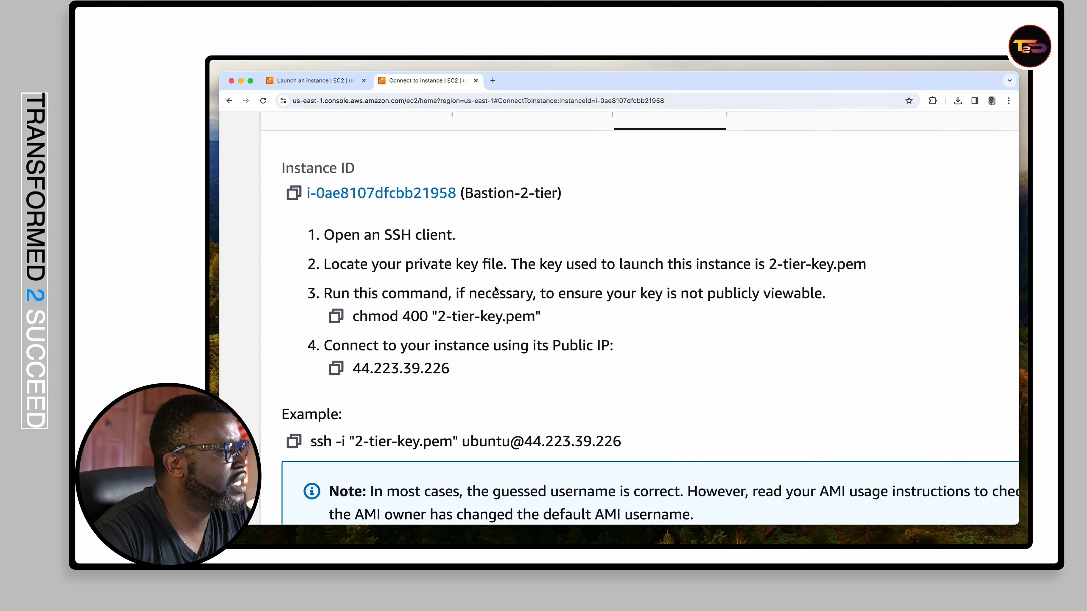
pyautogui.click(338, 316)
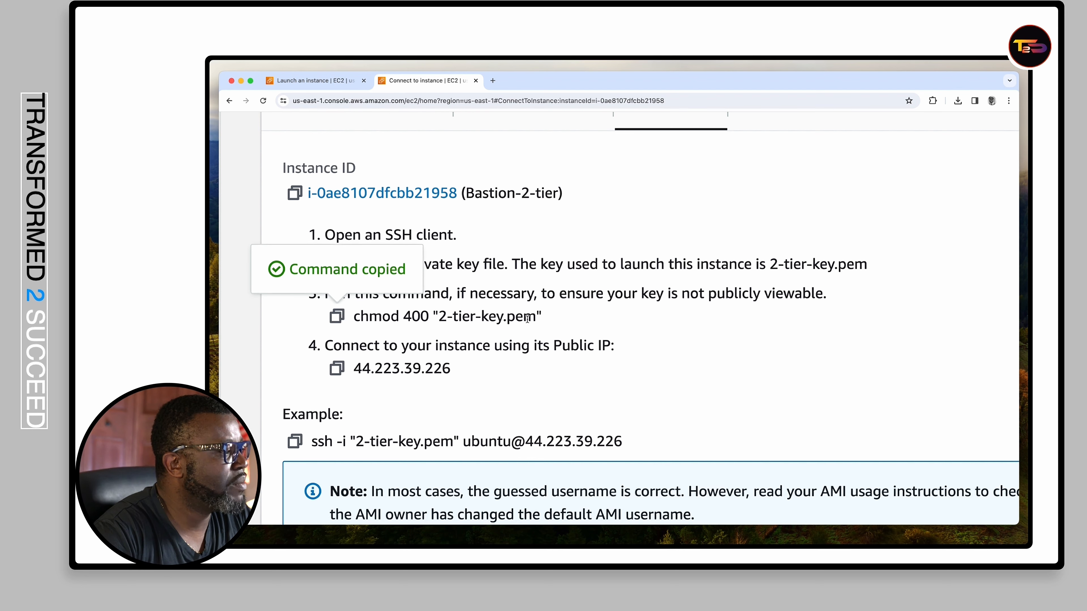
# - Switch to the Visual Studio Code terminal, view the Desktop folder in Finder, and change the terminal's working directory to Desktop
pyautogui.moveTo(541, 316); pyautogui.dragTo(356, 321)
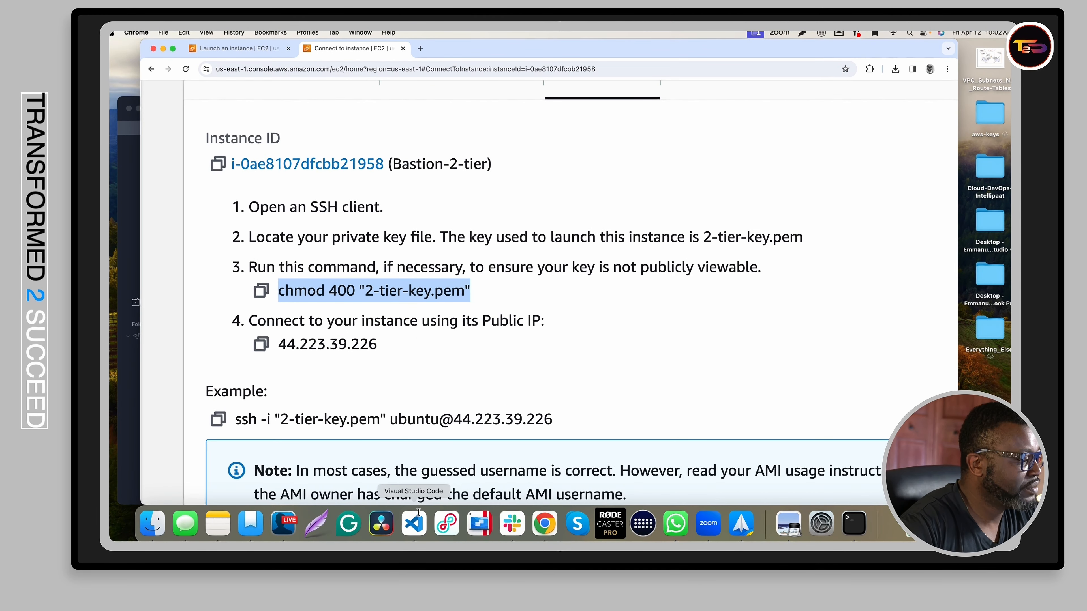
pyautogui.click(414, 523)
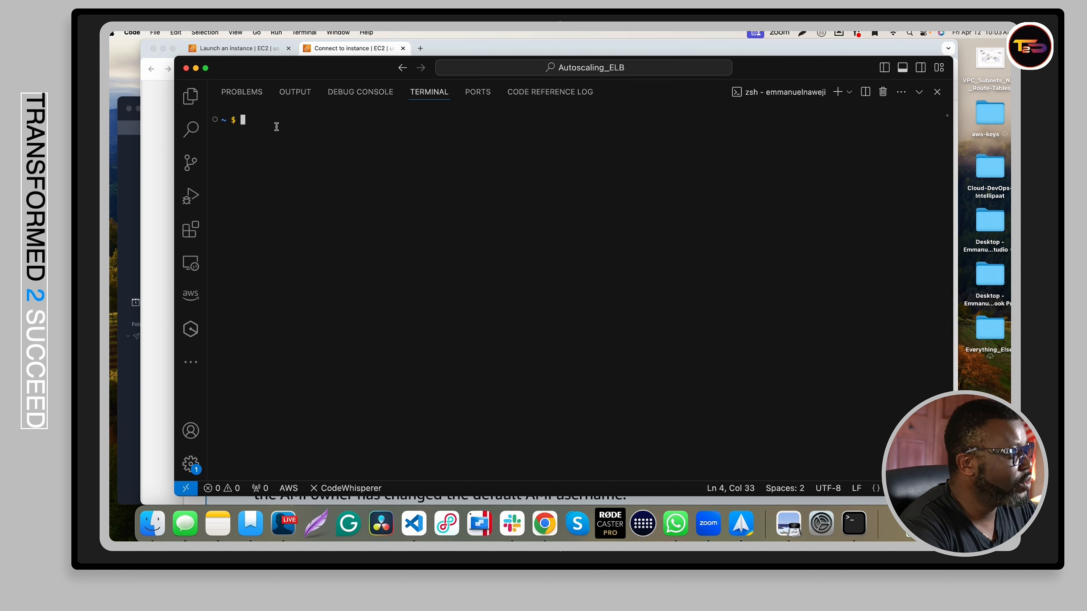
pyautogui.write('cd Desktop/')
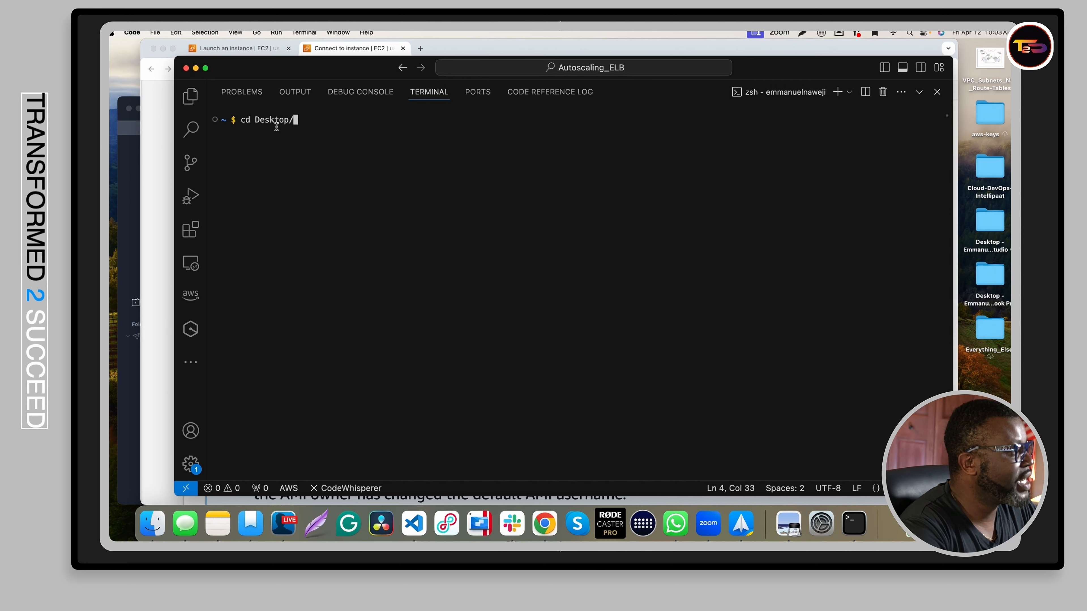
pyautogui.click(153, 523)
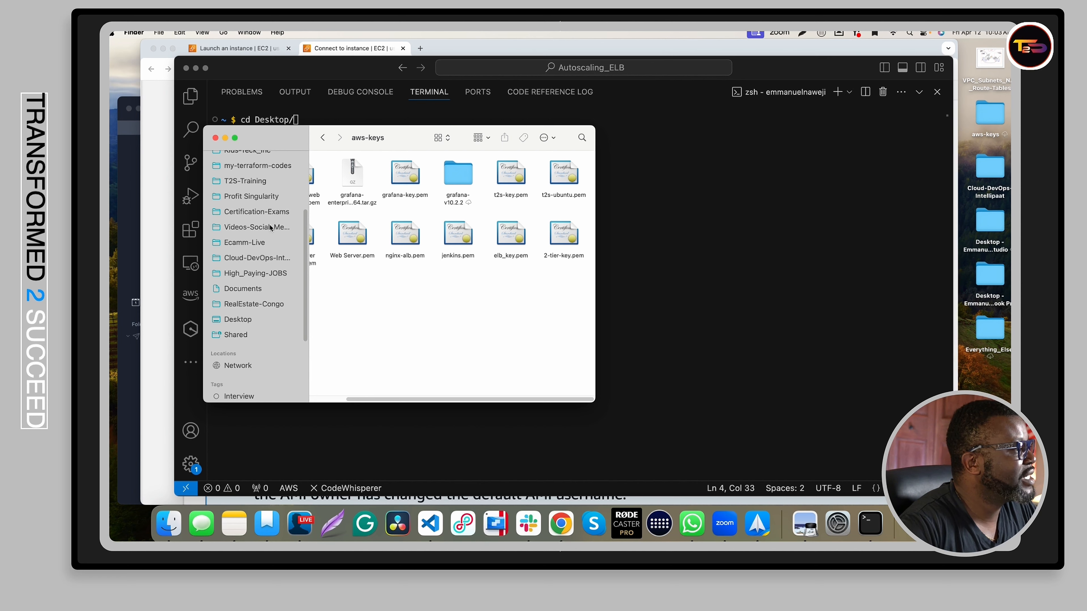
pyautogui.click(245, 320)
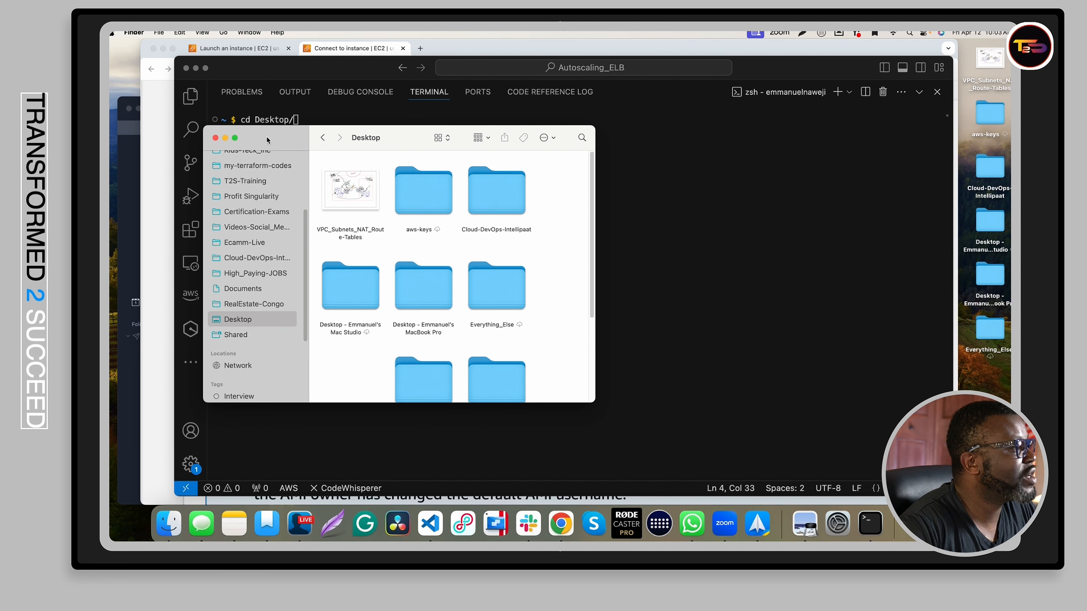
pyautogui.click(215, 138)
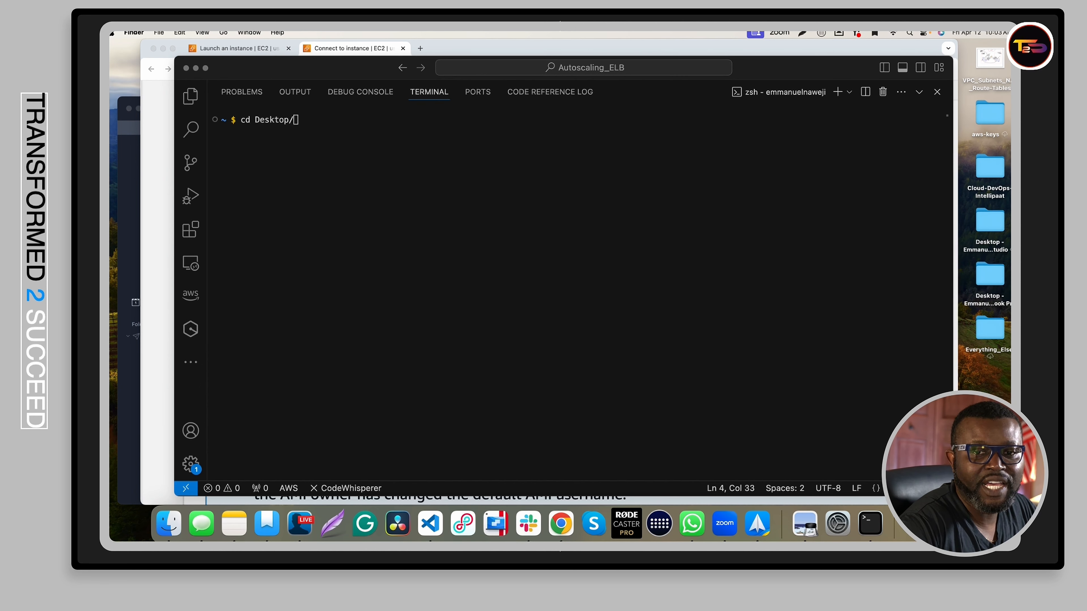
pyautogui.click(316, 130)
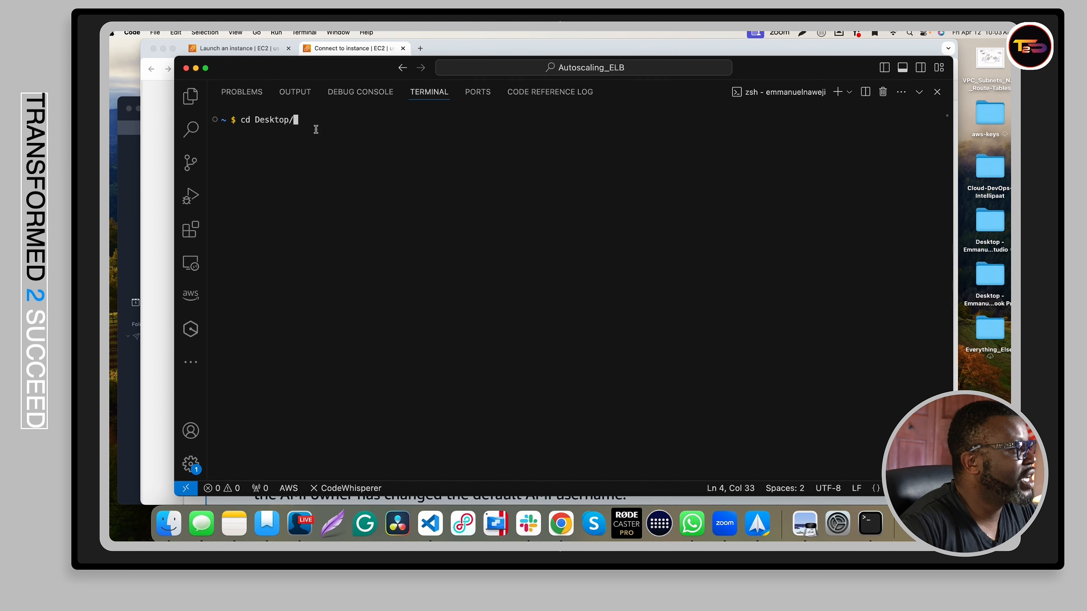
pyautogui.press('Return')
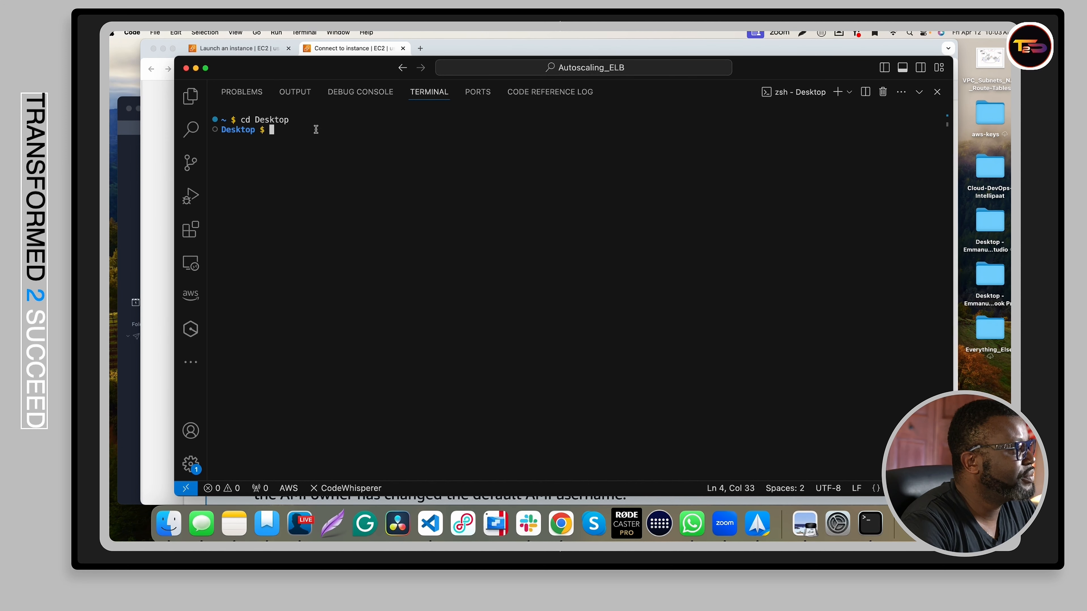
# - List the contents of the Desktop directory in the terminal and locate the aws-keys folder
pyautogui.write('ls')
pyautogui.press('Return')
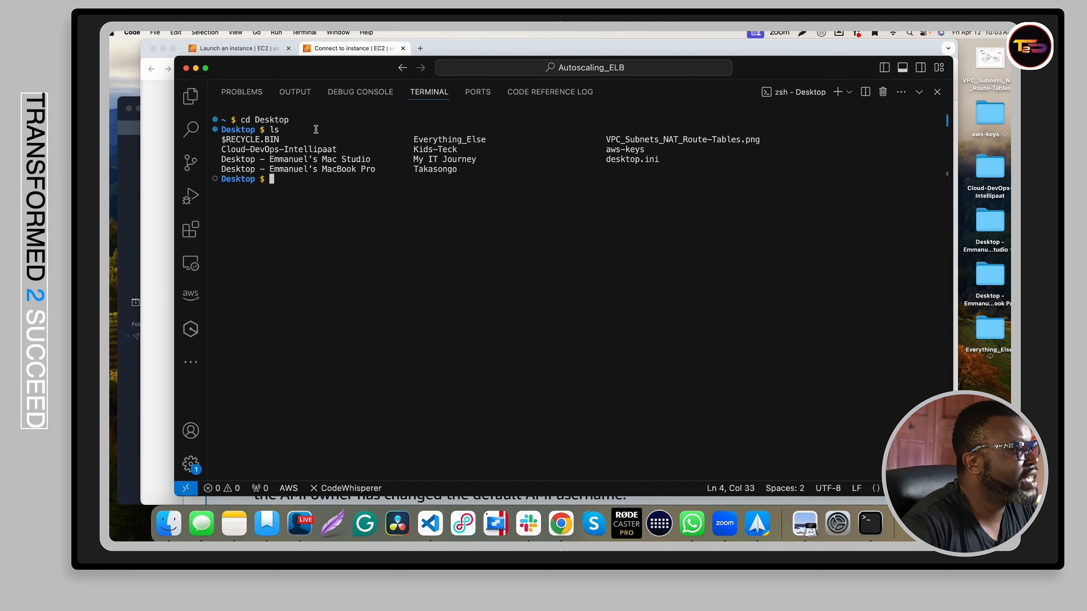
pyautogui.moveTo(650, 150); pyautogui.dragTo(605, 149)
pyautogui.click(324, 180)
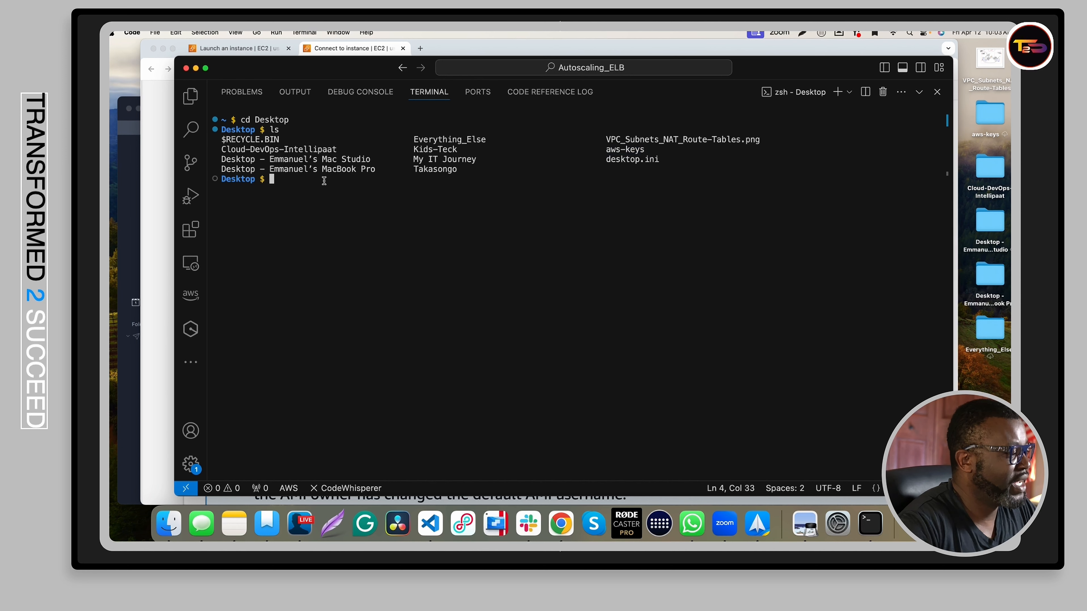
# - Change the terminal's working directory to aws-keys and clear the terminal output
pyautogui.write('cd aws-keys/')
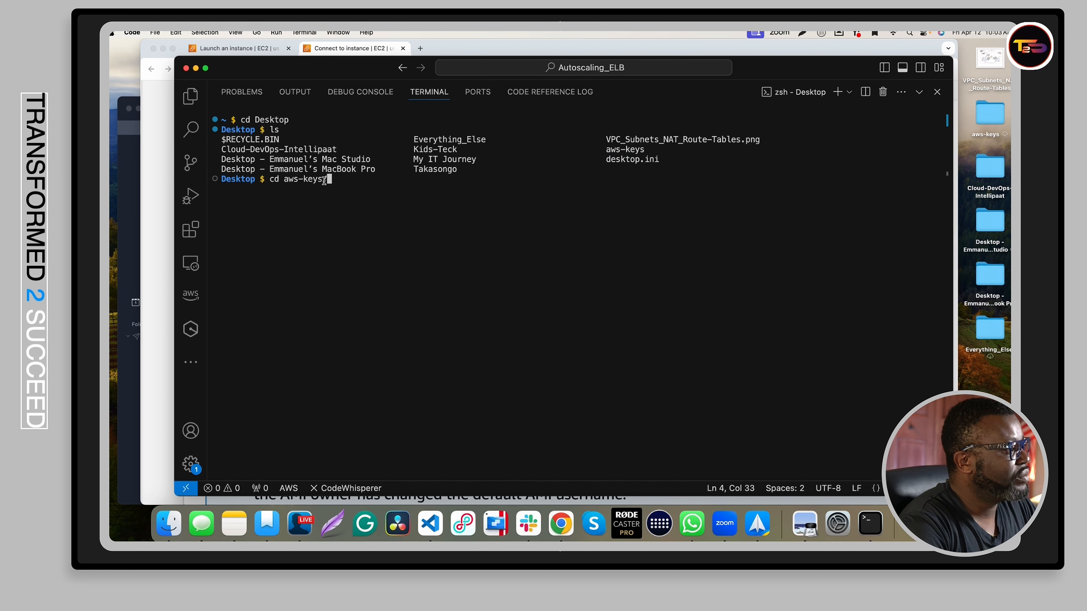
pyautogui.press('Return')
pyautogui.write('clear')
pyautogui.press('Return')
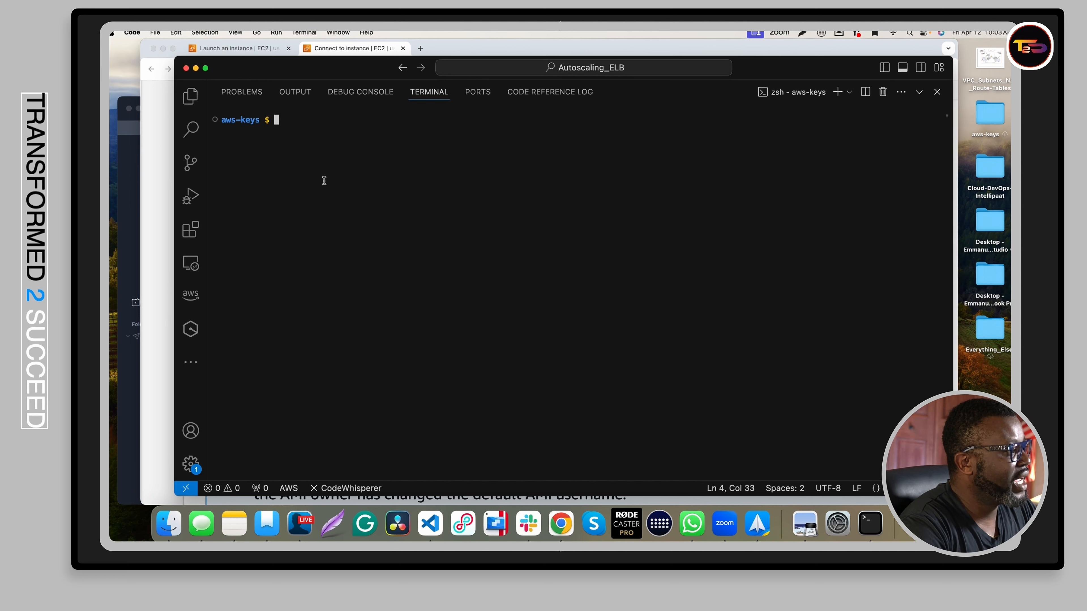
# - List the files in the aws-keys directory and check for 2-tier-key.pem
pyautogui.write('ls')
pyautogui.press('Return')
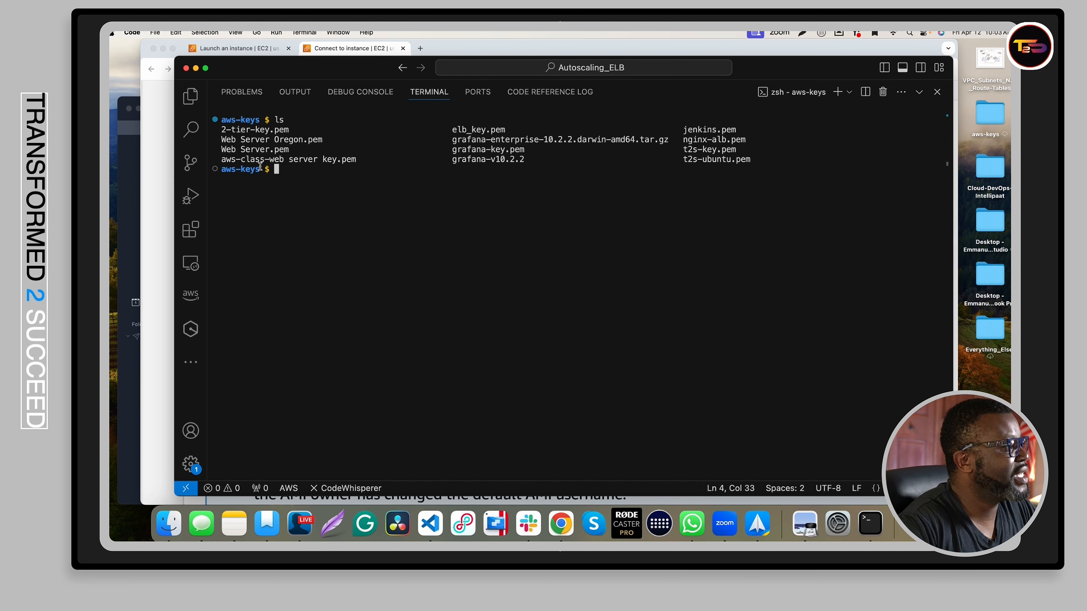
pyautogui.doubleClick(287, 129)
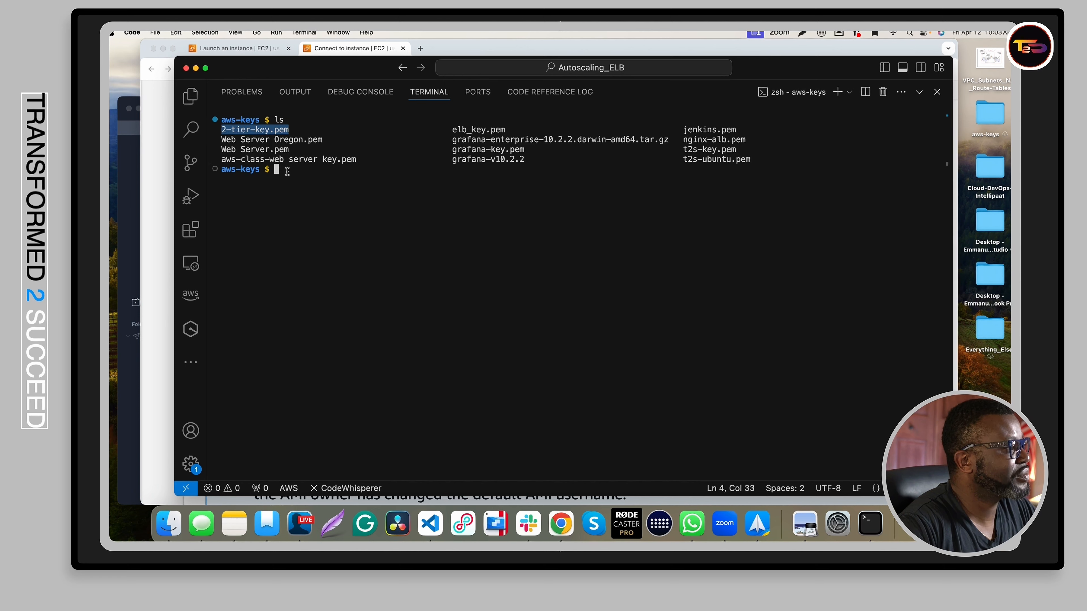
pyautogui.click(287, 171)
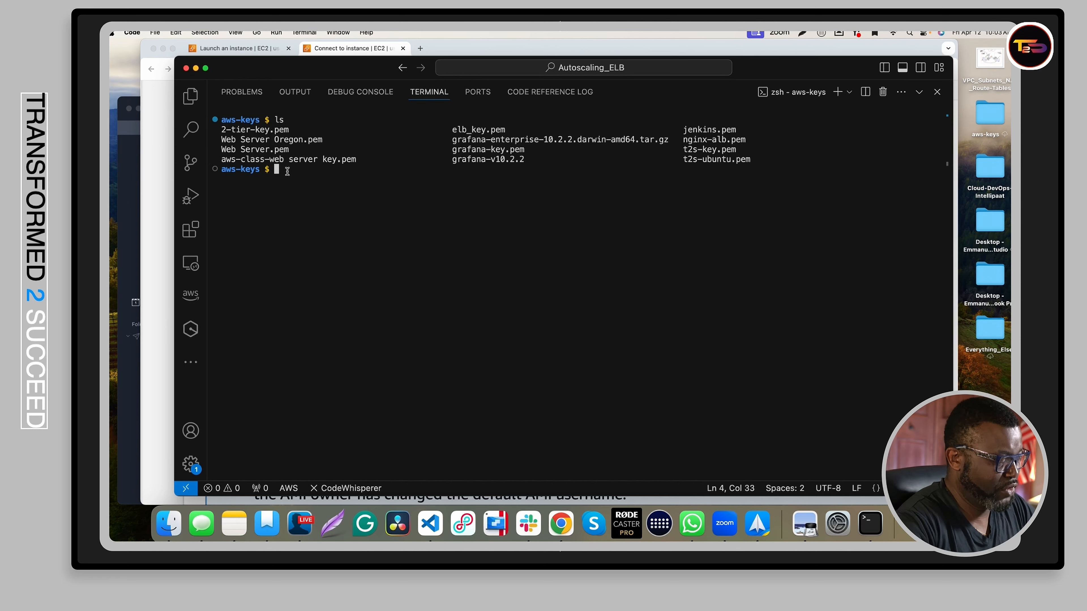
pyautogui.press('super+equal')
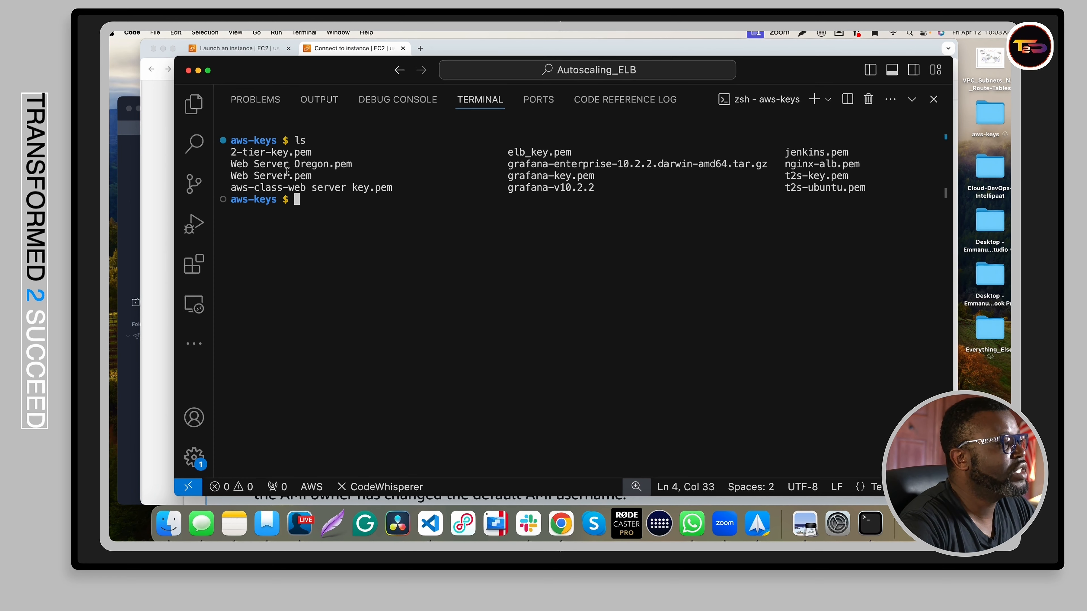